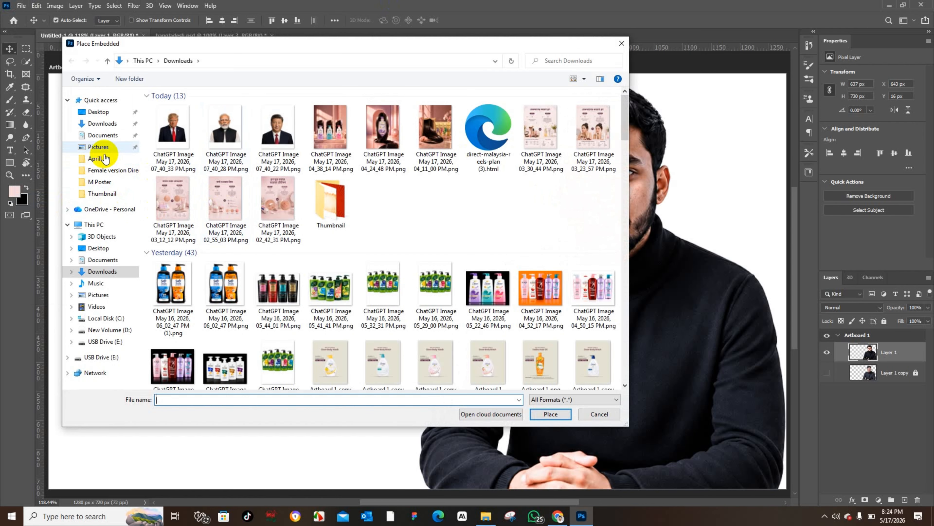
Step: Place the Gemini_Generated_Image_6s416y6s416y6s41.png map from the Thumbnail folder onto the artboard and send it to the bottom of the stack
double_click(323, 189)
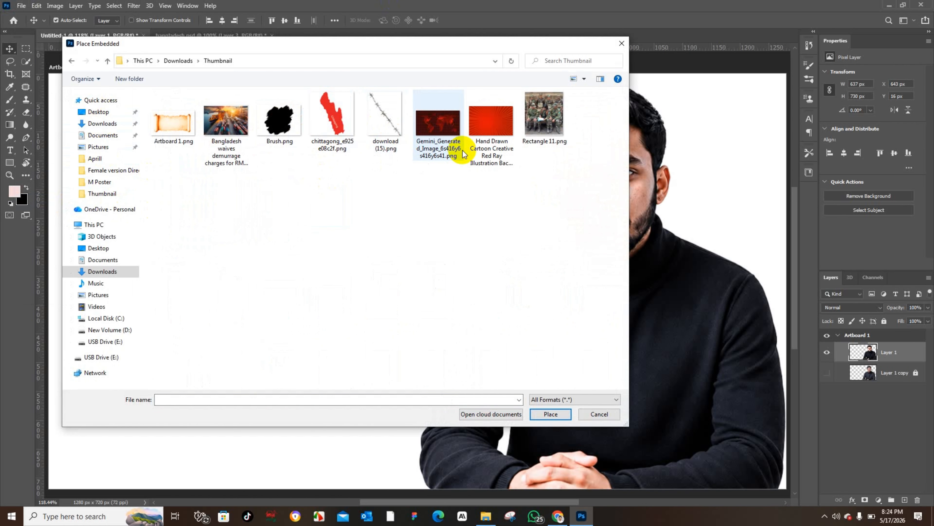
click(458, 160)
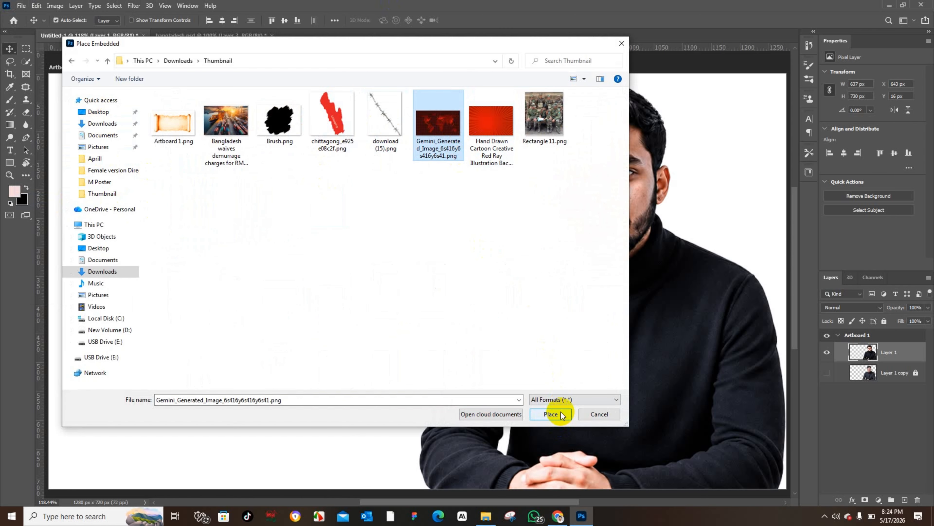
click(550, 413)
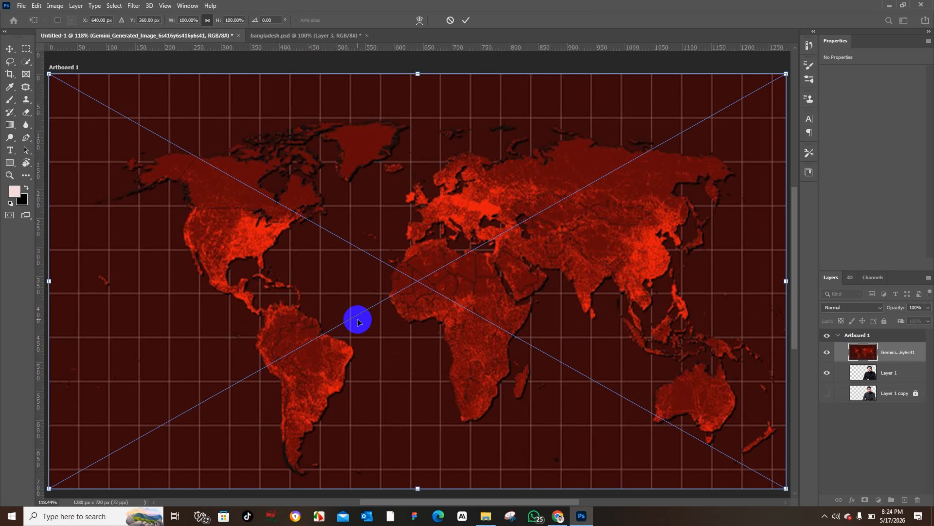
click(9, 51)
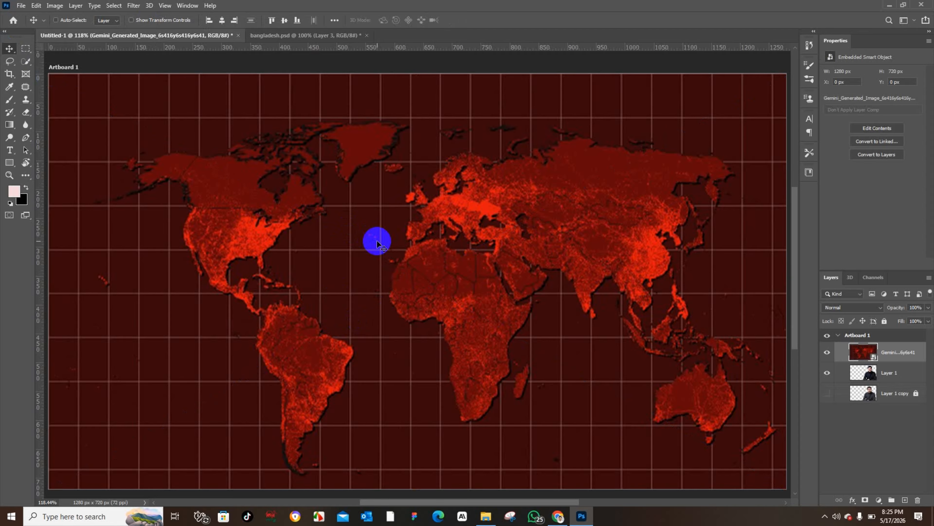
key(ctrl+shift+bracketleft)
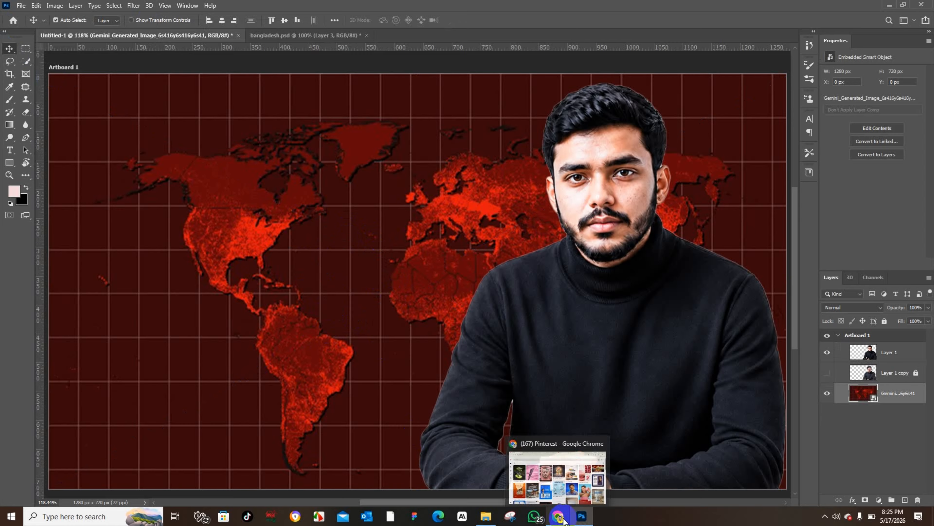
Step: Search Pinterest in the browser for "asia map red" reference images
click(559, 516)
click(148, 87)
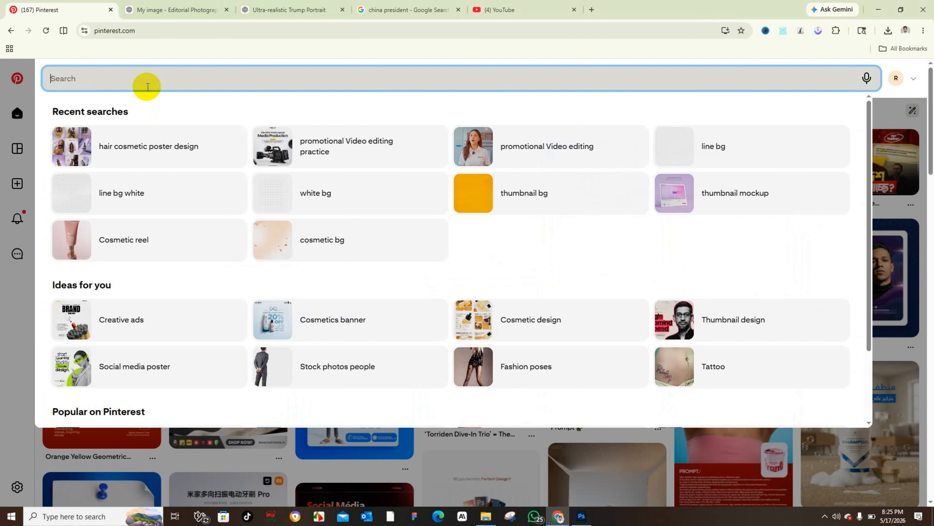
text(asia)
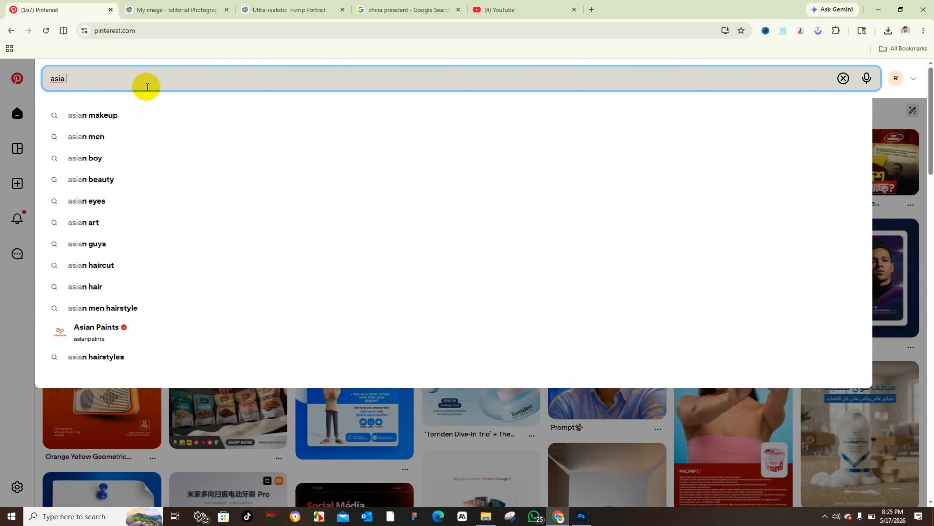
text( map red)
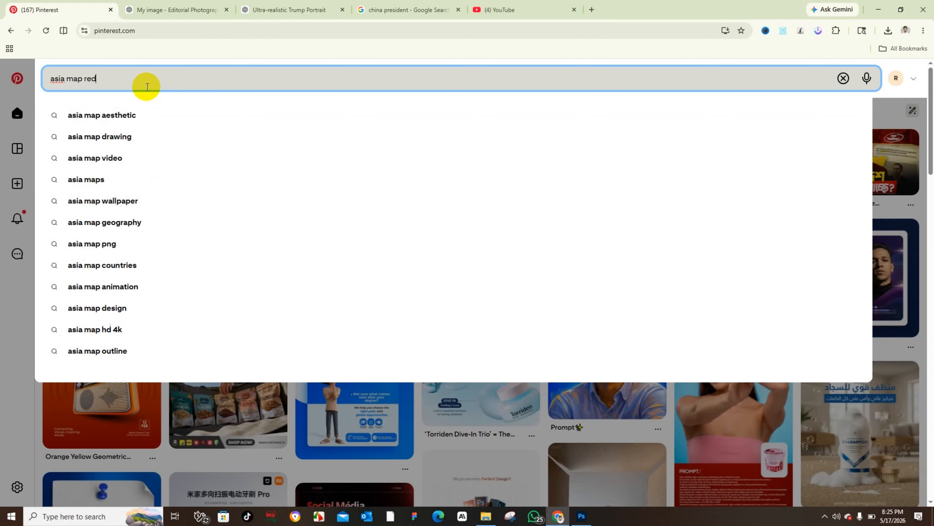
key(Return)
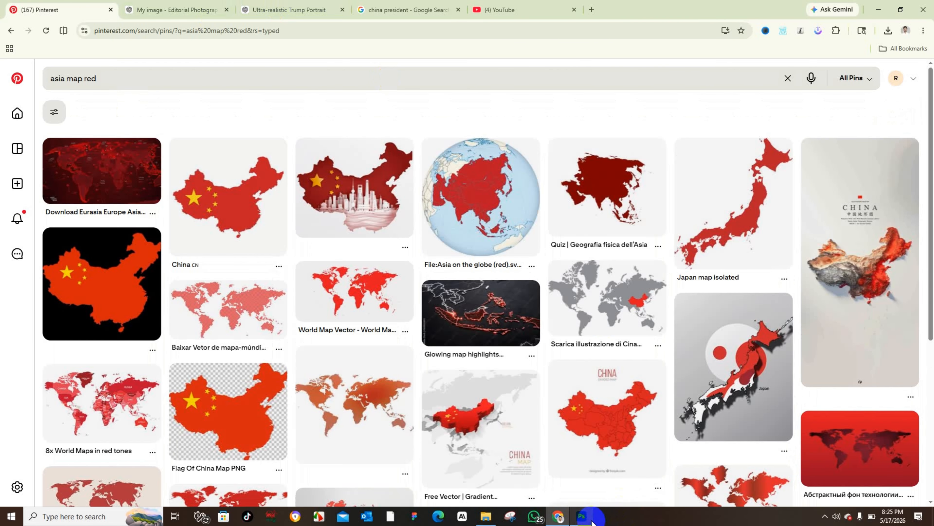
Step: Compare the current design with the finished thumbnail in bangladesh.psd
click(582, 516)
click(313, 36)
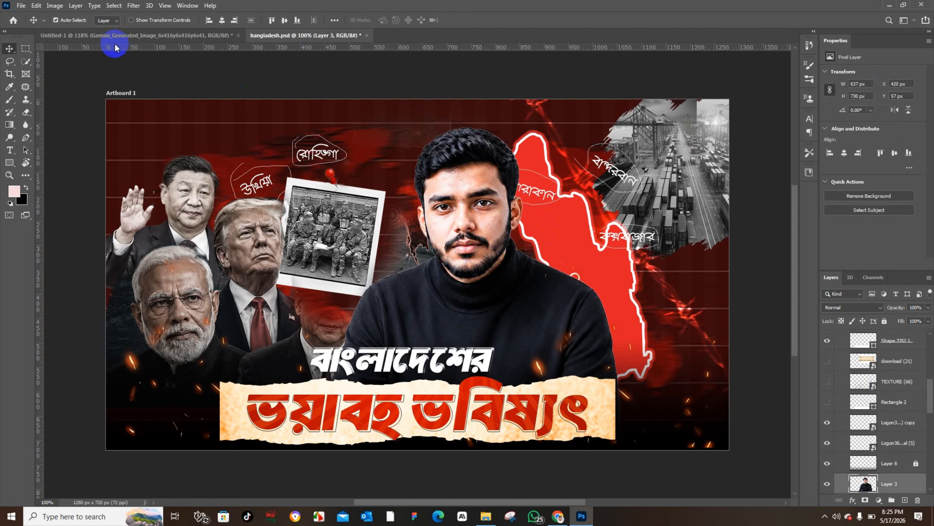
click(115, 35)
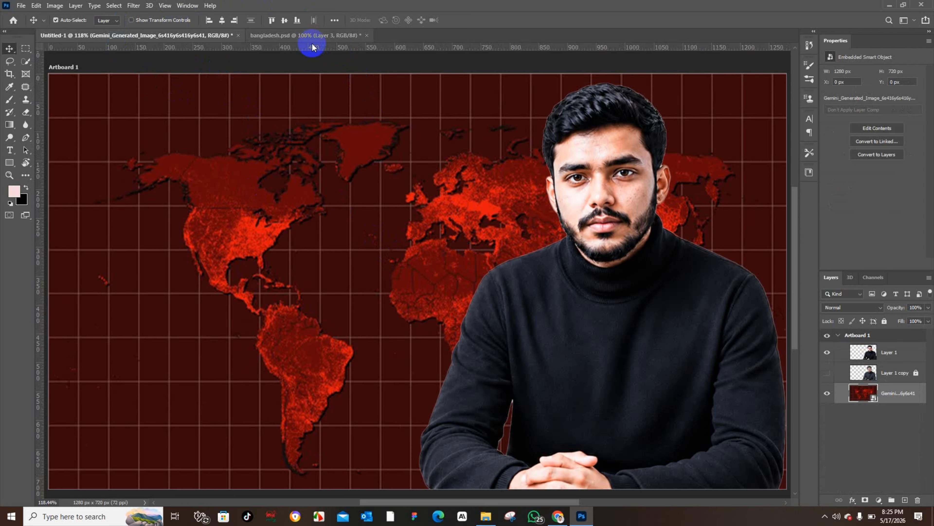
click(309, 36)
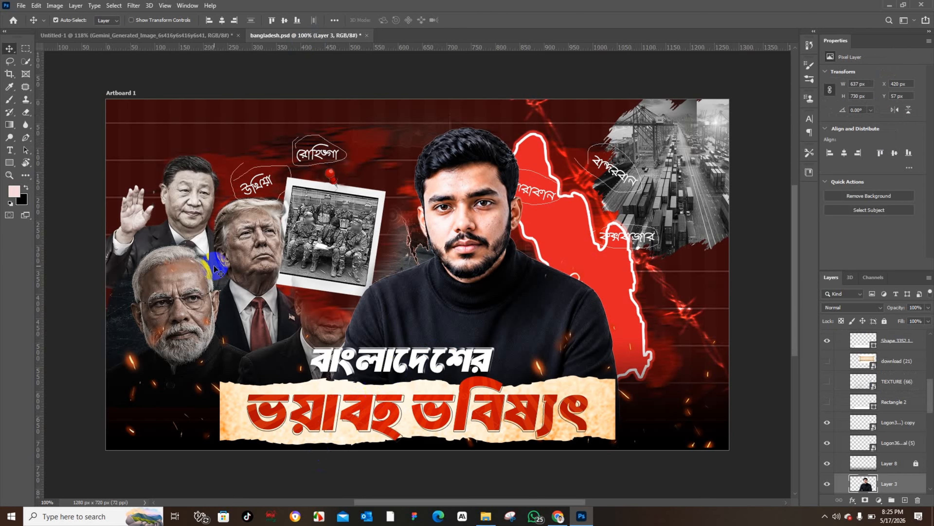
click(88, 36)
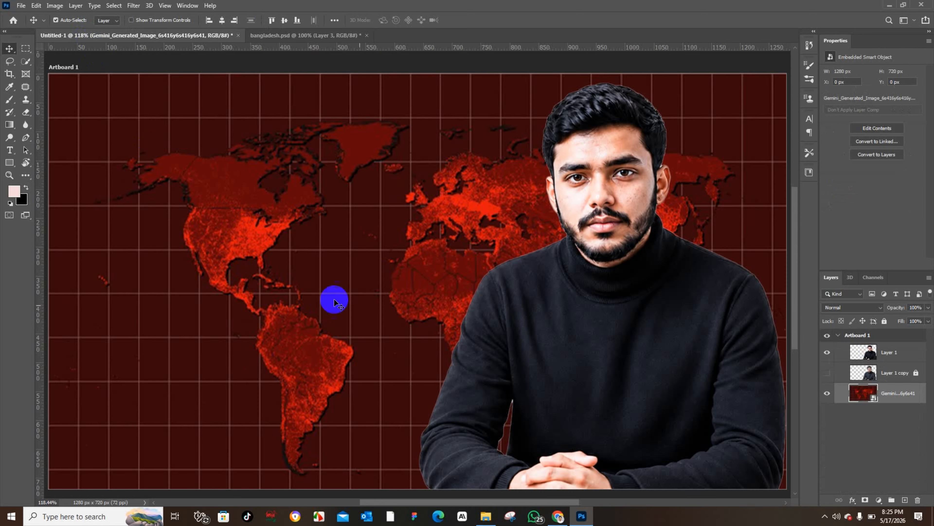
Step: Browse through the red map search results in the browser before returning to Photoshop
mouse_move(565, 521)
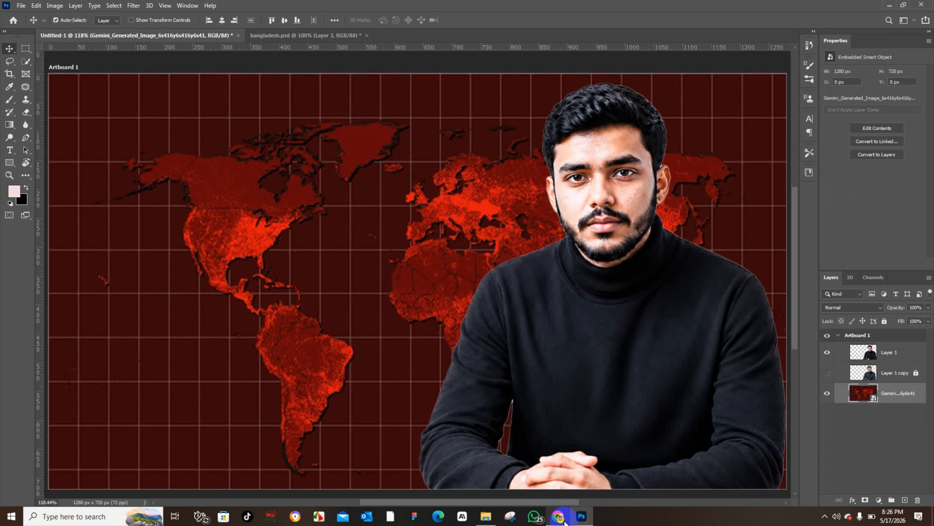
click(565, 521)
scroll(455, 241, down, 5)
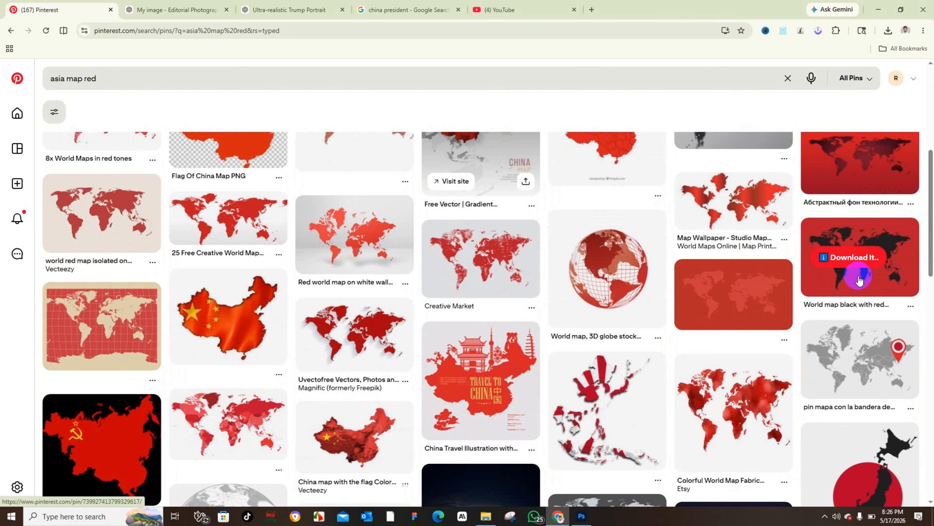
scroll(859, 184, down, 5)
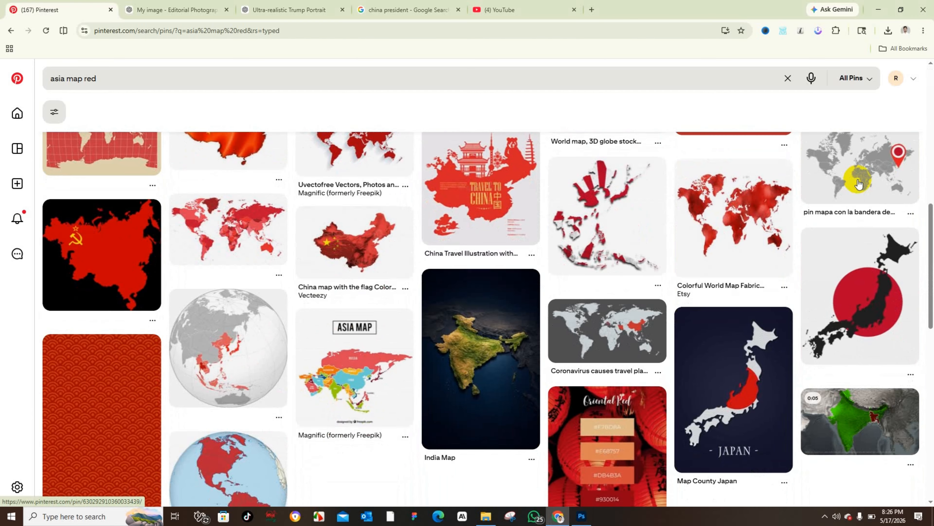
scroll(859, 184, up, 8)
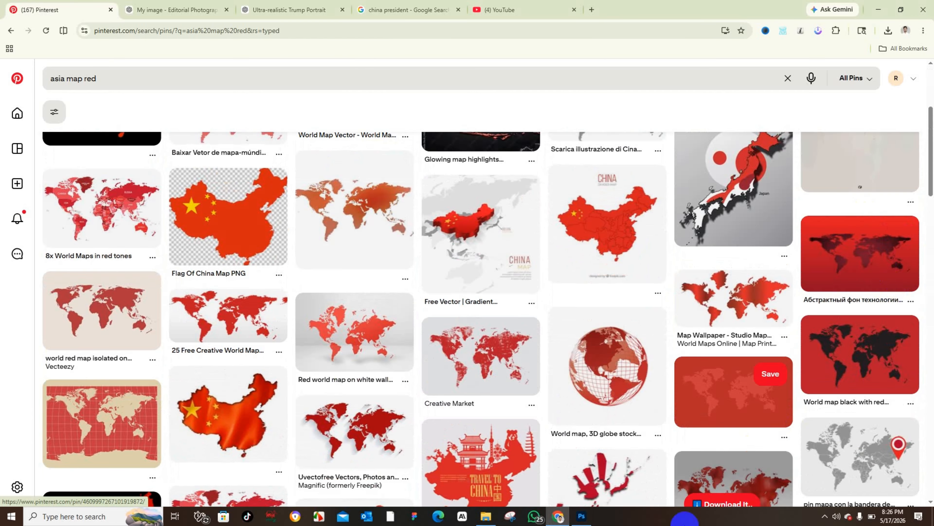
click(581, 515)
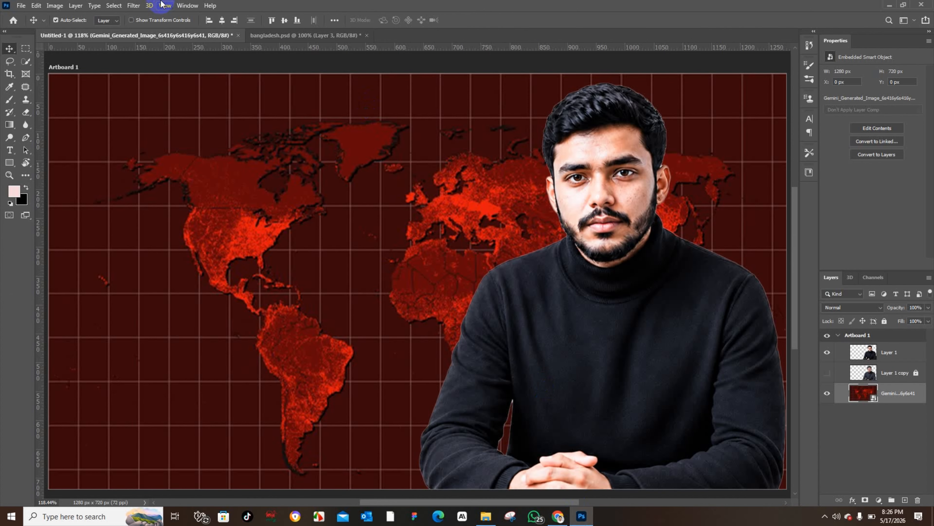
Step: Apply the plain Blur filter to the map layer and delete that smart filter again
click(133, 5)
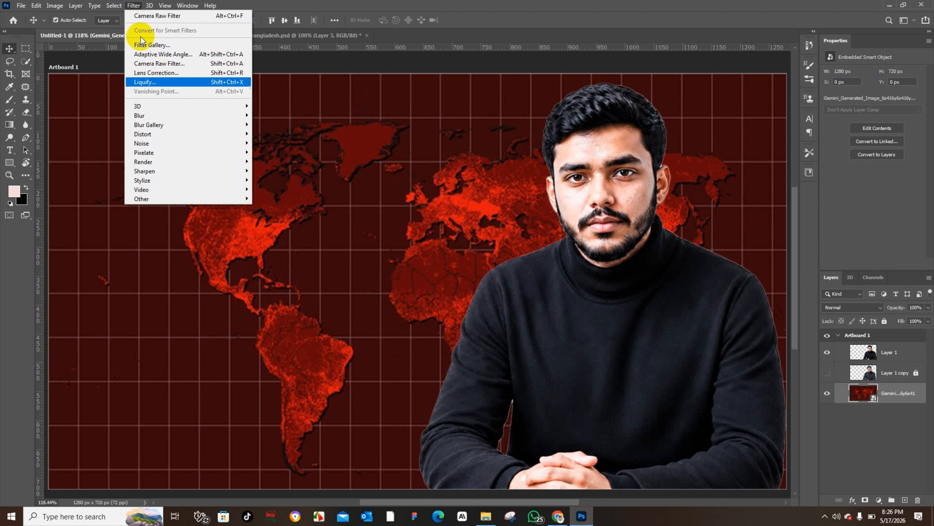
mouse_move(164, 117)
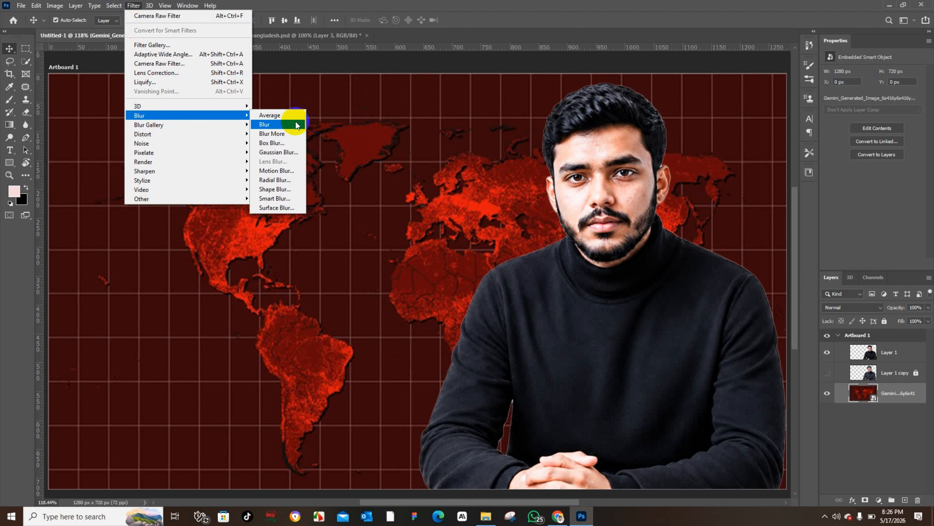
click(265, 124)
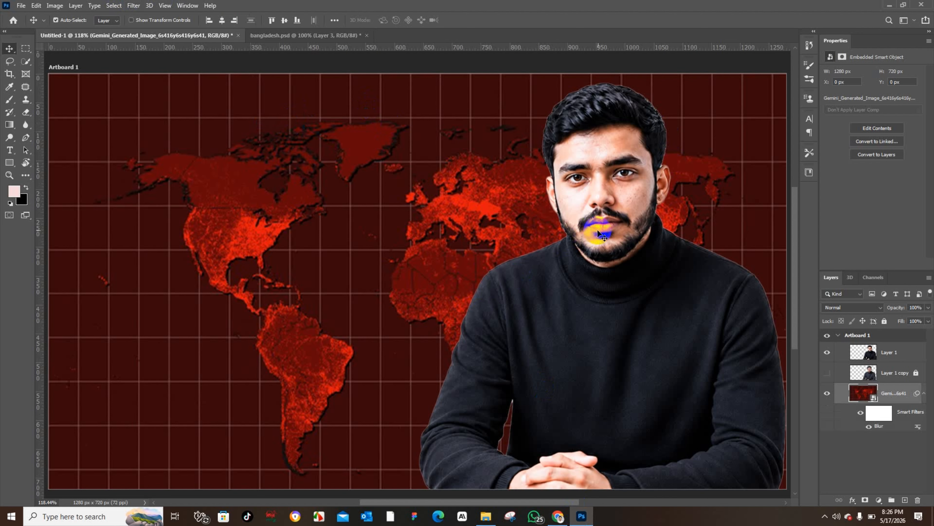
drag(912, 393, 923, 492)
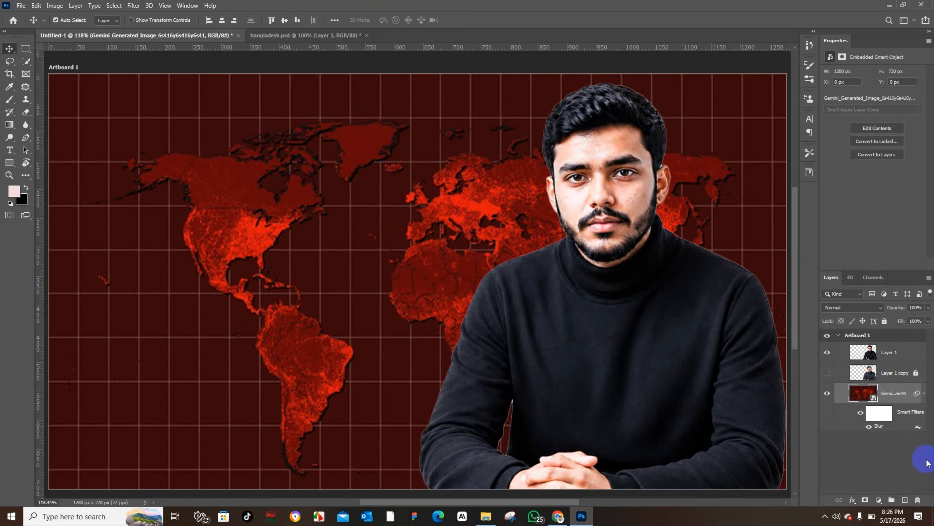
drag(916, 393, 918, 501)
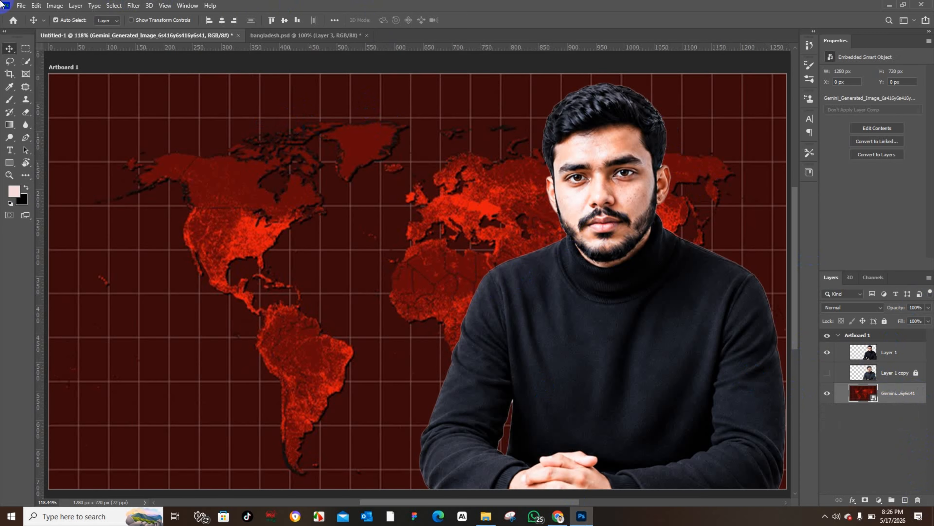
Step: Apply a Motion Blur with angle 3 and distance 16 pixels to the map layer
click(134, 5)
mouse_move(159, 115)
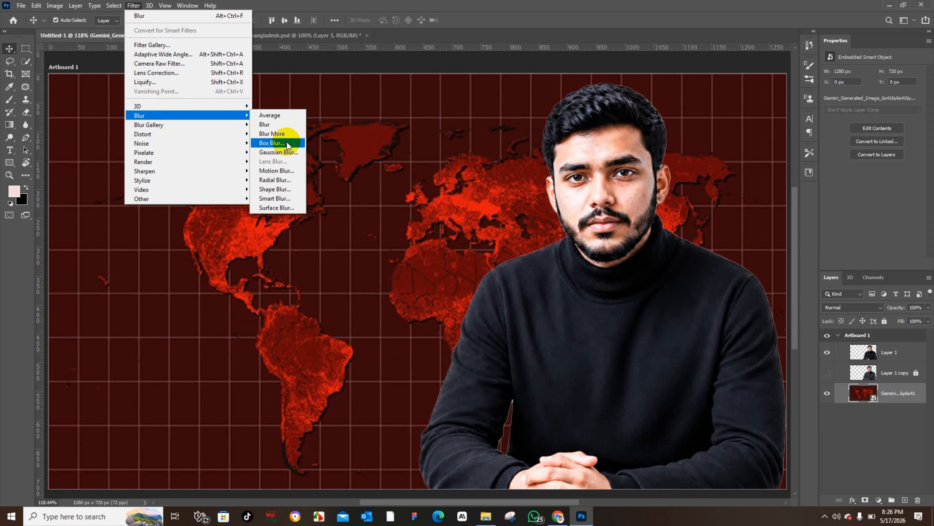
click(280, 171)
drag(188, 287, 183, 289)
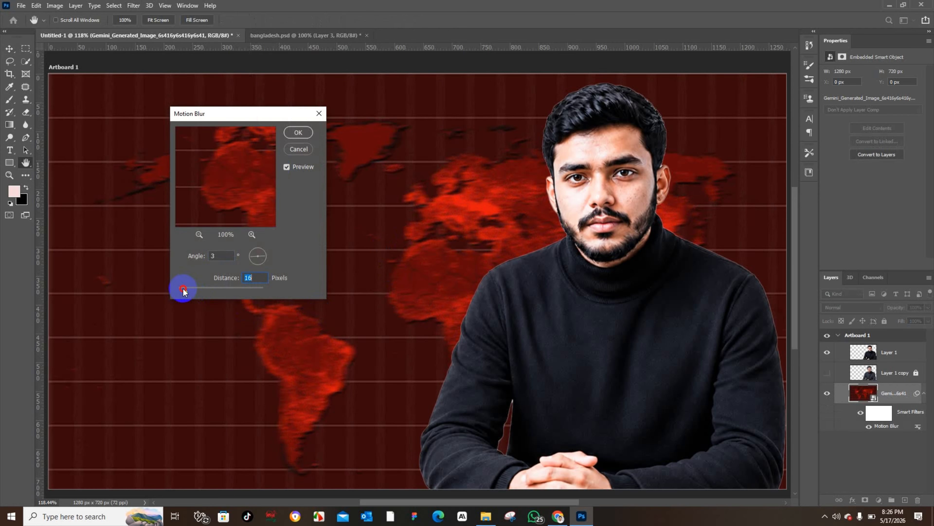
click(298, 133)
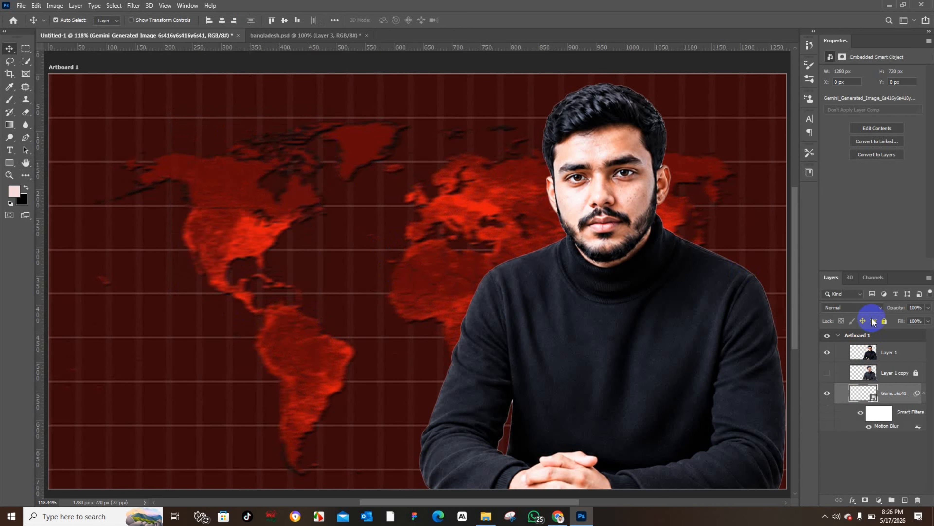
Step: Compare the blurred map background against the bangladesh.psd reference thumbnail
click(884, 320)
click(265, 36)
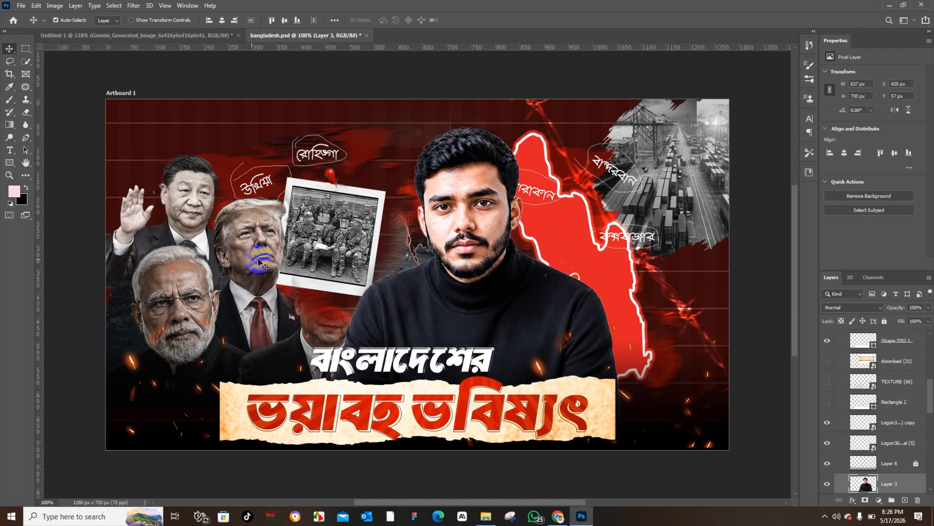
click(174, 35)
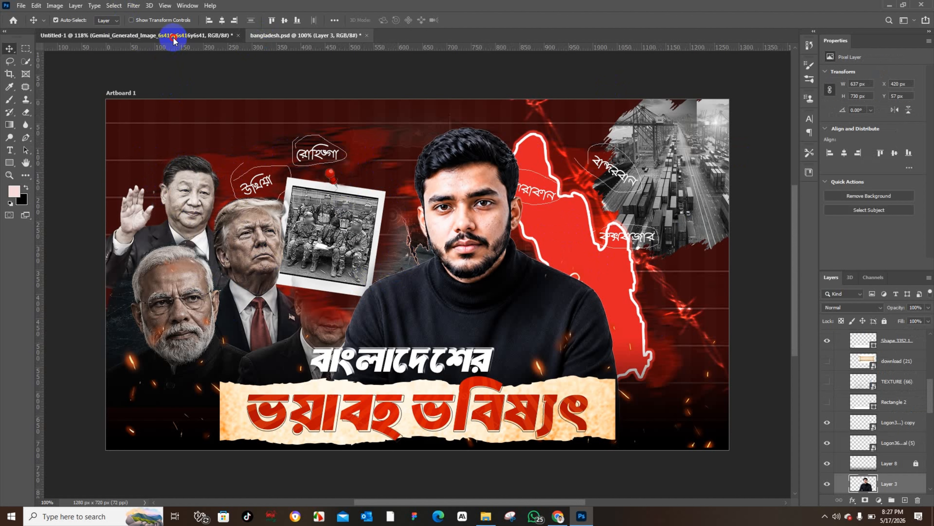
click(878, 323)
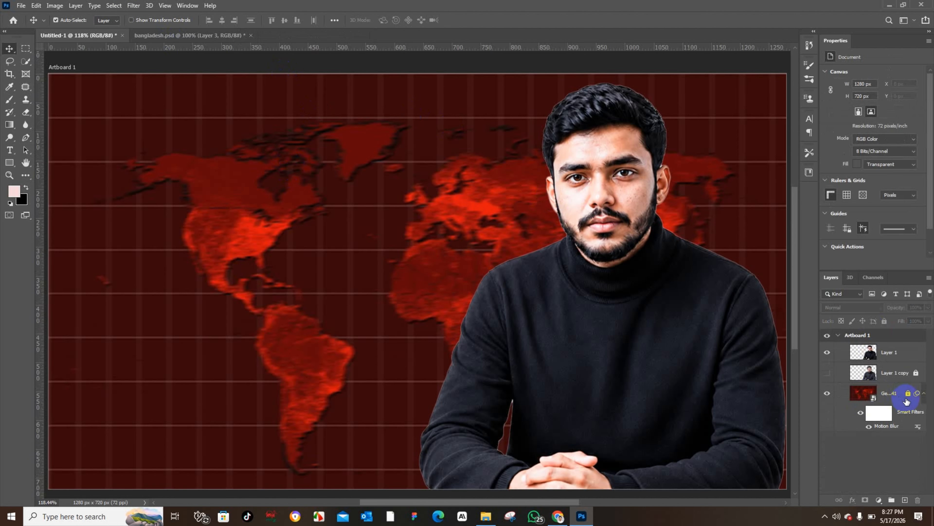
click(298, 225)
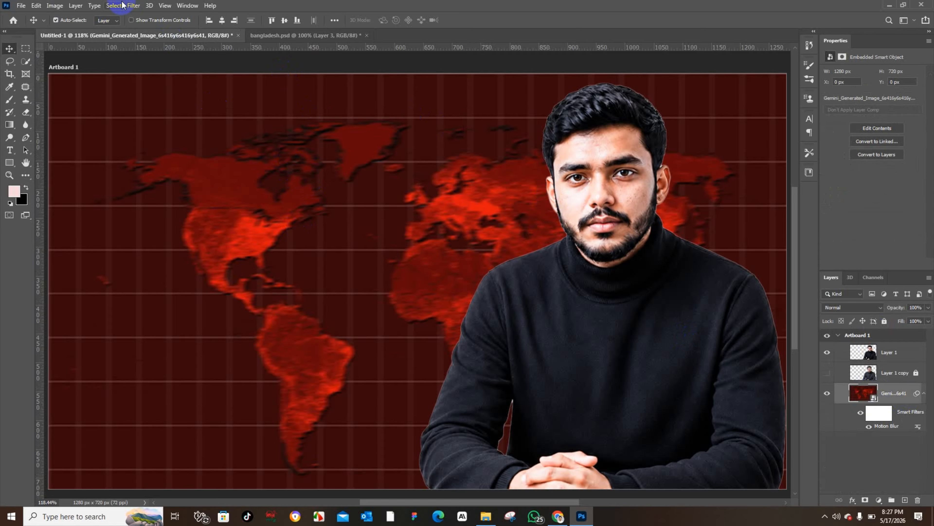
Step: Add a second Motion Blur with angle 3 and distance 23 pixels to the map, then lock that layer
click(133, 5)
mouse_move(144, 115)
click(300, 171)
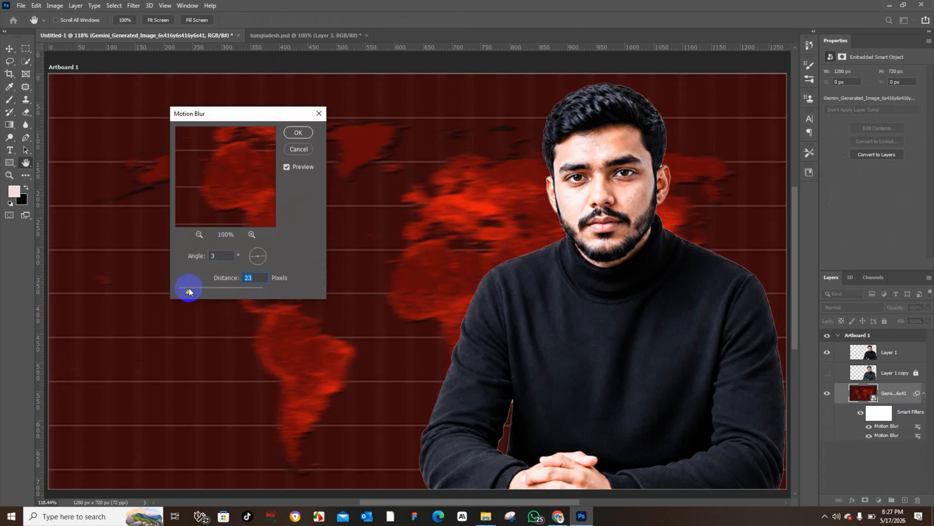
click(298, 132)
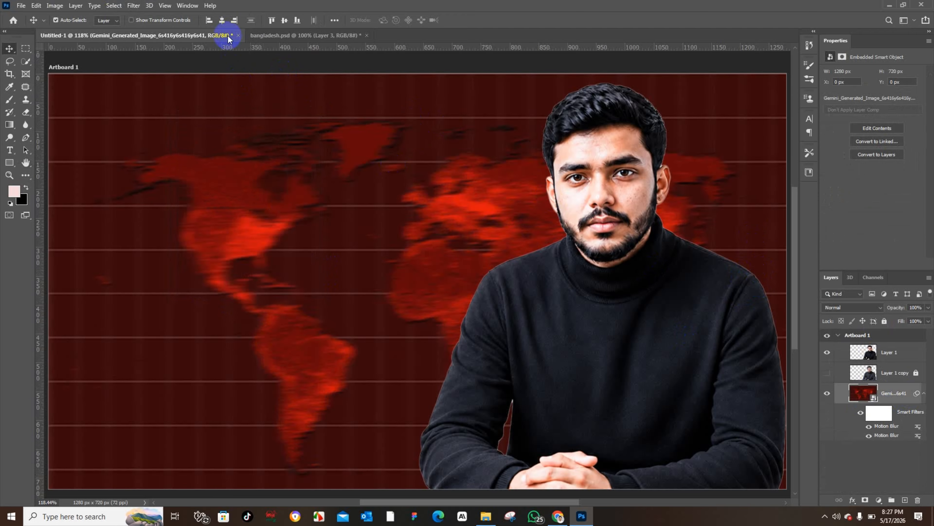
click(884, 320)
Step: Center the presenter's cut-out layer horizontally on the artboard
click(621, 259)
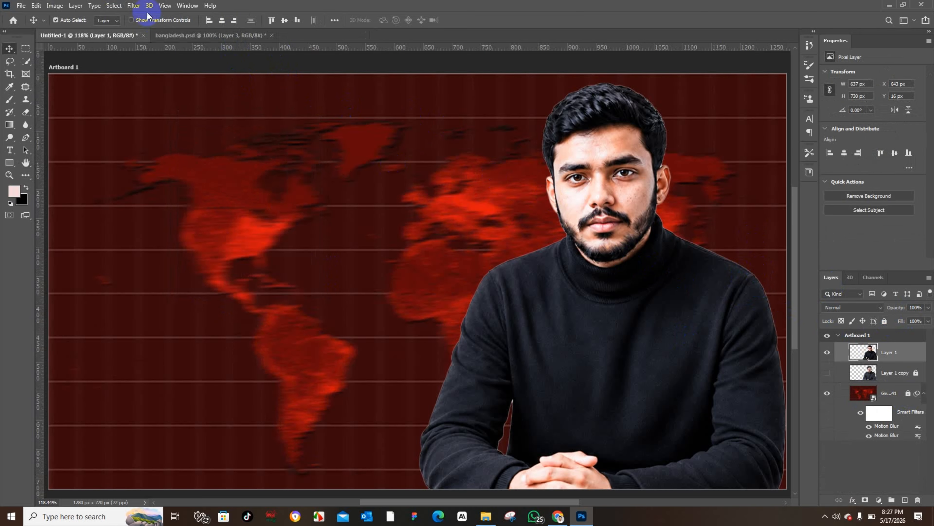
click(220, 20)
click(250, 192)
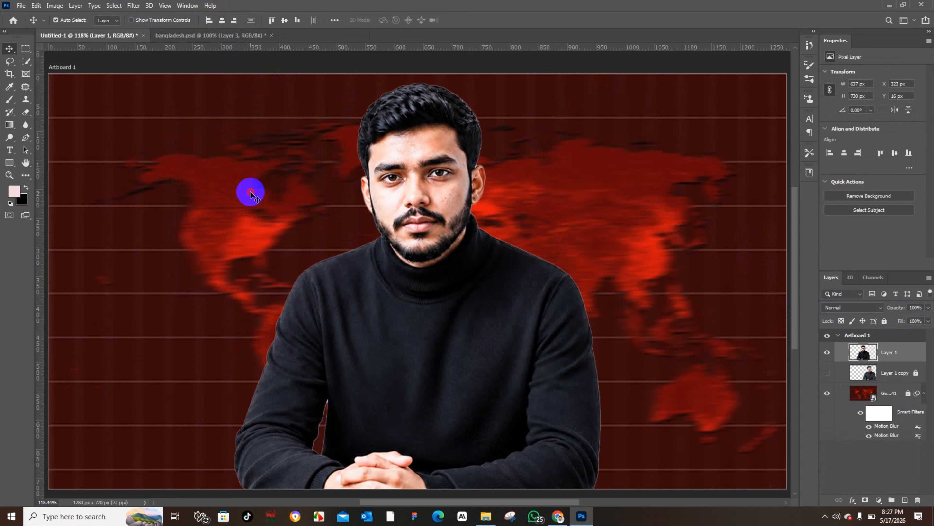
click(20, 5)
click(56, 199)
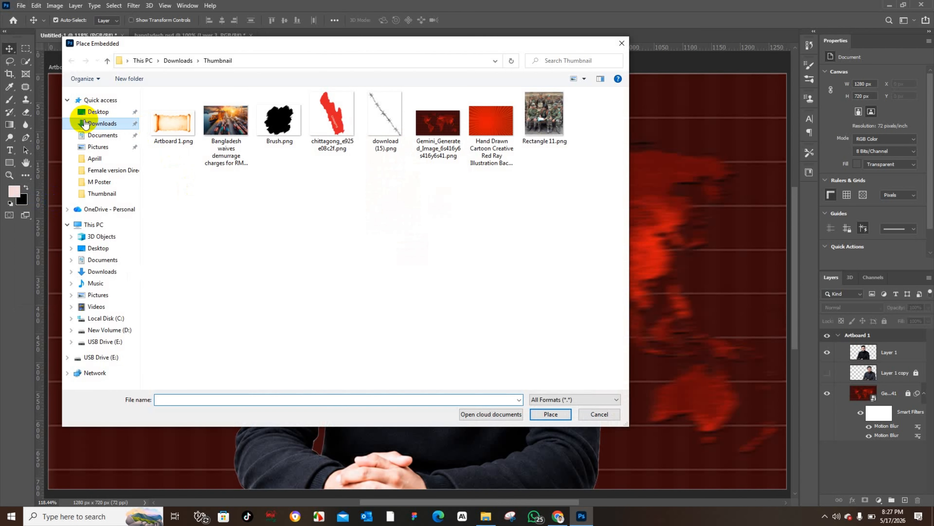
Step: Place the Trump portrait image from Downloads onto the artboard and shift it slightly left
click(97, 123)
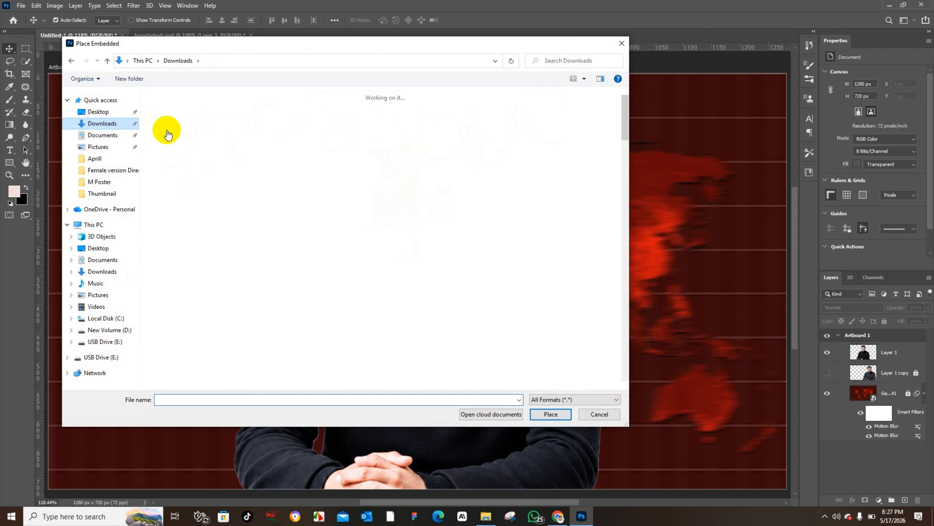
click(170, 129)
click(534, 414)
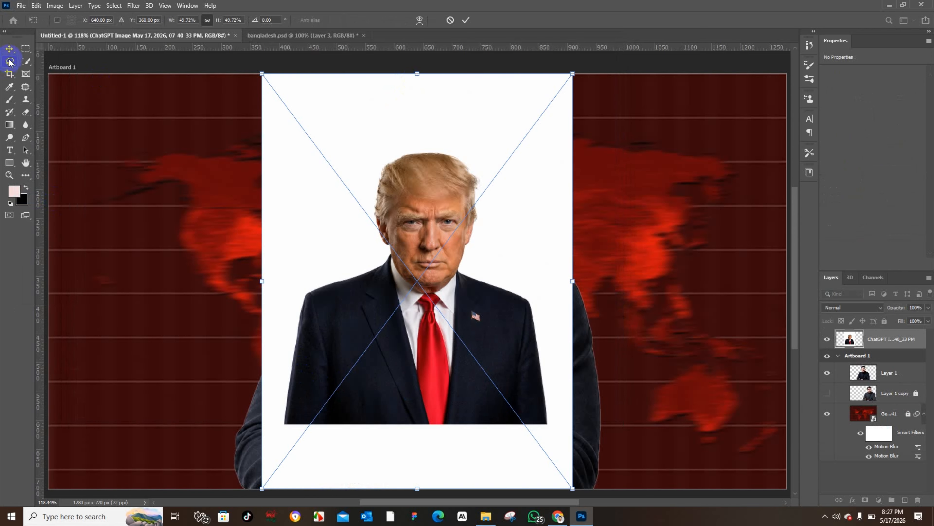
click(9, 48)
drag(433, 167, 391, 159)
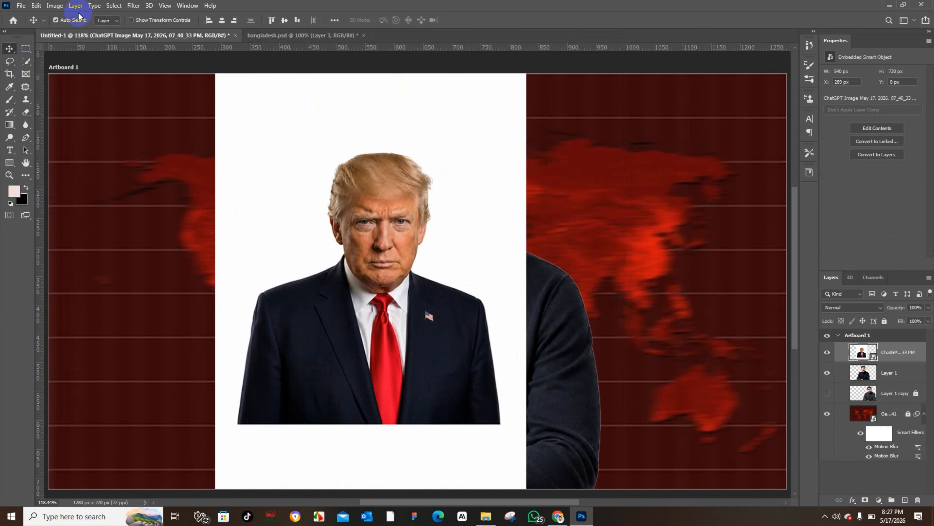
Step: Select the Trump subject, remove the stray area beneath it, and copy the cut-out to a new layer
click(117, 5)
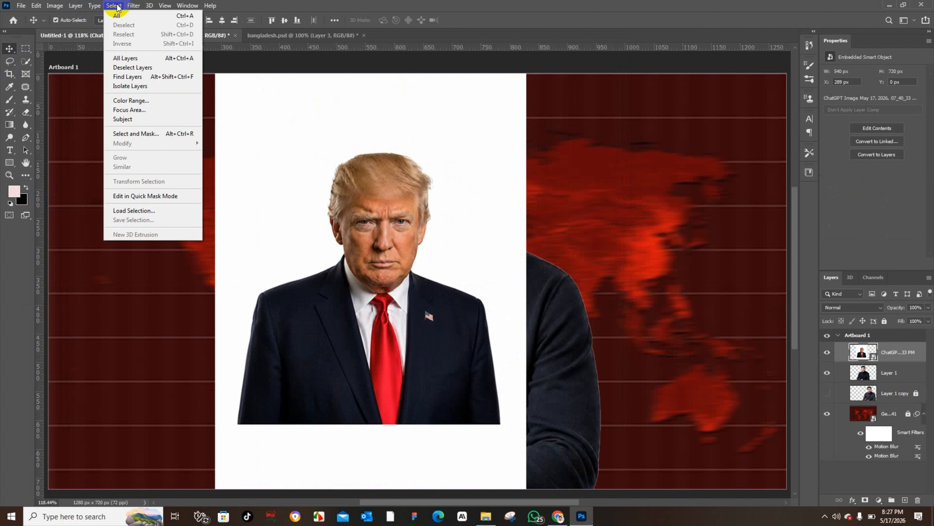
click(144, 120)
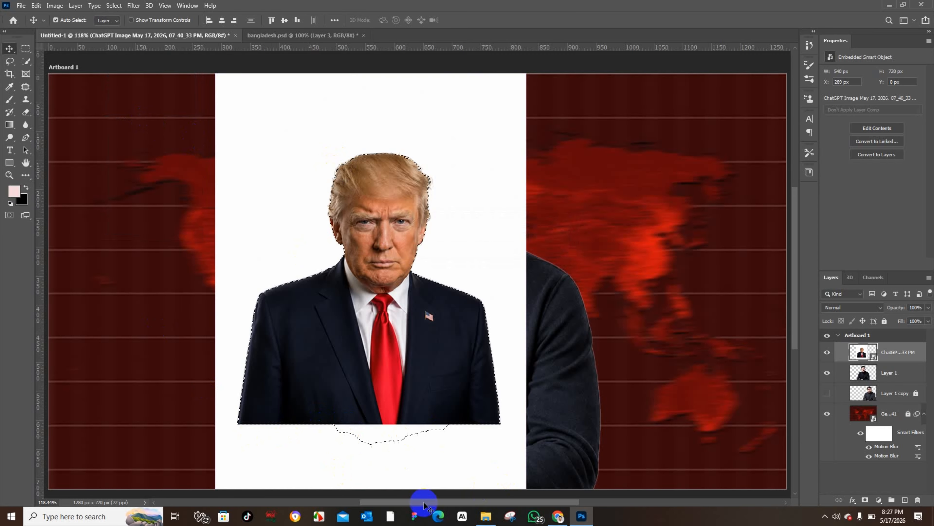
click(23, 63)
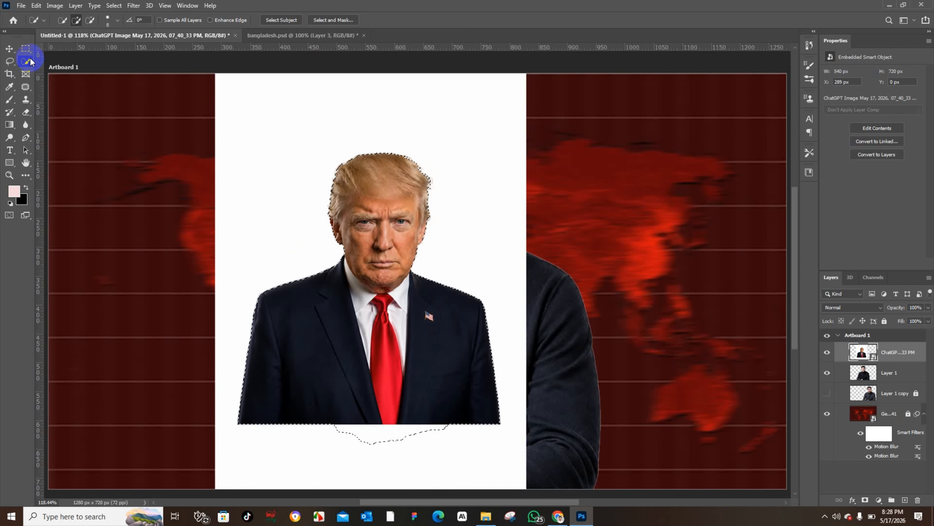
right_click(26, 60)
click(55, 71)
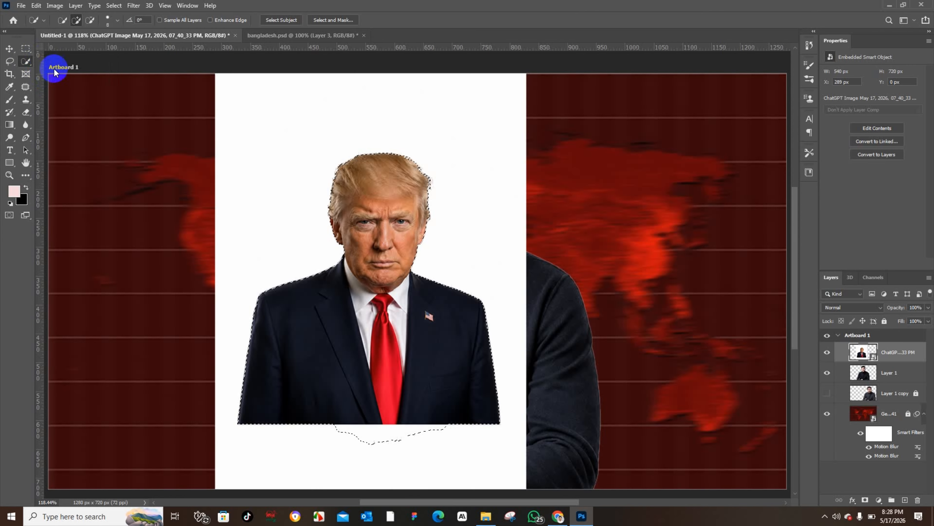
click(91, 23)
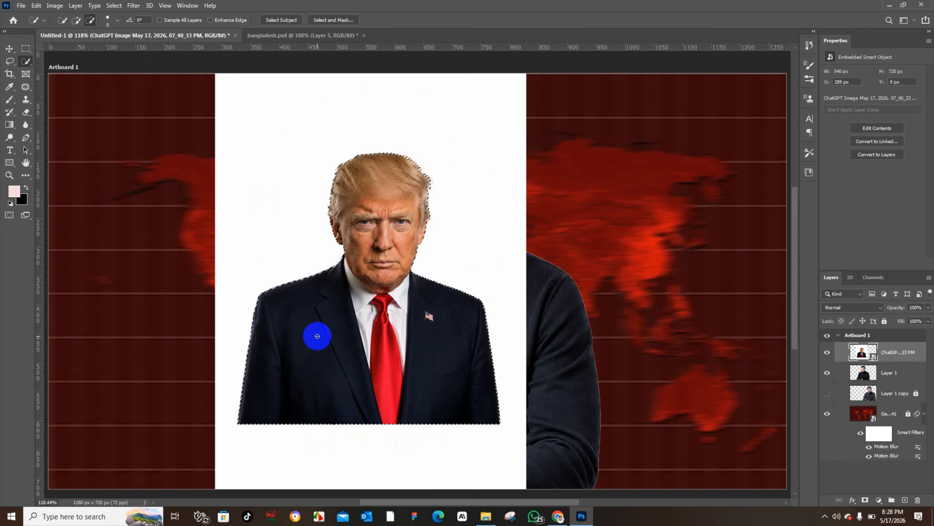
key(ctrl+j)
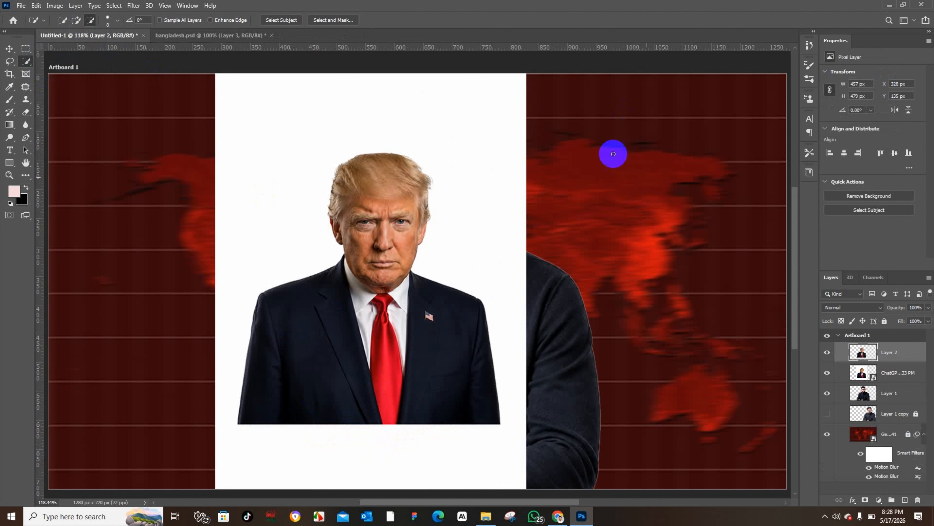
Step: Delete the original Trump image layer and lock the presenter's layer
click(827, 373)
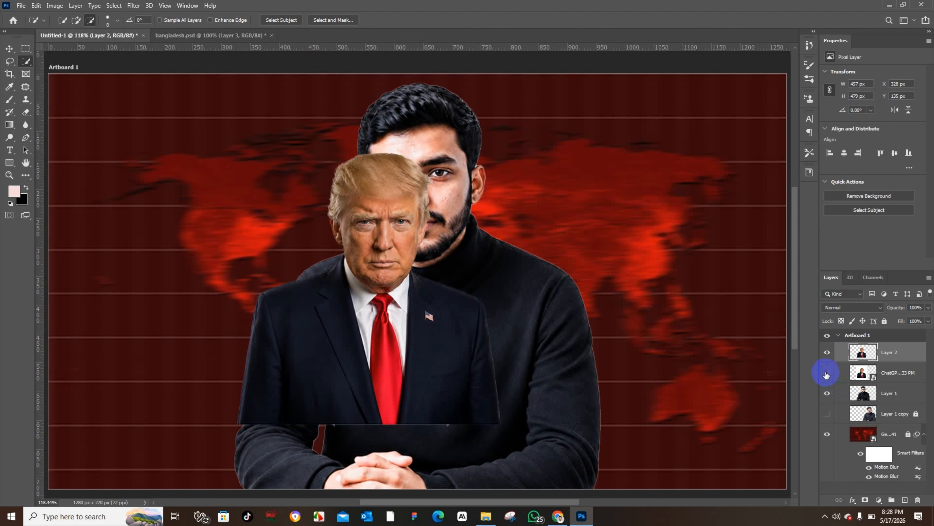
click(11, 51)
drag(913, 376, 915, 501)
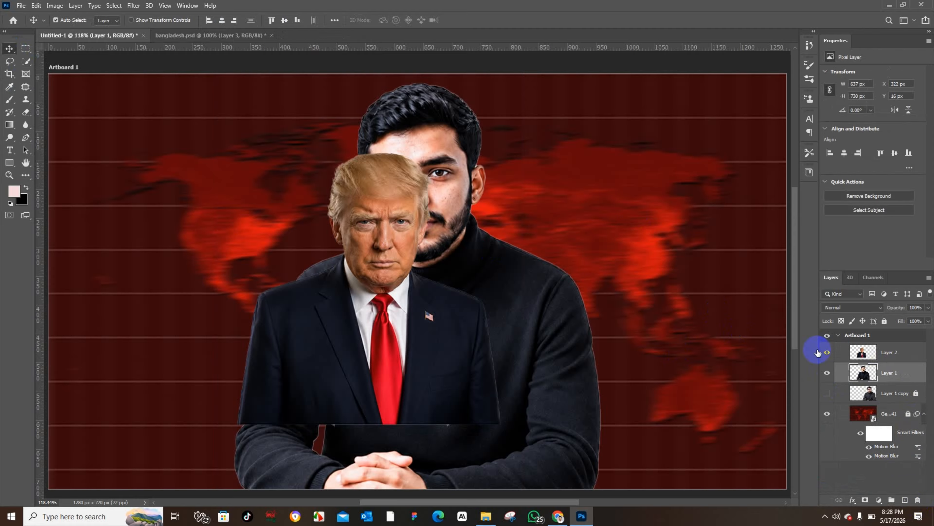
click(884, 321)
Step: Position the Trump cut-out smaller in the artboard's lower-left corner, with its layer beneath the presenter's
drag(443, 302, 221, 388)
drag(185, 330, 185, 330)
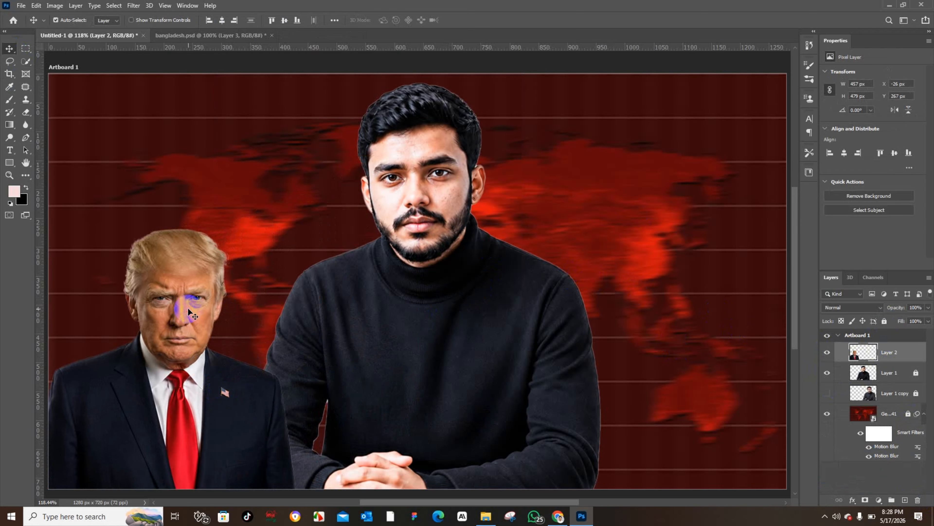
key(ctrl+t)
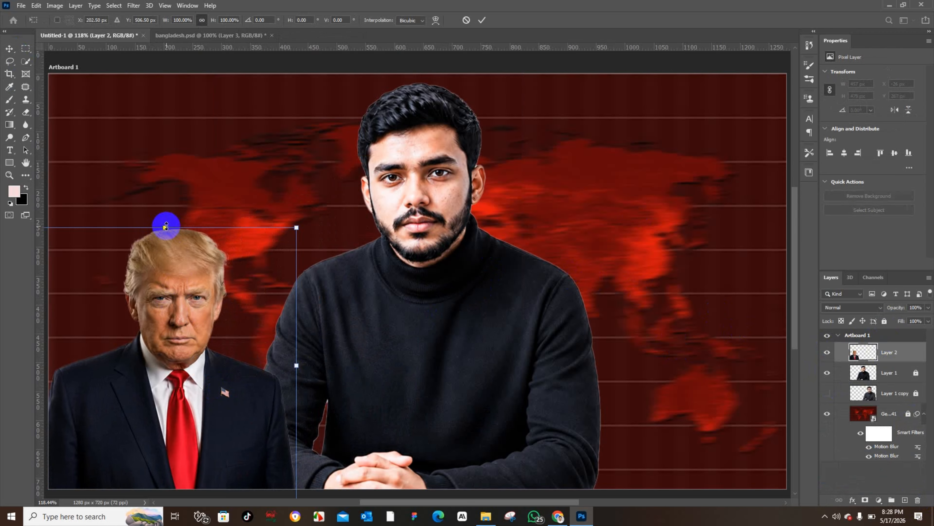
drag(170, 225, 162, 292)
mouse_move(159, 354)
mouse_down()
mouse_move(159, 327)
mouse_move(151, 345)
mouse_up()
click(10, 47)
drag(892, 354, 893, 382)
Step: Place the Modi portrait image from Downloads onto the artboard and bring its layer forward
click(20, 5)
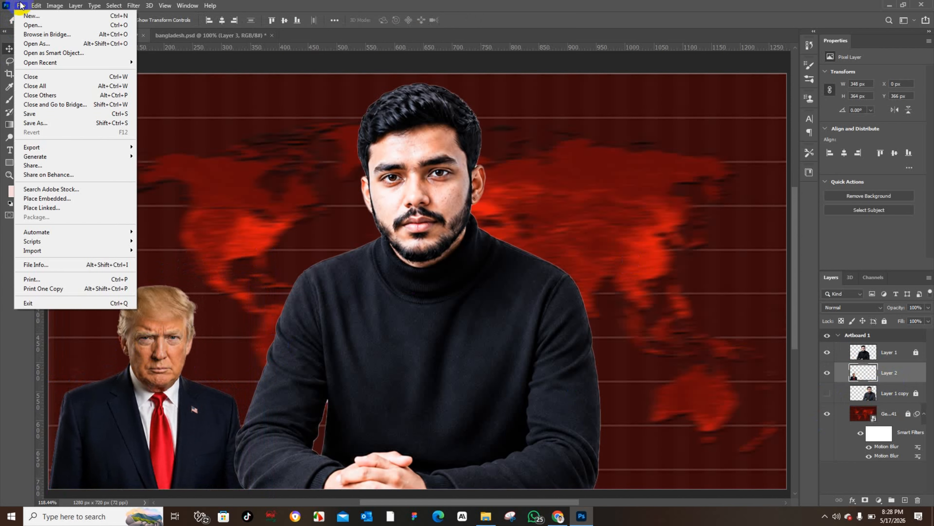
click(49, 198)
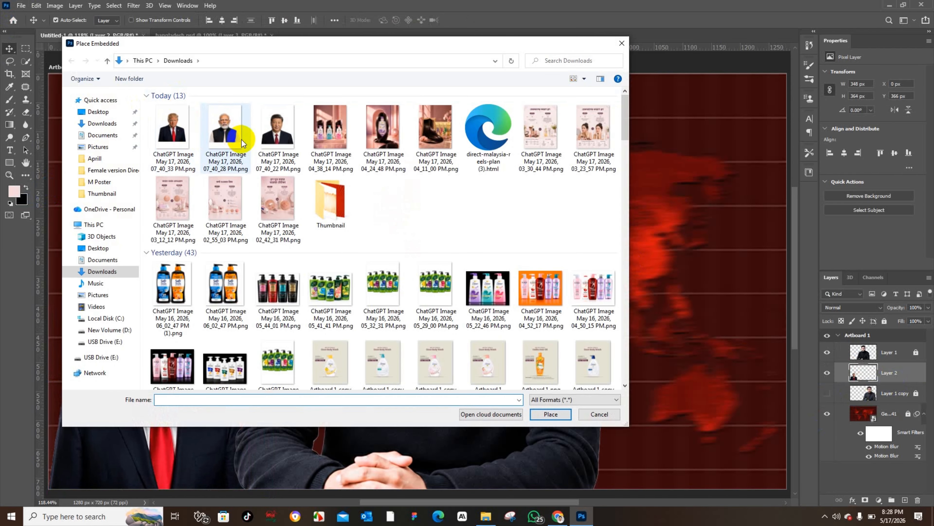
click(228, 130)
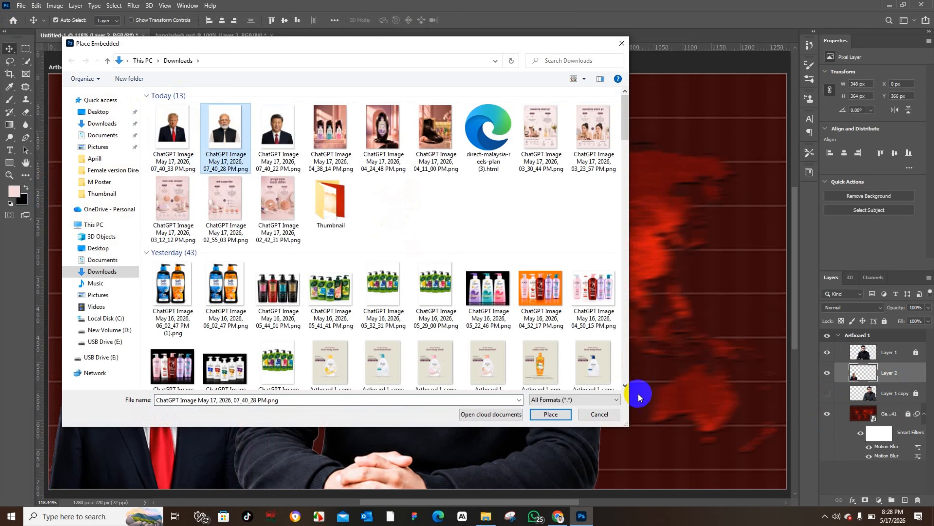
click(546, 413)
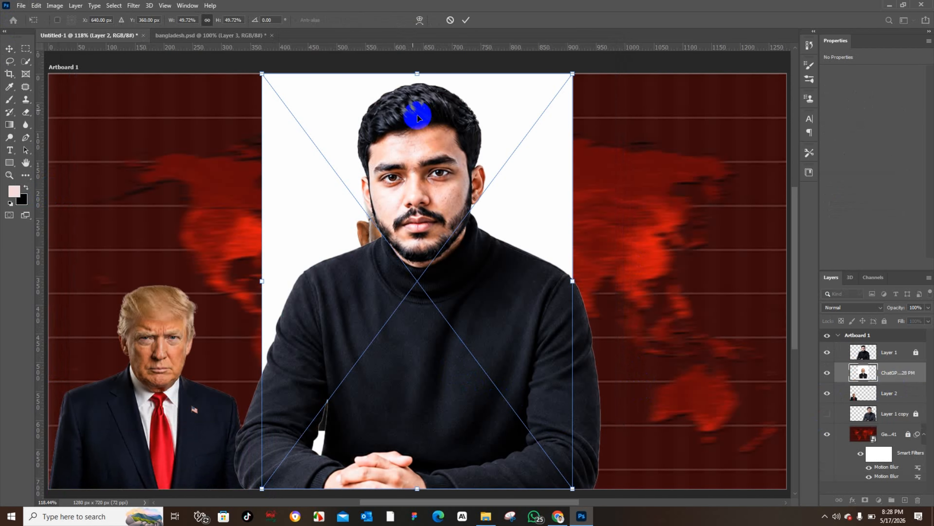
key(Return)
click(9, 49)
mouse_move(309, 150)
mouse_down()
mouse_move(94, 139)
mouse_move(575, 150)
mouse_move(412, 140)
mouse_move(292, 146)
mouse_up()
key(ctrl+bracketright)
Step: Cut the Modi subject out onto its own layer and delete the original Modi image layer
click(114, 6)
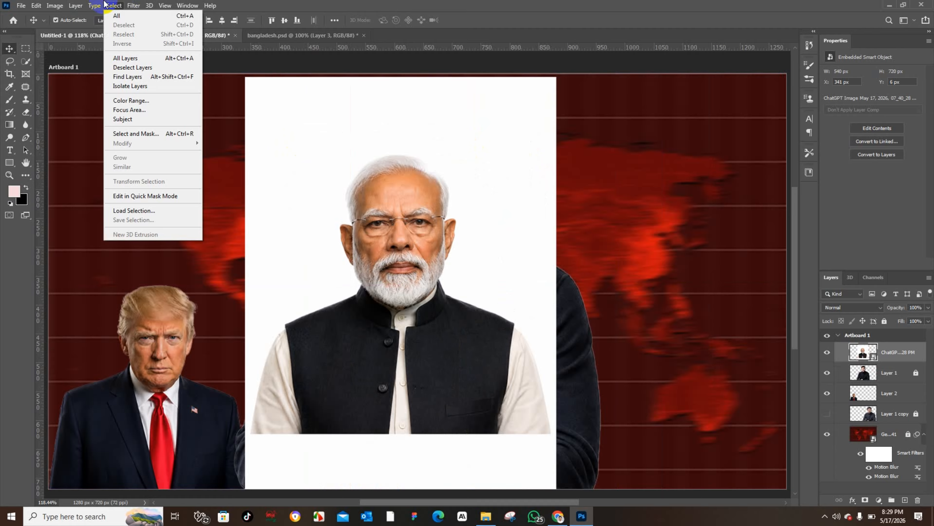
click(145, 119)
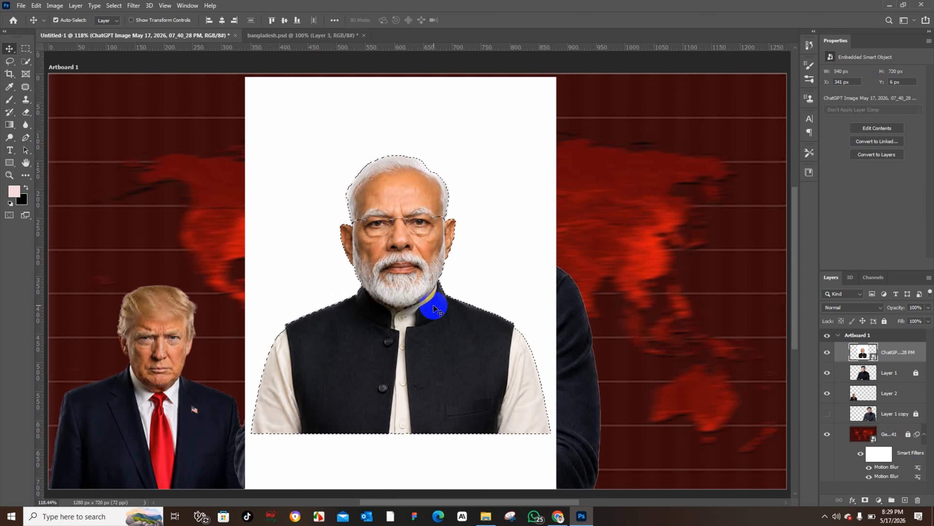
key(ctrl+j)
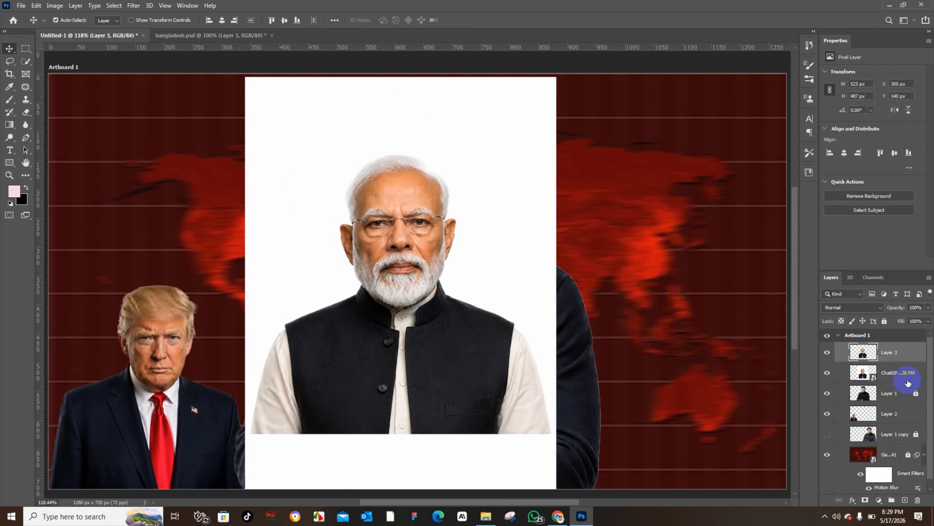
drag(908, 383, 918, 500)
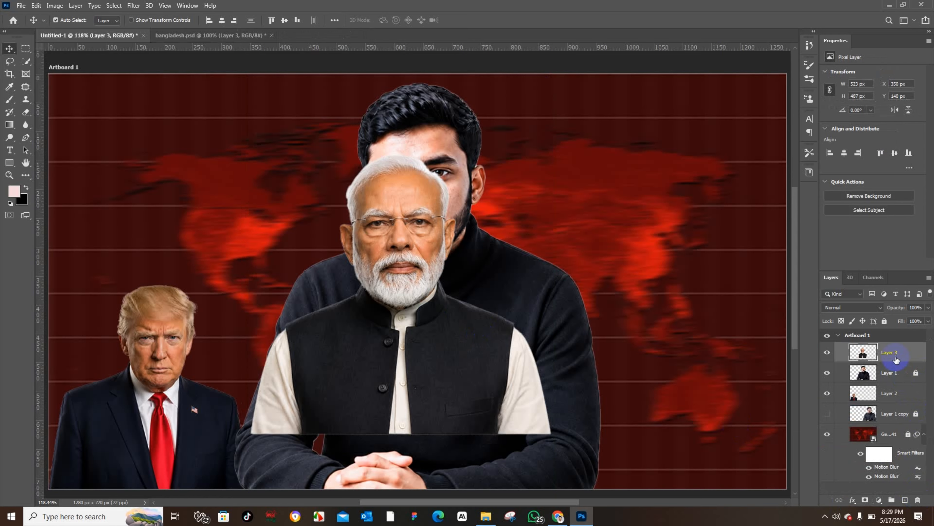
Step: Scale down the Modi cut-out and place it behind Trump, just right of him in the lower left
drag(424, 265, 171, 315)
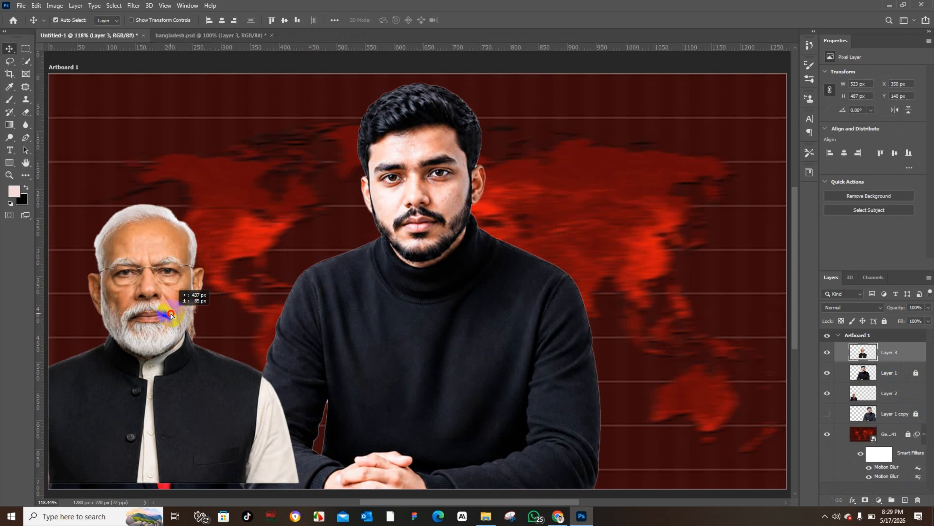
drag(909, 355, 905, 403)
drag(144, 257, 234, 229)
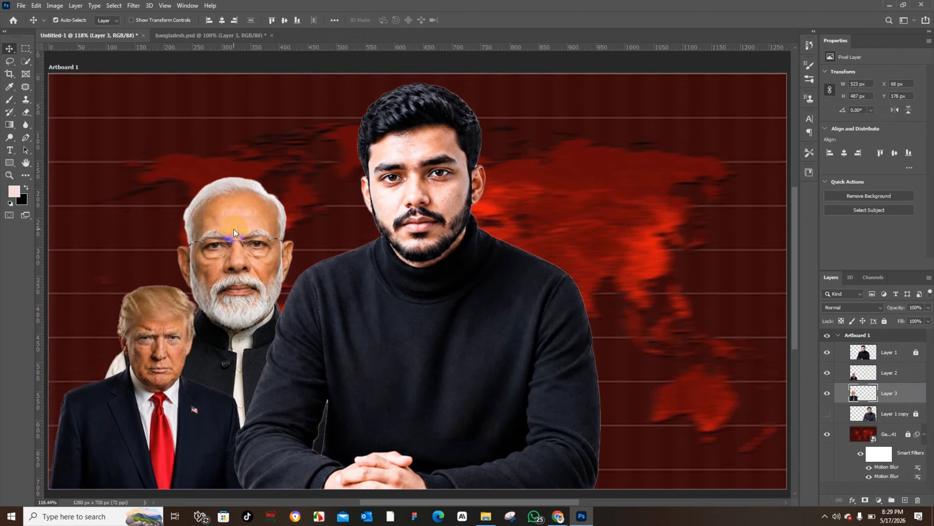
key(ctrl+t)
drag(238, 176, 236, 245)
drag(241, 297, 235, 275)
key(Return)
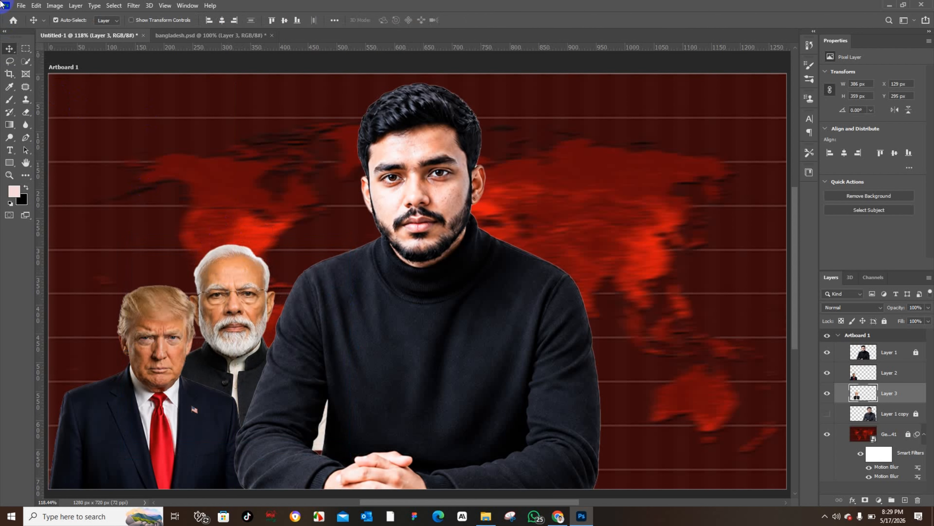
Step: Place the Xi Jinping portrait image, move it left, and bring its layer to the front
click(29, 5)
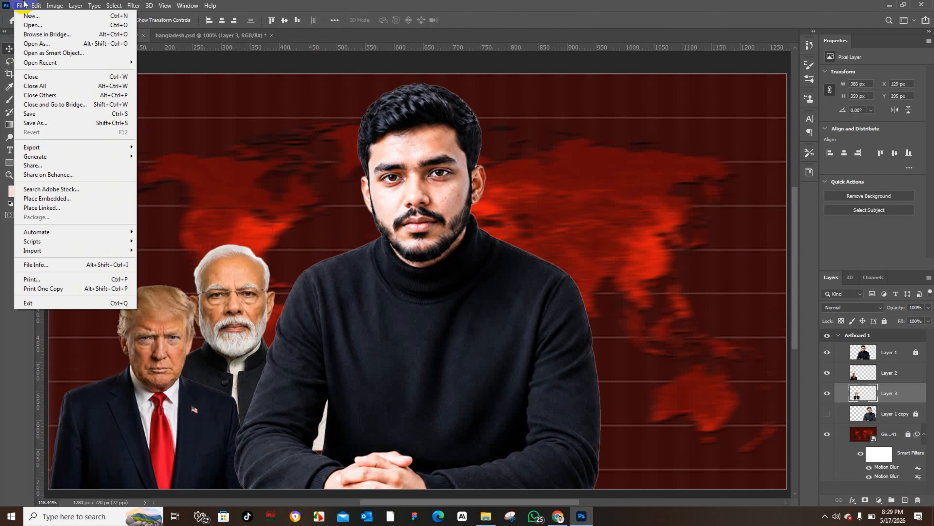
click(28, 204)
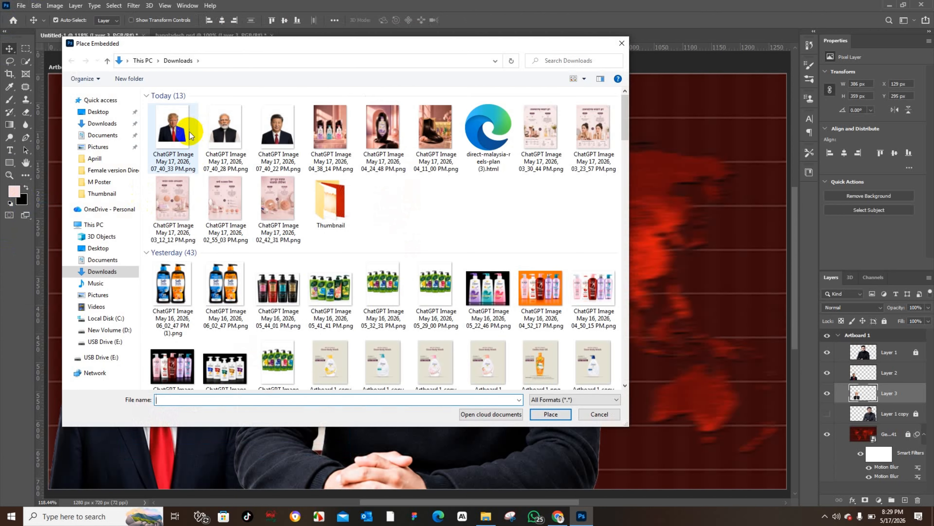
click(277, 127)
click(537, 414)
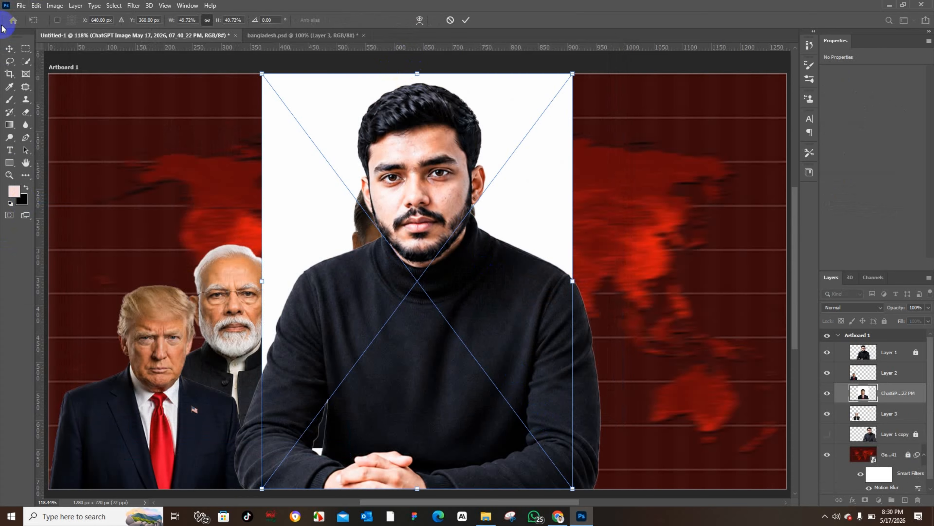
click(8, 49)
drag(350, 160, 156, 140)
key(ctrl+shift+bracketright)
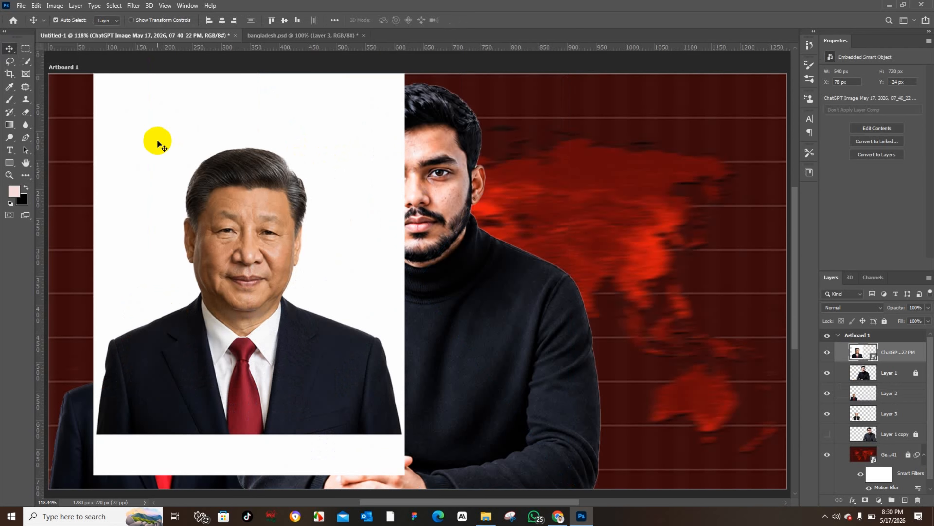
Step: Select the subject of the Xi Jinping image
click(113, 6)
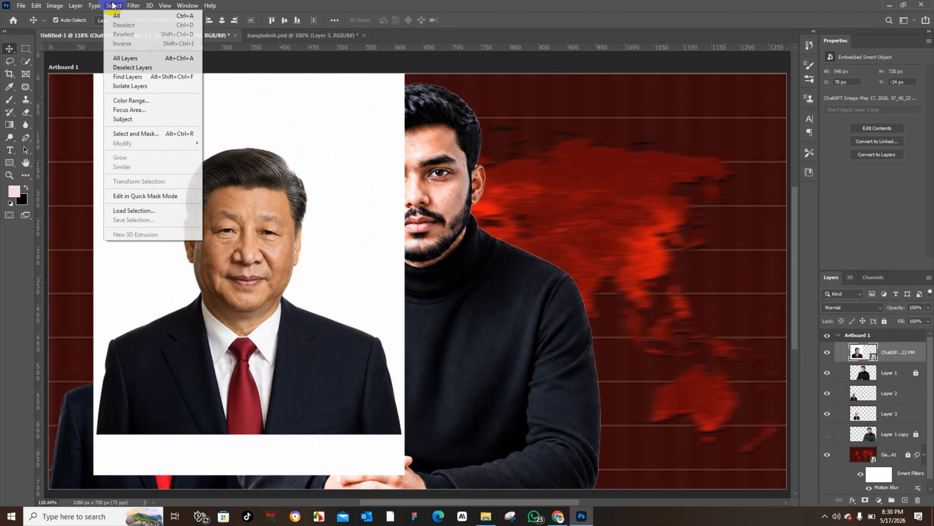
click(145, 121)
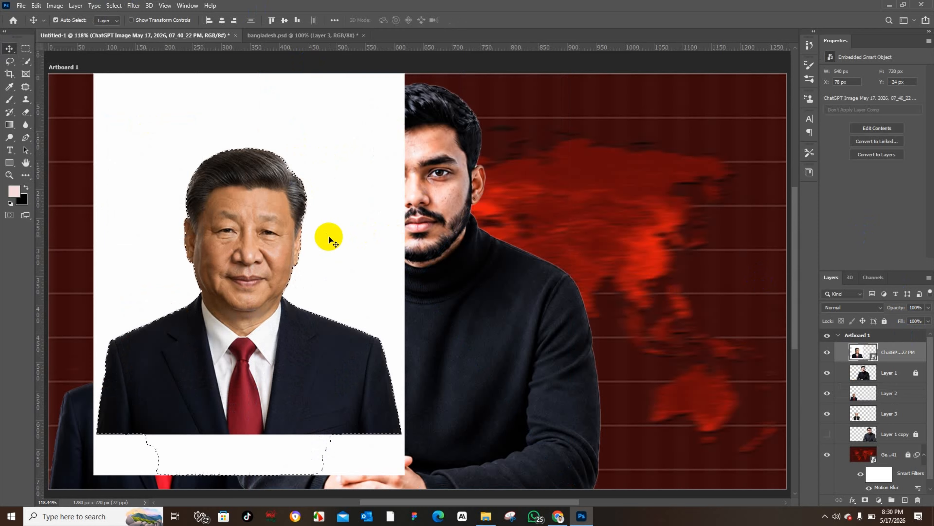
key(ctrl+j)
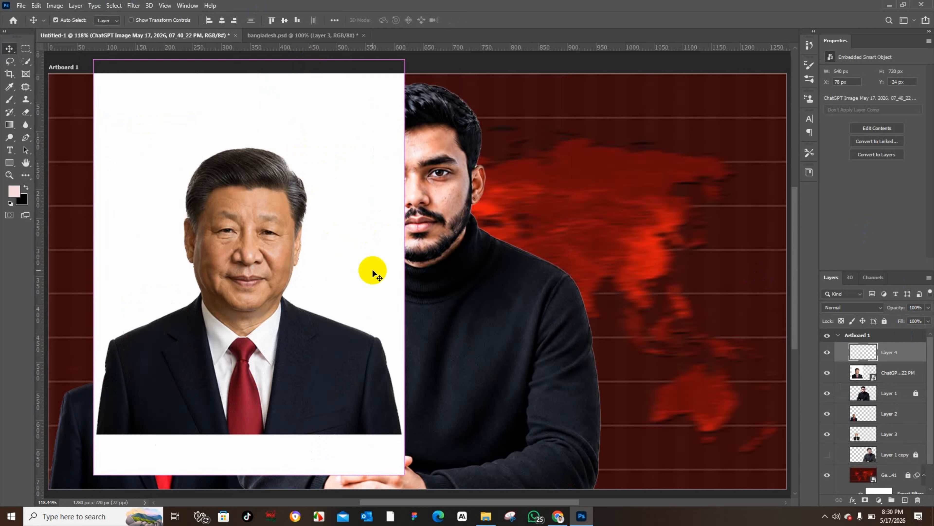
drag(910, 378, 918, 500)
drag(268, 241, 155, 241)
click(294, 433)
drag(294, 434, 302, 323)
key(ctrl+z)
key(ctrl+z)
key(ctrl+z)
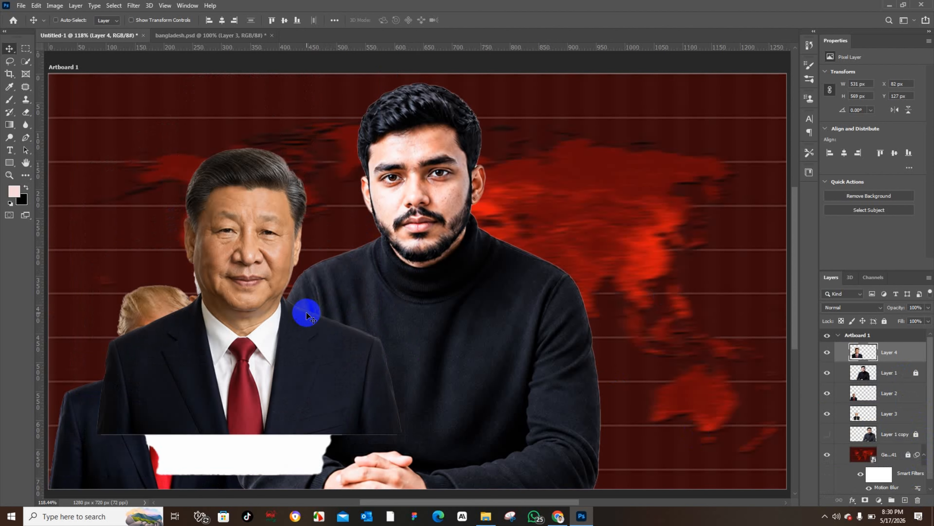
key(ctrl+z)
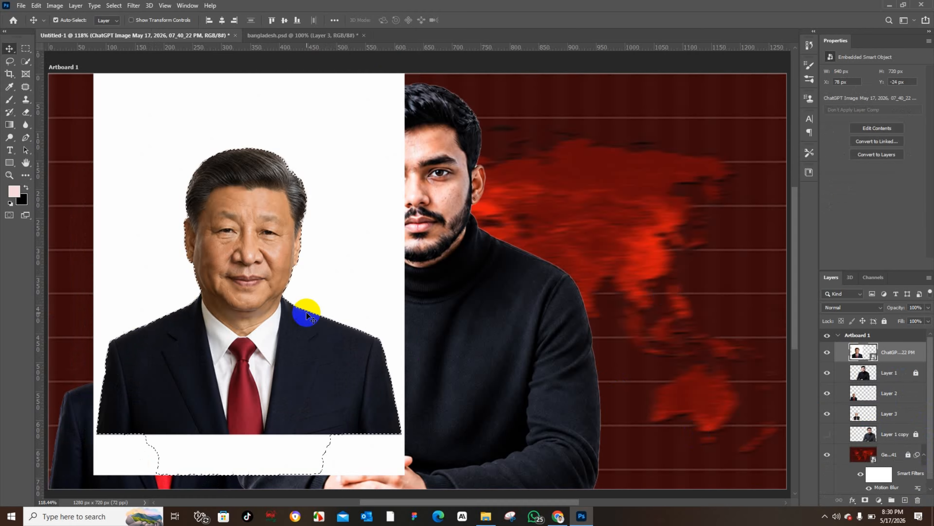
Step: Subtract the white strip below Xi Jinping's suit from the subject selection, adjusting the brush size as needed
click(25, 61)
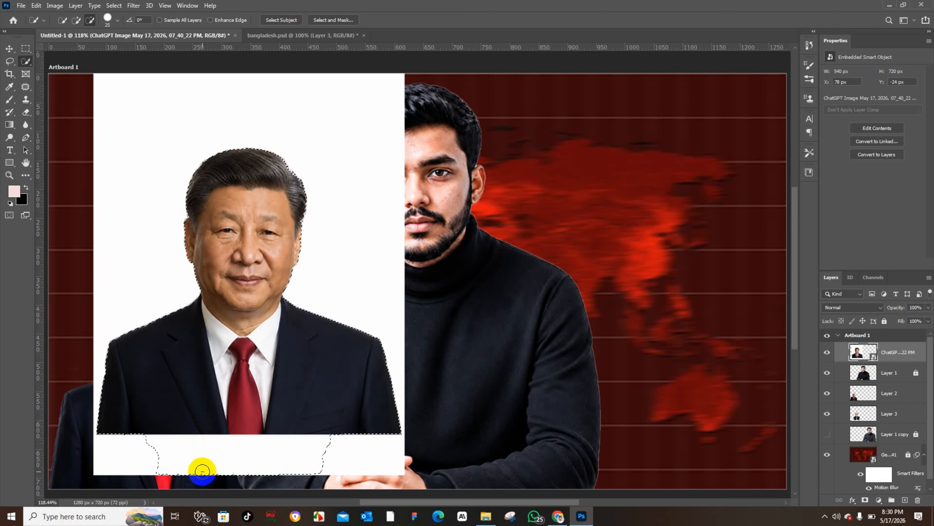
mouse_move(202, 470)
mouse_down()
mouse_move(175, 459)
mouse_move(278, 459)
mouse_up()
key(bracketright)
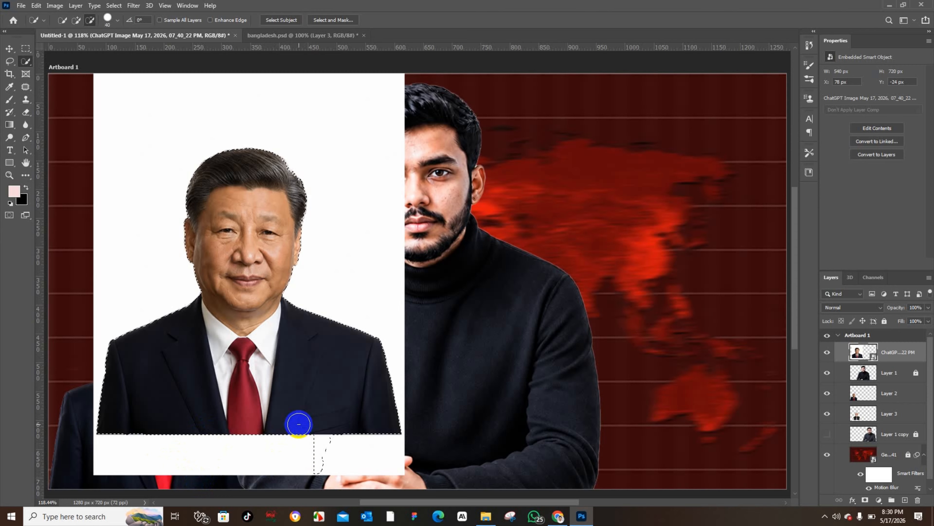
key(bracketleft)
key(bracketleft)
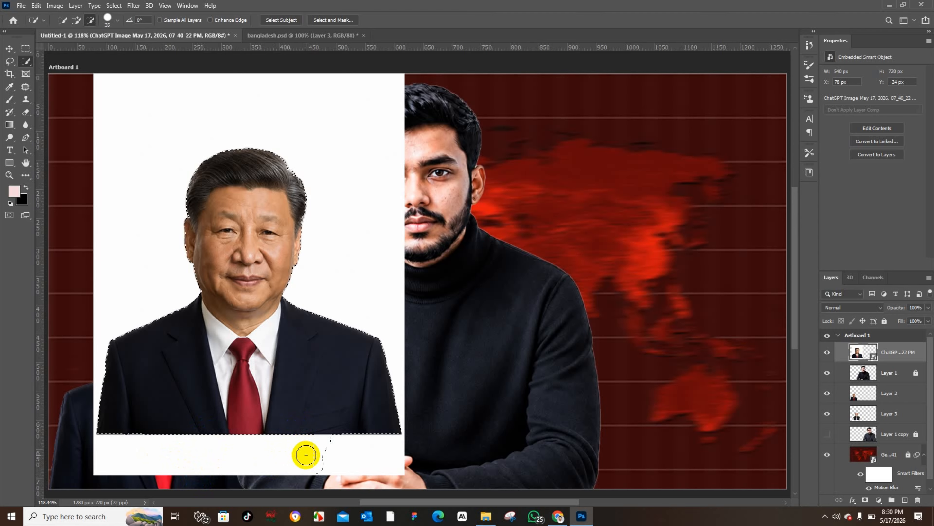
key(bracketleft)
drag(305, 453, 333, 454)
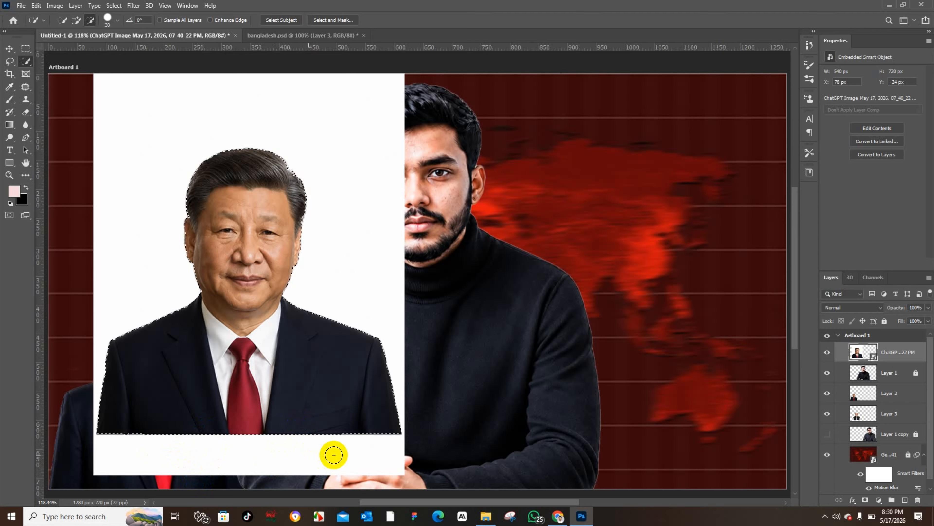
Step: Copy the selected Xi Jinping subject onto a new layer and hide the original portrait layer
click(9, 49)
key(ctrl+j)
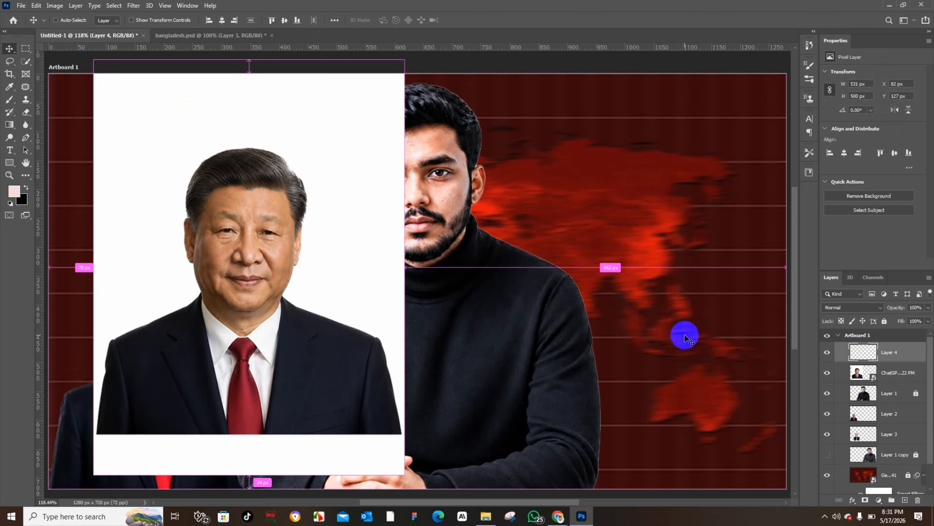
click(827, 373)
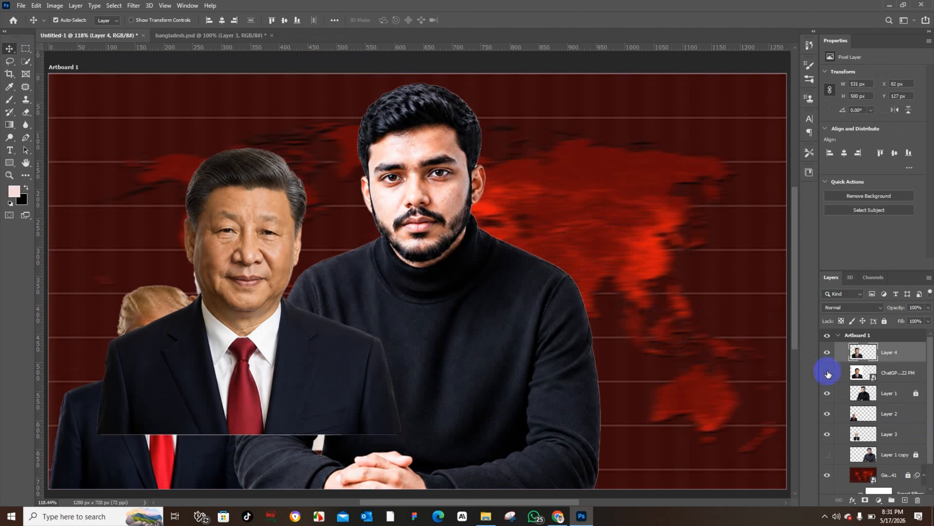
Step: Move the Xi Jinping cut-out left and scale it down with Free Transform
drag(215, 239, 182, 244)
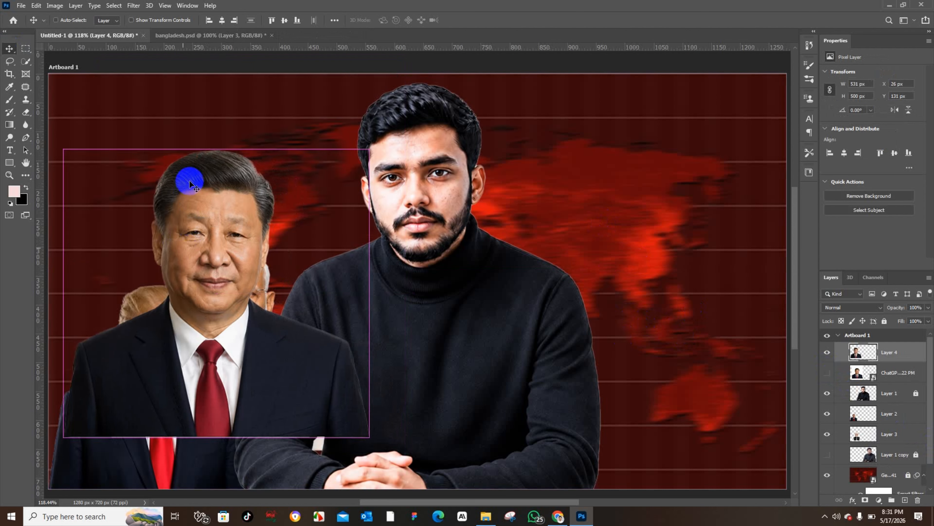
key(ctrl+t)
drag(212, 151, 223, 212)
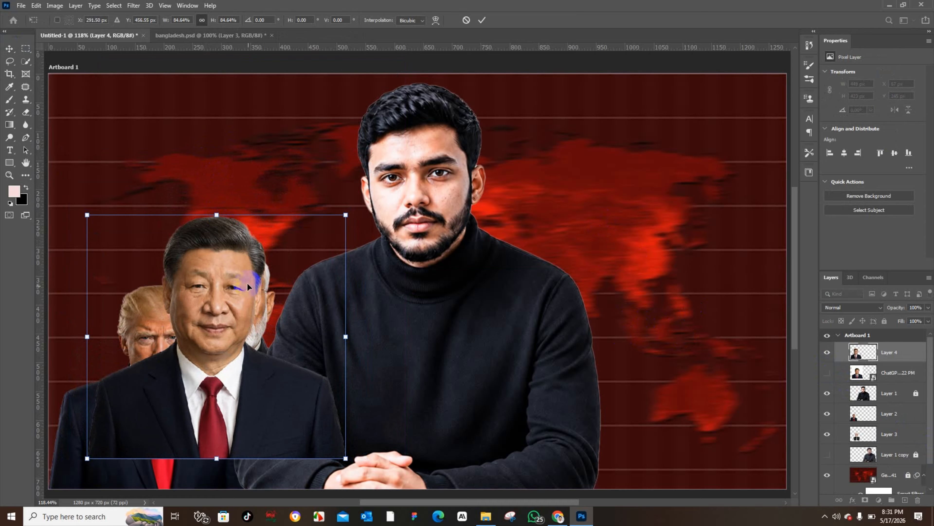
drag(247, 282, 193, 255)
key(Return)
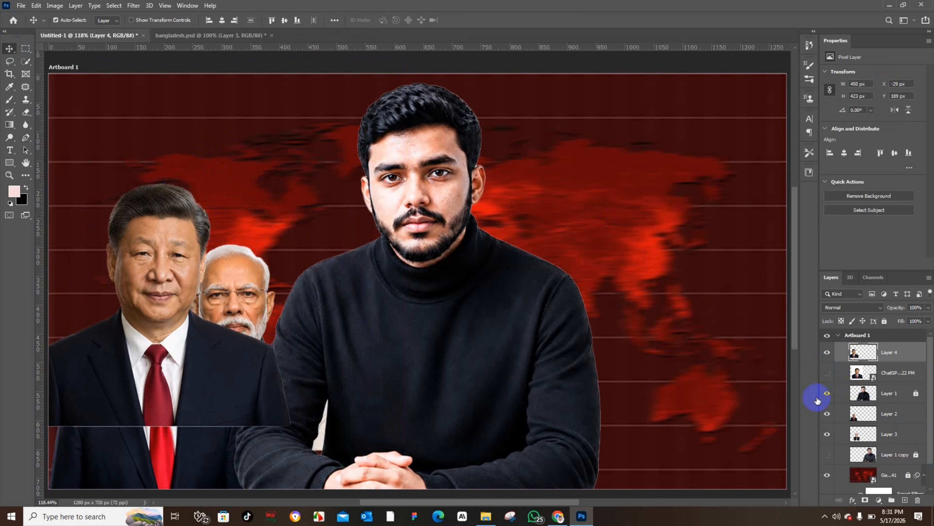
Step: Move the Xi layer below the Trump and Modi layers, then scale it smaller and place it behind Trump's left shoulder
drag(898, 349, 890, 403)
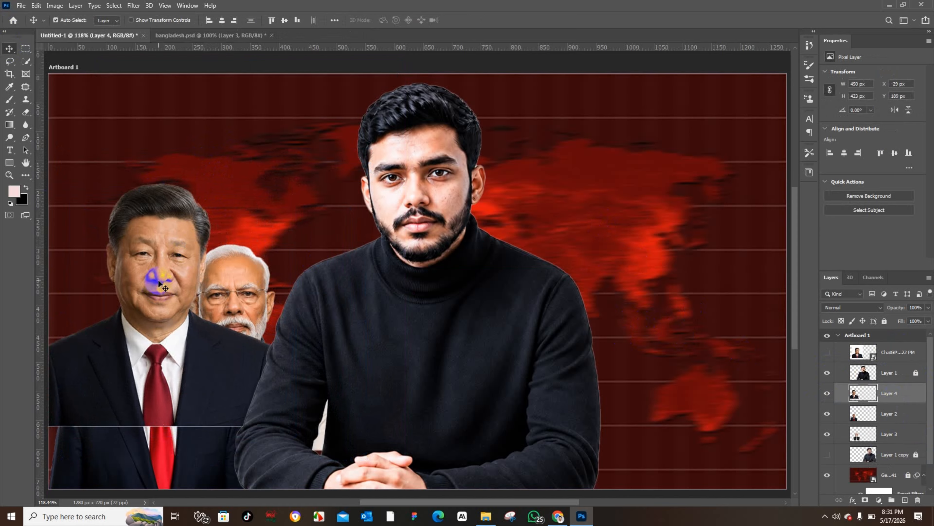
drag(817, 392, 906, 446)
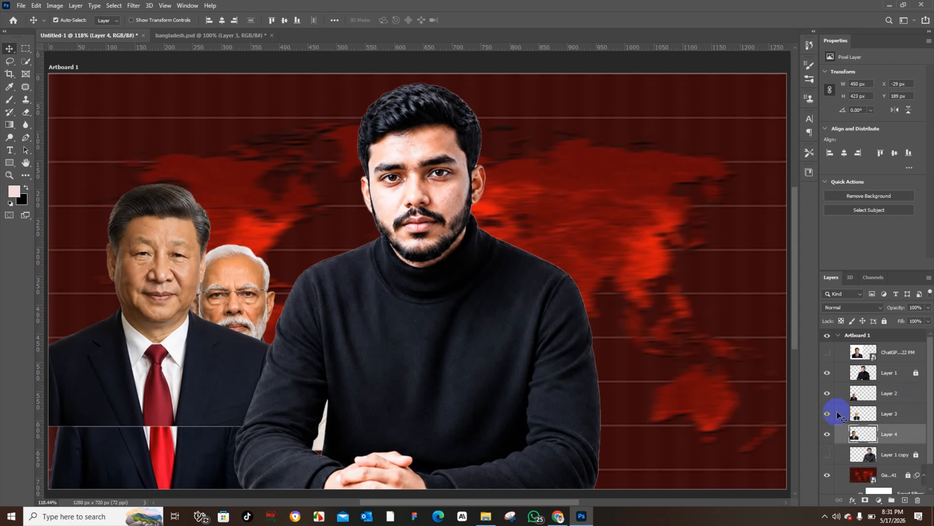
drag(186, 230, 217, 209)
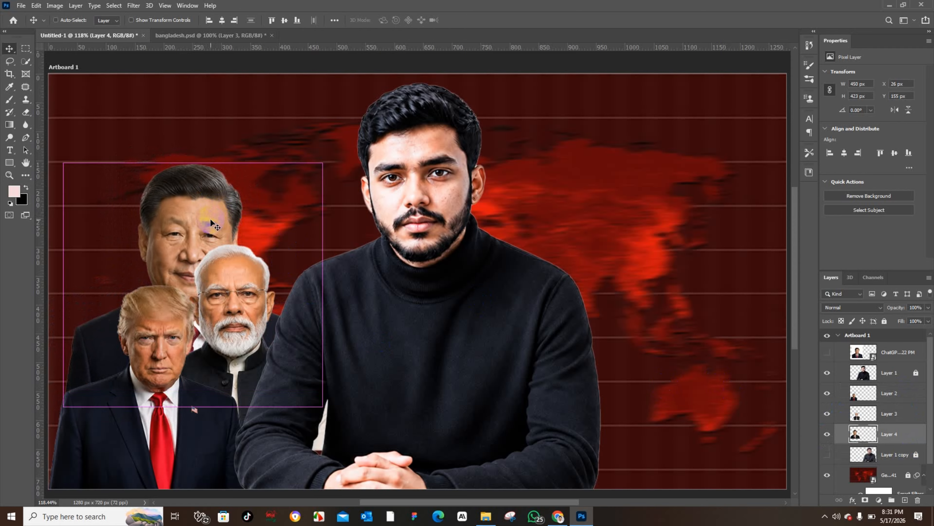
key(ctrl+t)
drag(195, 176, 138, 200)
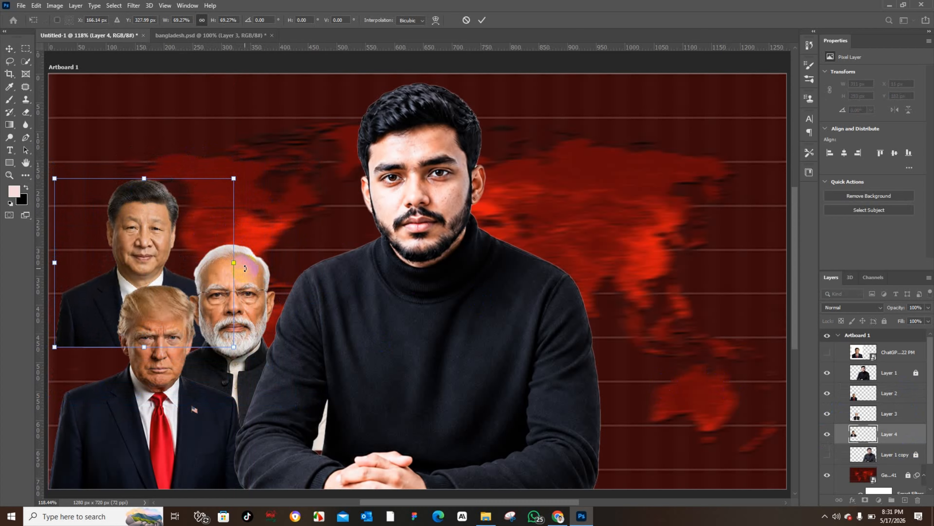
click(127, 260)
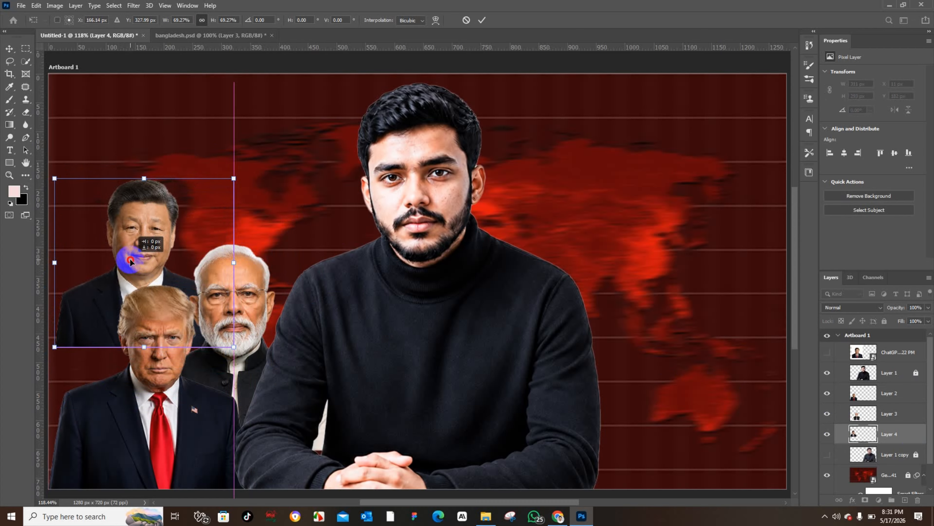
drag(130, 261, 124, 278)
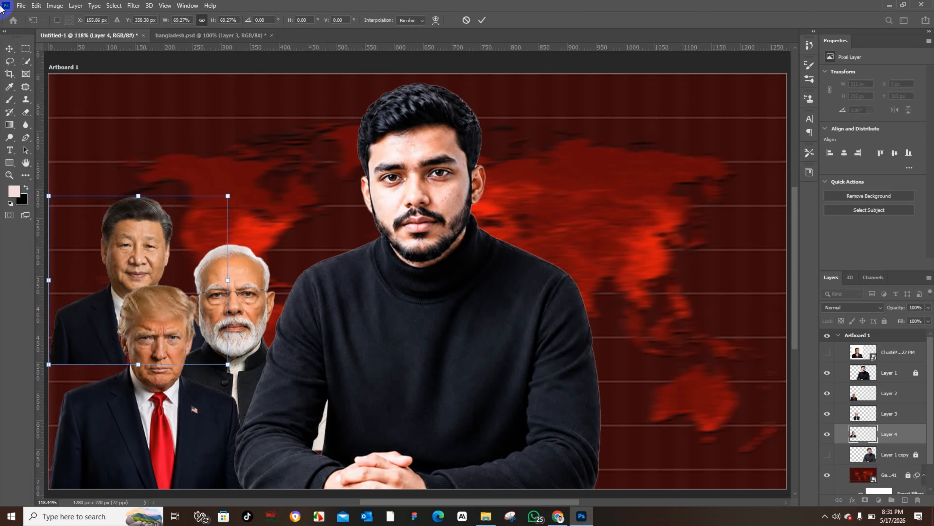
click(8, 50)
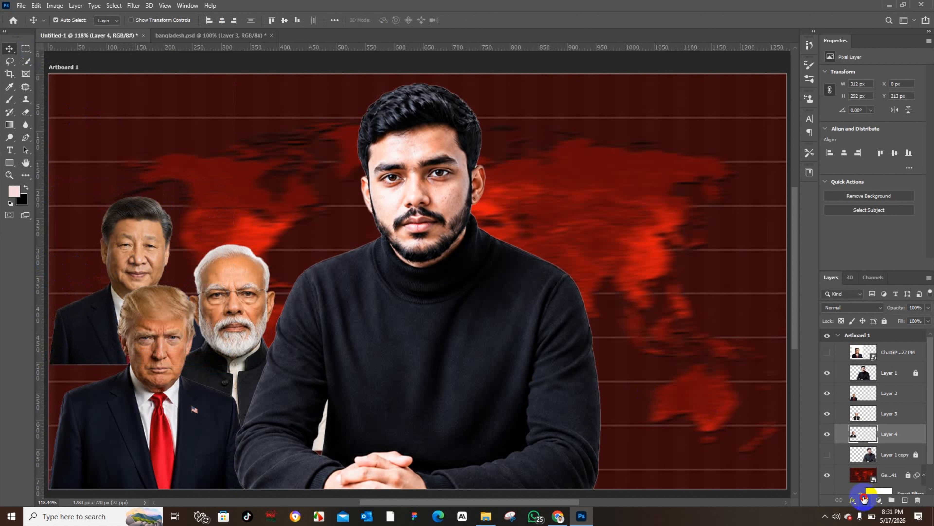
Step: Try fading the bottom of the Xi cut-out with a gradient on a new layer mask
click(864, 500)
click(9, 124)
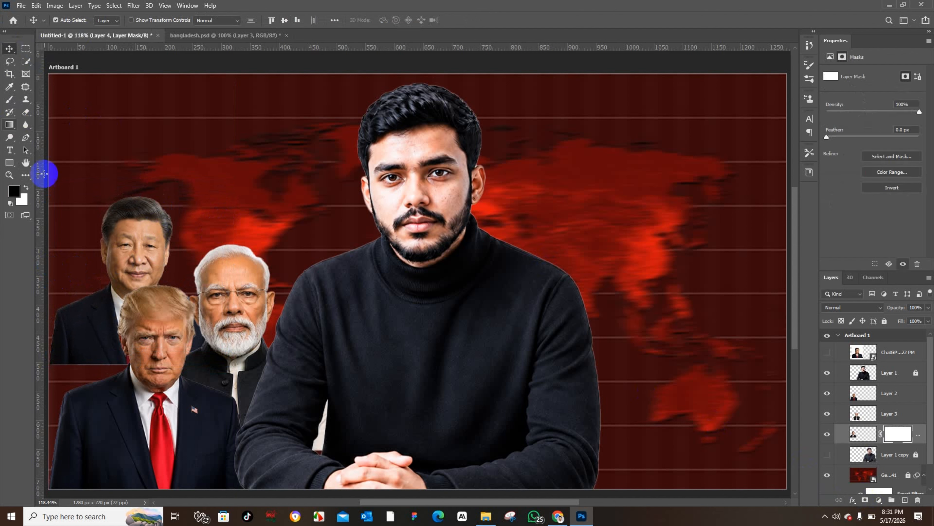
mouse_move(115, 372)
mouse_down()
mouse_move(108, 329)
mouse_move(105, 370)
mouse_up()
key(ctrl+z)
drag(107, 324, 117, 410)
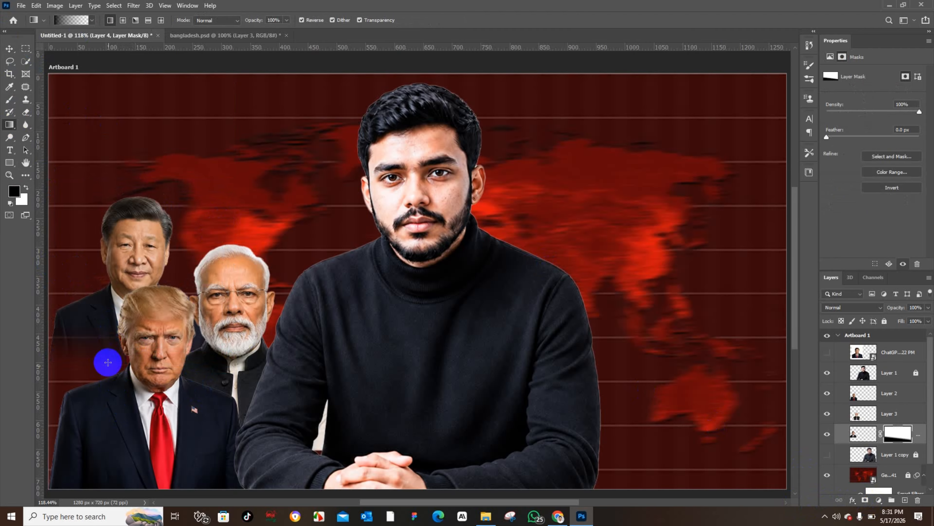
click(9, 48)
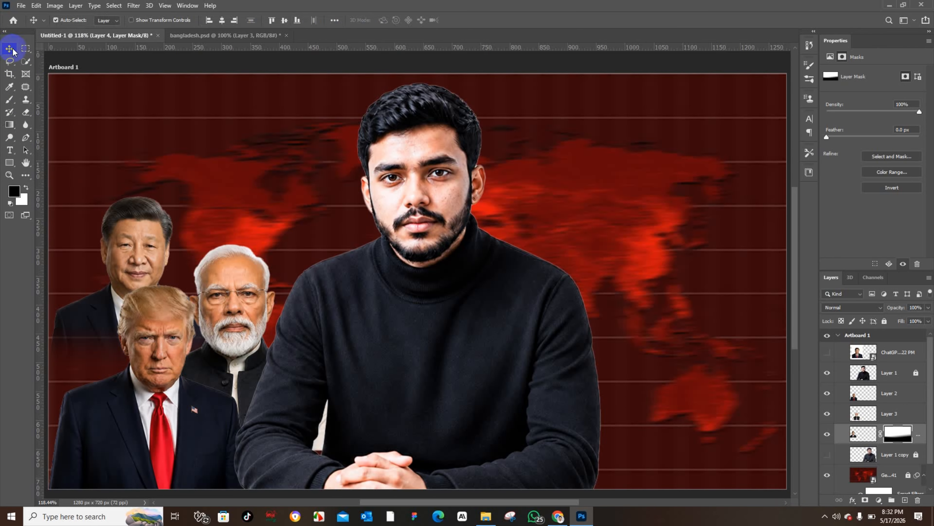
key(ctrl+z)
Step: Add a fresh layer mask to the Xi layer, reset default colors, and set the gradient to black fading to transparent
click(391, 276)
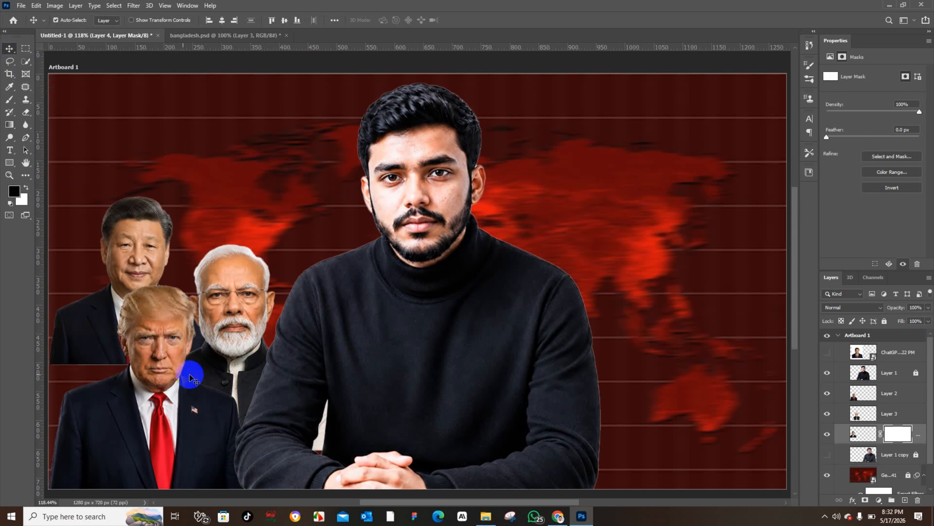
drag(64, 371, 101, 335)
drag(113, 285, 226, 314)
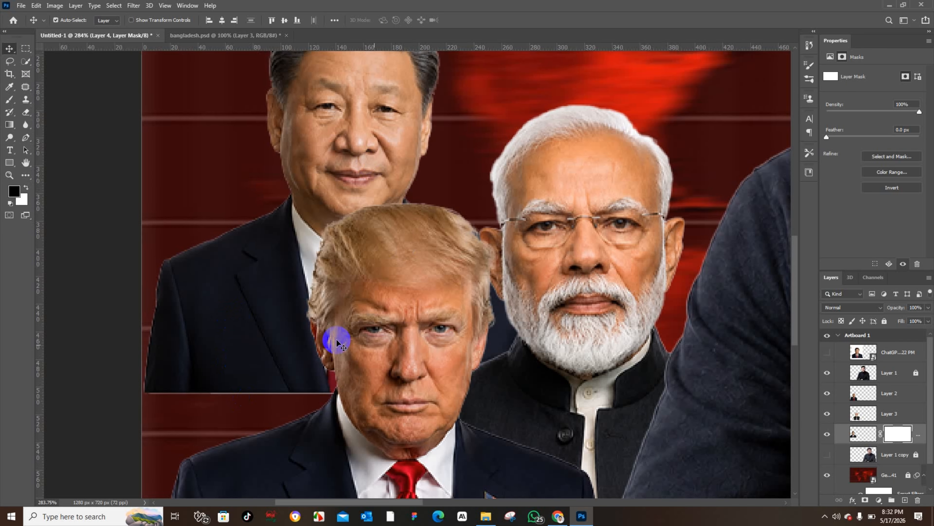
drag(407, 192, 319, 233)
click(860, 436)
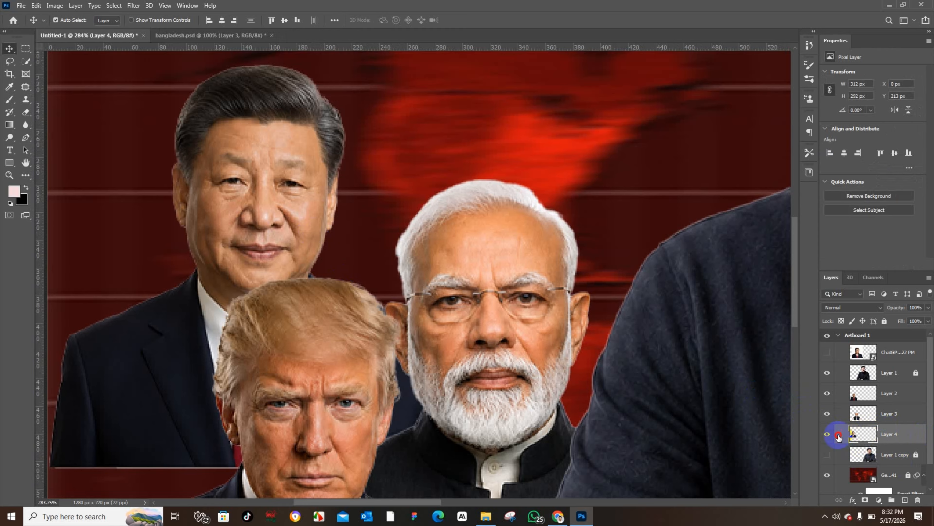
click(828, 435)
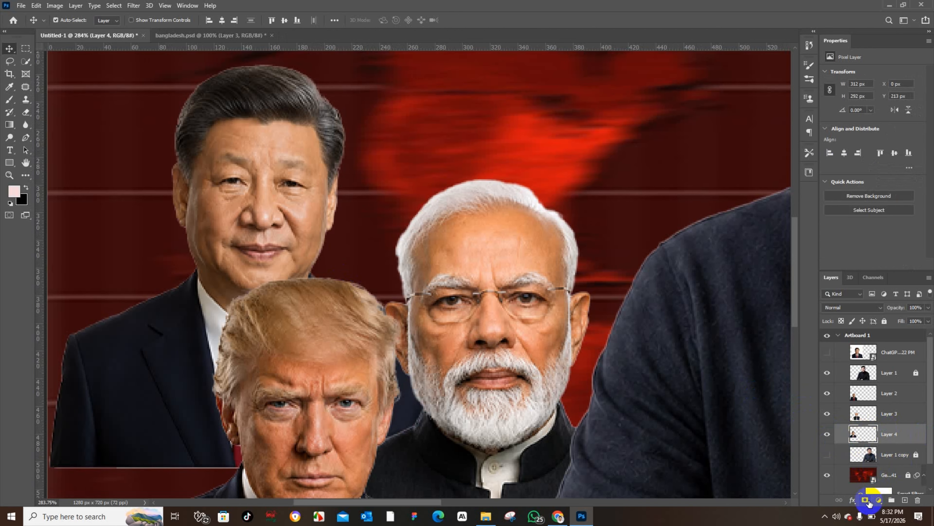
click(866, 500)
key(d)
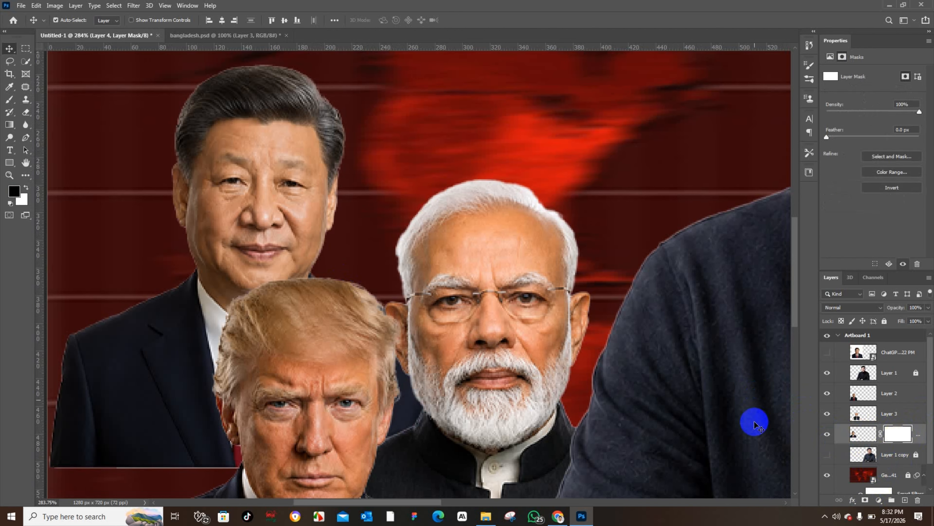
click(9, 125)
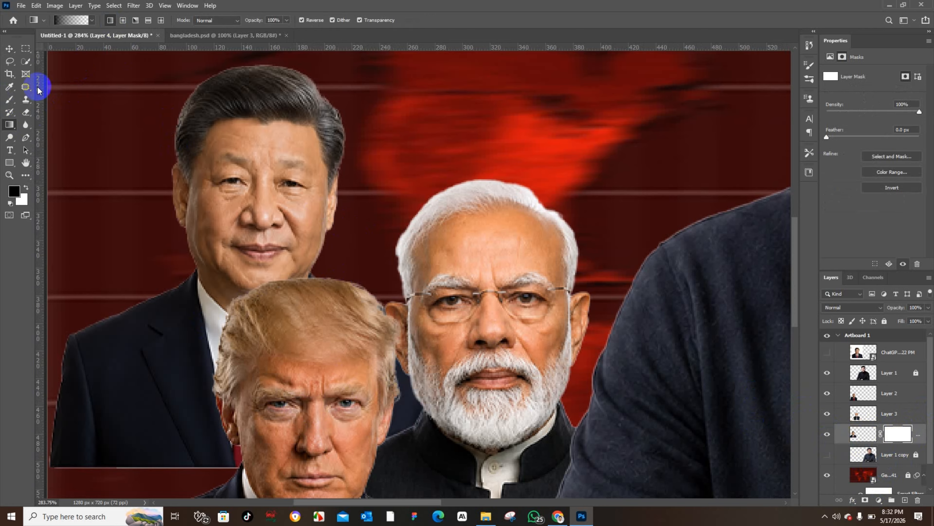
click(70, 20)
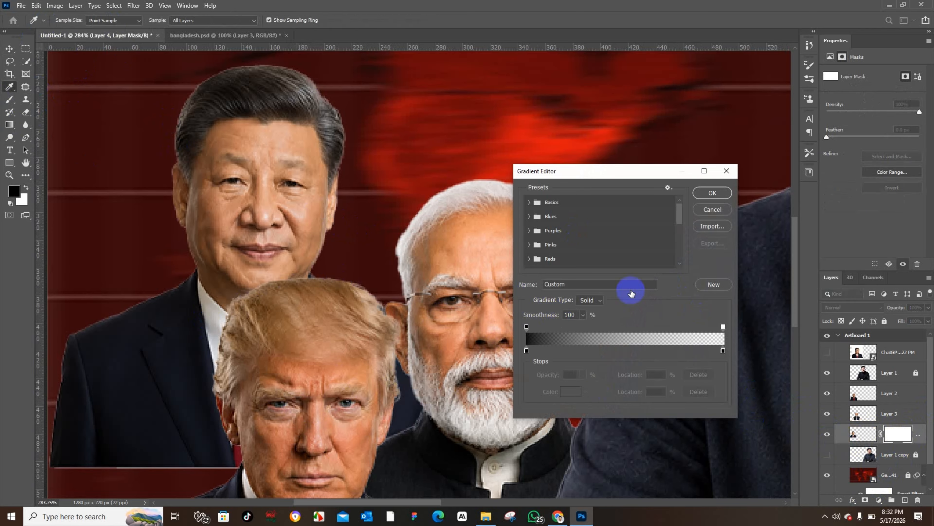
click(723, 327)
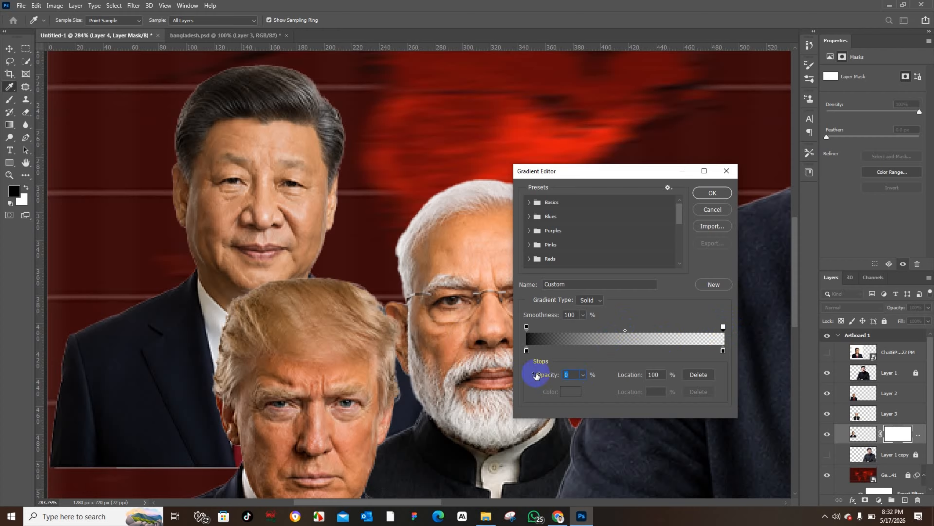
click(723, 351)
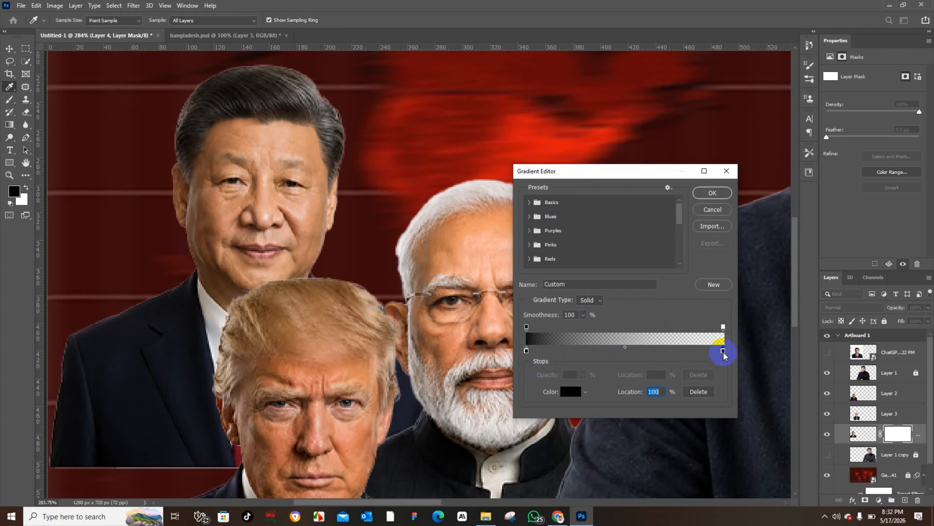
click(527, 327)
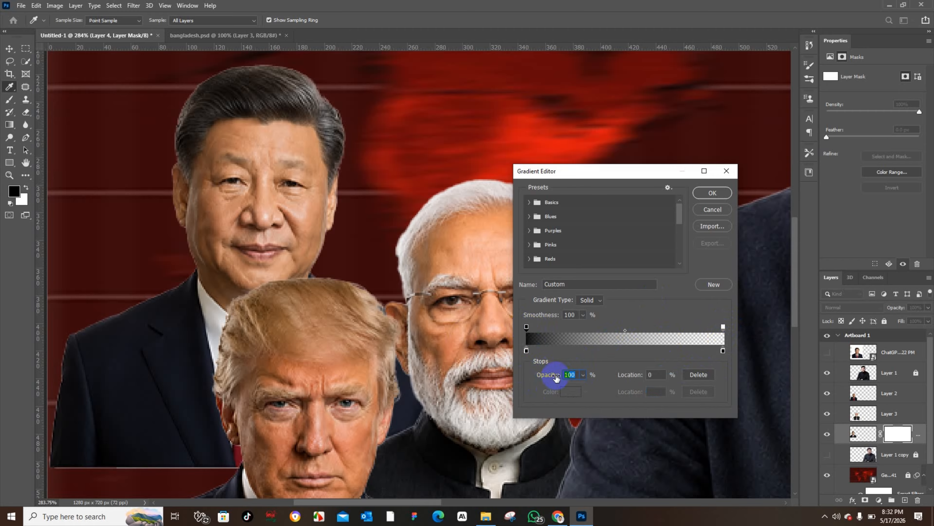
click(713, 193)
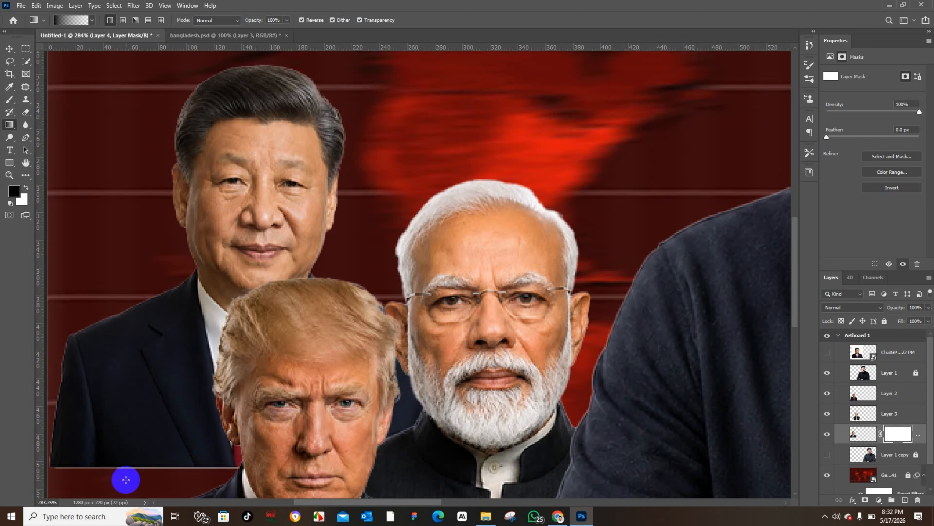
Step: Drag a vertical gradient on the Xi mask to fade out the cut-out's lower edge
drag(146, 382, 146, 488)
scroll(134, 413, down, 2)
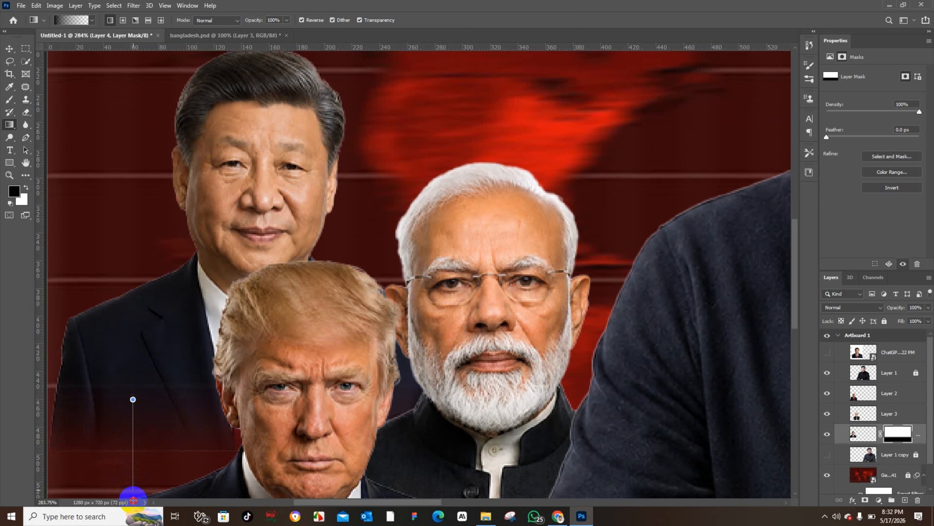
scroll(125, 441, down, 1)
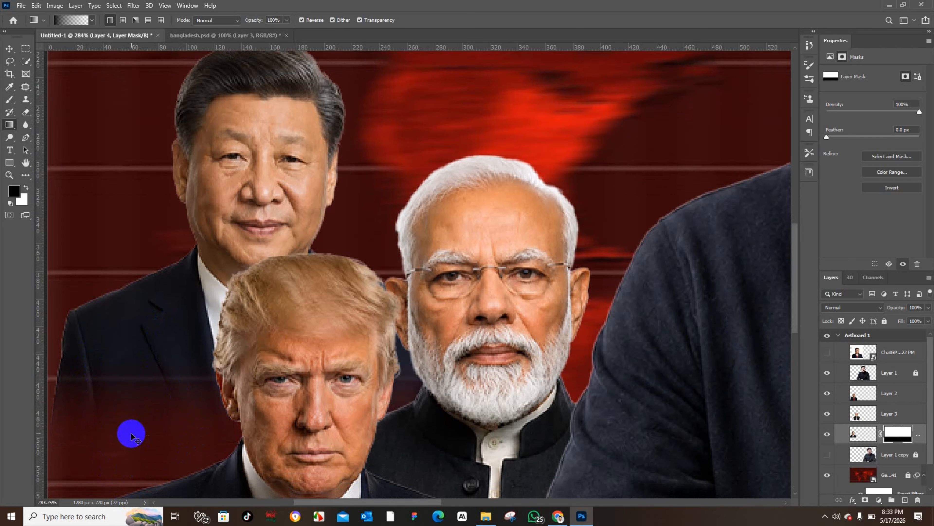
key(ctrl+0)
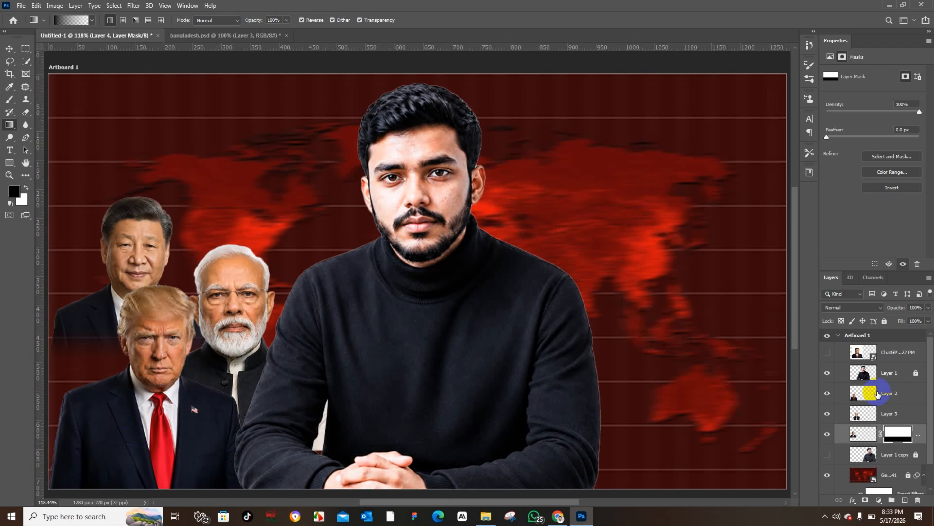
Step: Try fading the Modi cut-out with a gradient on a new layer mask
click(882, 413)
click(865, 500)
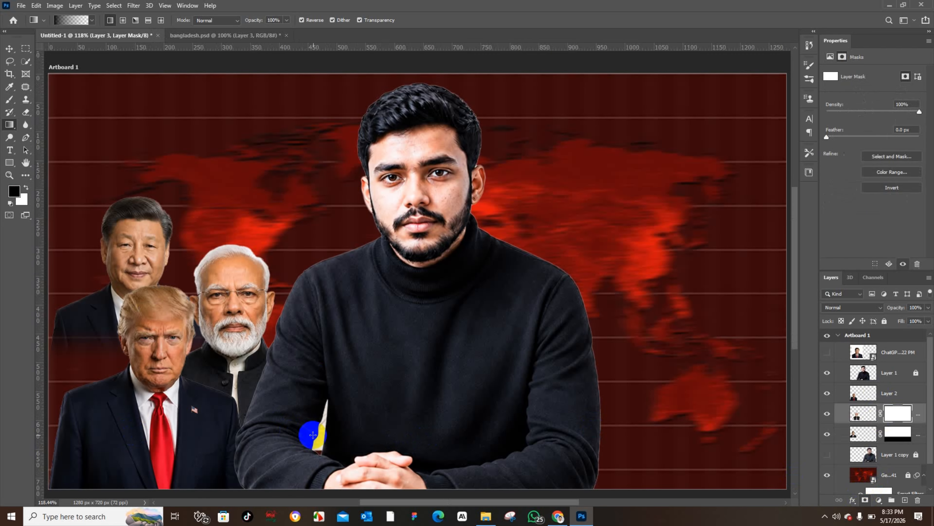
mouse_move(314, 430)
mouse_down()
mouse_move(314, 469)
mouse_move(308, 417)
mouse_up()
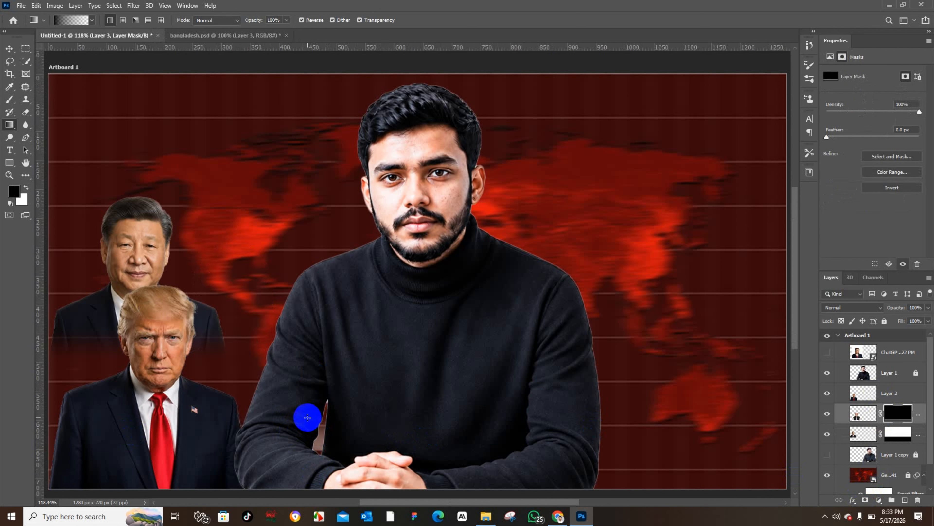
key(ctrl+z)
scroll(306, 444, down, 3)
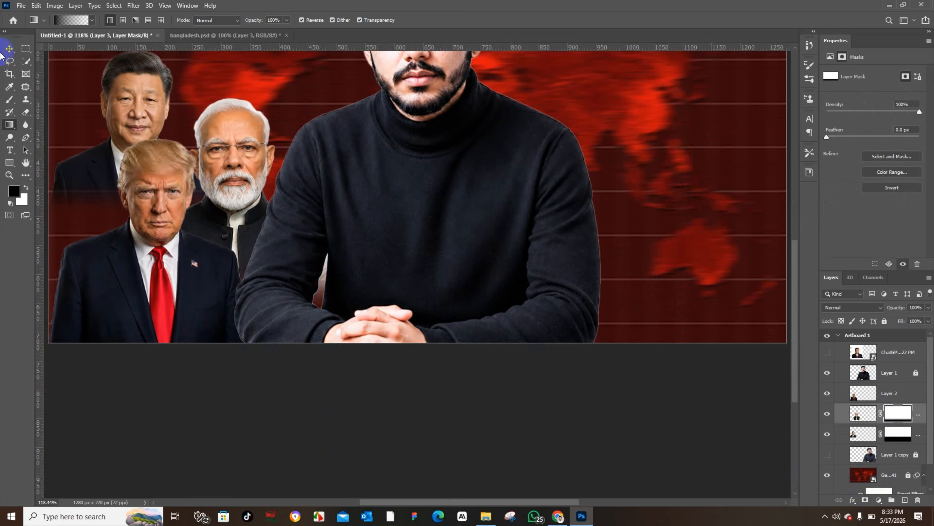
click(10, 48)
scroll(375, 262, up, 3)
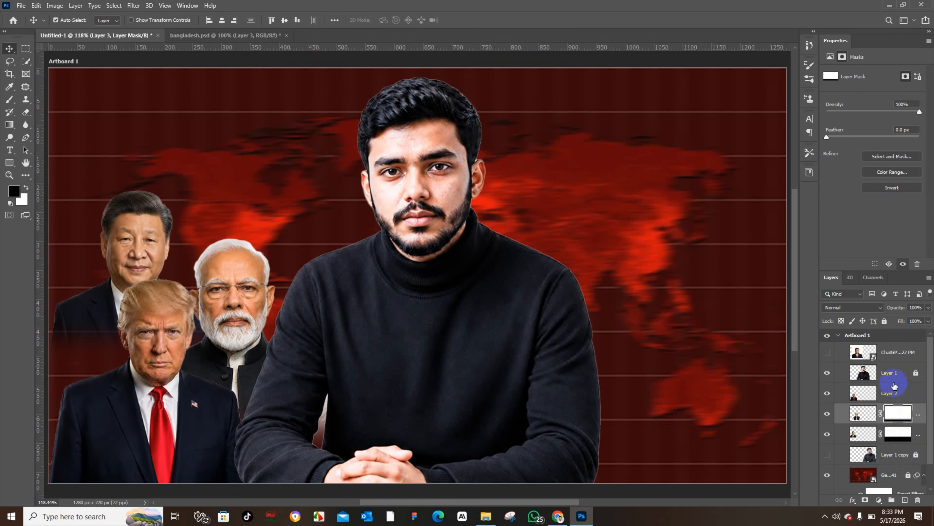
Step: Group the Trump, Modi and Xi layers into a group named "President pic" and select the Trump layer inside it
click(892, 393)
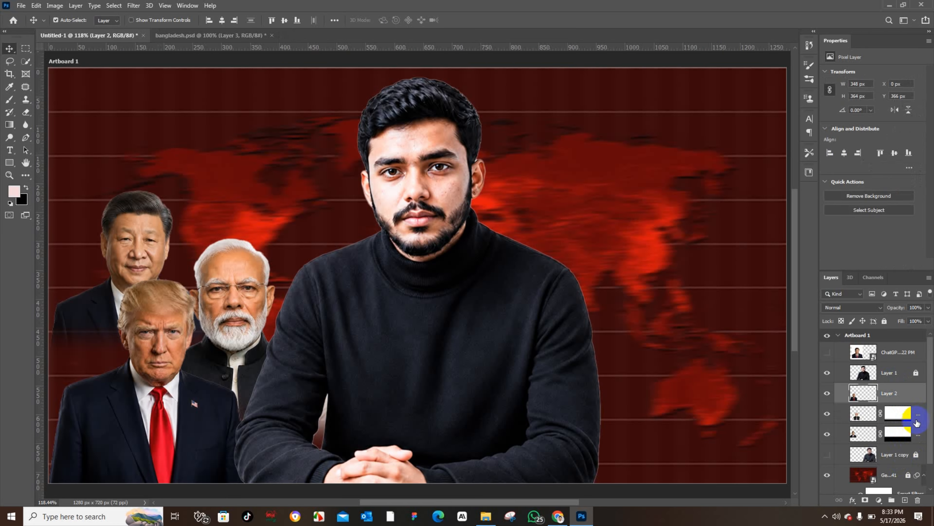
shift+click(918, 438)
key(ctrl+g)
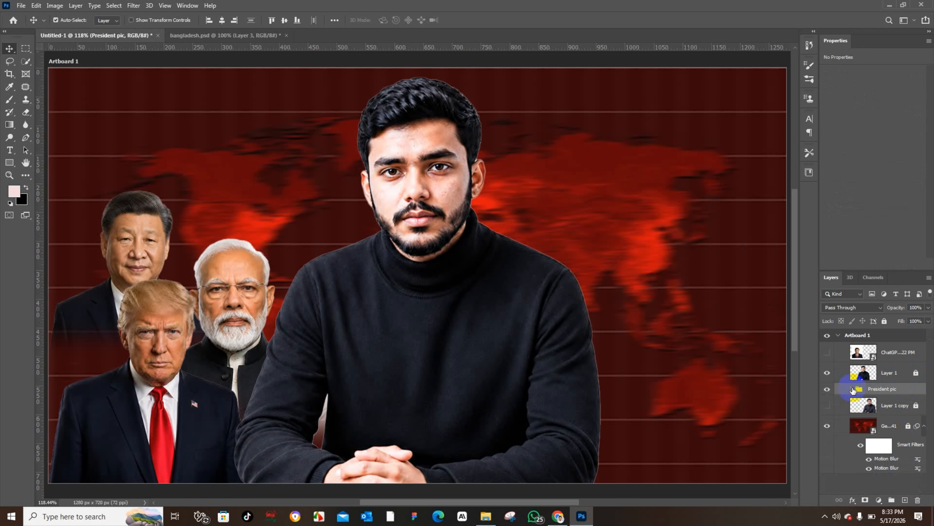
click(853, 389)
scroll(927, 401, down, 1)
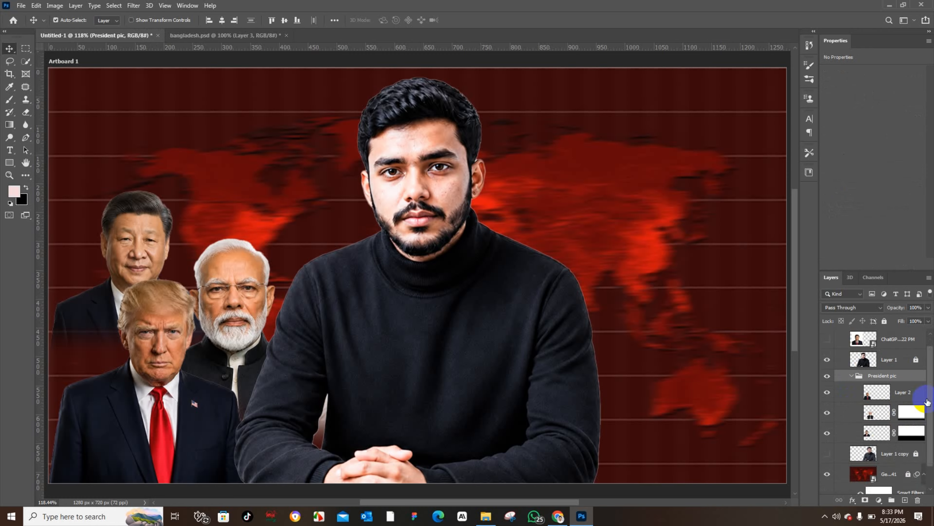
click(904, 397)
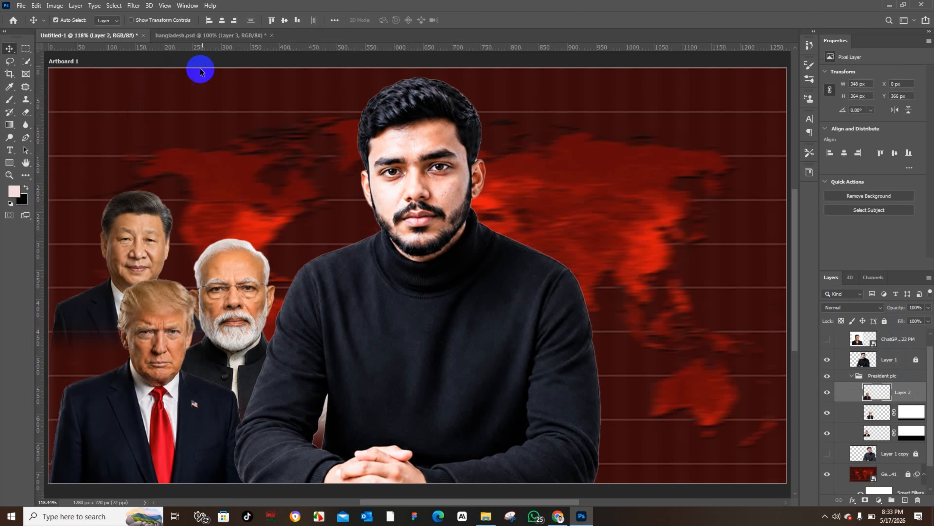
Step: Apply a Camera Raw Filter to the Trump layer with Temperature -28, Exposure +0.60, Contrast +52, Highlights +23 and Shadows -9
click(225, 37)
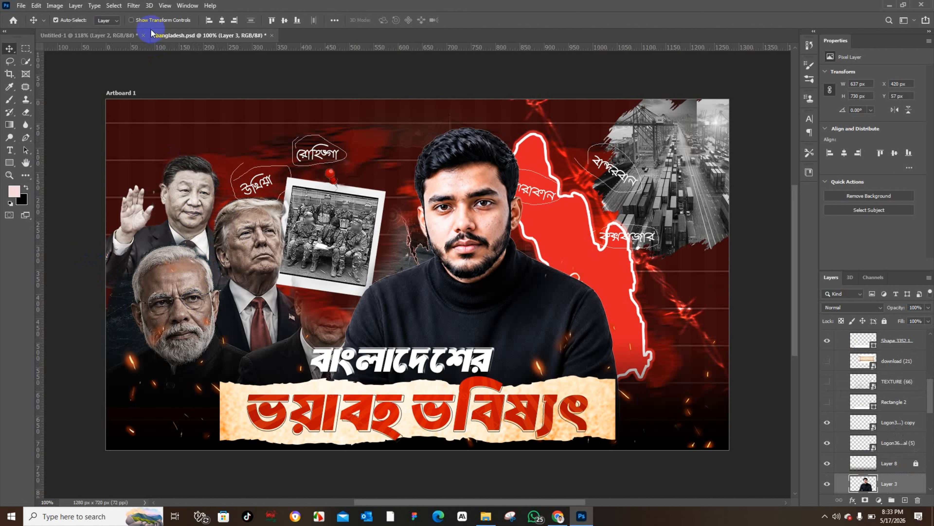
click(119, 35)
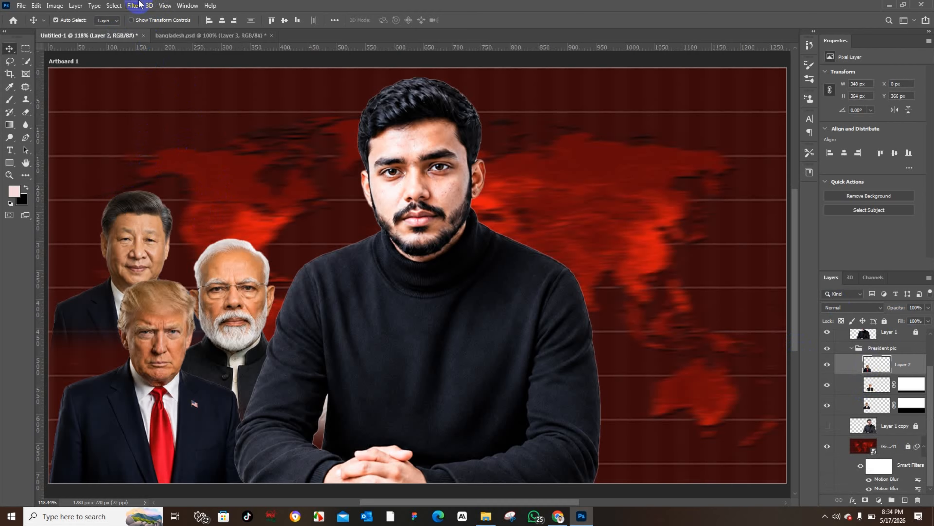
click(133, 6)
click(154, 64)
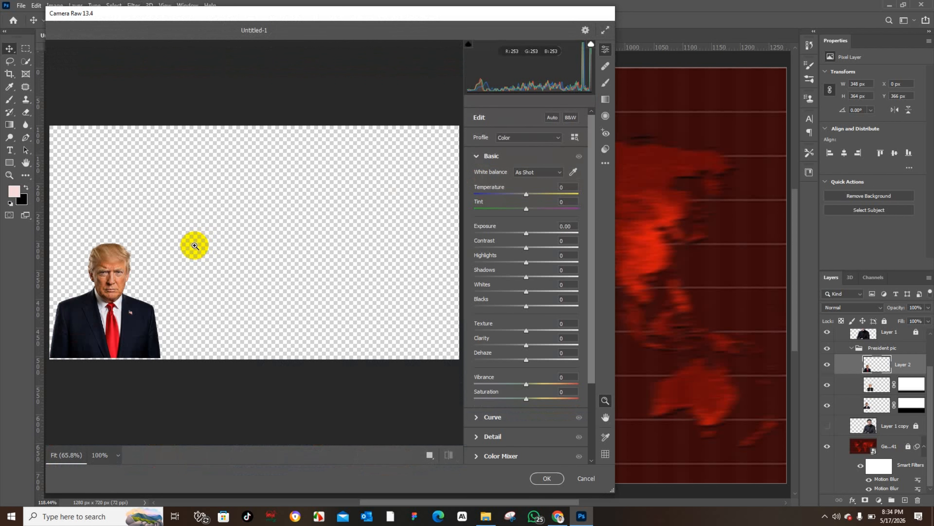
click(100, 272)
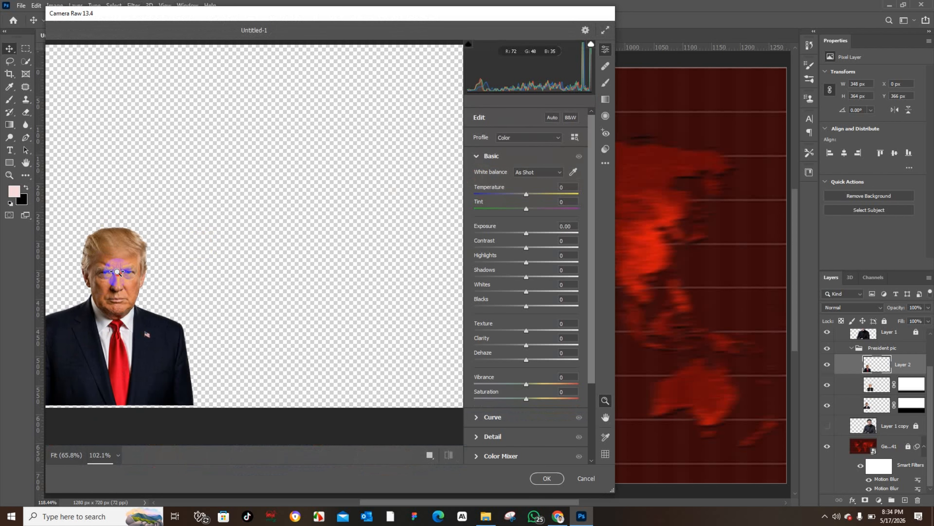
drag(529, 194, 509, 194)
drag(525, 233, 522, 276)
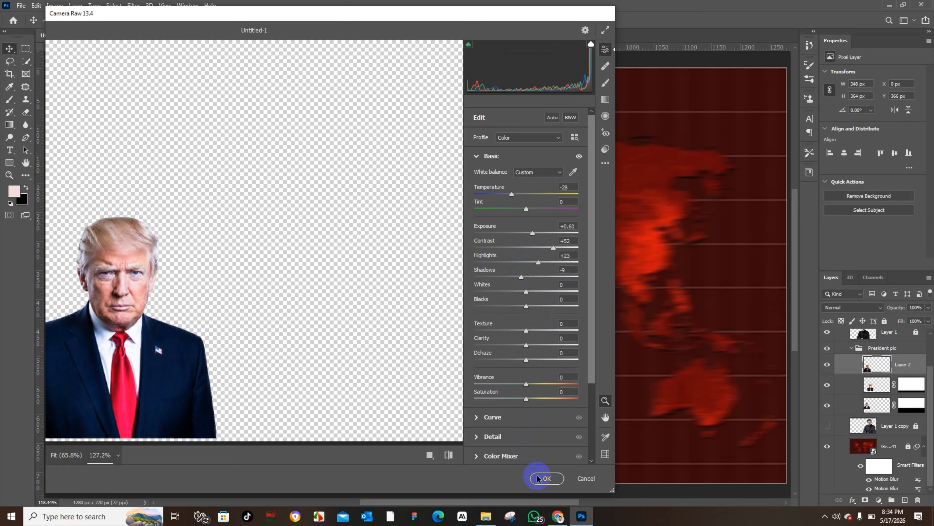
scroll(532, 411, down, 3)
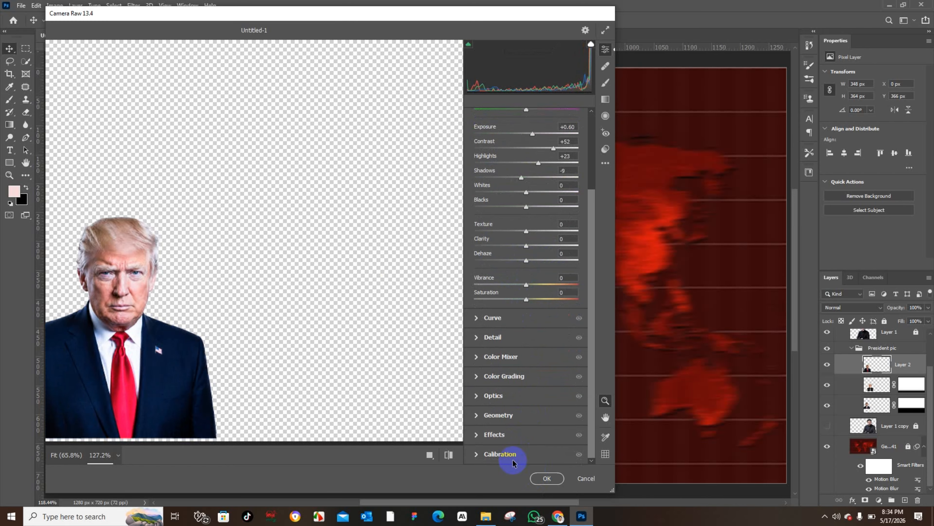
click(547, 478)
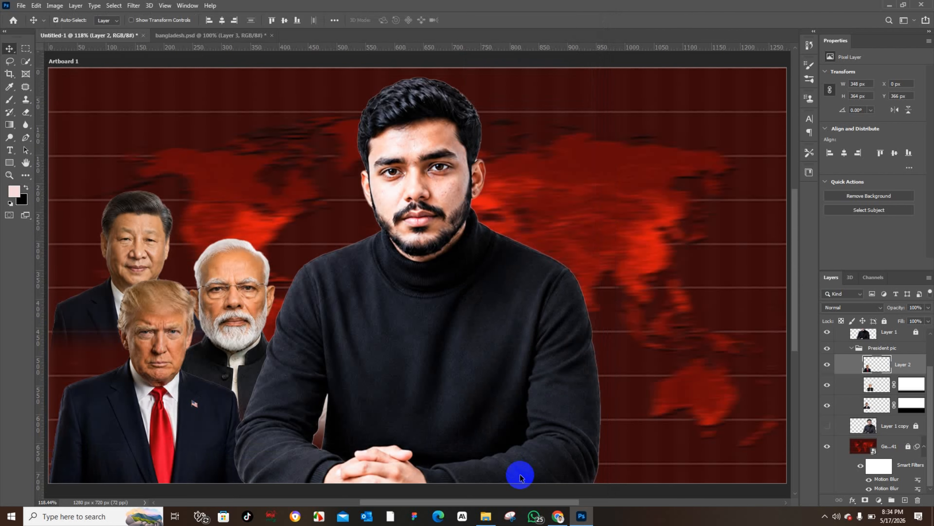
Step: Try adding a Brightness/Contrast adjustment layer above the Trump layer
click(879, 500)
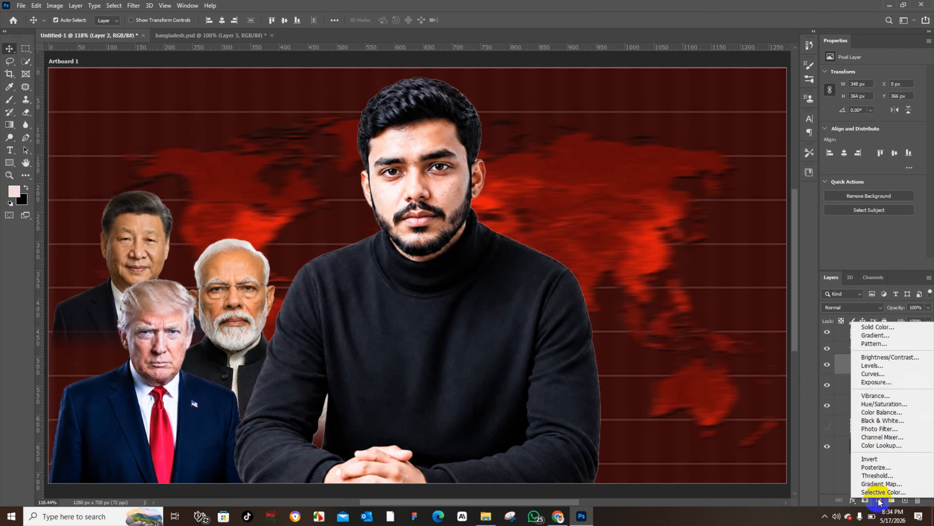
click(879, 500)
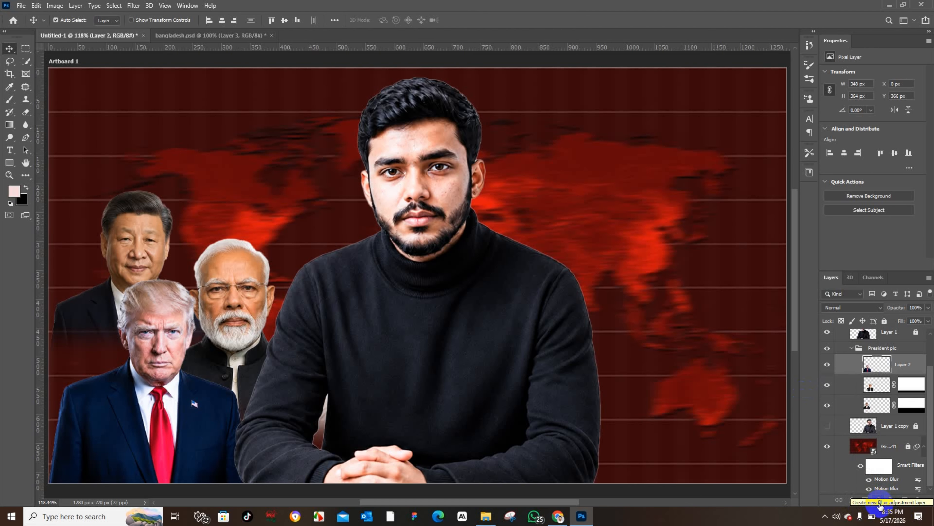
click(879, 504)
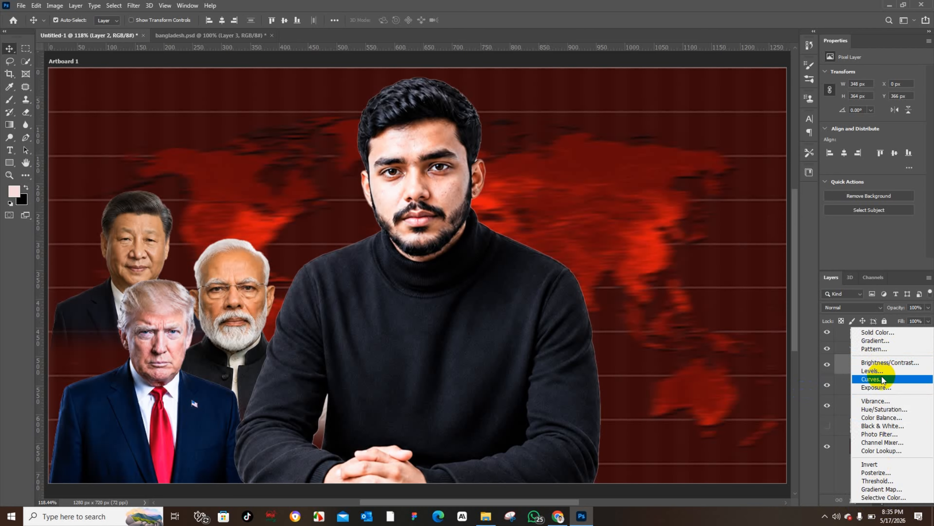
click(881, 362)
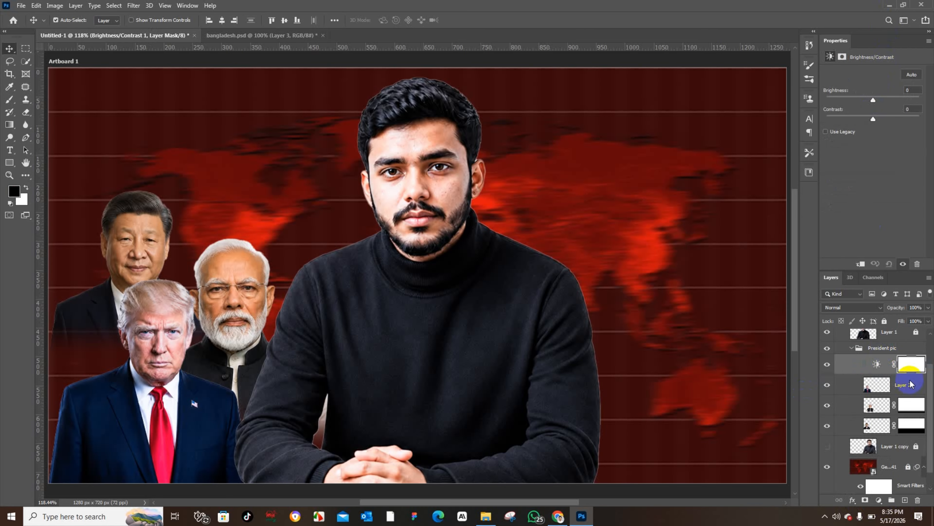
key(ctrl+z)
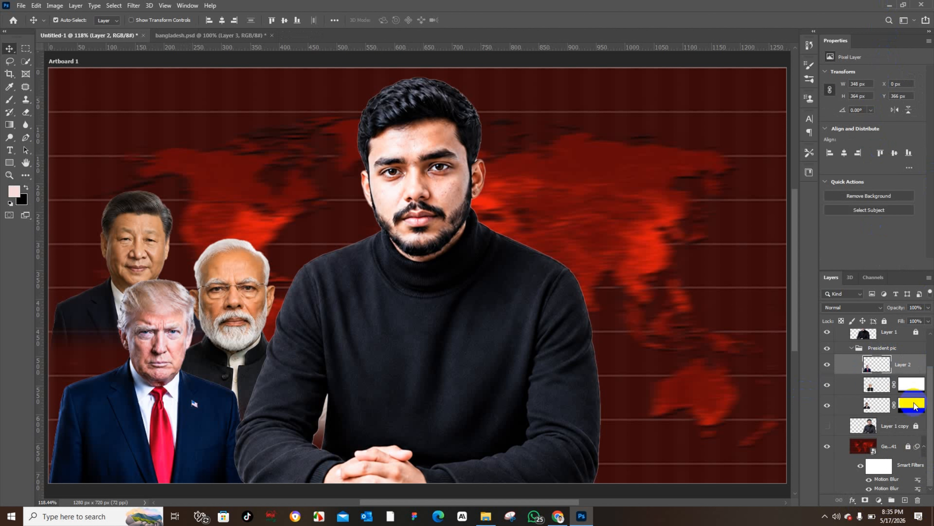
Step: Add a Hue/Saturation adjustment clipped to the Trump layer with Saturation -59 and Lightness -7
click(878, 501)
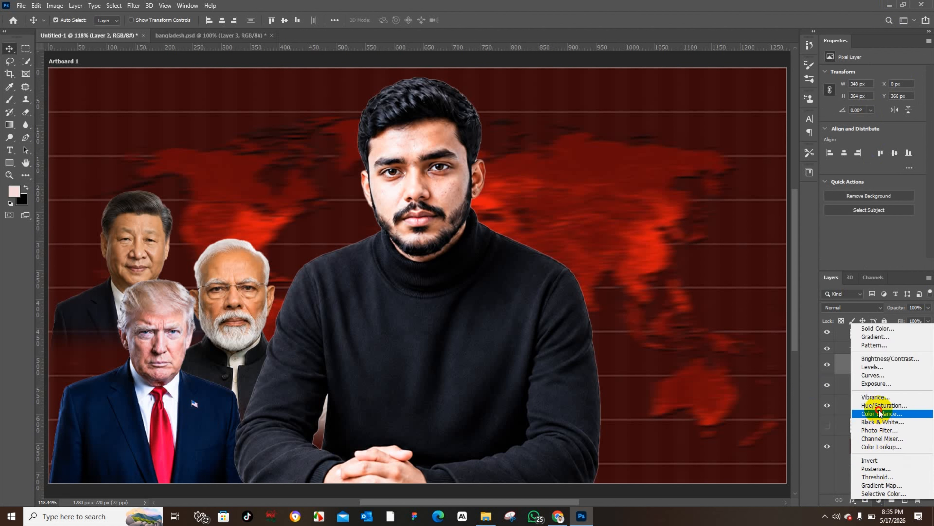
click(894, 405)
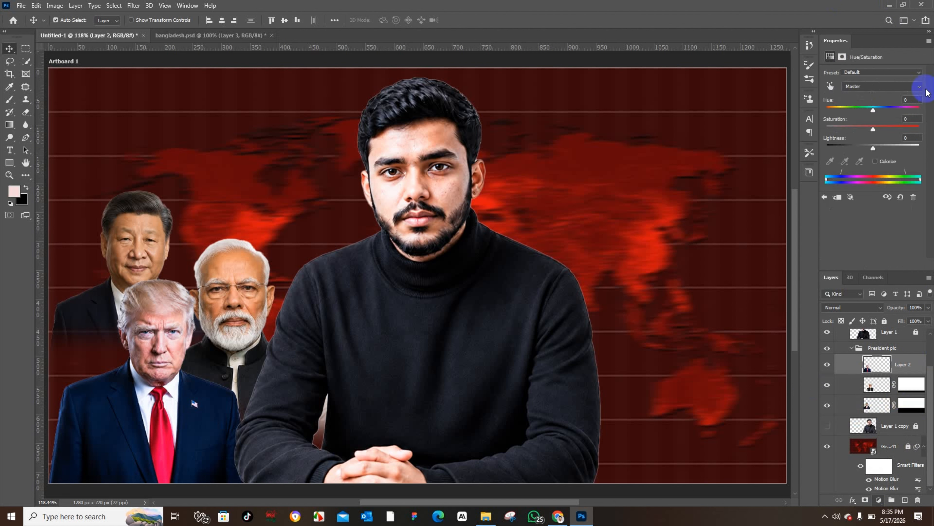
drag(870, 127, 839, 124)
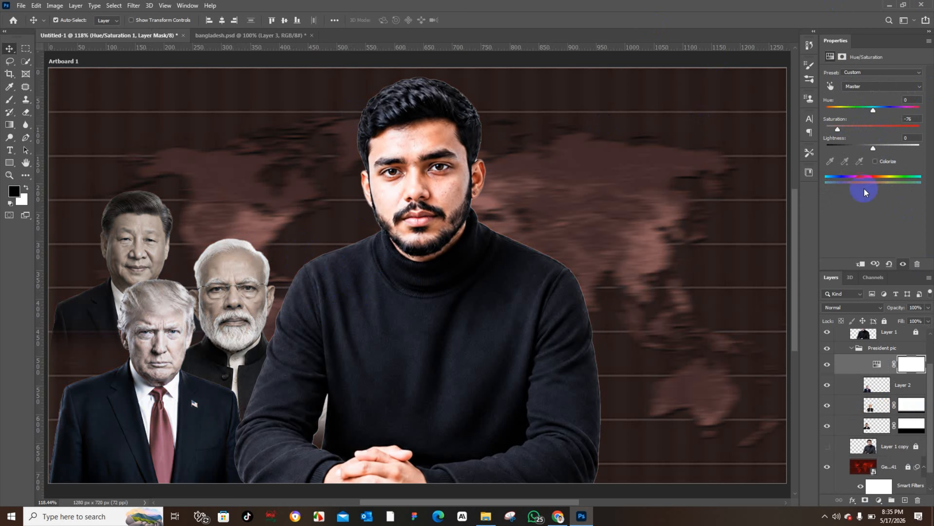
click(860, 264)
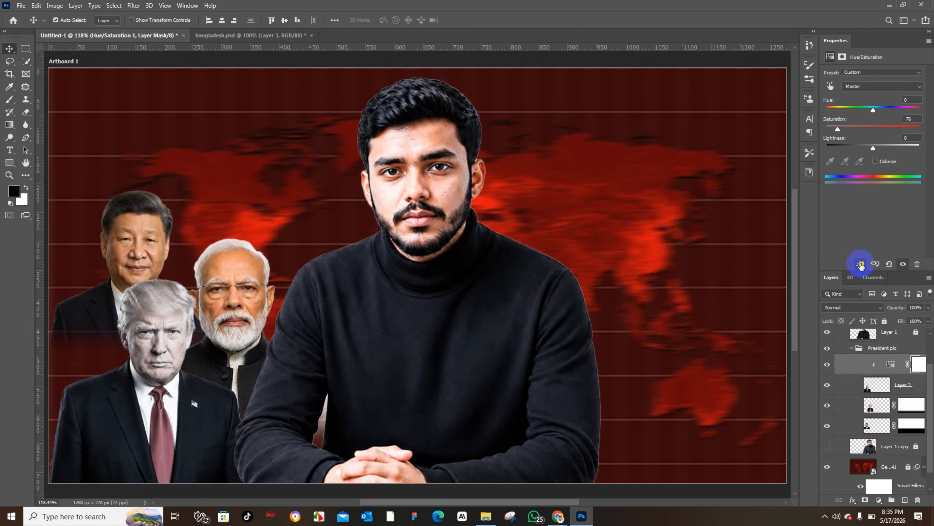
click(860, 264)
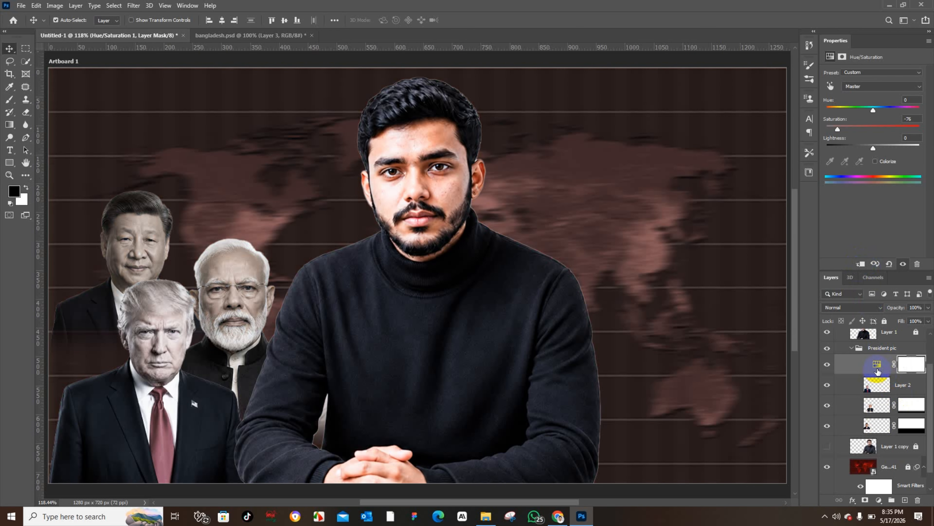
click(861, 264)
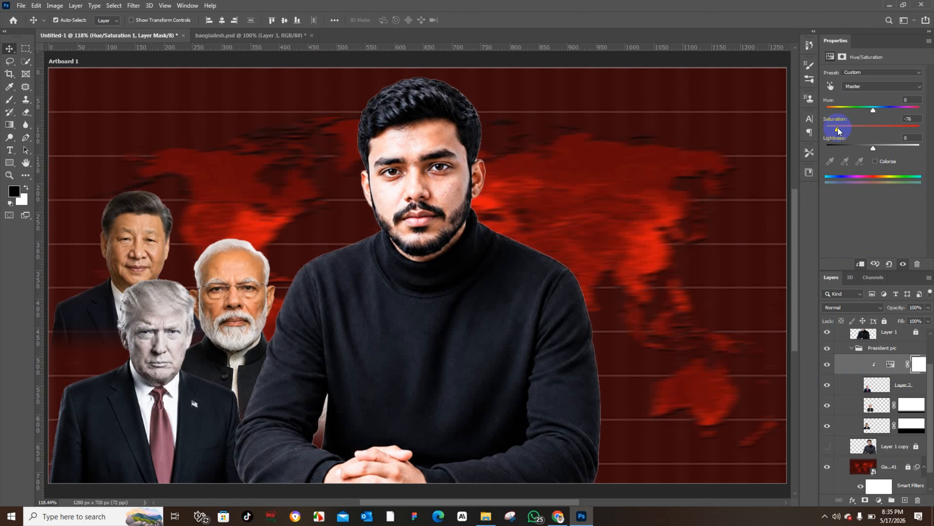
mouse_move(836, 128)
mouse_down()
mouse_move(854, 148)
mouse_move(878, 149)
mouse_move(844, 131)
mouse_up()
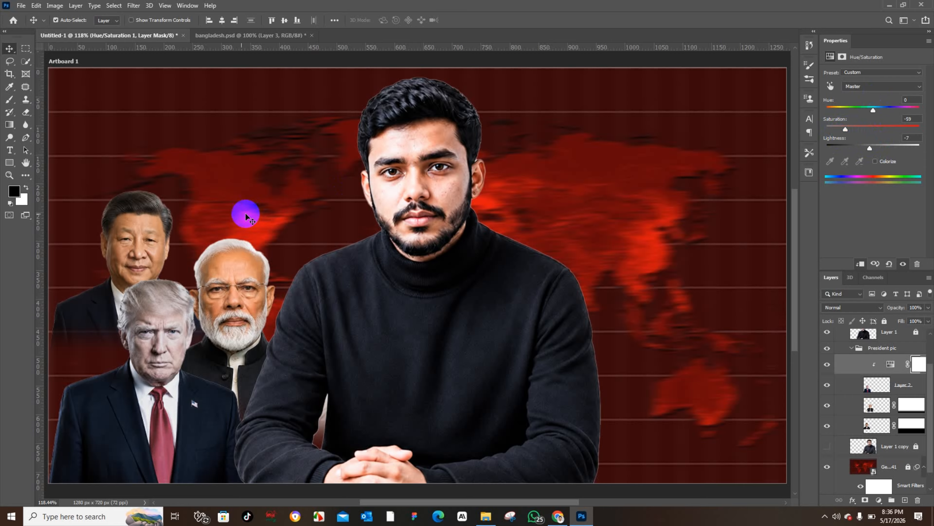
Step: Add a Hue/Saturation adjustment clipped to the Xi layer with Saturation -72
click(123, 240)
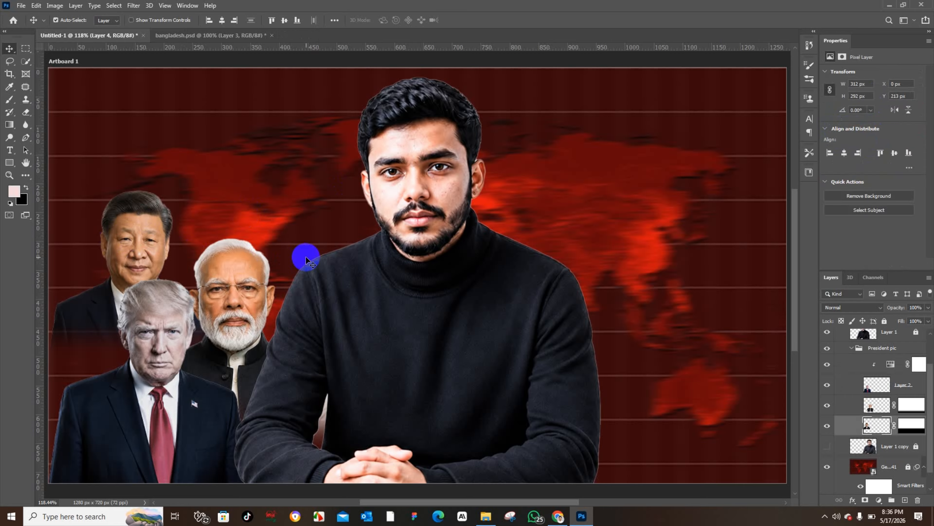
click(122, 240)
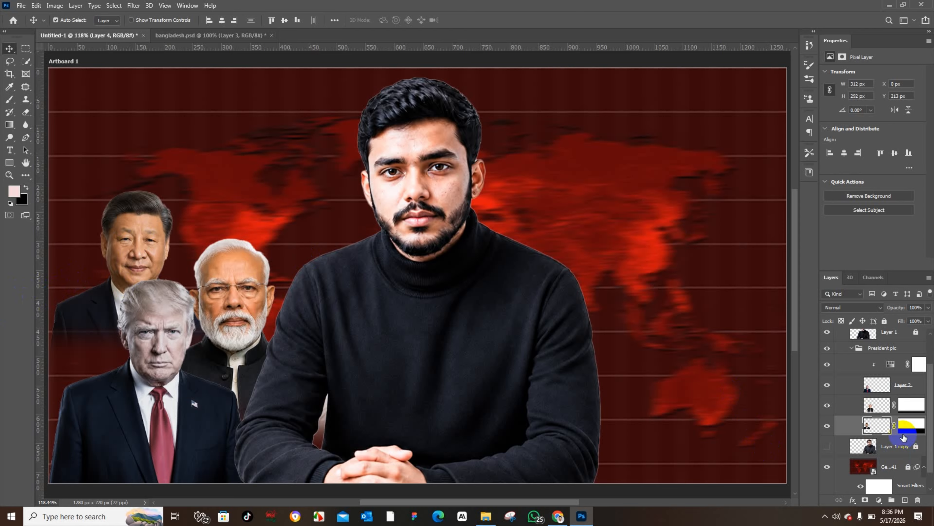
click(879, 500)
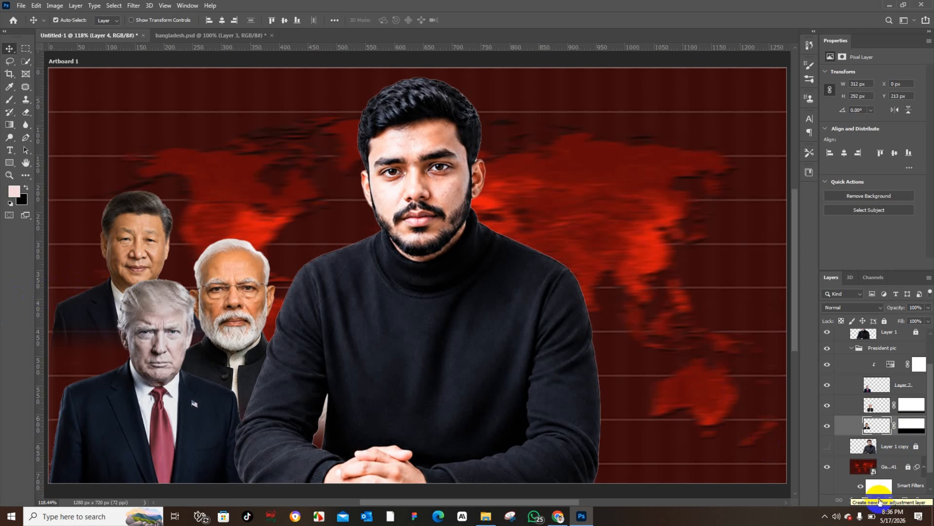
click(892, 382)
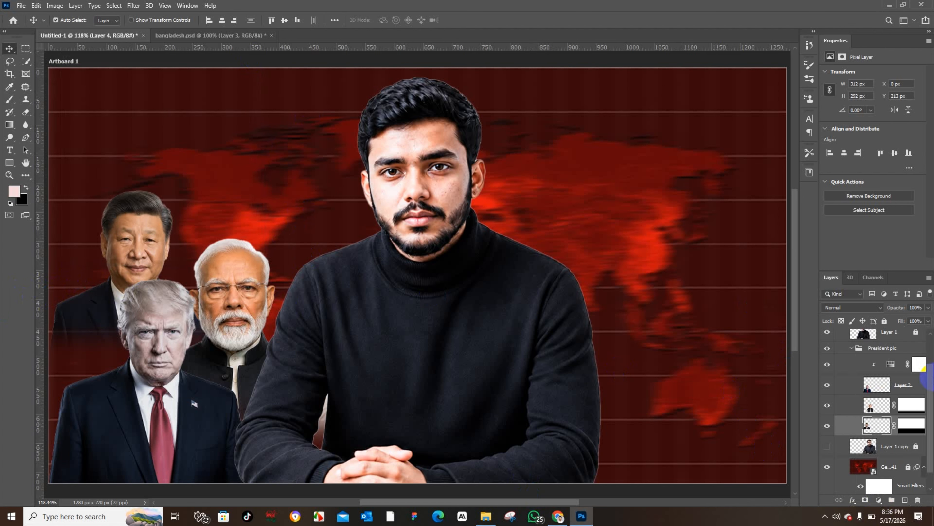
click(879, 500)
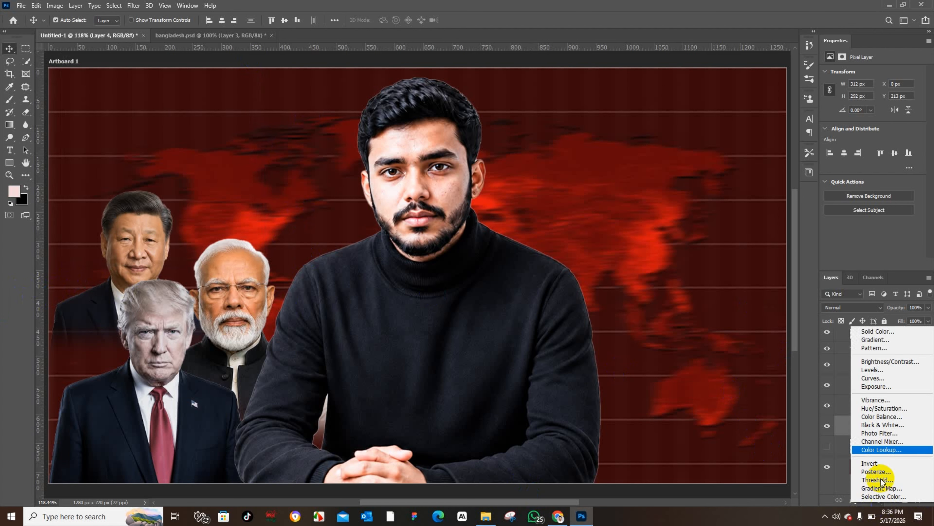
click(894, 409)
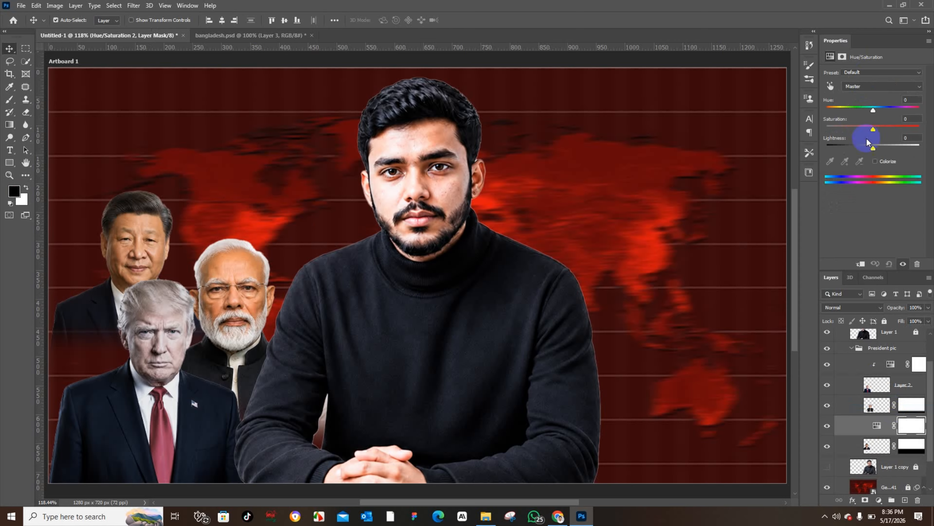
drag(873, 131, 842, 128)
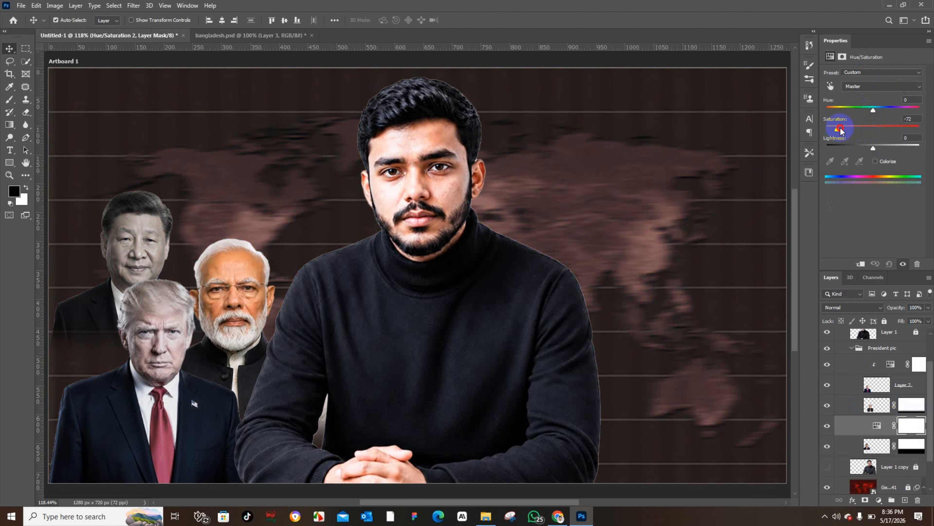
click(862, 264)
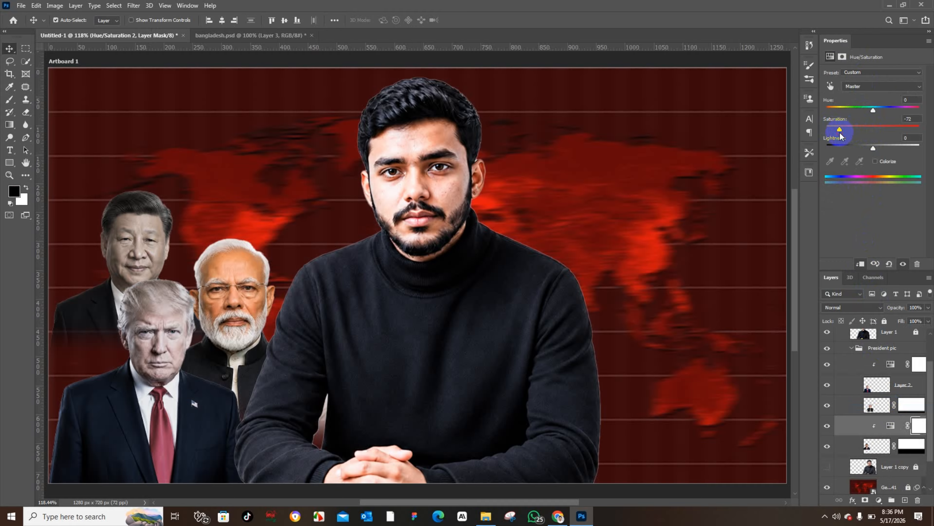
Step: Set the Hue of the Xi layer's Hue/Saturation adjustment to +3
drag(872, 110, 873, 111)
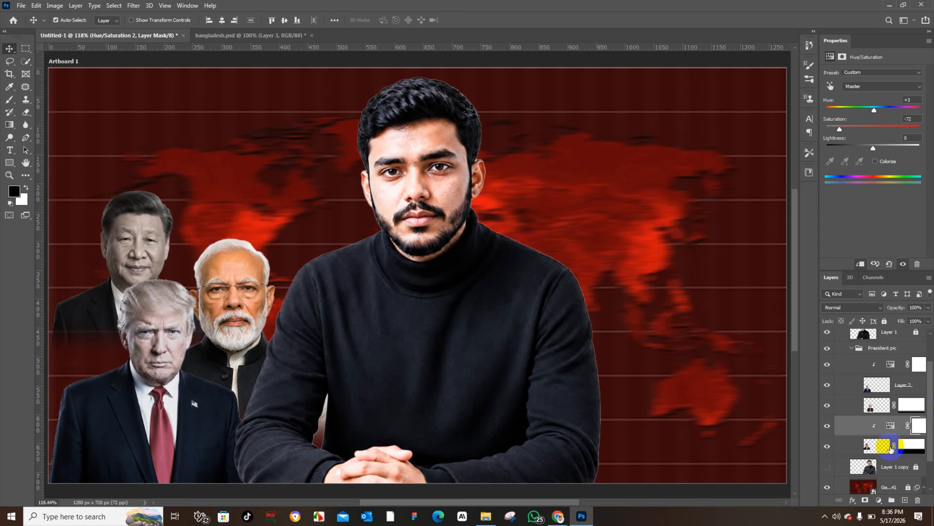
Step: Apply a Camera Raw Filter to the Xi layer with Exposure +0.75, Contrast +35, Highlights -49, Shadows +31 and Saturation -72
click(874, 446)
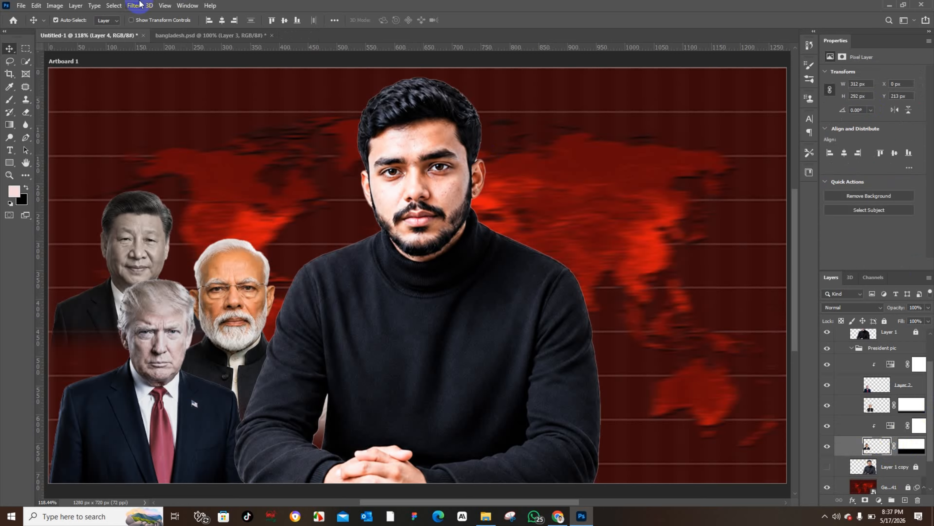
click(133, 5)
click(144, 60)
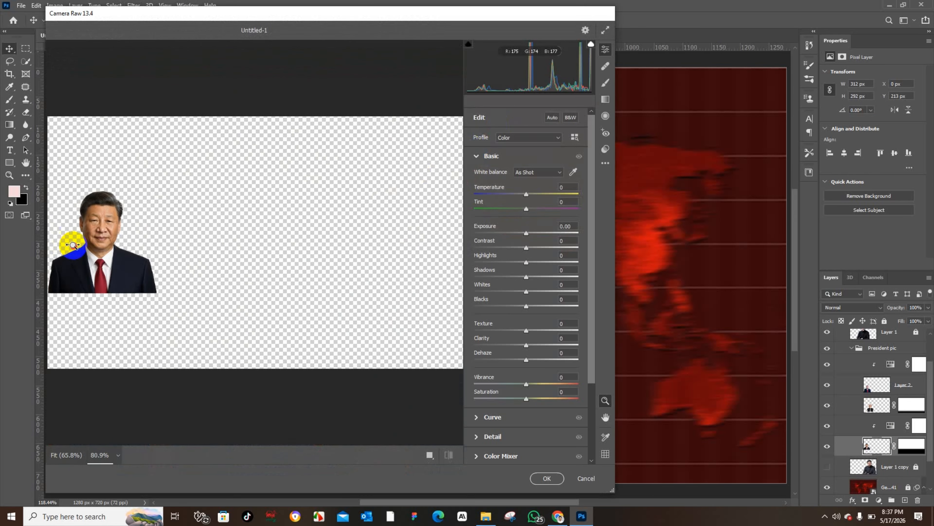
drag(69, 267, 128, 256)
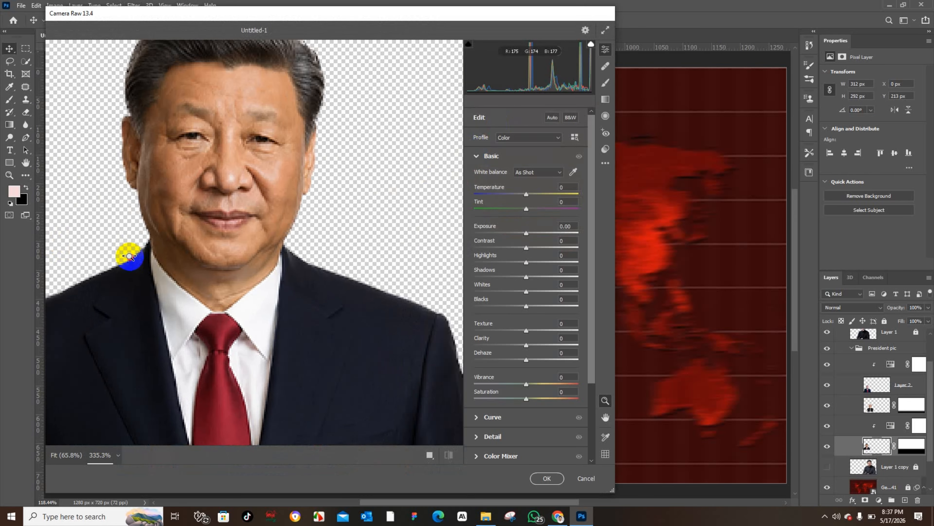
drag(530, 234, 541, 281)
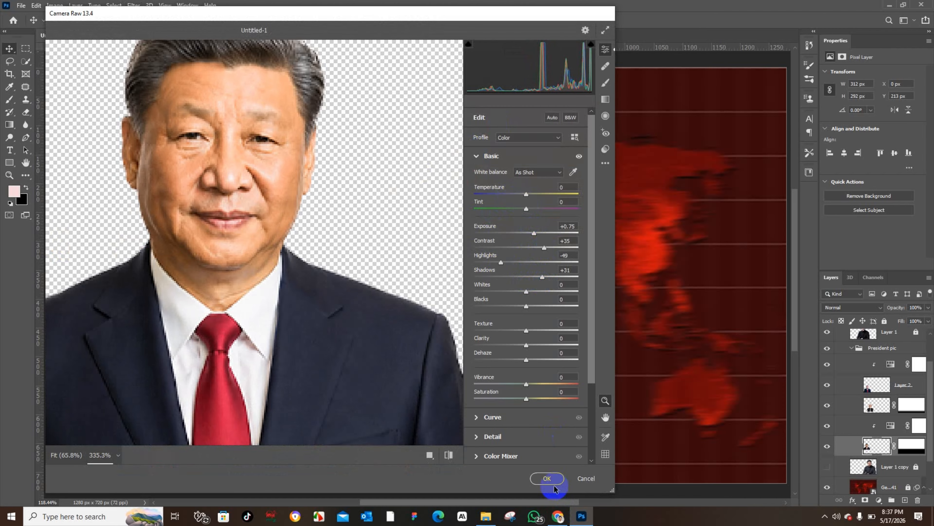
drag(526, 399, 490, 399)
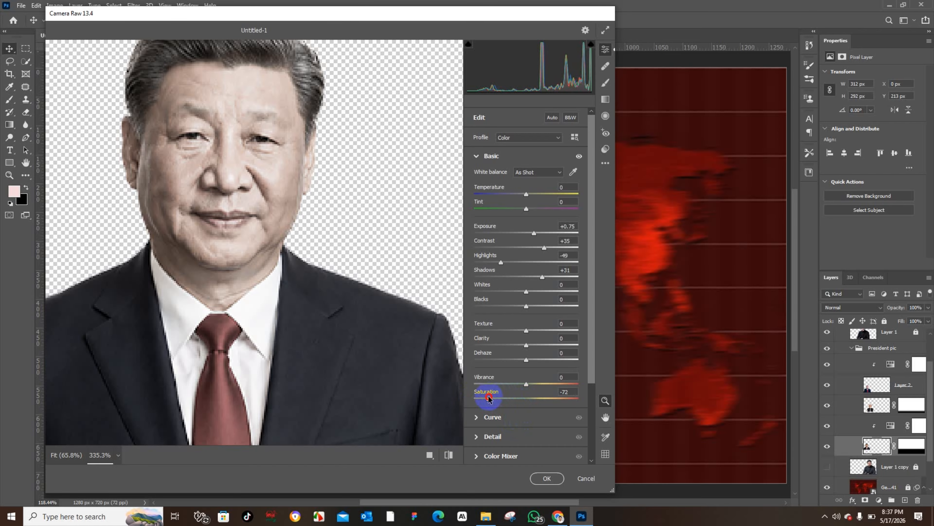
click(553, 477)
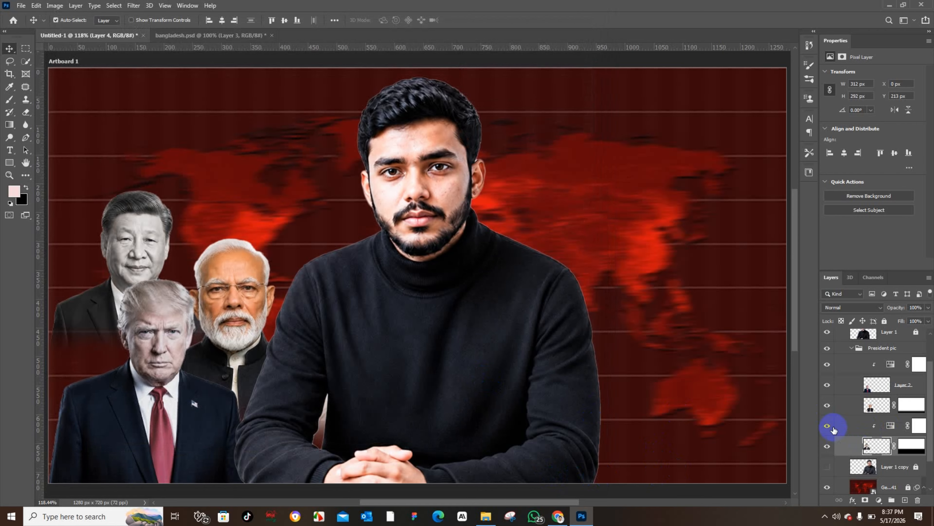
Step: Hide the Hue/Saturation adjustment clipped to the Xi layer
click(828, 425)
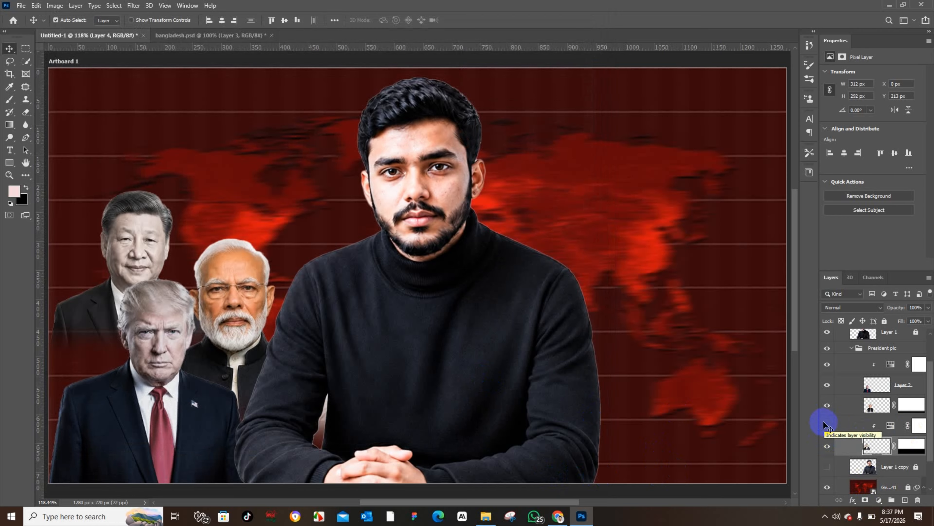
right_click(883, 447)
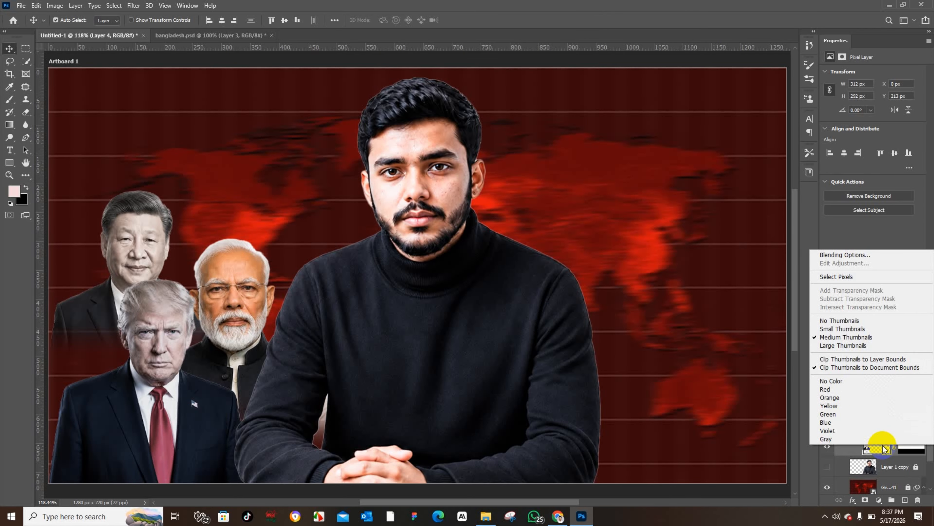
click(904, 471)
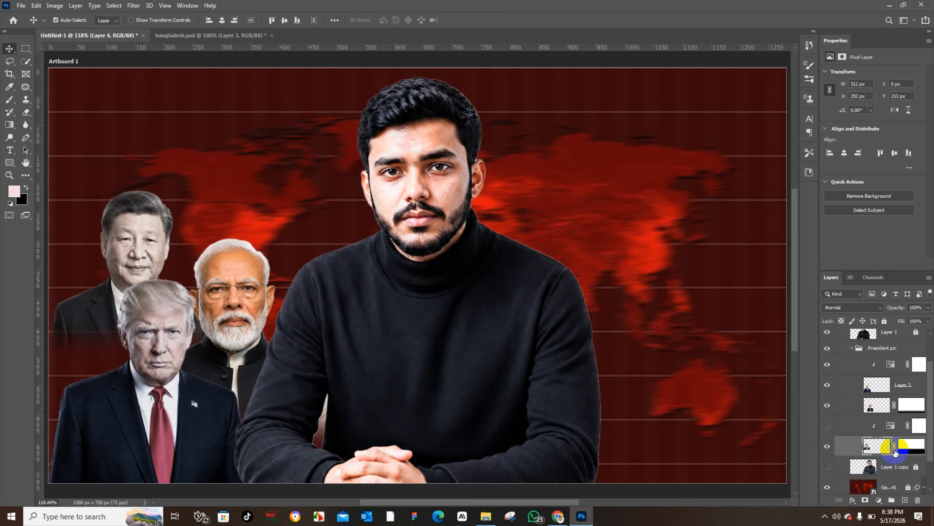
right_click(885, 444)
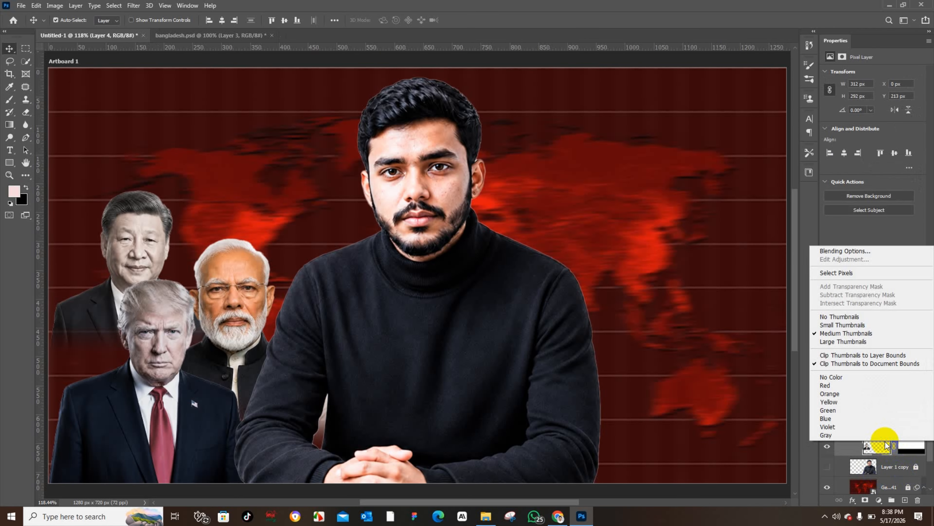
key(Escape)
Step: Apply a Camera Raw Filter to the Modi layer with Exposure +0.85, Contrast +22, Highlights -26, Shadows -4 and Texture +30
click(877, 405)
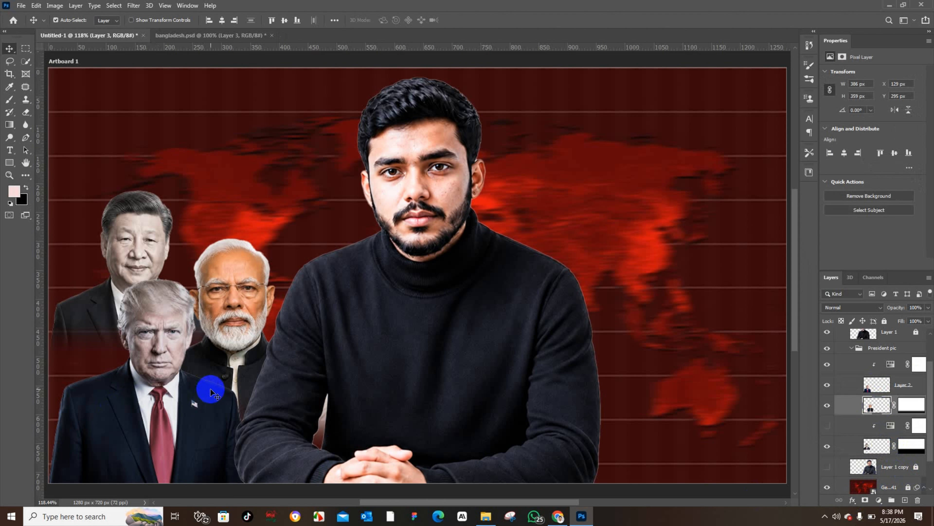
click(135, 5)
click(158, 66)
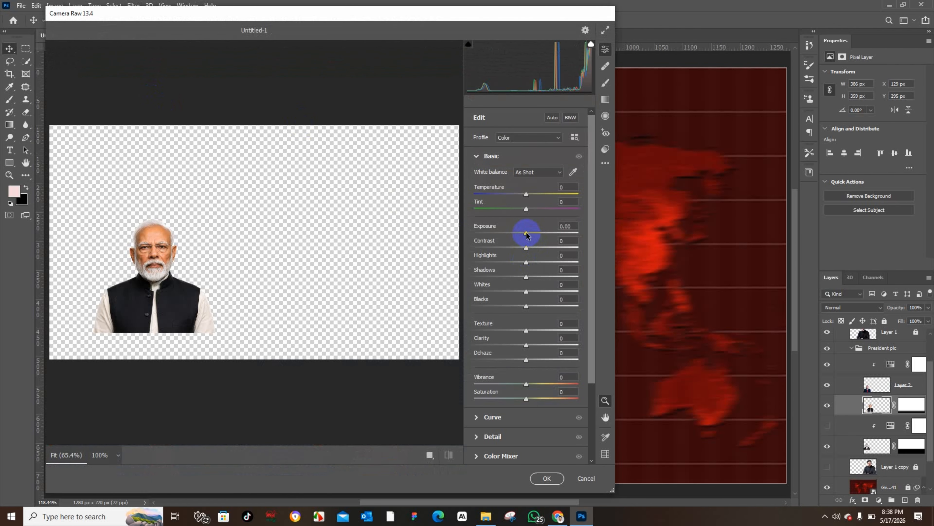
drag(527, 235, 535, 235)
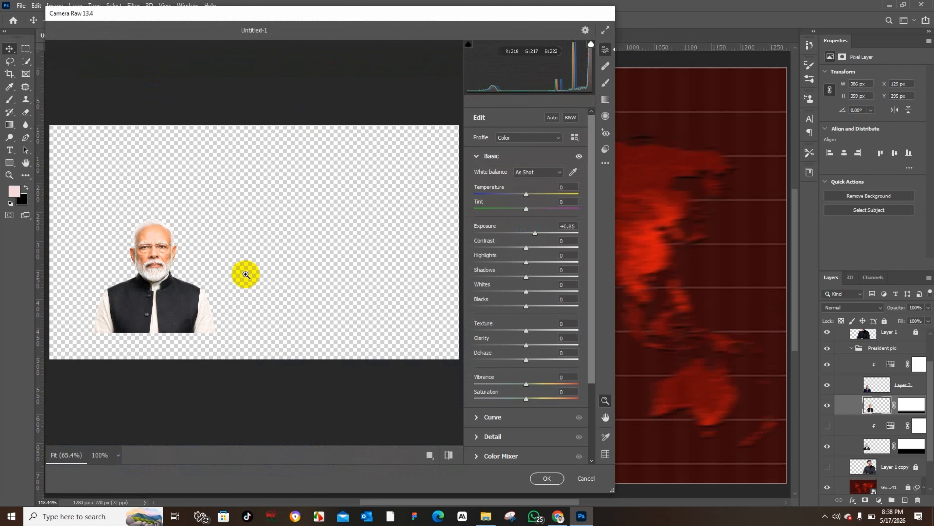
scroll(156, 277, up, 2)
scroll(156, 277, up, 3)
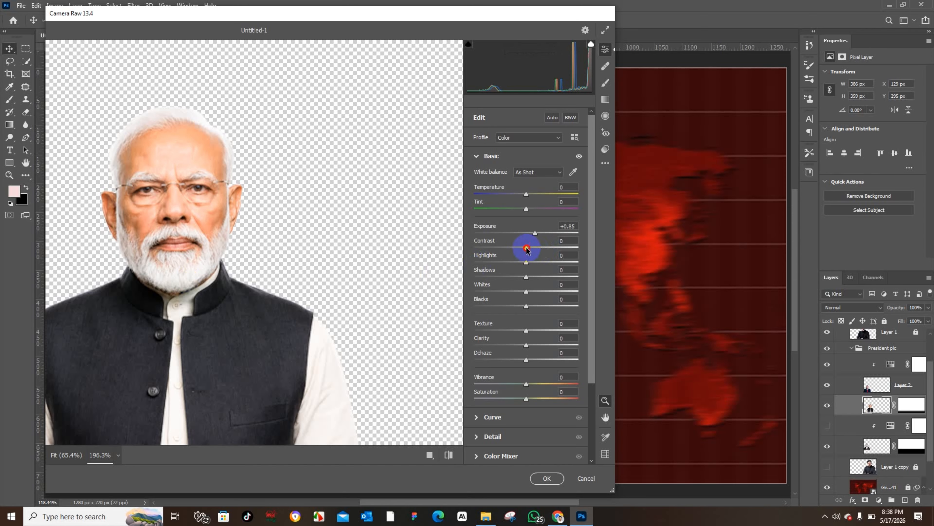
drag(527, 248, 543, 248)
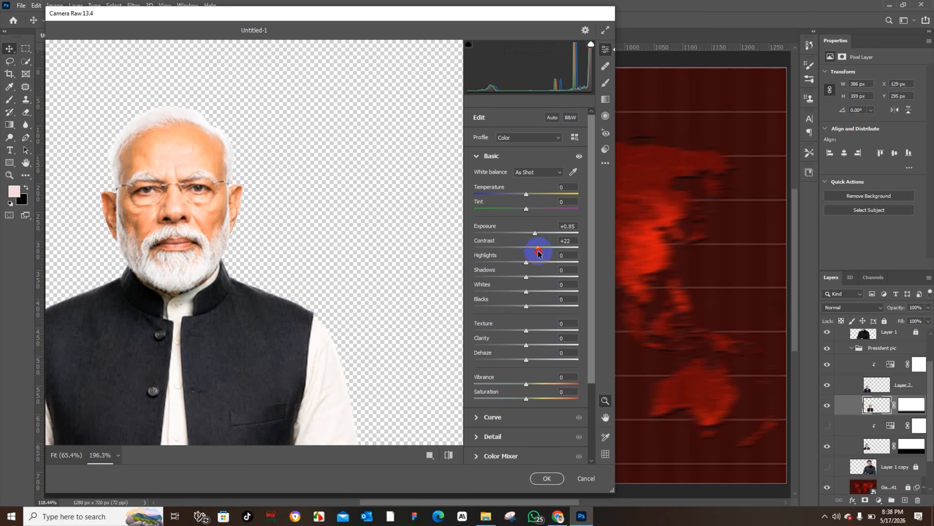
mouse_move(538, 268)
mouse_down()
mouse_move(512, 268)
mouse_move(546, 274)
mouse_move(518, 274)
mouse_move(525, 276)
mouse_up()
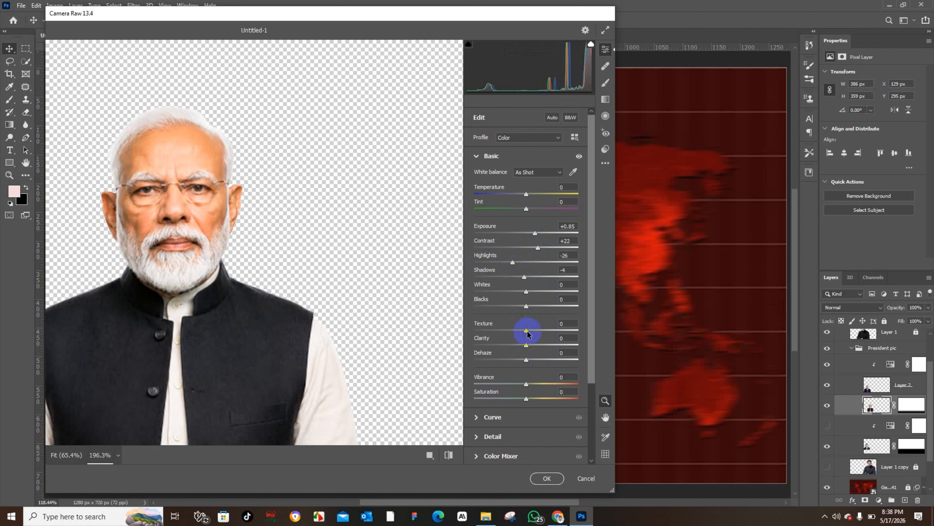
click(548, 478)
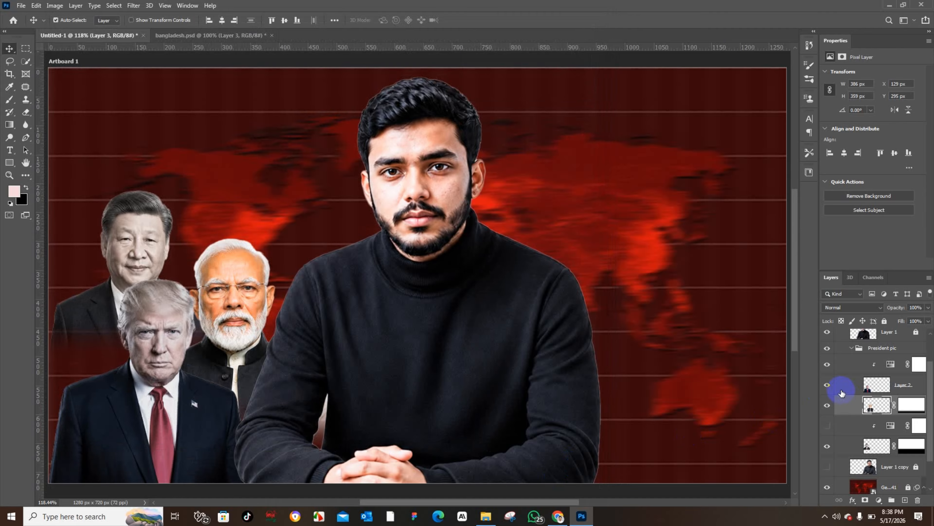
Step: Apply another Camera Raw Filter to the Modi layer, setting Exposure +0.55 and Contrast +37
click(130, 5)
click(166, 63)
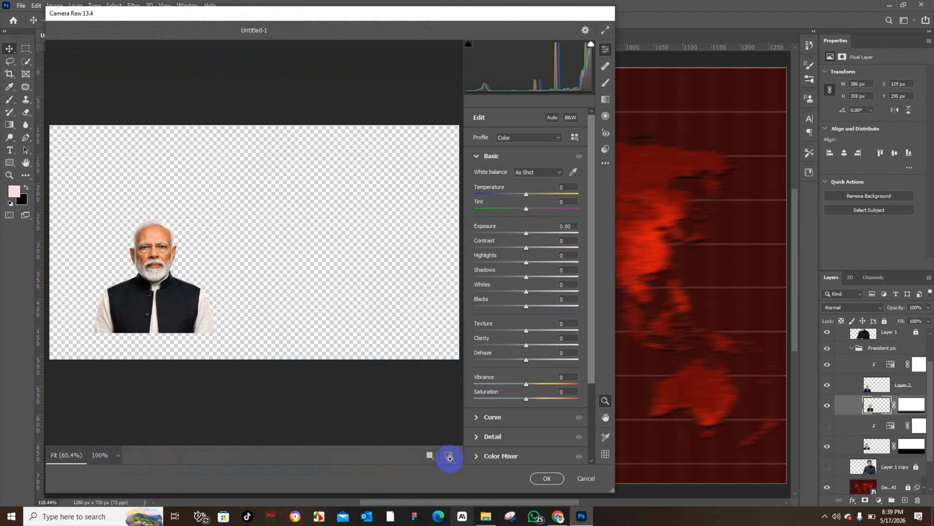
drag(125, 268, 181, 292)
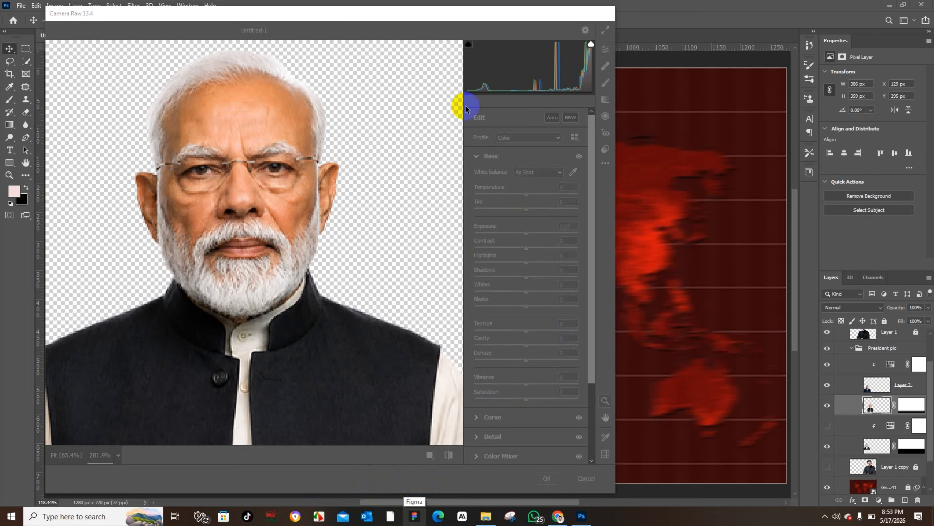
mouse_move(241, 243)
mouse_down()
mouse_move(269, 244)
mouse_move(211, 246)
mouse_move(236, 246)
mouse_up()
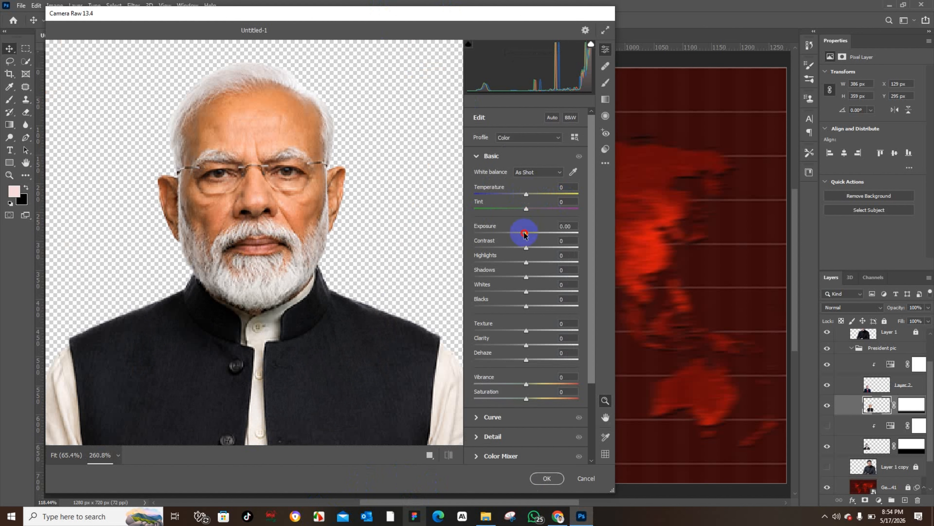
drag(525, 234, 531, 234)
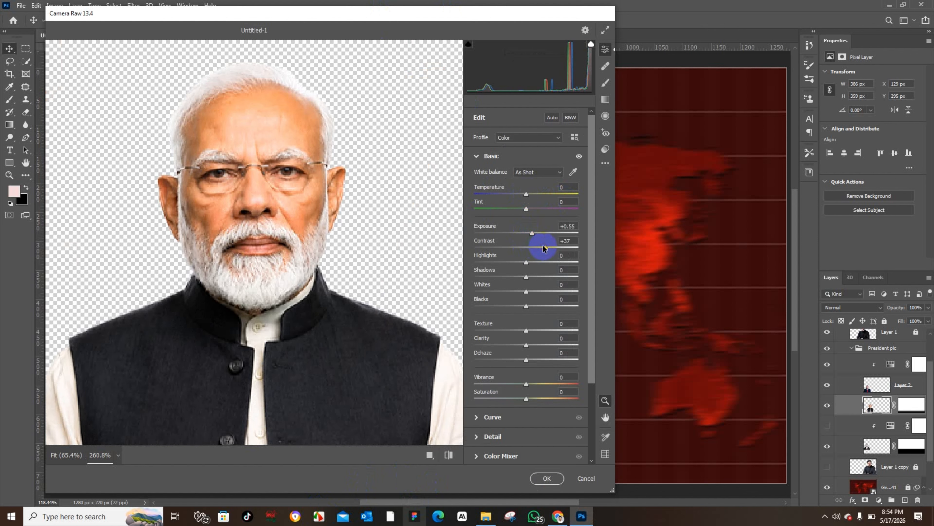
Step: Browse the Color Grading, Optics, Effects and Calibration panels of the Camera Raw filter
scroll(483, 406, down, 3)
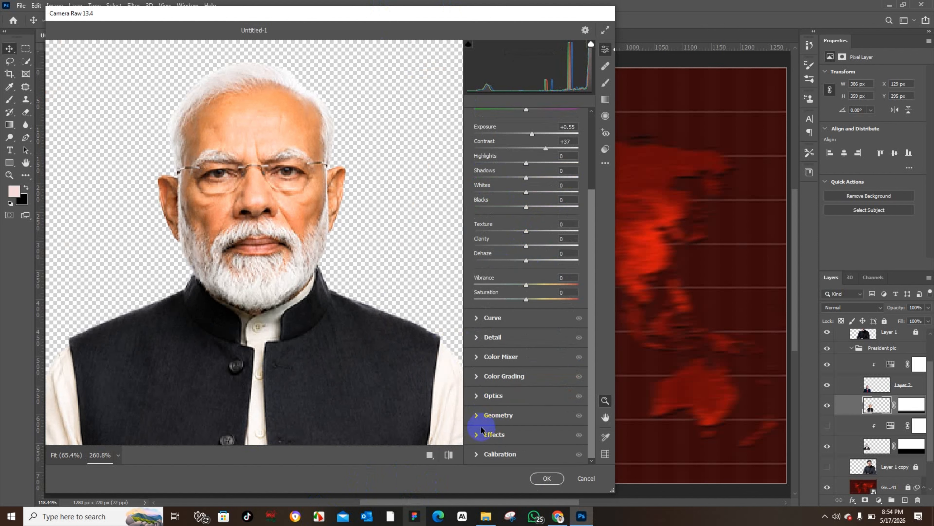
click(476, 377)
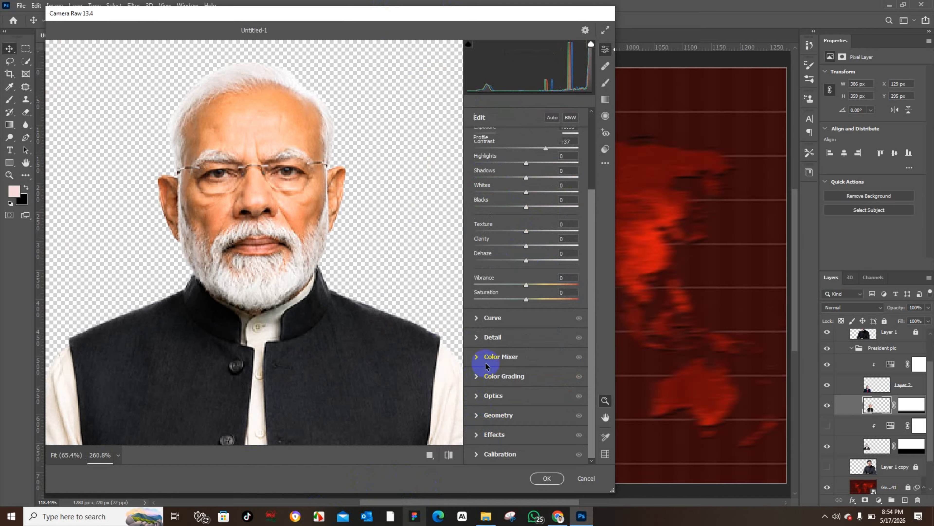
click(476, 210)
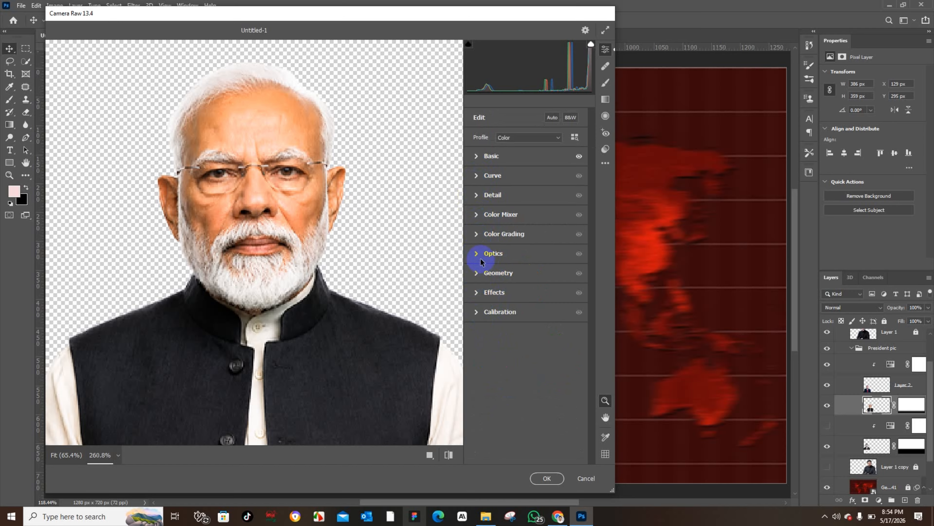
click(478, 234)
scroll(515, 324, down, 3)
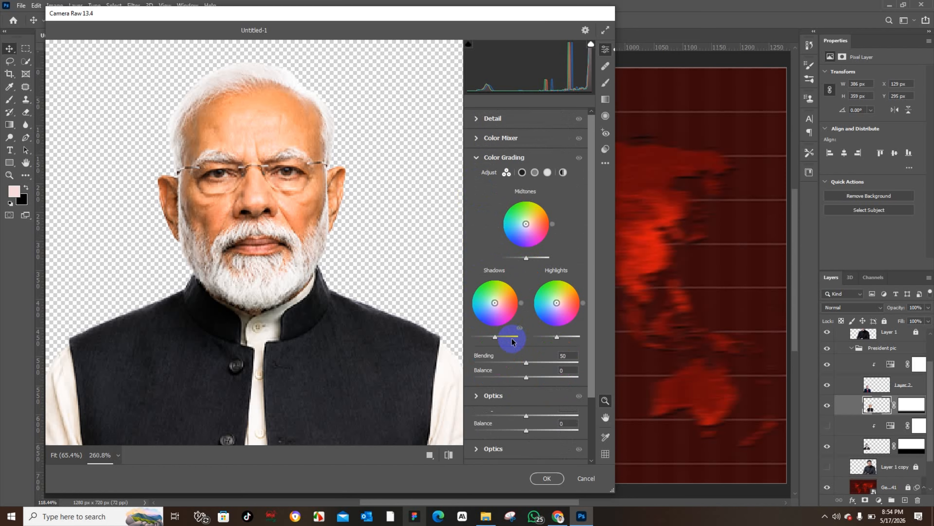
click(479, 397)
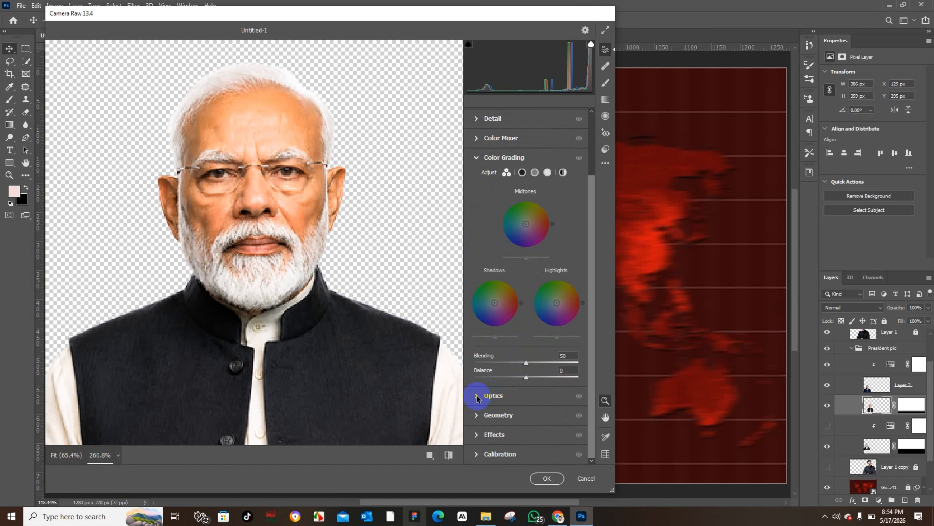
click(477, 398)
scroll(490, 401, down, 2)
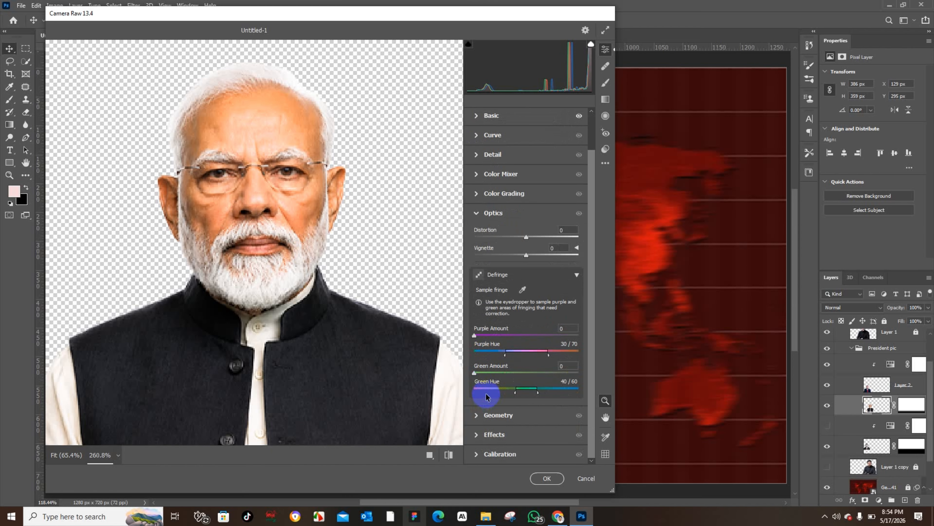
click(476, 435)
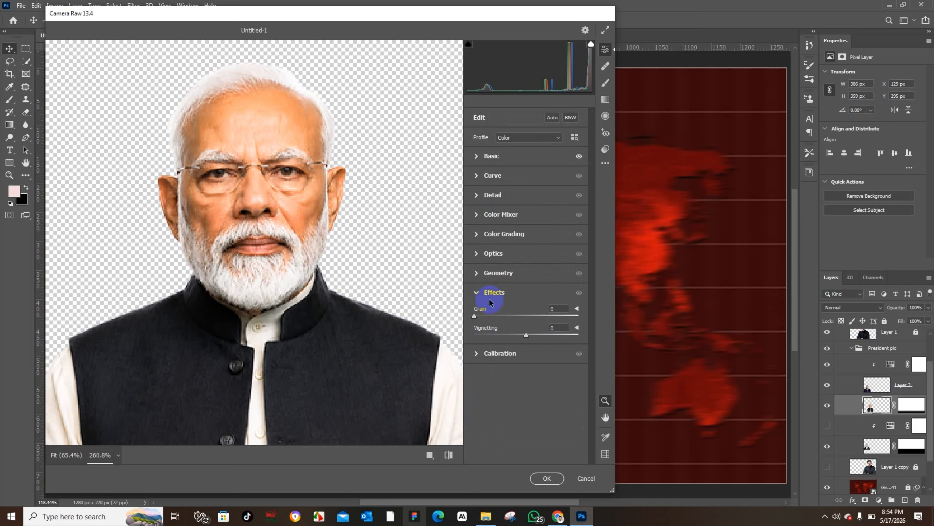
click(476, 354)
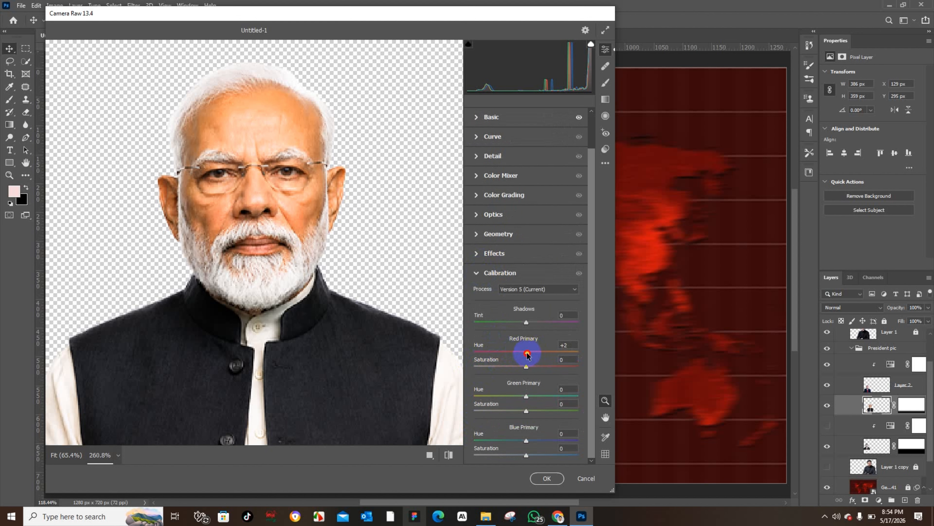
scroll(492, 239, up, 2)
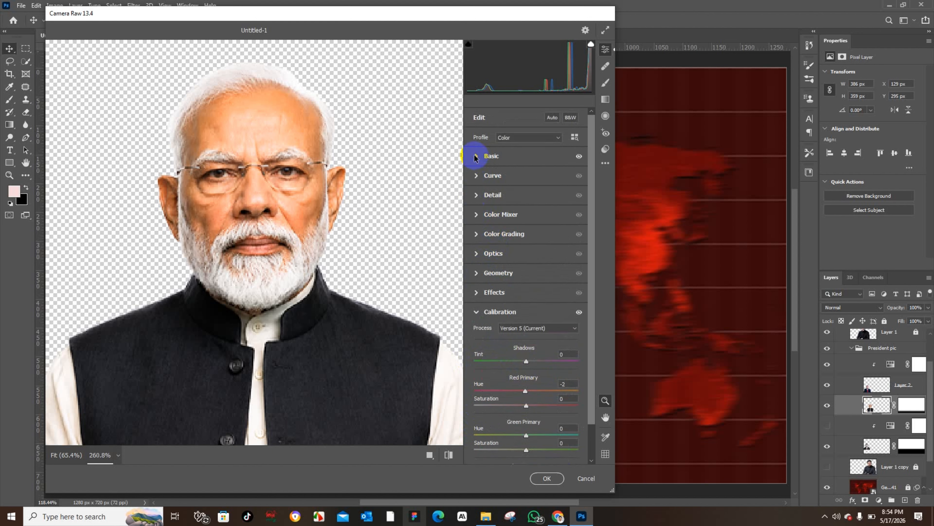
Step: Set the Modi filter's Saturation to -62 and commit the Camera Raw changes
click(515, 156)
scroll(523, 279, down, 1)
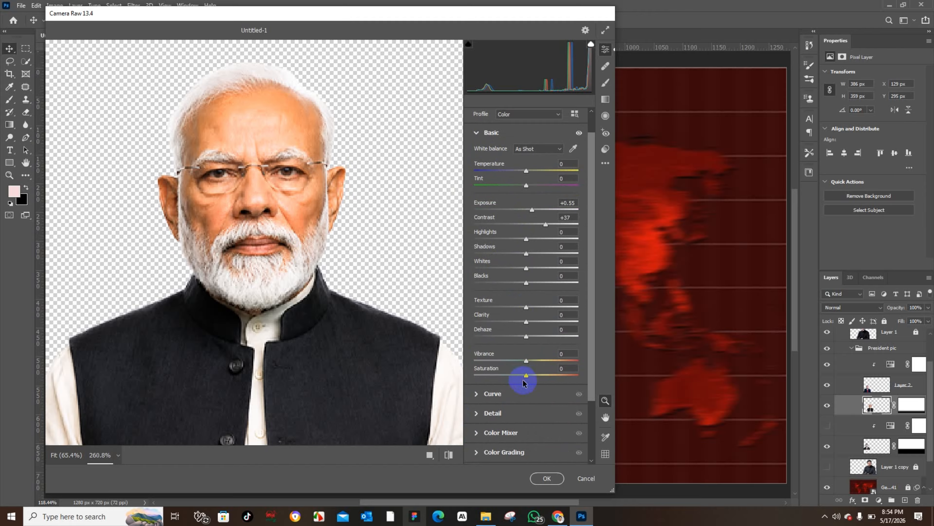
drag(515, 376, 494, 373)
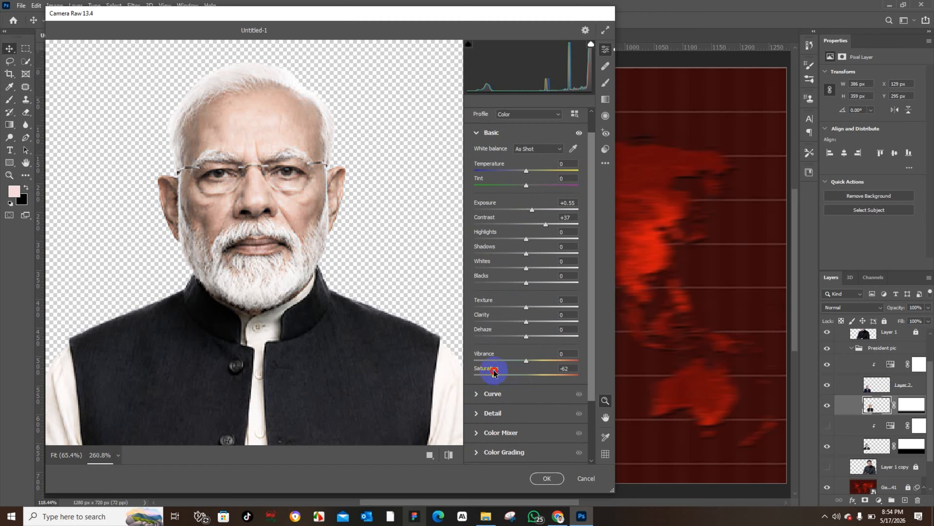
click(534, 478)
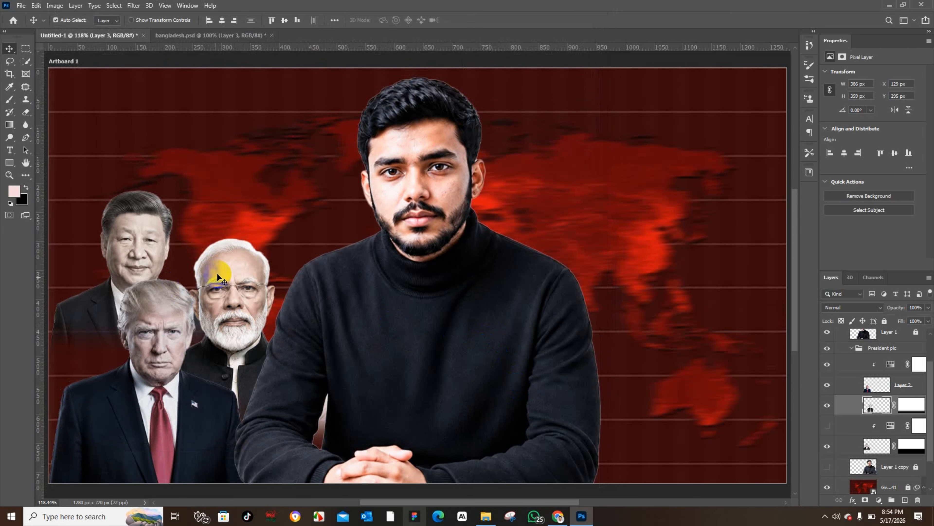
Step: Select the Trump layer and delete the adjustment layer clipped to it
click(176, 326)
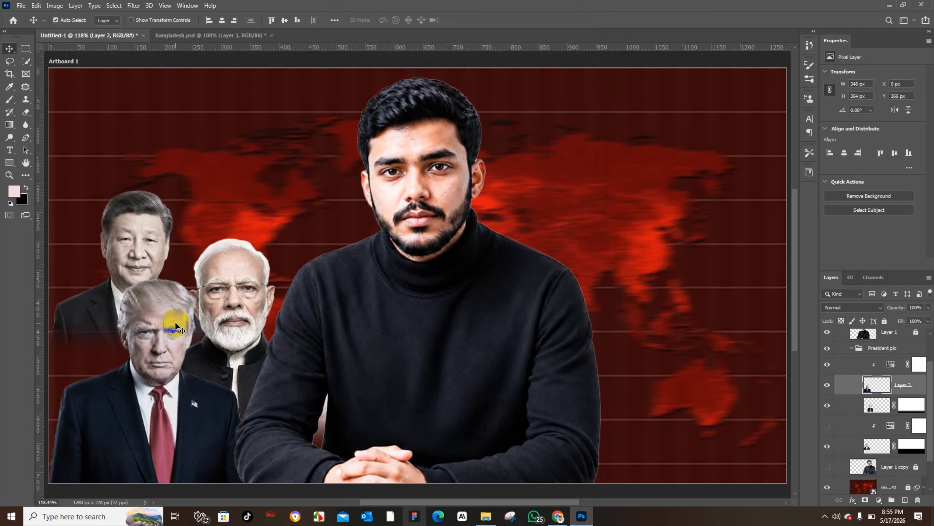
click(827, 366)
drag(891, 364, 919, 499)
Step: Apply a Camera Raw Filter to the Trump layer, lowering its Saturation
click(149, 5)
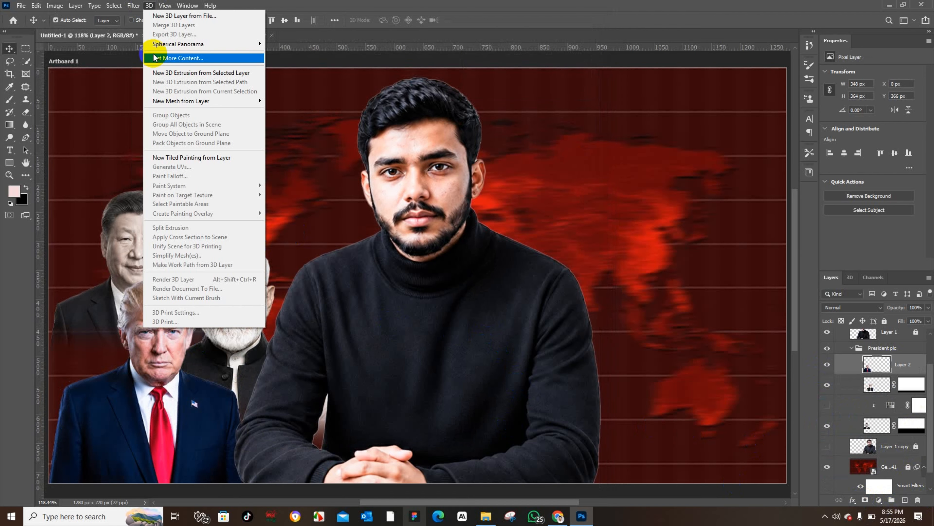
click(142, 62)
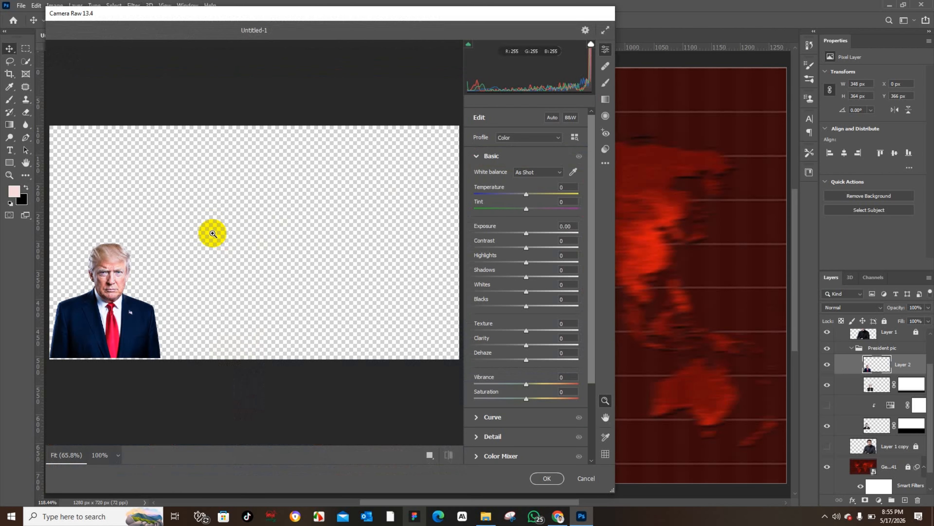
click(100, 297)
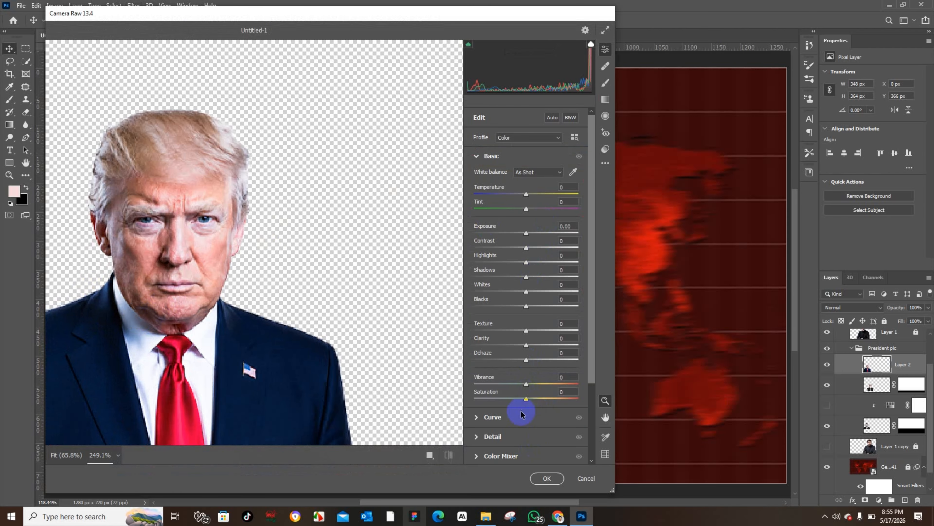
drag(525, 398, 496, 399)
click(547, 478)
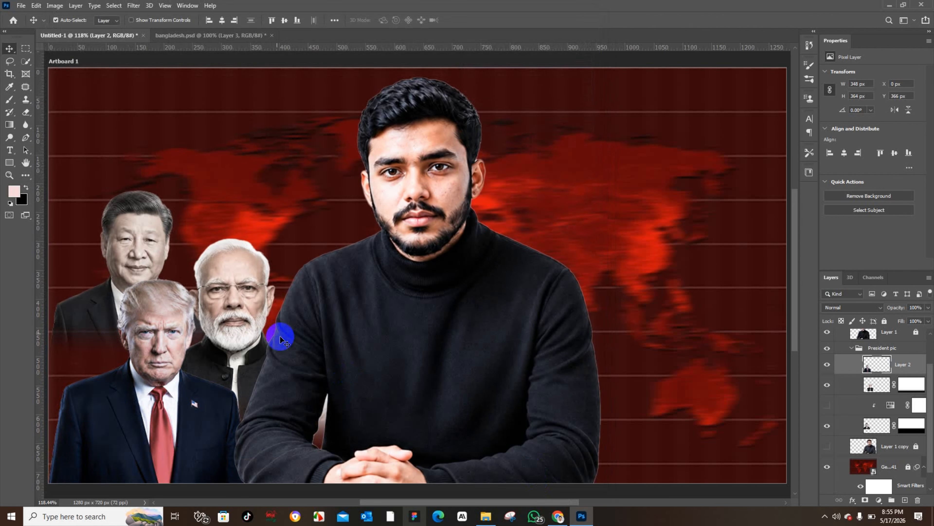
Step: Open the Camera Raw Filter on the Trump layer again, zoom in to inspect it and confirm
click(134, 5)
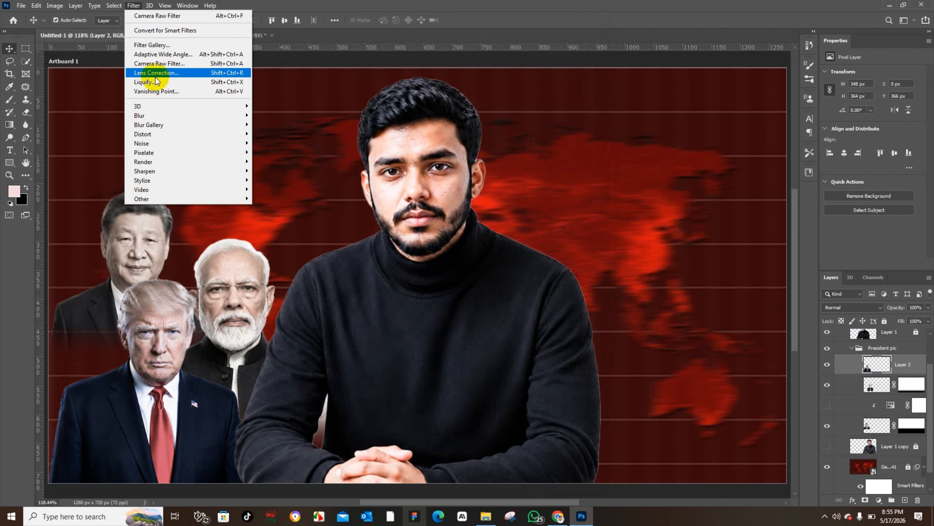
click(154, 61)
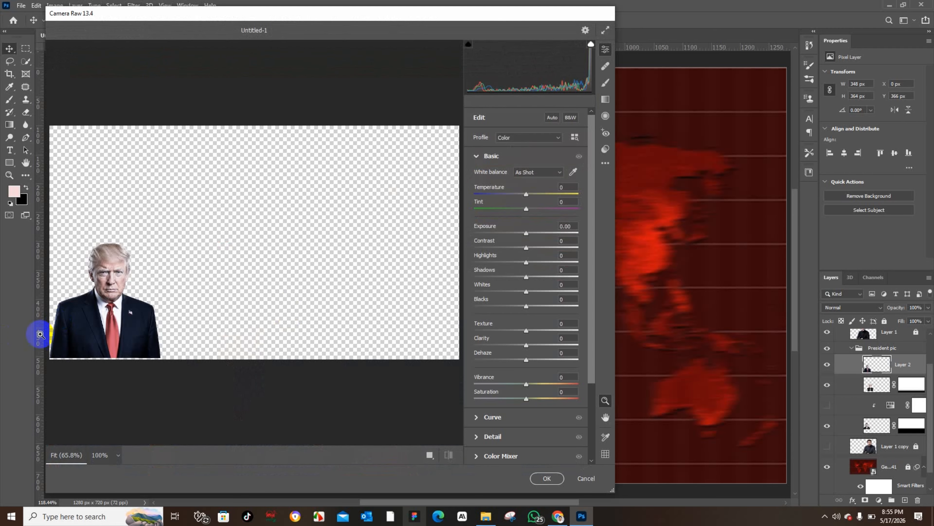
drag(40, 333, 96, 328)
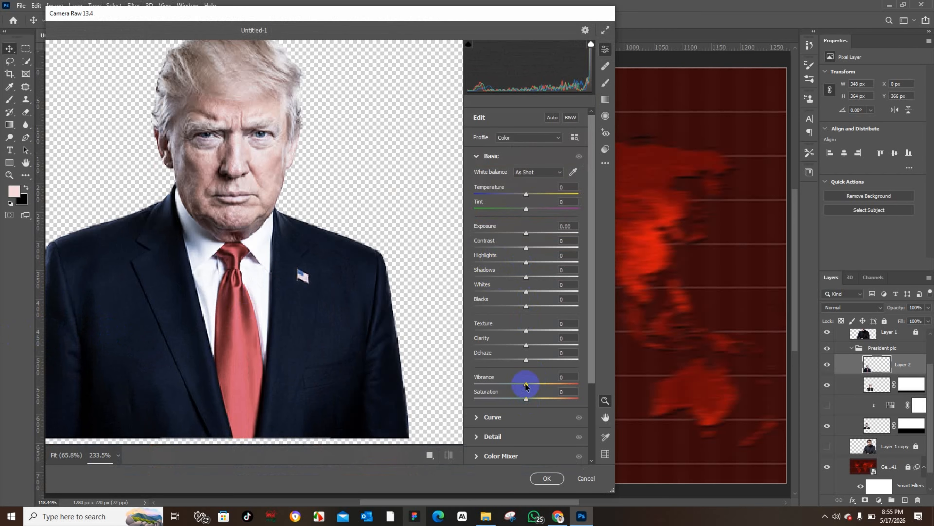
click(547, 477)
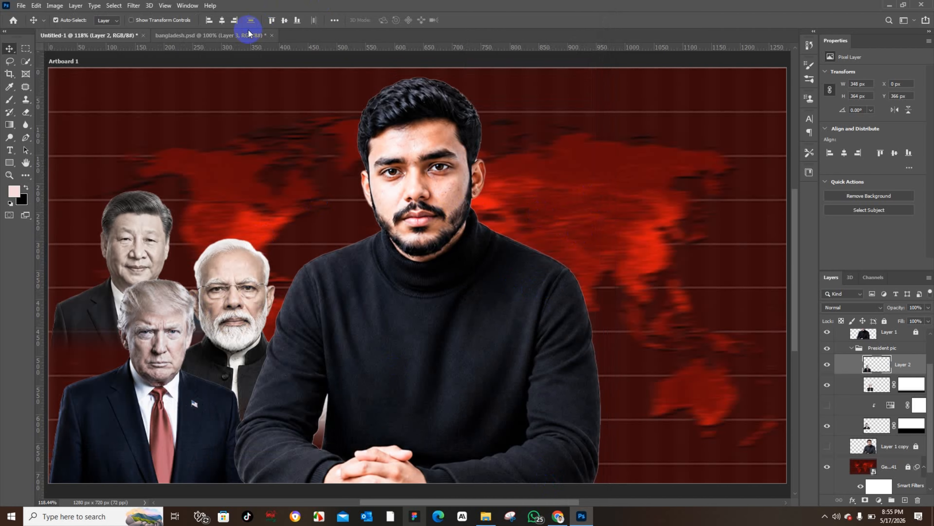
Step: Place Rectangle 11.png, the soldiers photo, scaled to about 68% above Xi and Modi in the upper left
click(237, 36)
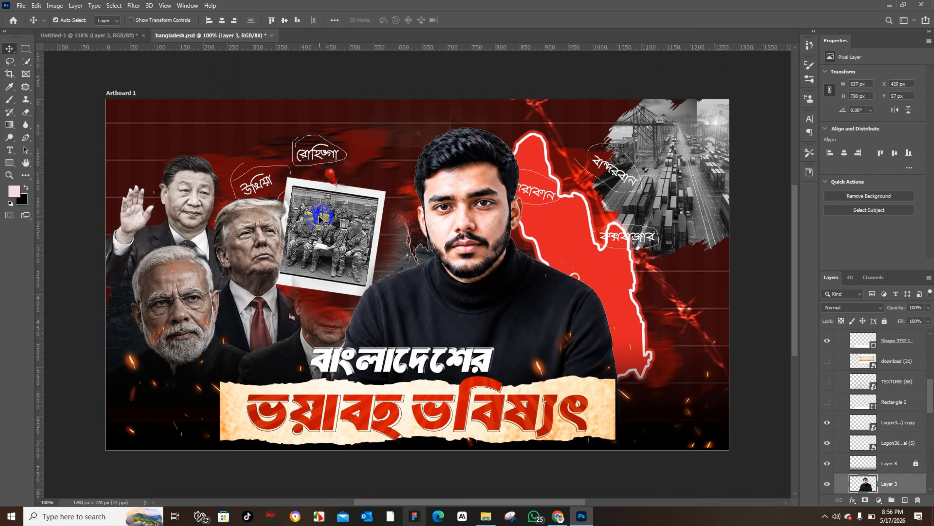
click(108, 36)
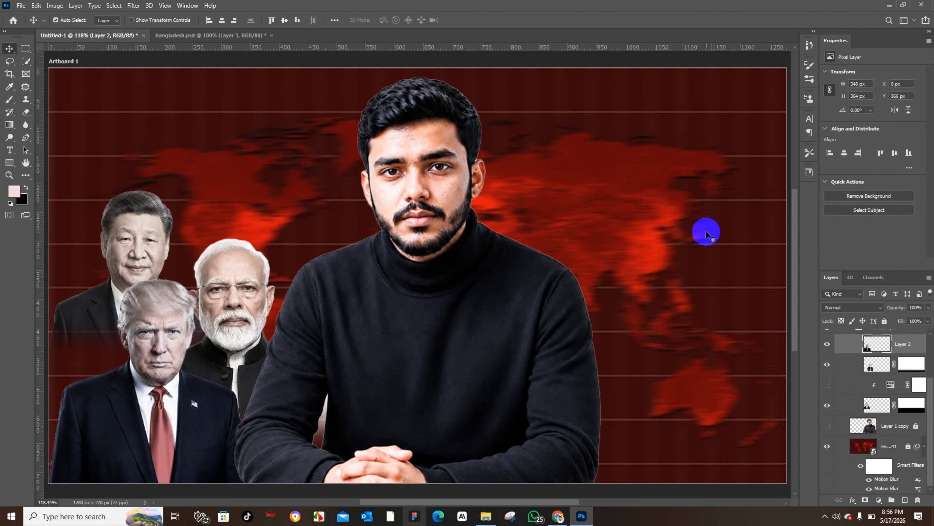
click(21, 5)
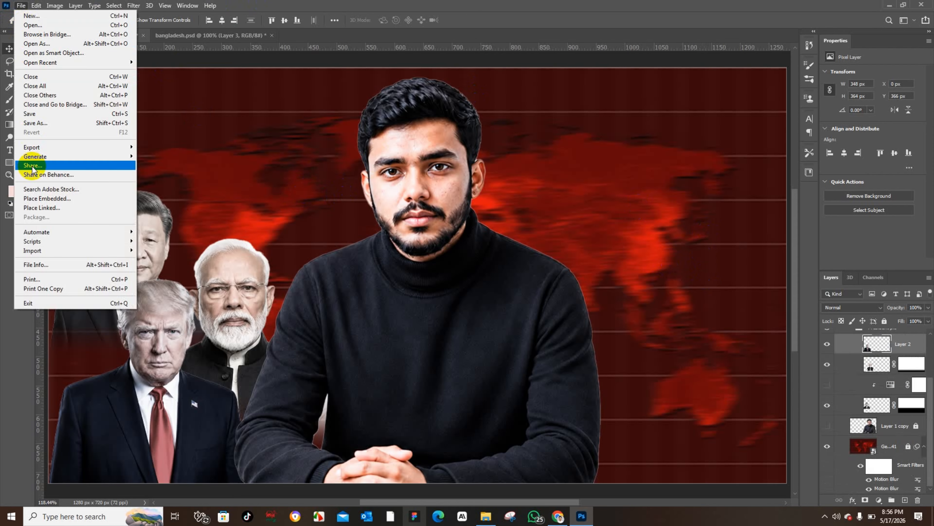
click(38, 200)
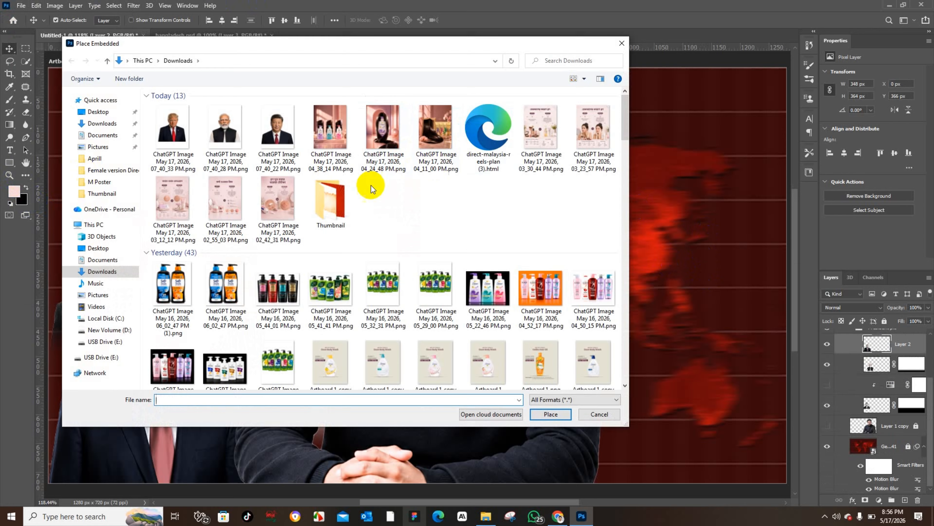
double_click(350, 198)
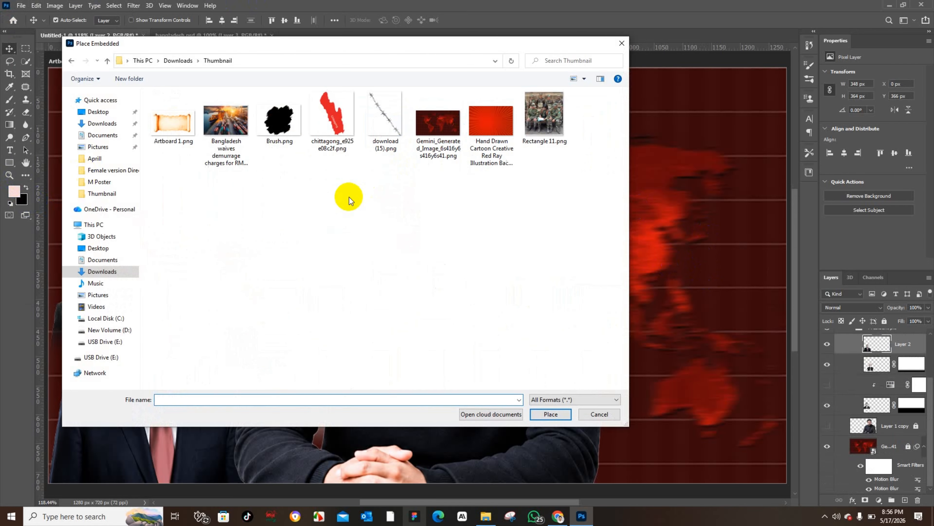
click(545, 114)
click(561, 414)
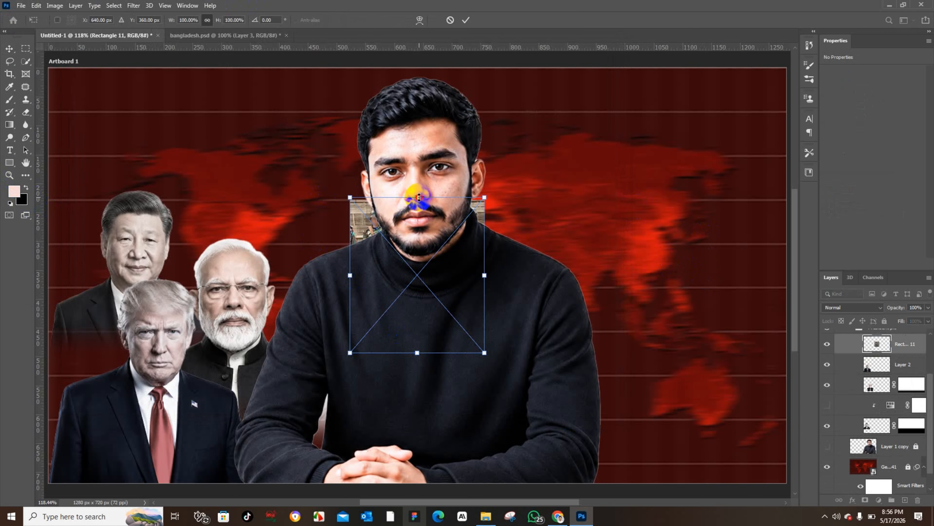
drag(419, 197, 419, 238)
drag(435, 275, 252, 178)
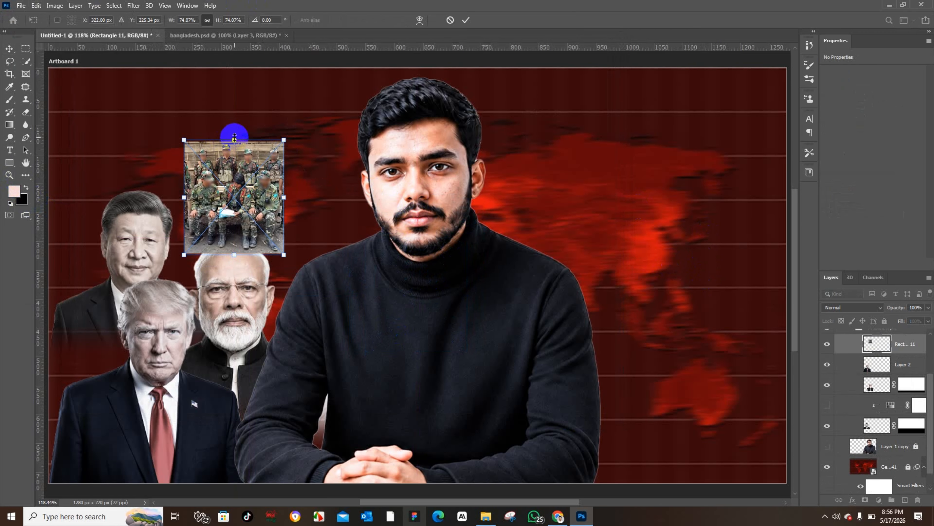
mouse_move(235, 137)
mouse_down()
mouse_move(235, 164)
mouse_move(234, 149)
mouse_up()
click(10, 48)
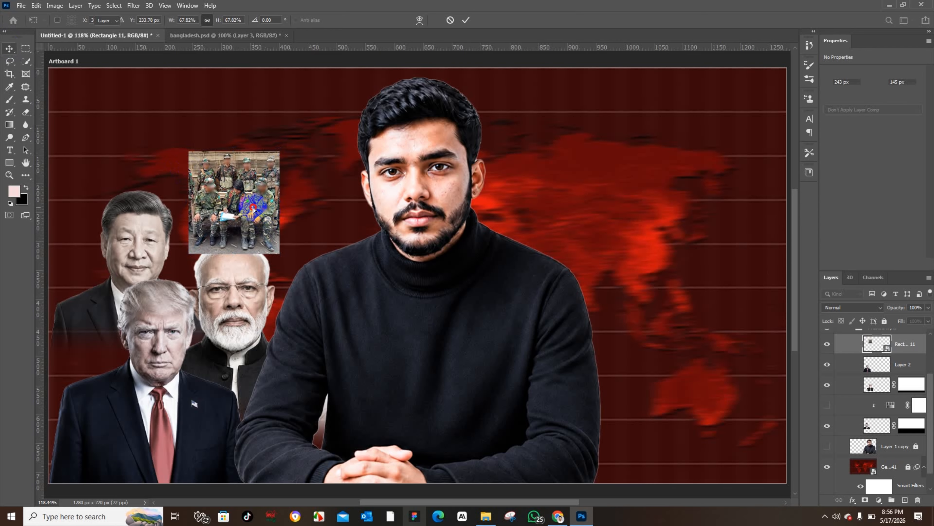
click(225, 35)
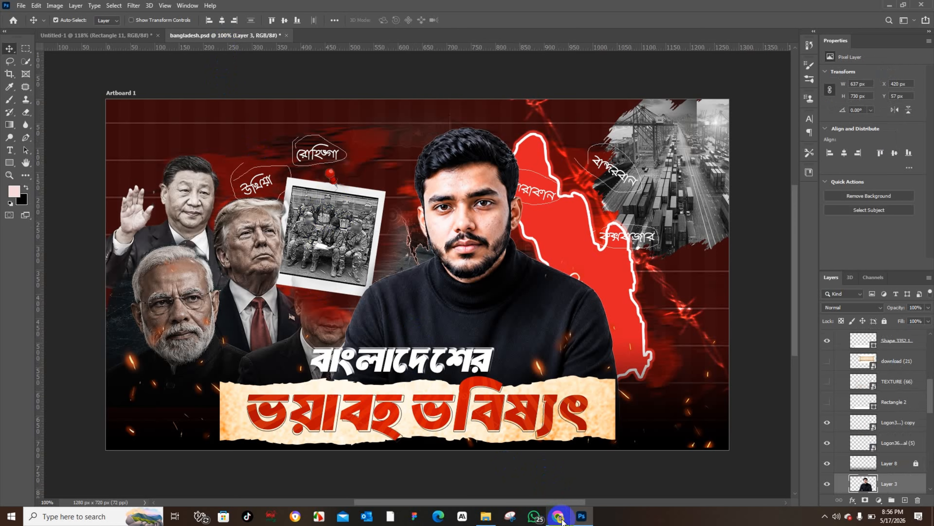
click(64, 35)
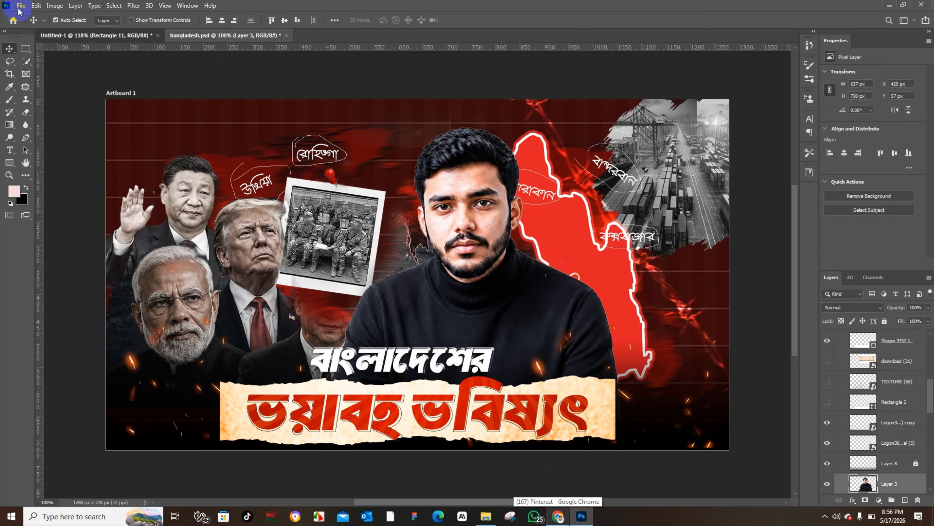
click(21, 5)
click(82, 198)
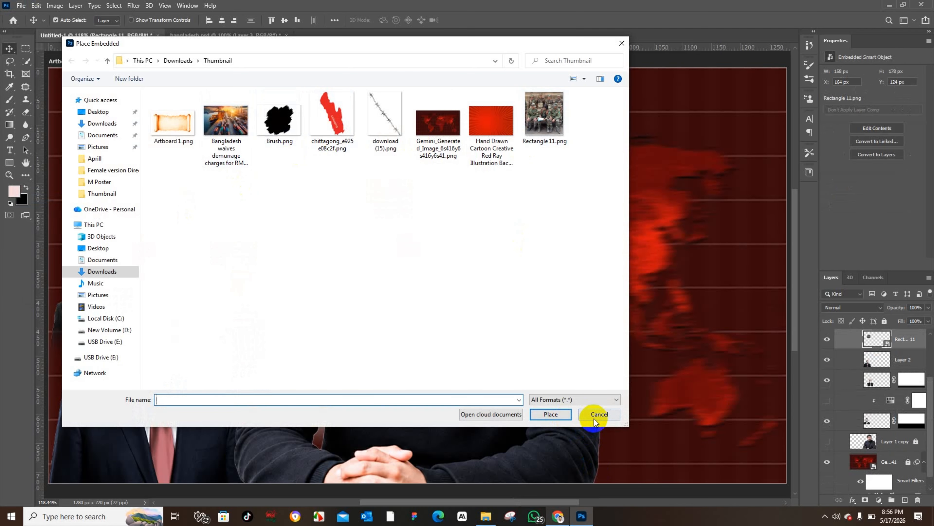
click(595, 419)
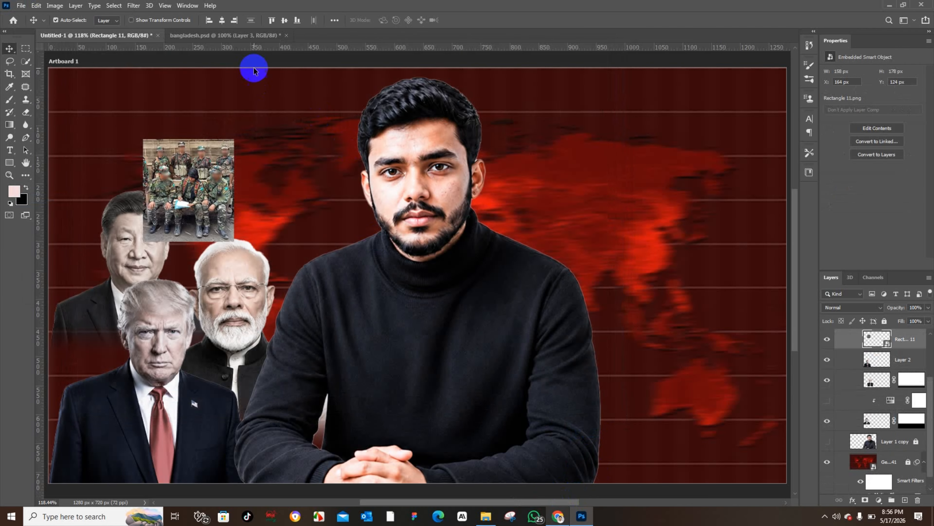
Step: Examine the reference thumbnail's layer stack to locate the photo-frame layer
click(250, 35)
click(726, 431)
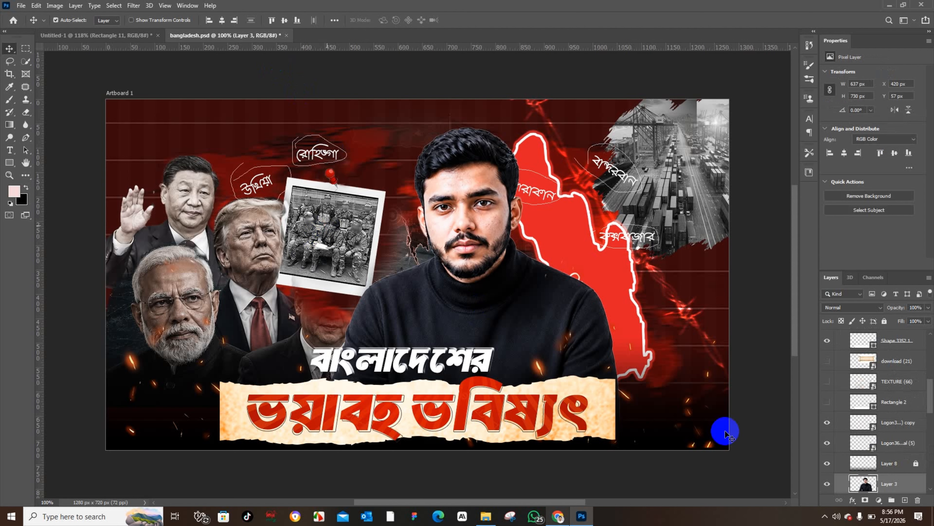
scroll(898, 425, up, 1)
scroll(899, 427, up, 4)
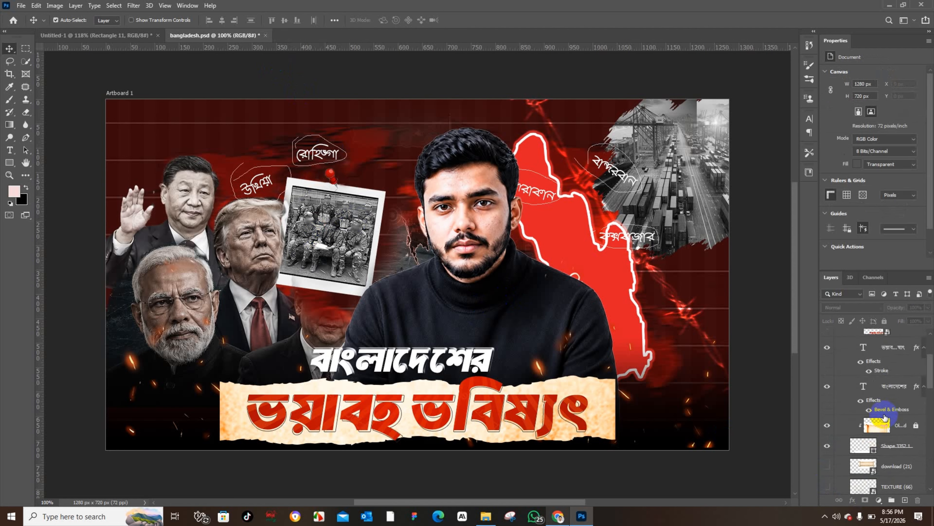
scroll(884, 417, down, 6)
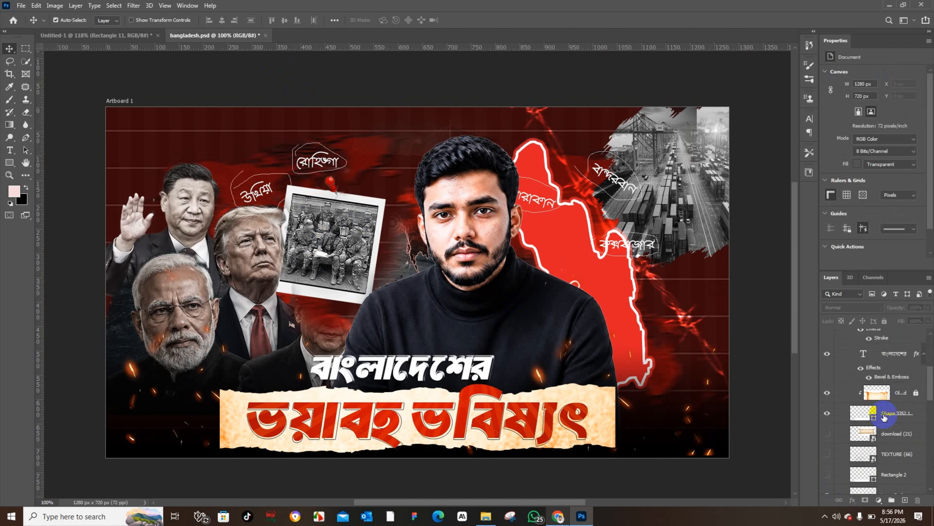
scroll(884, 417, down, 8)
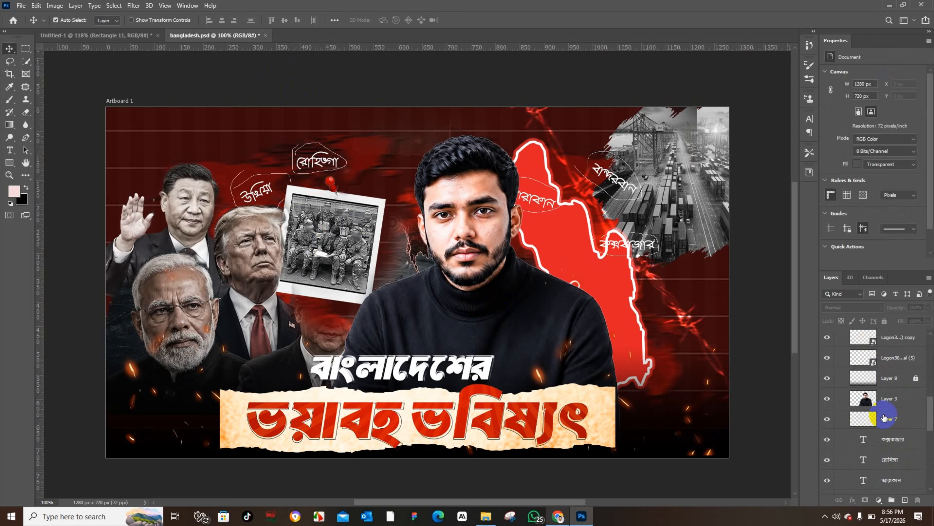
scroll(884, 417, down, 2)
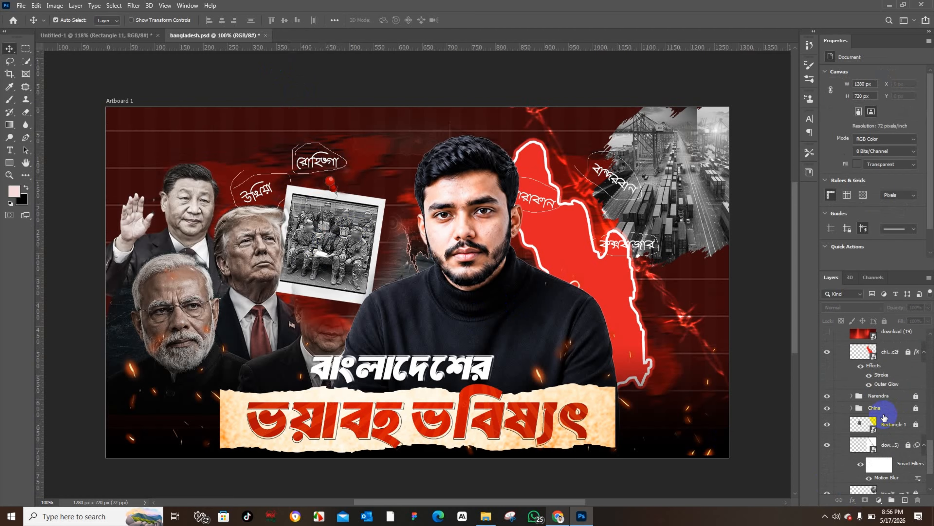
click(828, 428)
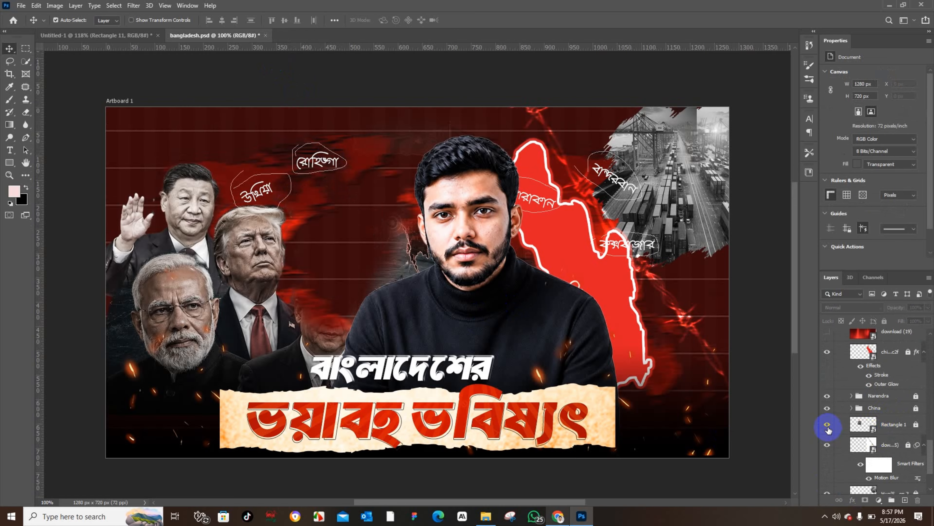
click(828, 428)
click(917, 425)
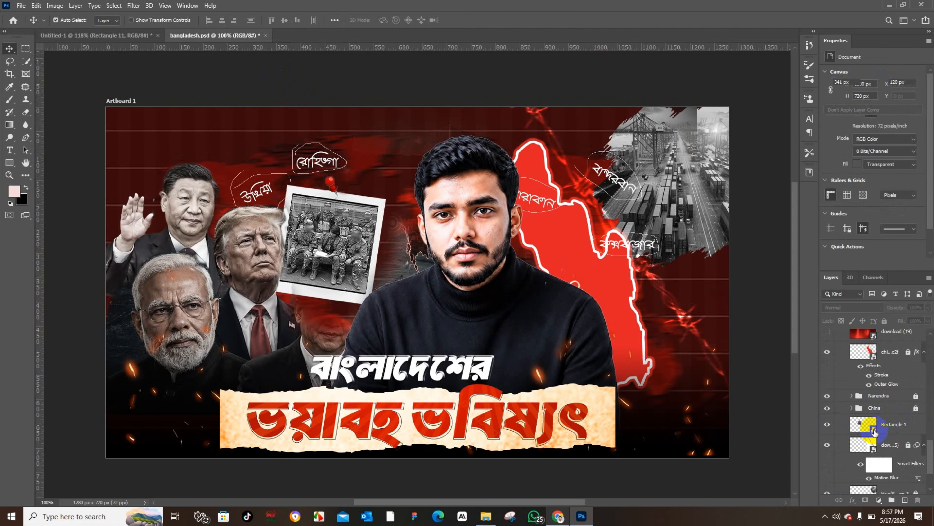
Step: Open the reference's photo-frame smart object, hide its photo layer and copy the empty polaroid frame layer
double_click(874, 431)
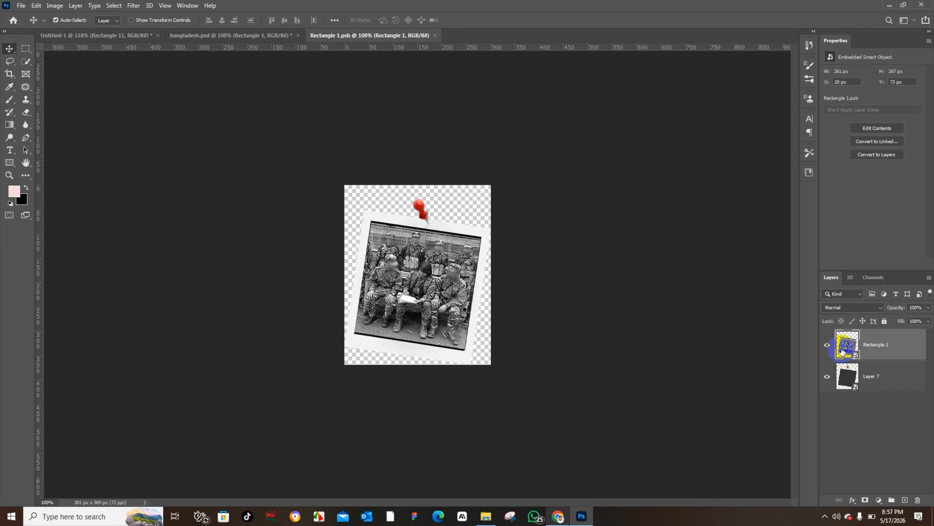
double_click(855, 355)
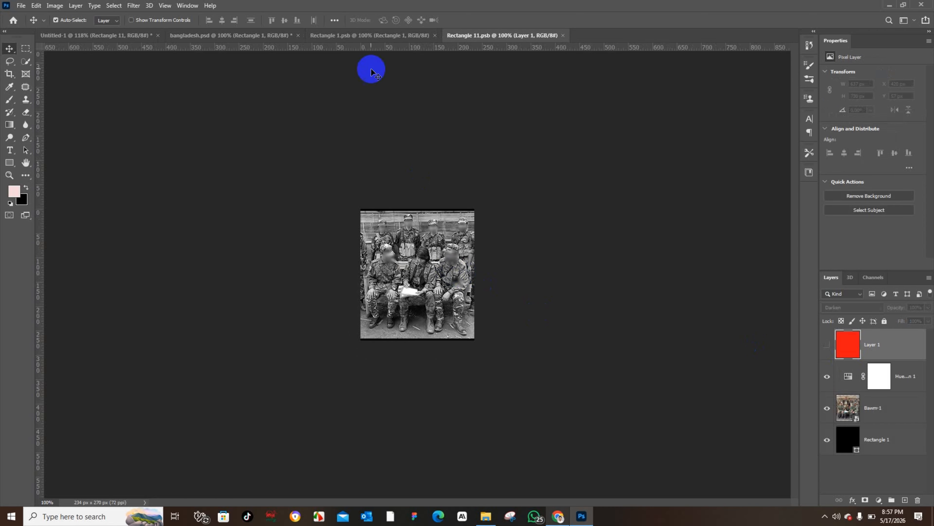
click(563, 35)
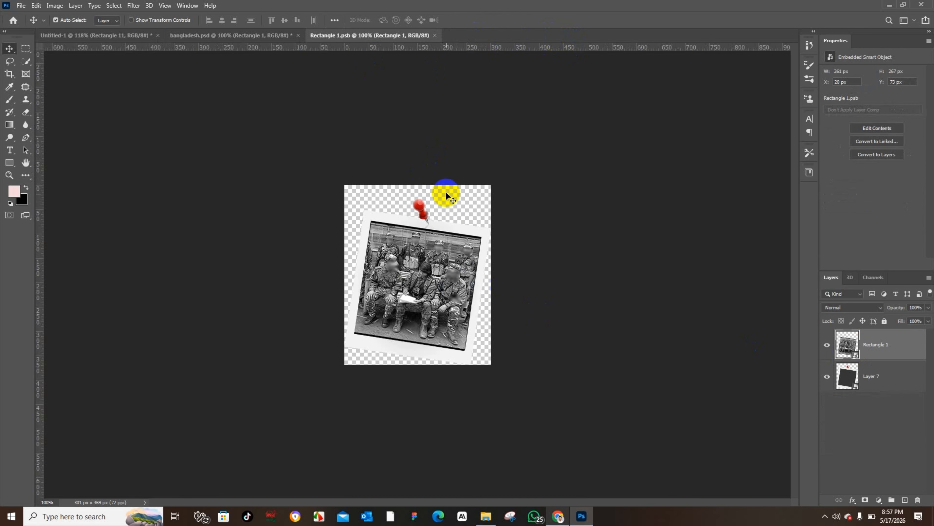
click(824, 348)
mouse_move(386, 261)
mouse_down()
mouse_move(413, 250)
mouse_move(427, 273)
mouse_move(416, 254)
mouse_move(383, 265)
mouse_move(394, 270)
mouse_up()
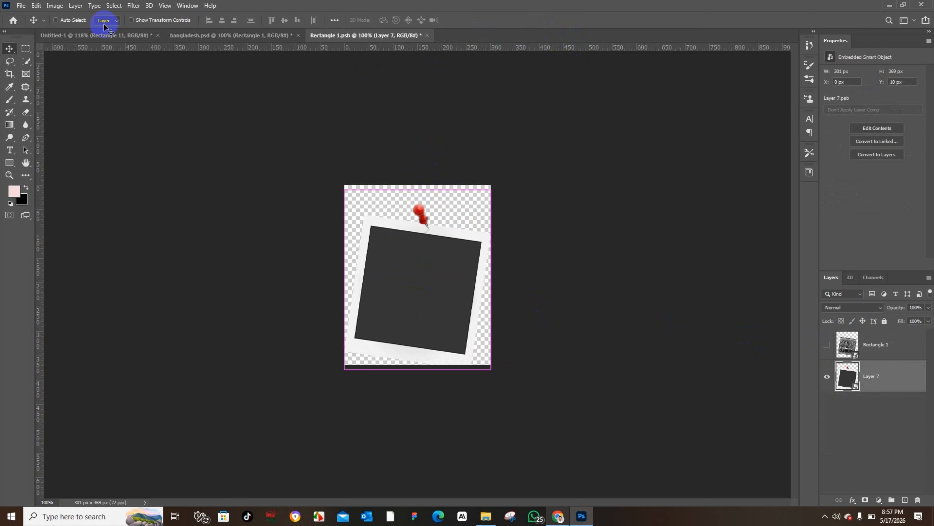
Step: Paste the polaroid frame into the thumbnail and scale it to about 62% beside the soldiers photo
click(109, 35)
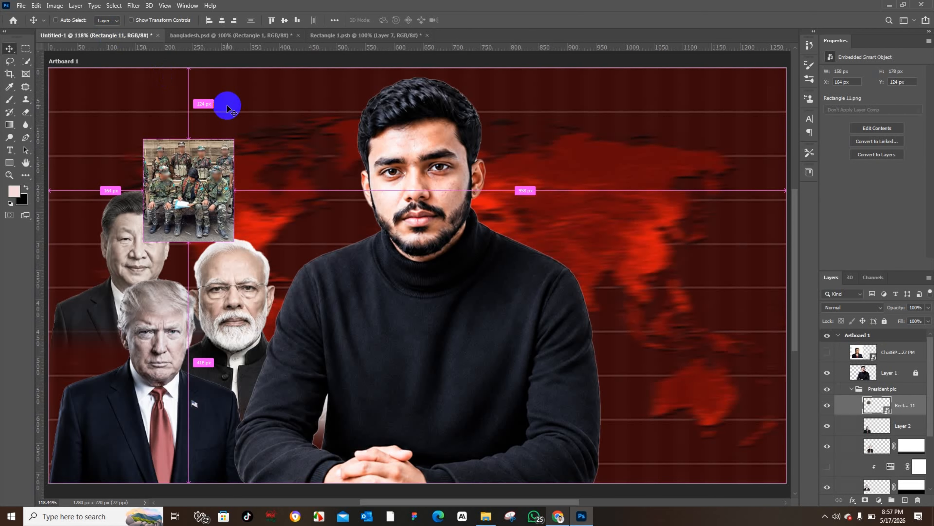
key(ctrl+v)
drag(361, 216, 278, 142)
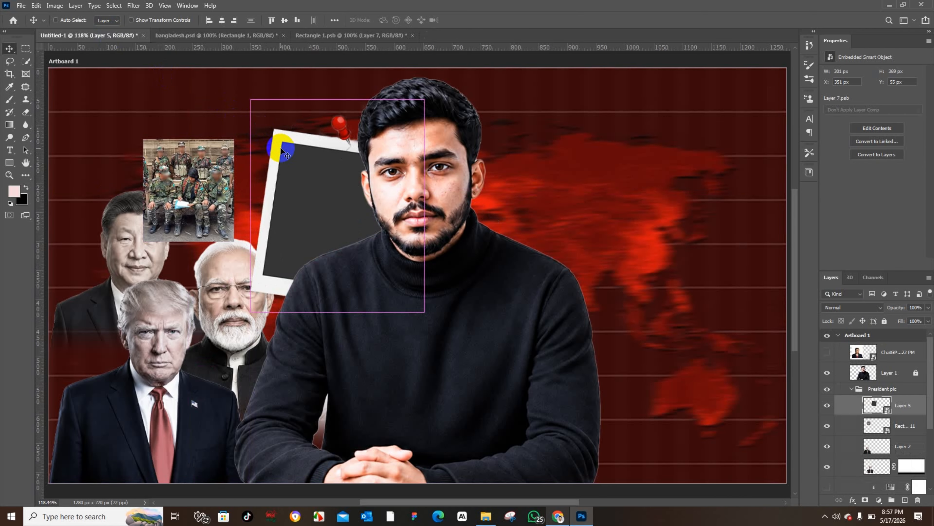
key(ctrl+t)
drag(337, 97, 259, 88)
click(10, 47)
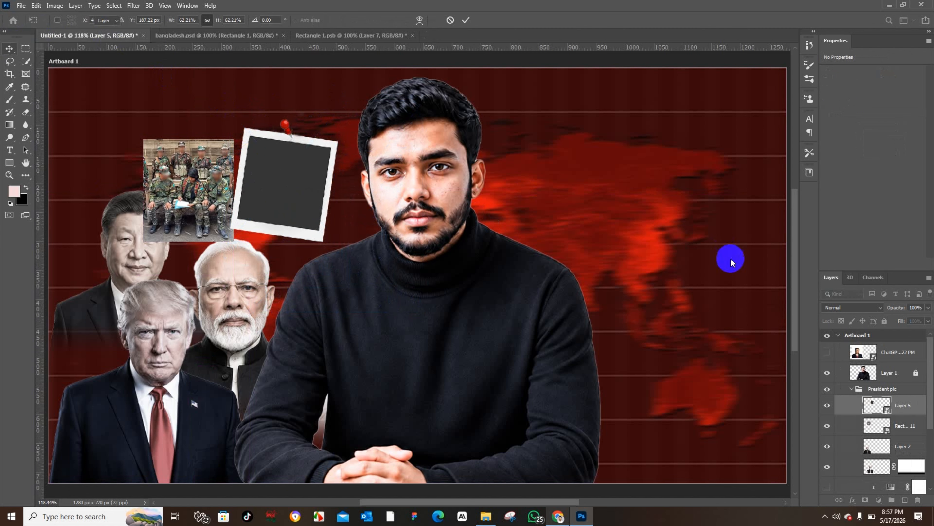
Step: Move the polaroid frame layer out of the President pic group in the layer stack and shift the frame slightly lower
click(902, 410)
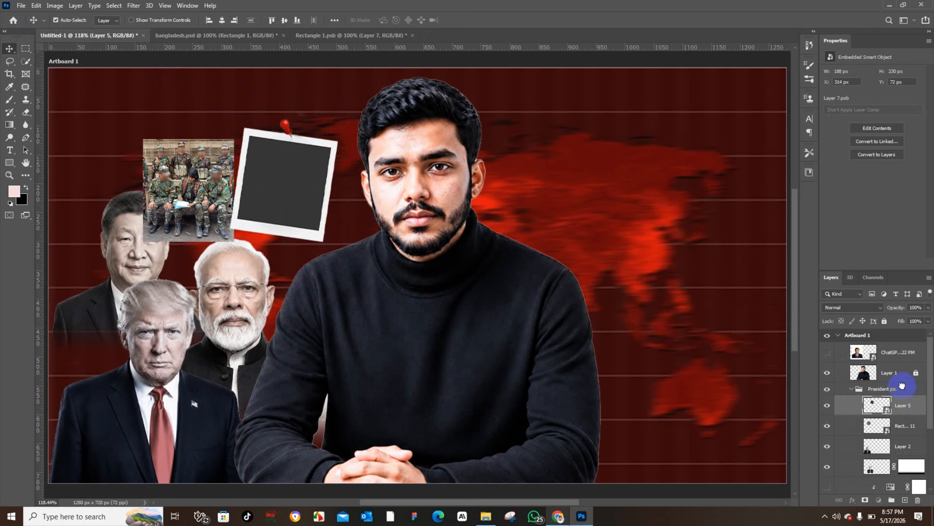
drag(904, 404, 902, 386)
drag(901, 379, 901, 436)
click(851, 412)
drag(300, 211, 312, 247)
Step: Search Pinterest for image frame for documentary and browse the polaroid frame pins
click(558, 516)
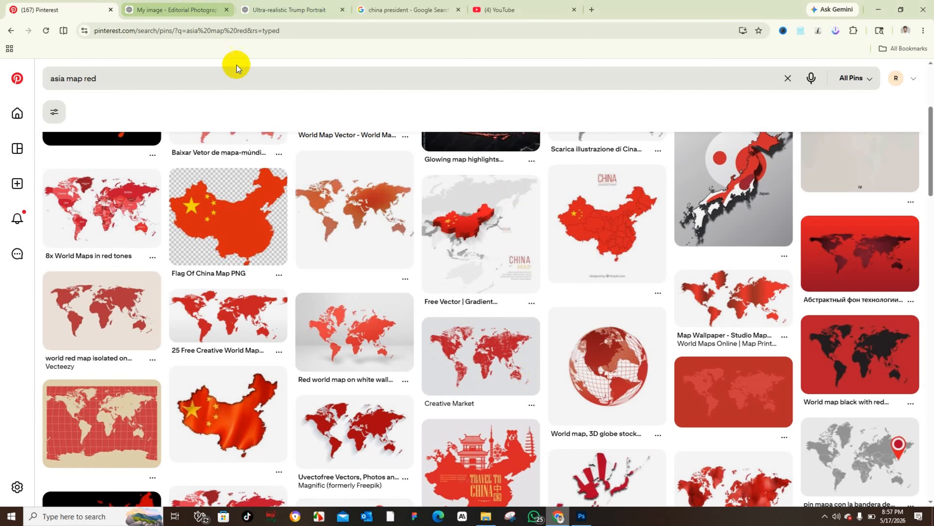
click(240, 86)
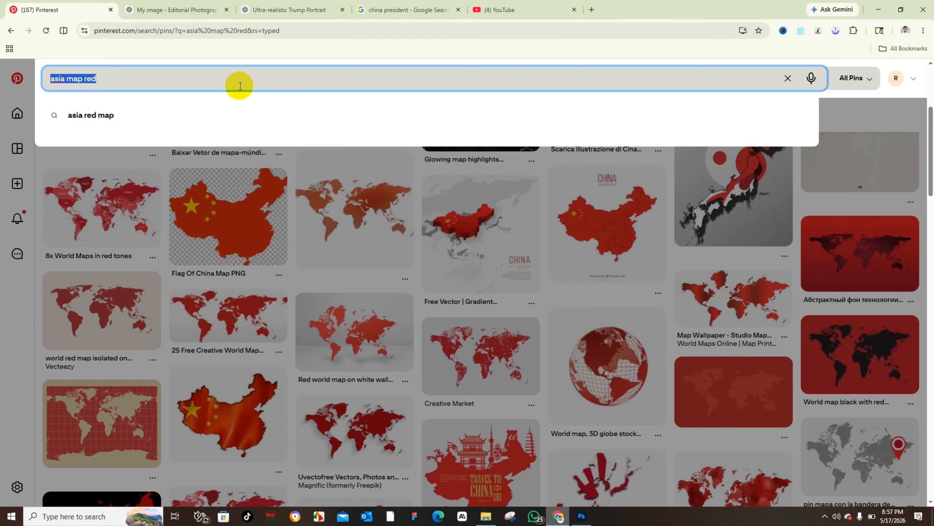
text(image frame)
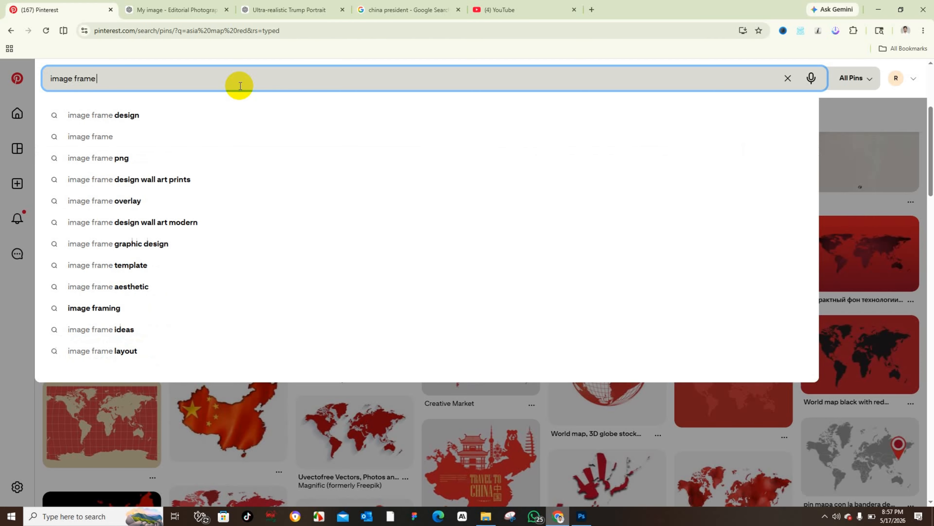
text( for d)
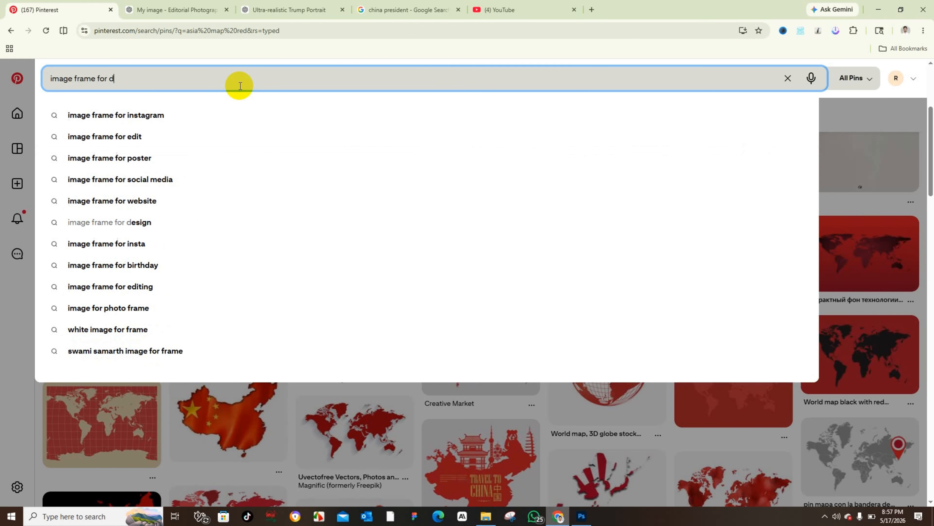
text(ocumentary)
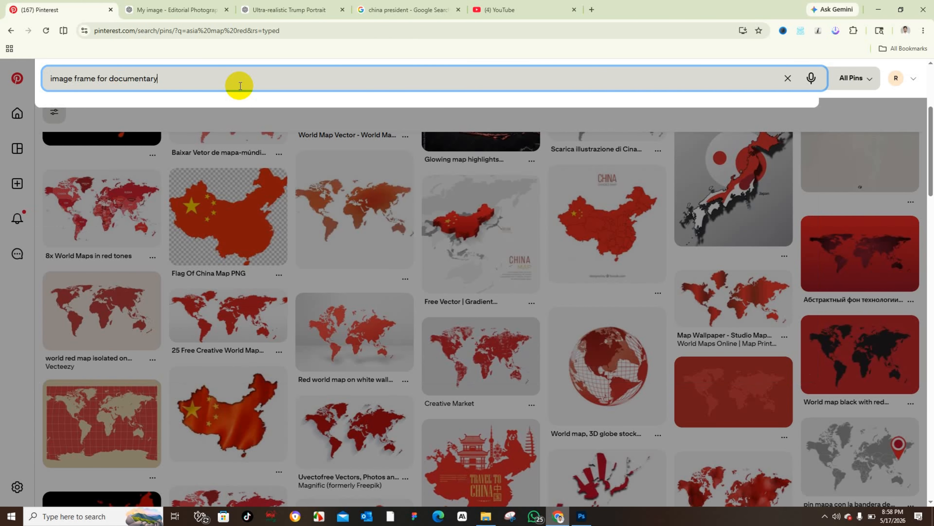
key(Return)
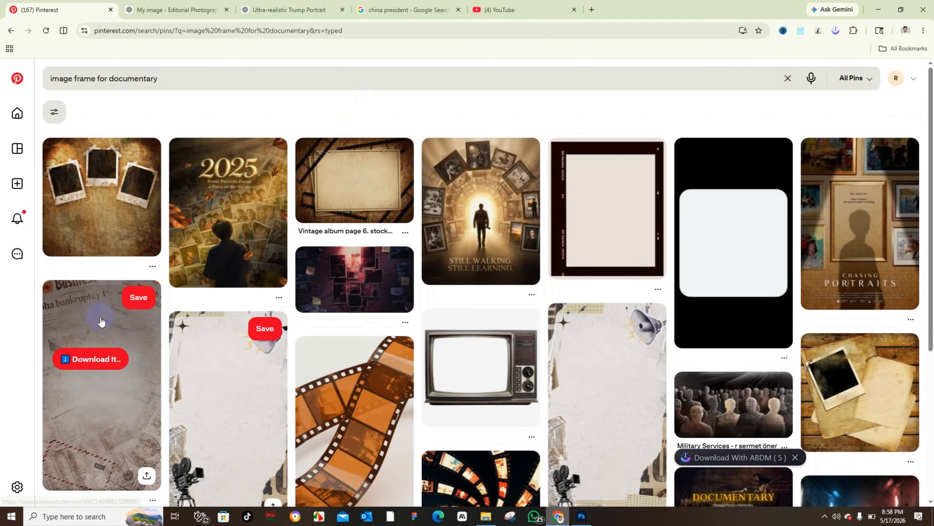
click(112, 218)
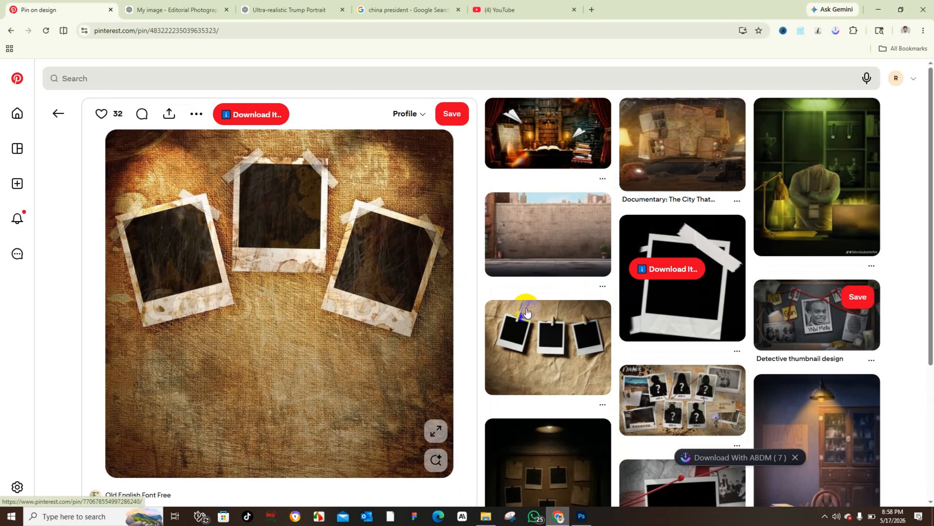
scroll(698, 339, down, 6)
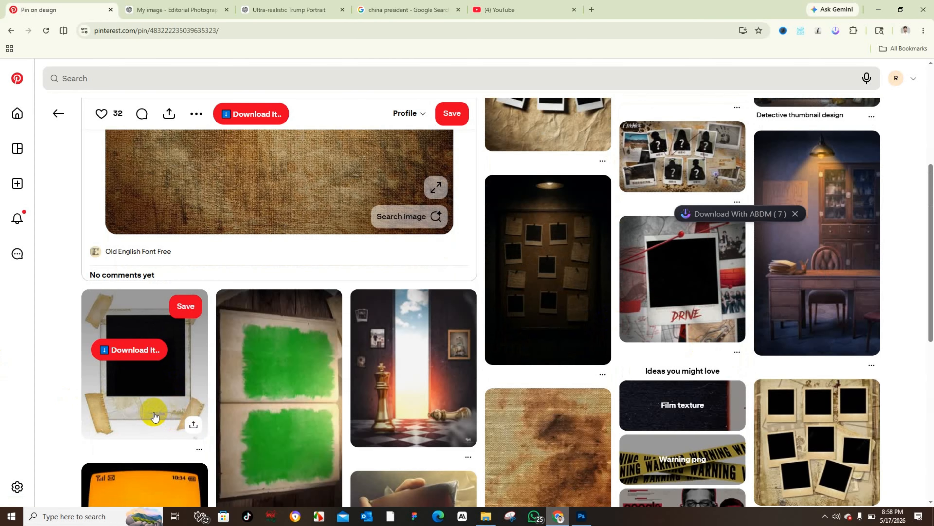
click(154, 412)
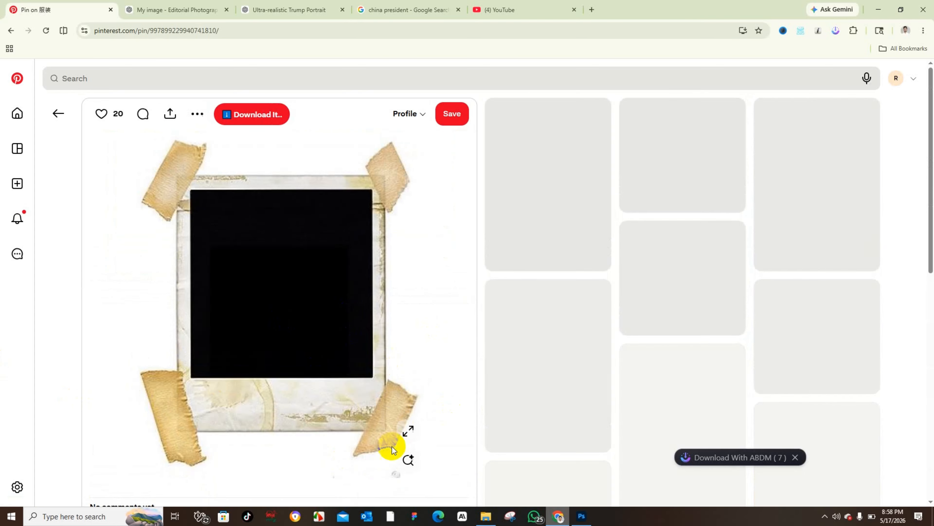
scroll(455, 405, down, 8)
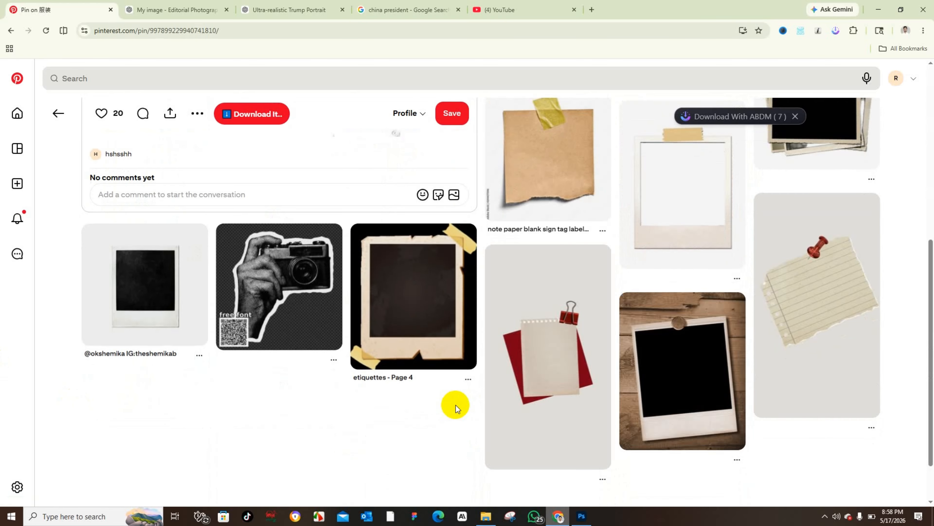
scroll(538, 459, down, 3)
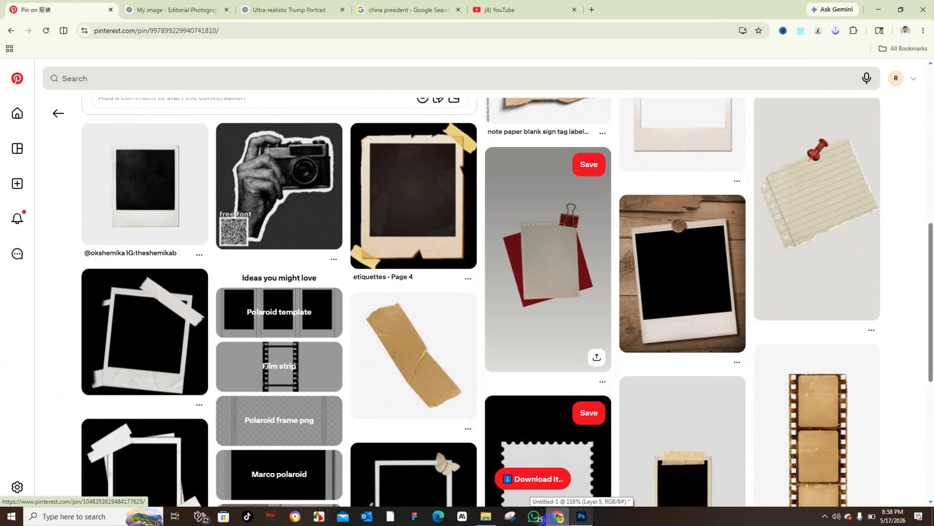
Step: Switch back to Photoshop, nudge the polaroid frame upward and rasterize its layer
click(580, 515)
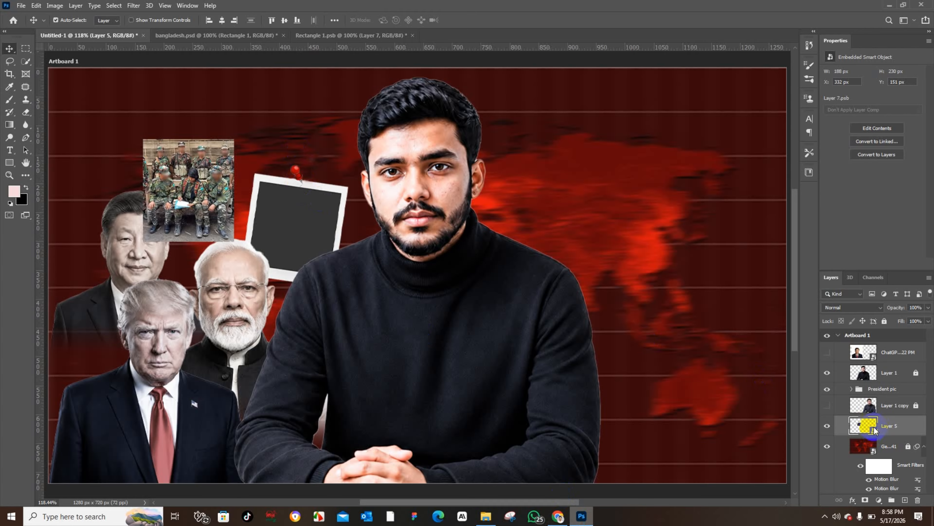
drag(299, 207, 294, 167)
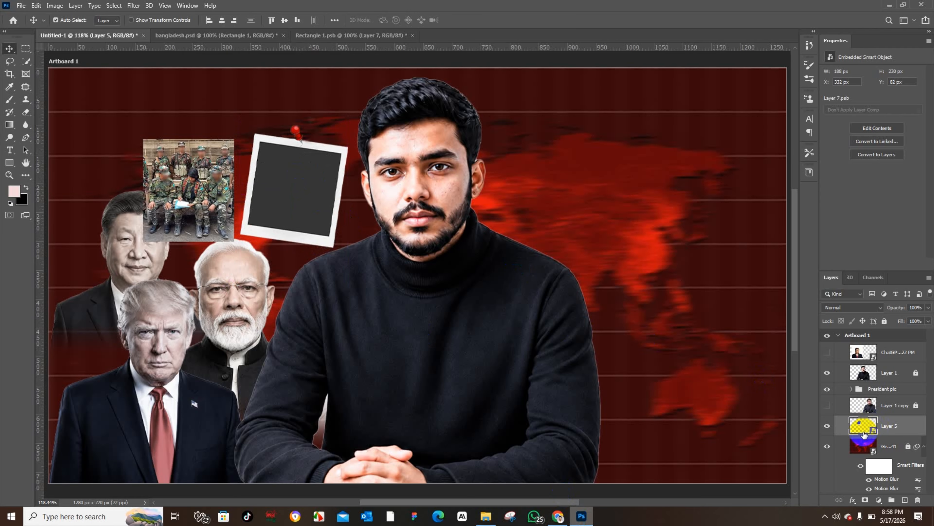
right_click(904, 428)
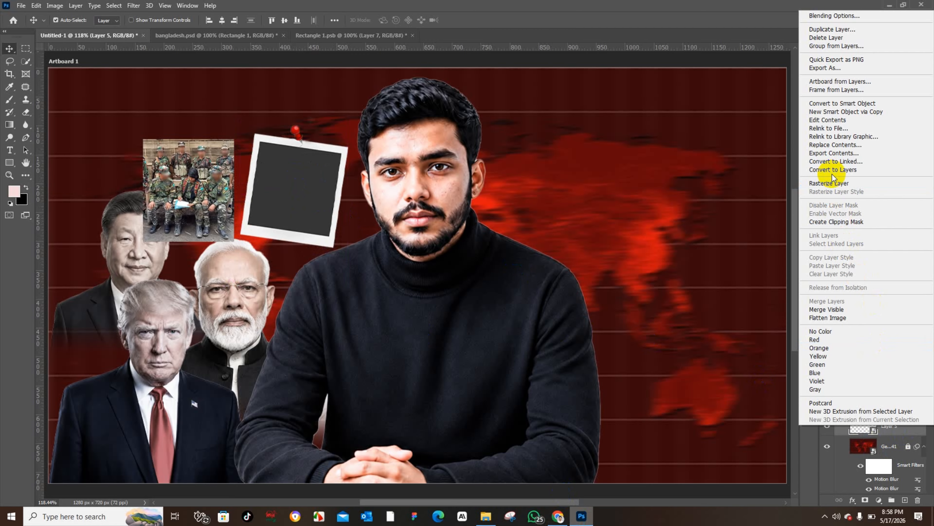
click(829, 183)
Step: Nudge the soldiers photo slightly upward beside the frame
scroll(302, 161, up, 3)
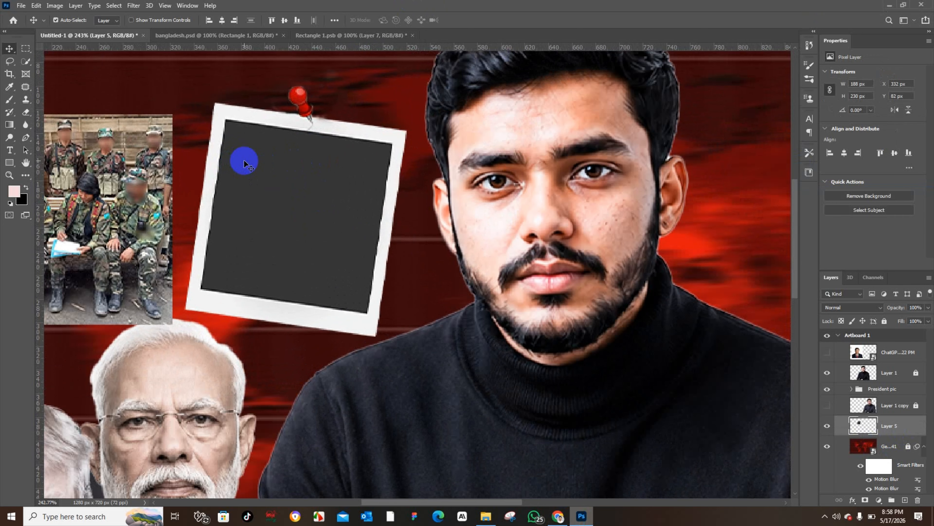
drag(244, 161, 351, 213)
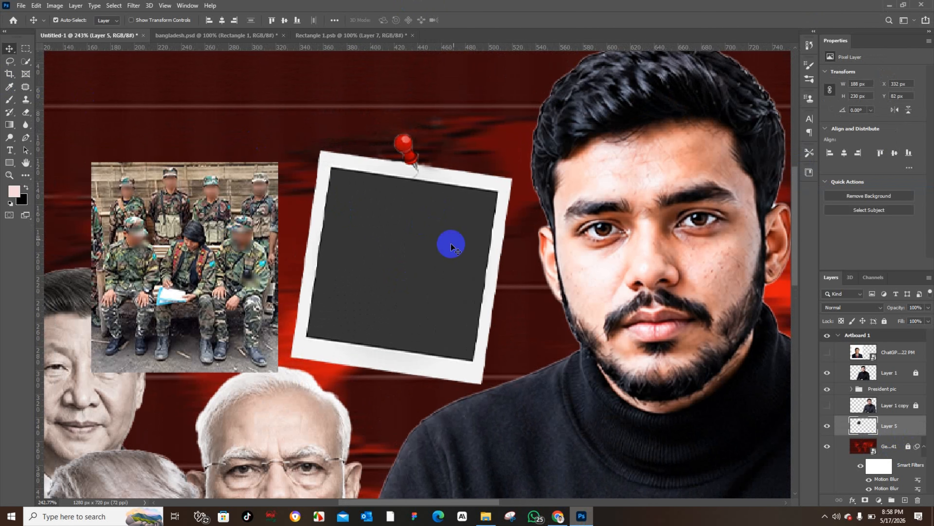
drag(221, 222, 232, 201)
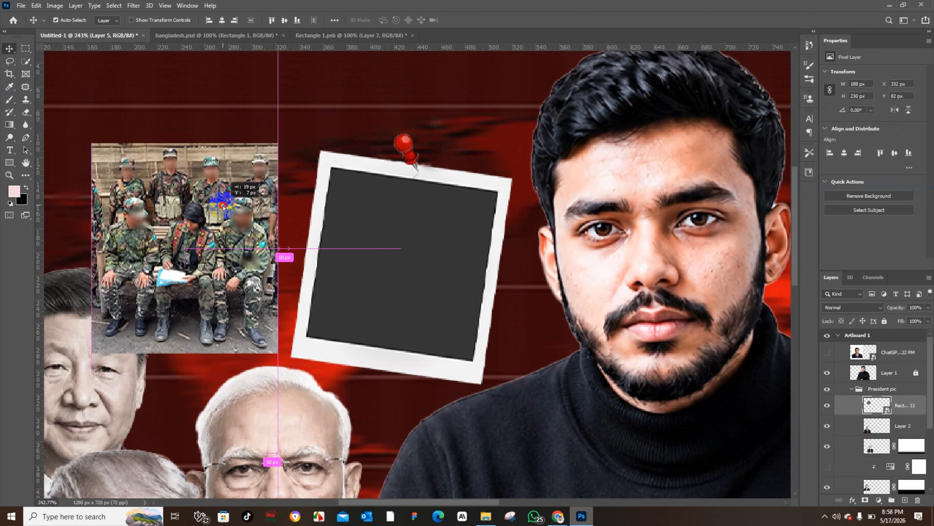
Step: Draw a rectangle about 164 × 186 px with a white stroke over the soldiers photo
click(416, 240)
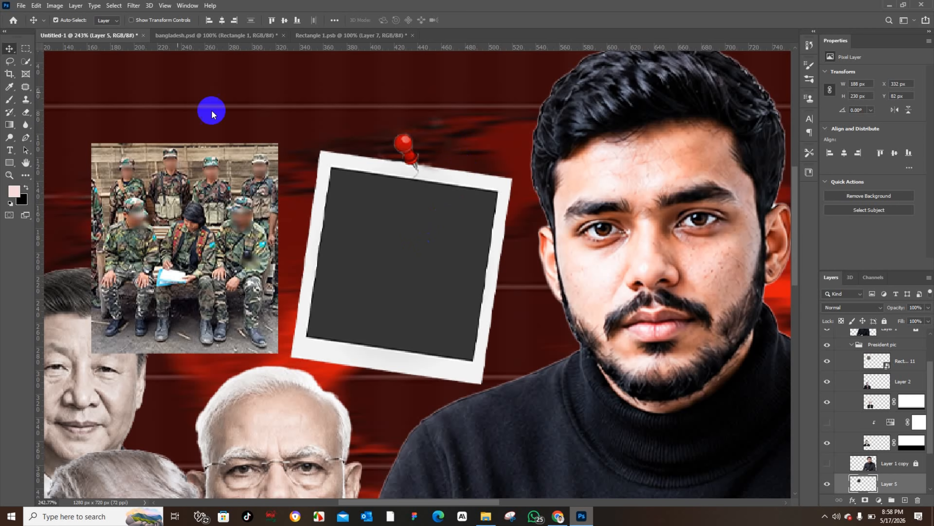
click(25, 138)
click(4, 50)
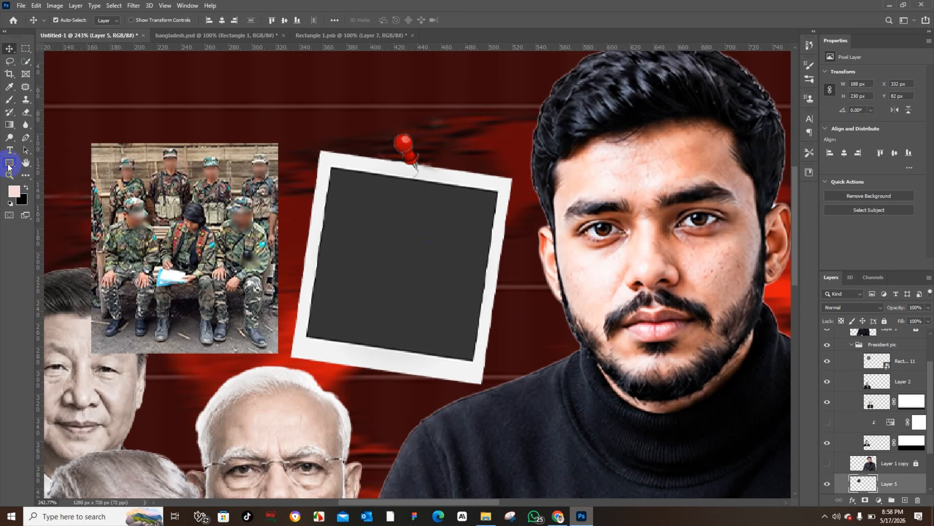
click(333, 181)
click(9, 161)
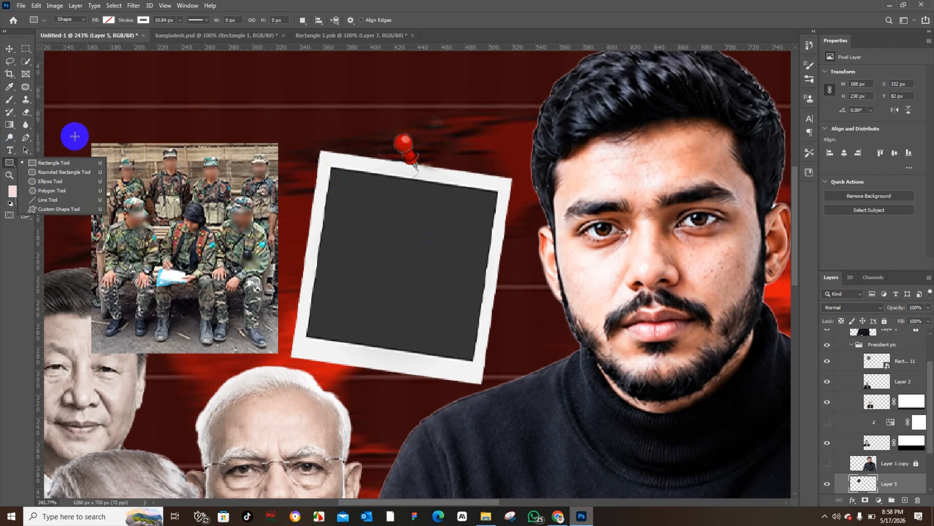
click(55, 157)
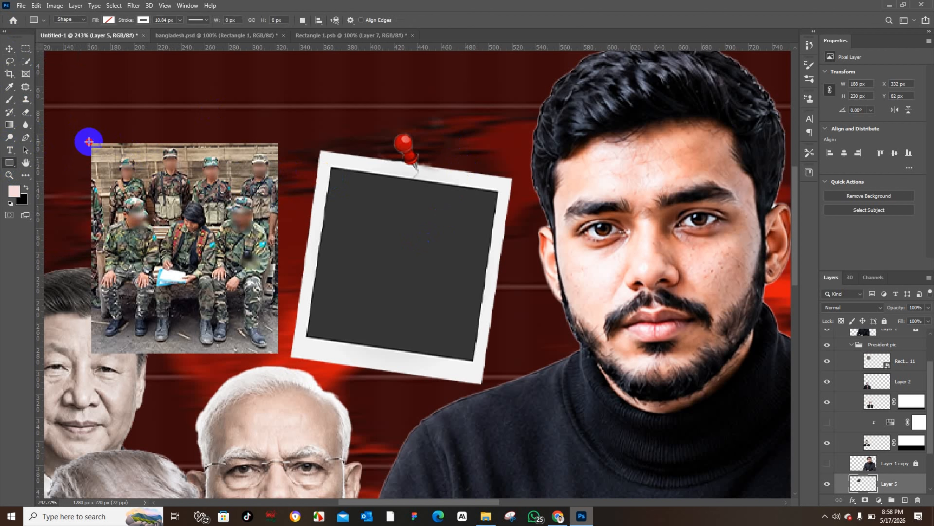
drag(89, 141, 281, 358)
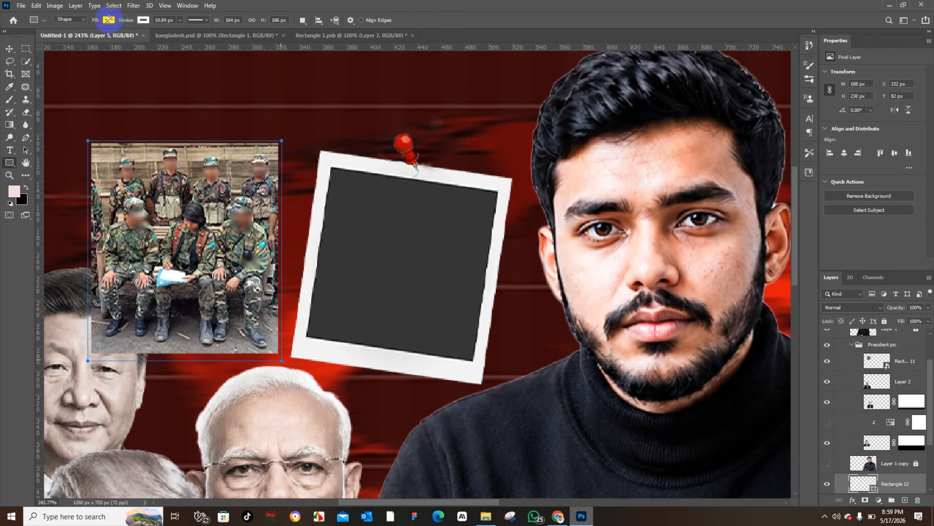
Step: Move the new rectangle onto the polaroid frame
click(9, 48)
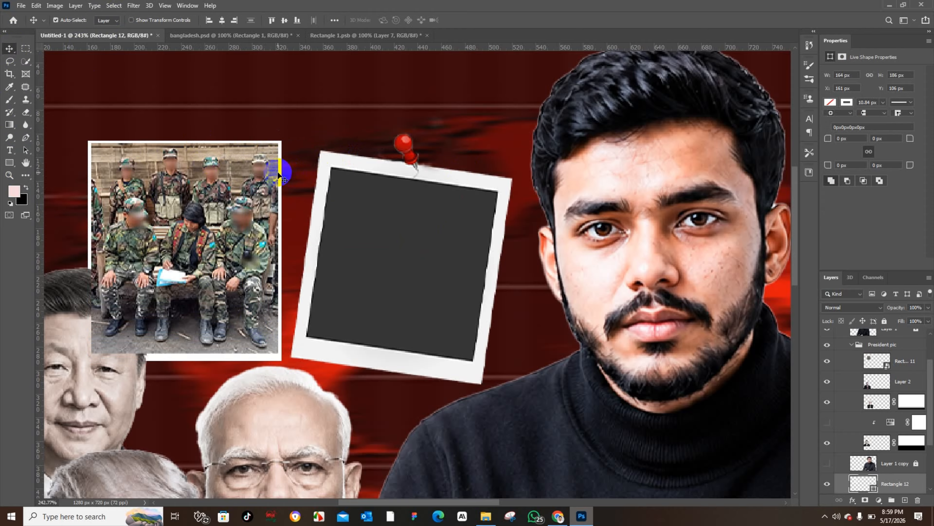
drag(281, 176, 384, 190)
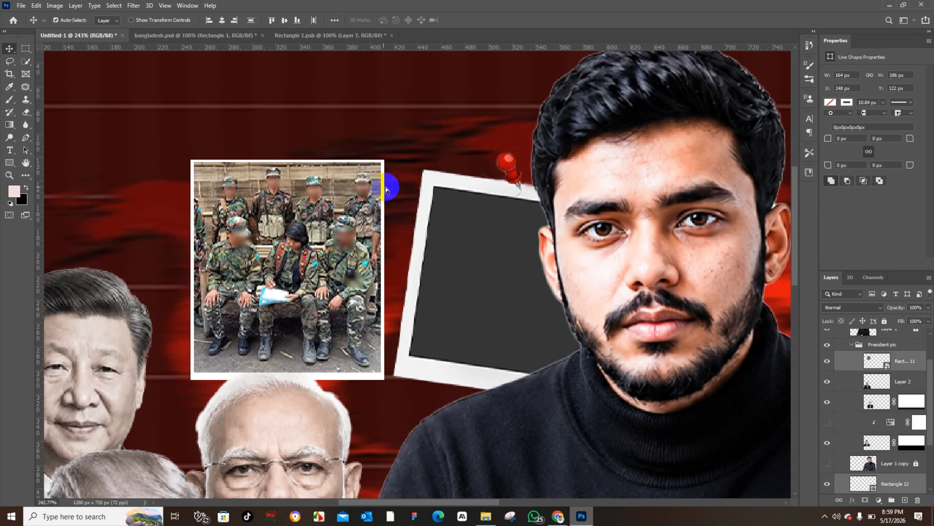
key(ctrl+z)
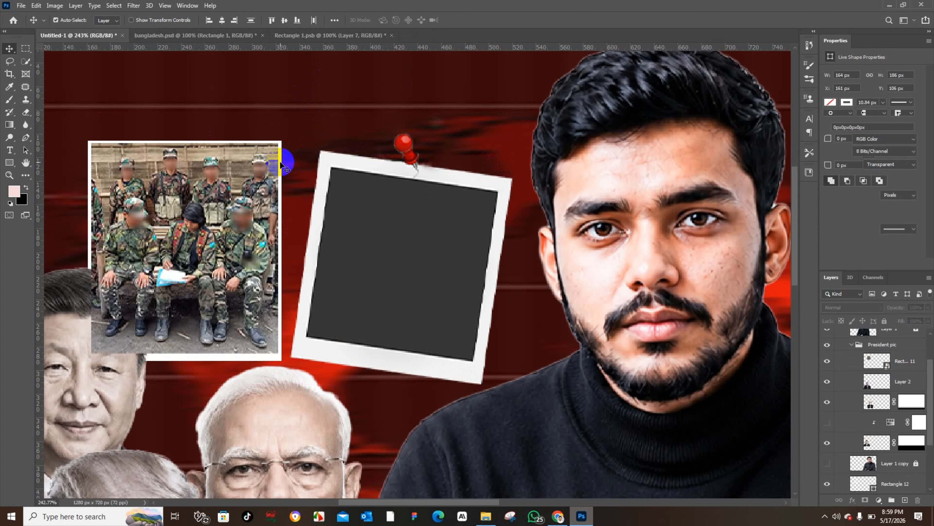
drag(282, 165, 493, 164)
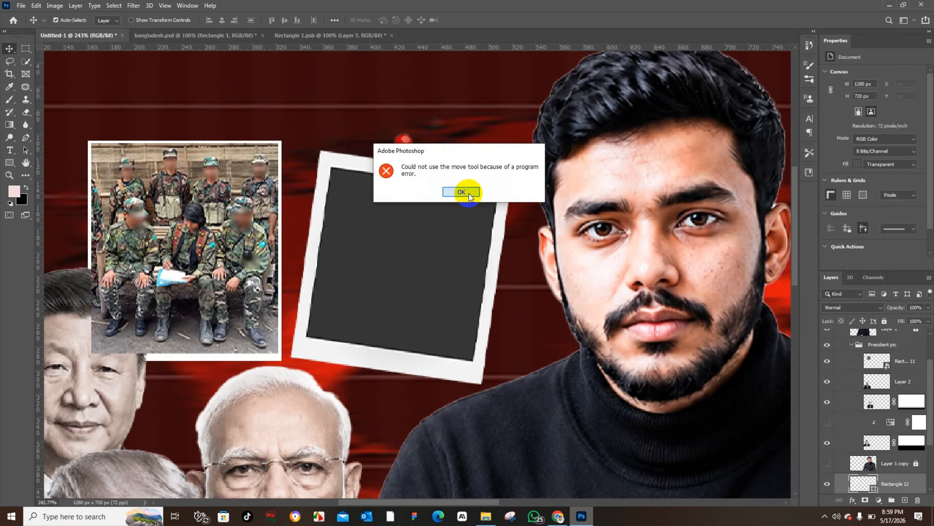
click(462, 192)
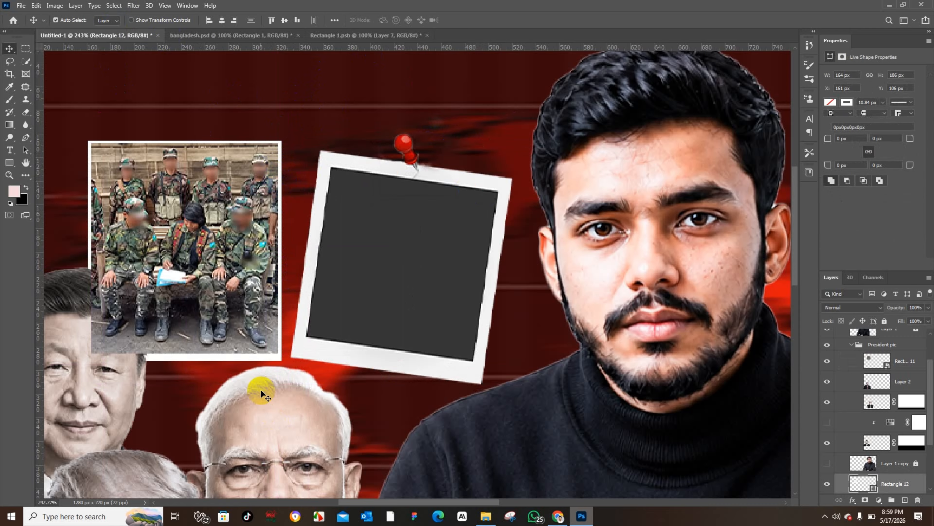
drag(266, 364, 455, 355)
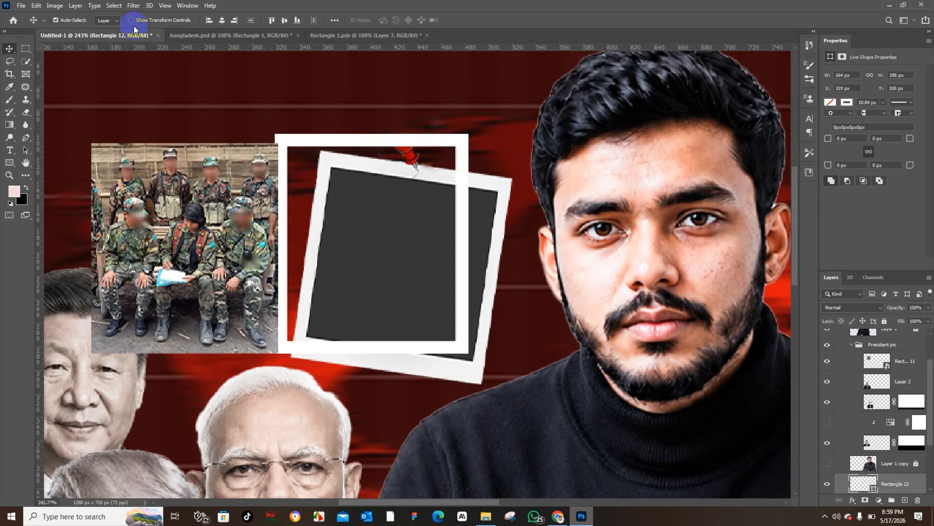
Step: Set the rectangle's fill to a reddish-brown colour
click(7, 165)
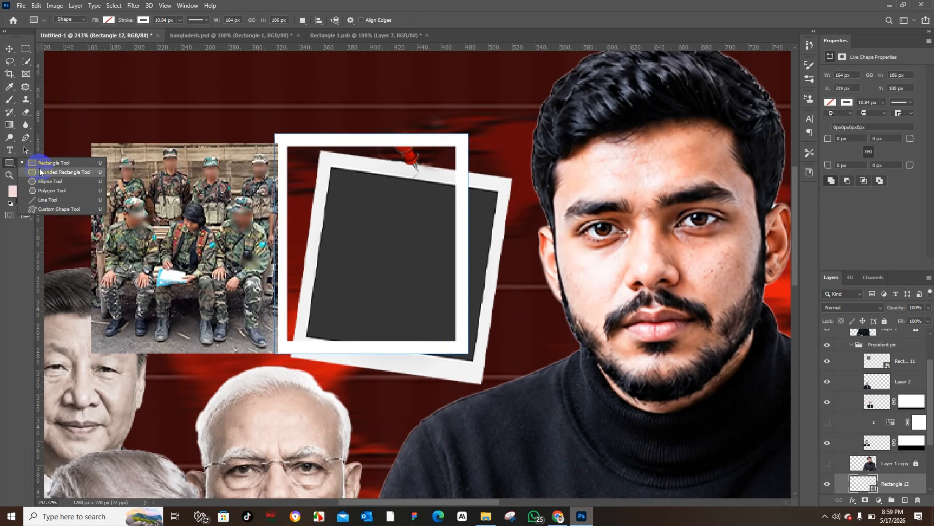
click(109, 20)
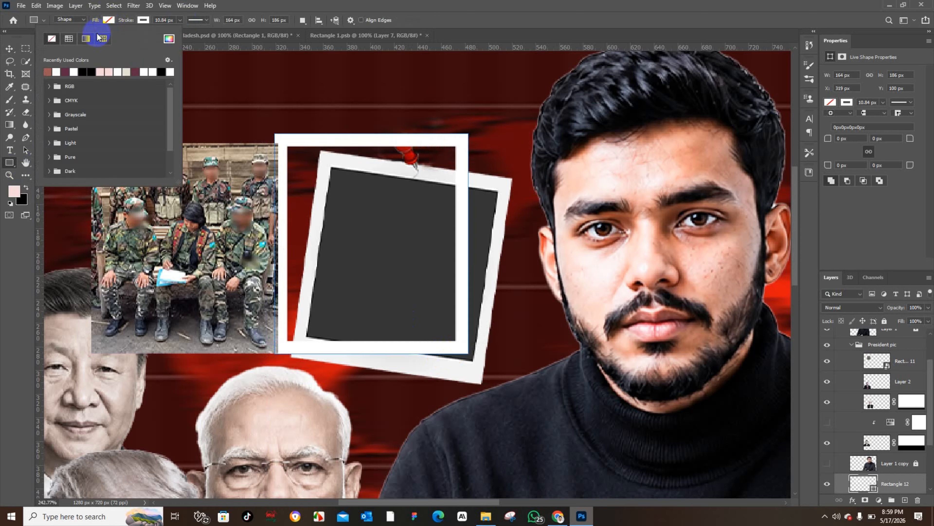
click(68, 70)
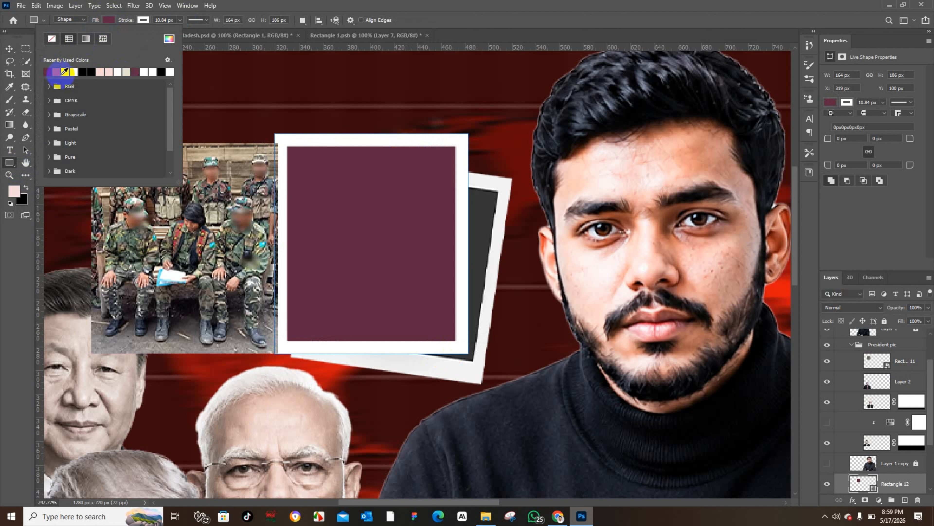
click(62, 72)
click(65, 71)
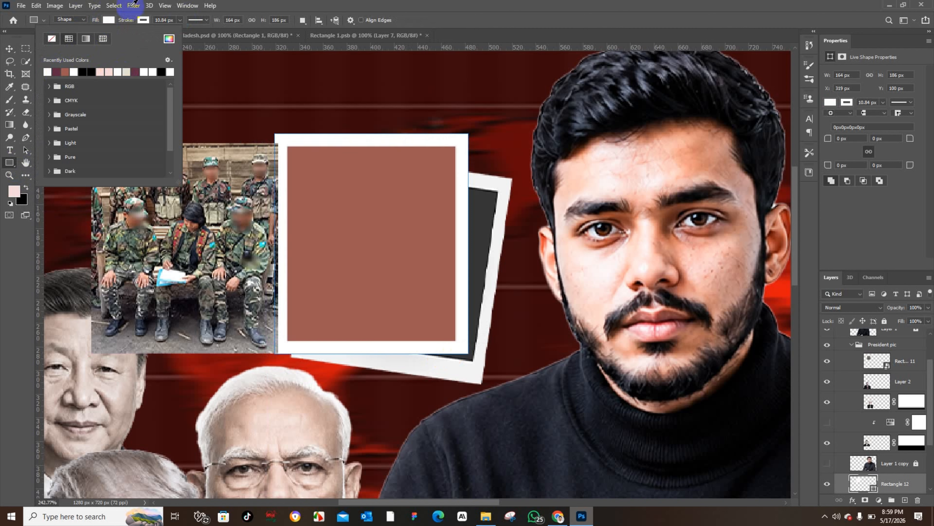
click(143, 21)
Step: Reposition the filled rectangle over the polaroid frame's photo area
click(6, 50)
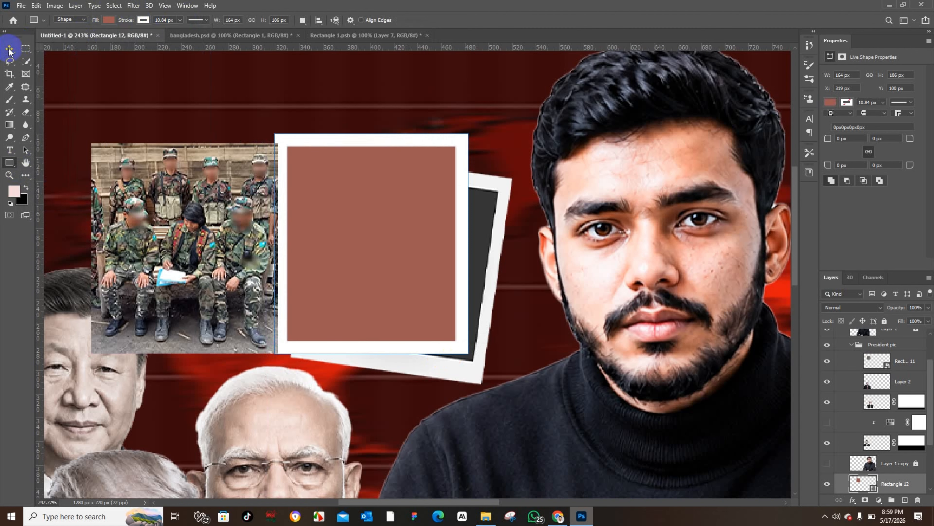
click(9, 49)
click(369, 220)
drag(368, 220, 413, 252)
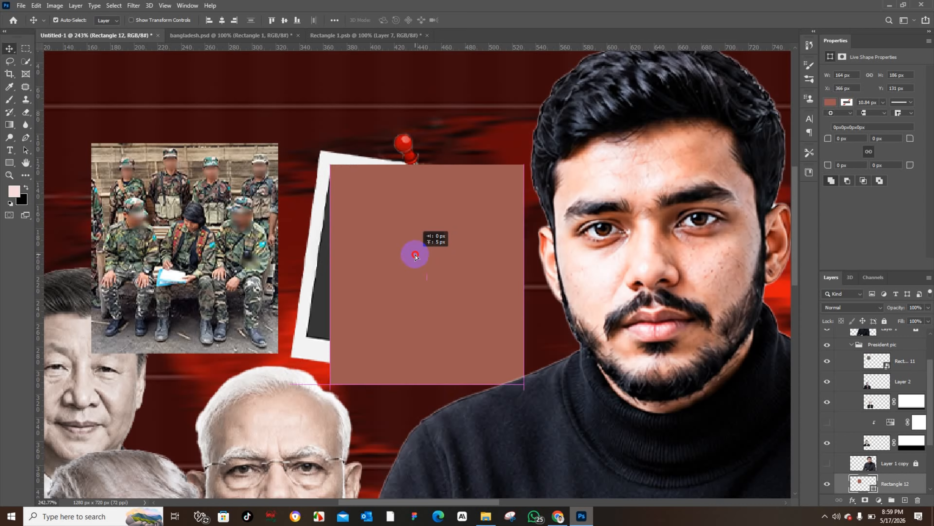
Step: Convert the reddish-brown rectangle layer into a smart object
right_click(902, 486)
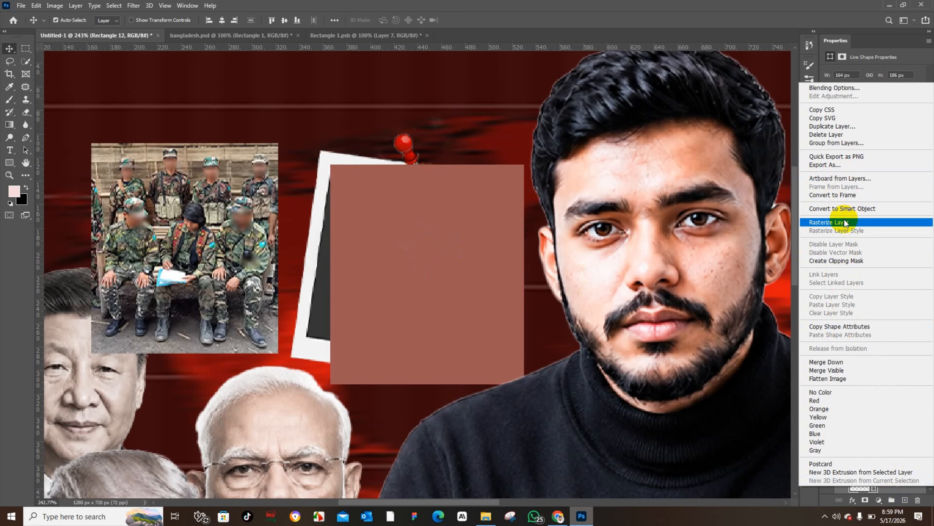
click(360, 230)
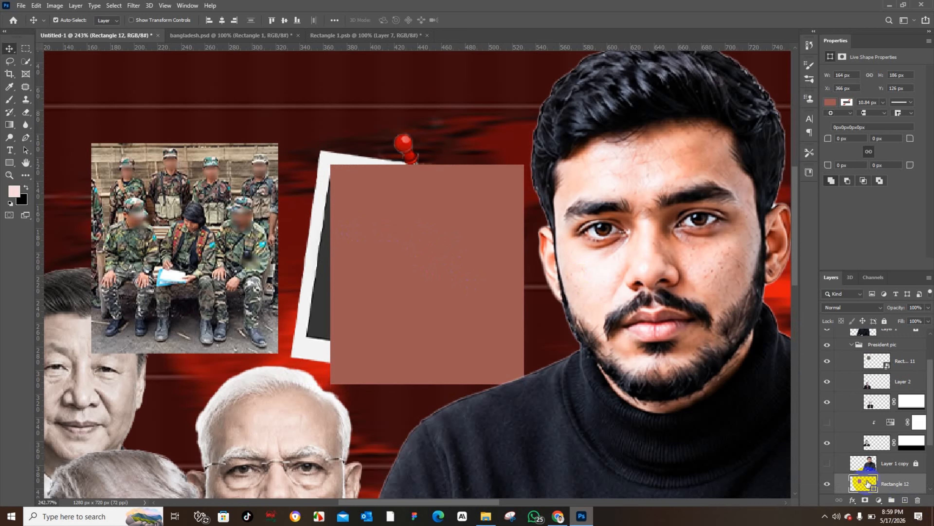
right_click(887, 490)
click(865, 202)
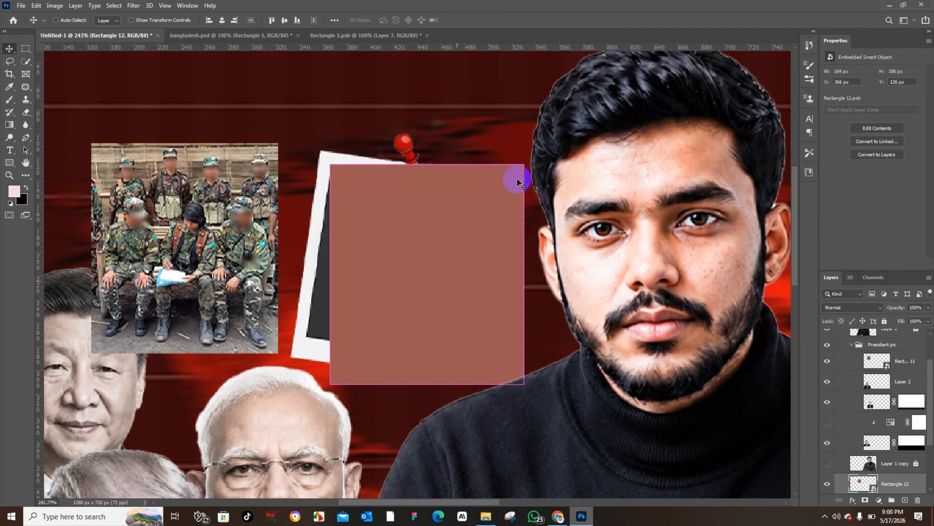
Step: Distort the rectangle's corners so it fits the tilted photo area of the polaroid frame
key(ctrl+t)
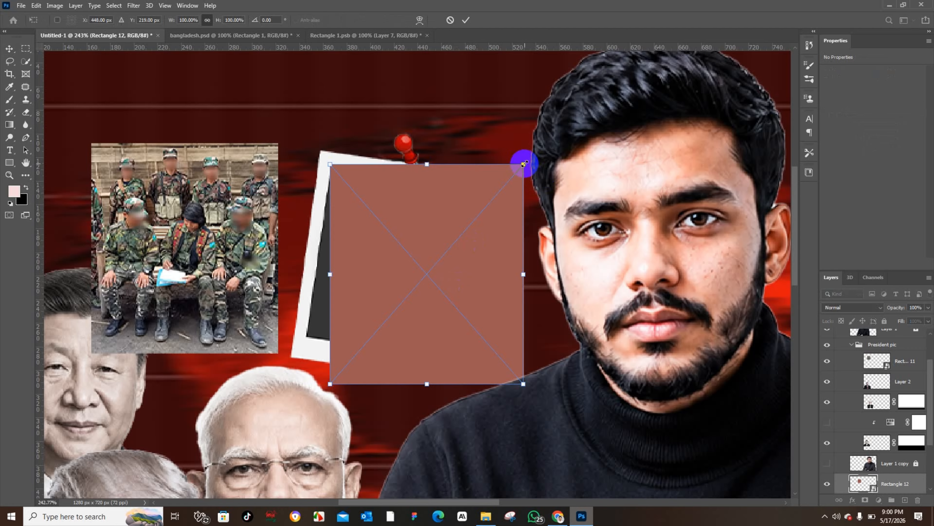
drag(524, 165, 497, 191)
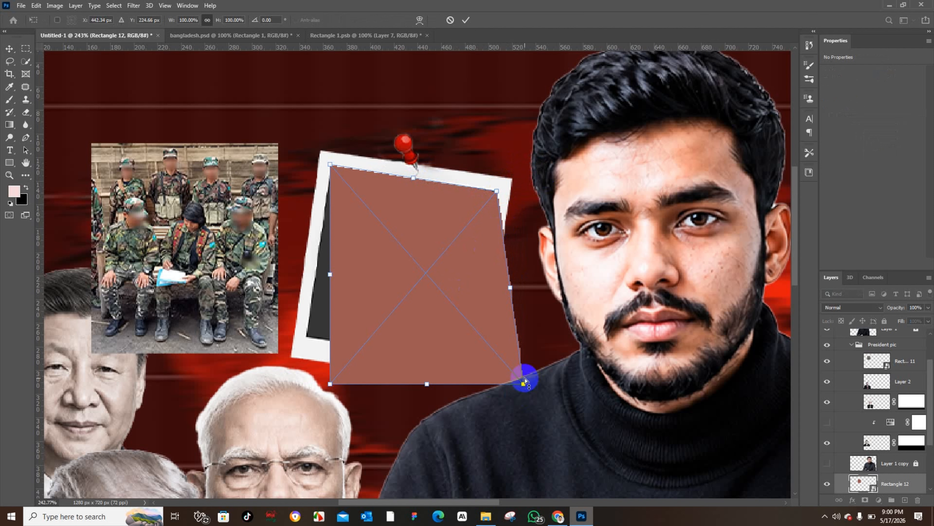
drag(505, 384, 470, 361)
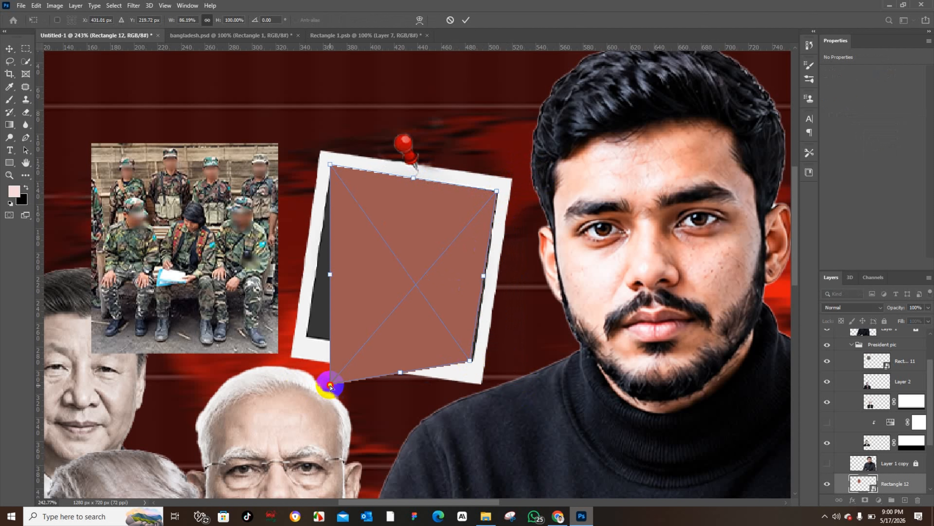
drag(330, 385, 305, 338)
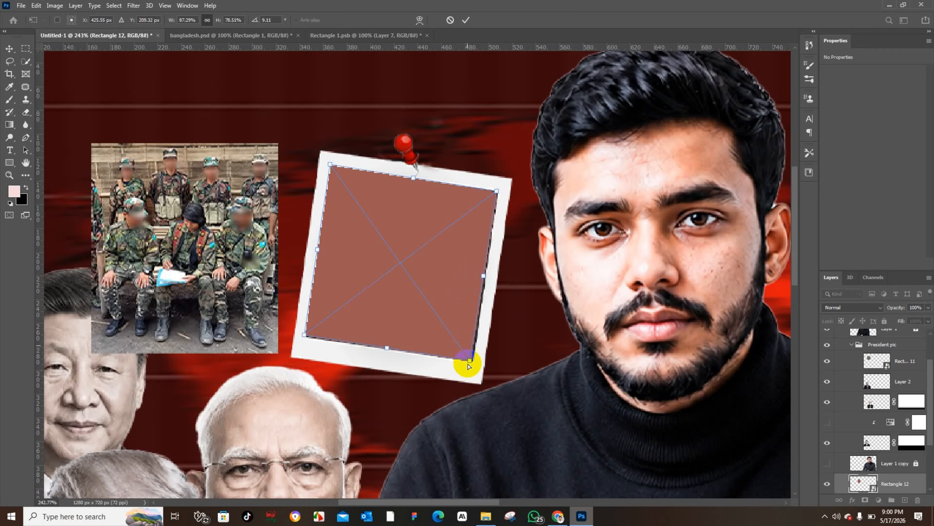
drag(472, 362, 472, 363)
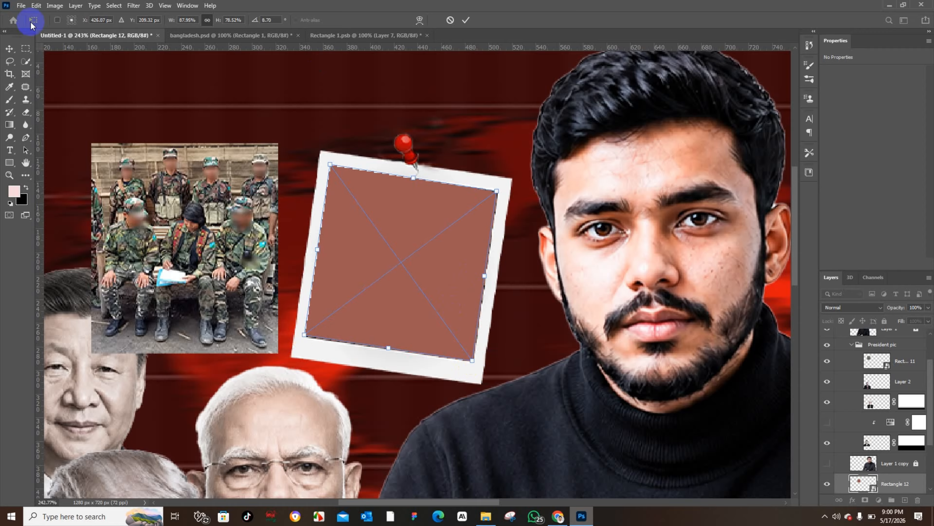
click(9, 49)
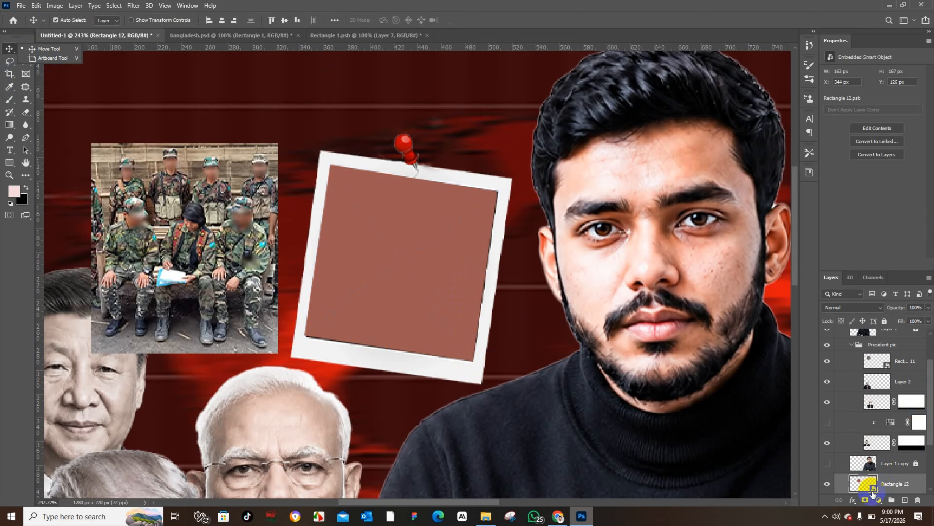
Step: Close the Rectangle 1.psb polaroid document
click(427, 35)
click(463, 192)
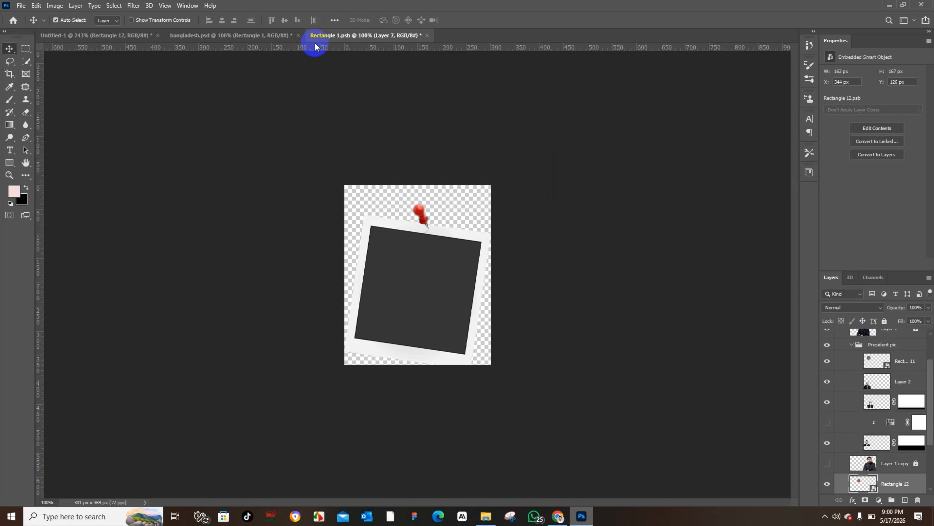
click(918, 516)
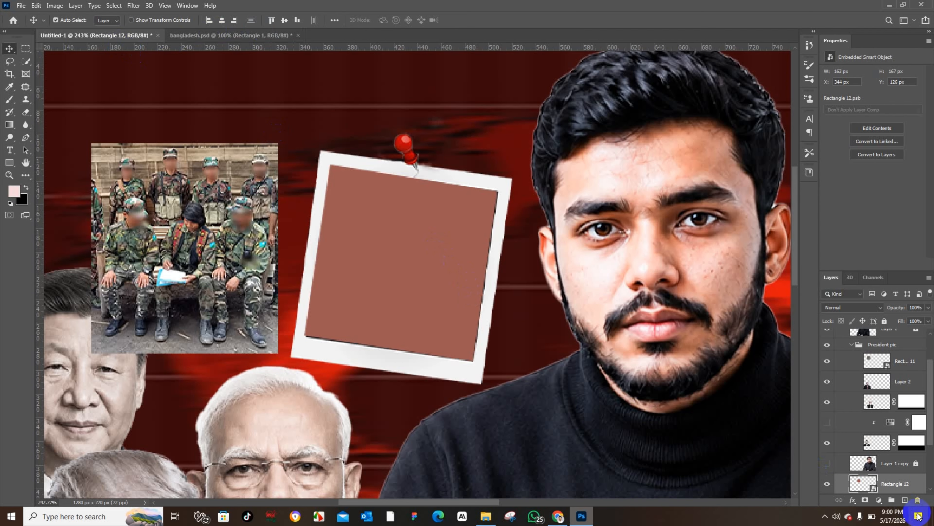
Step: Open the rectangle smart object's contents, place Rectangle 11.png inside it, and rasterize that soldiers layer
double_click(873, 489)
click(404, 284)
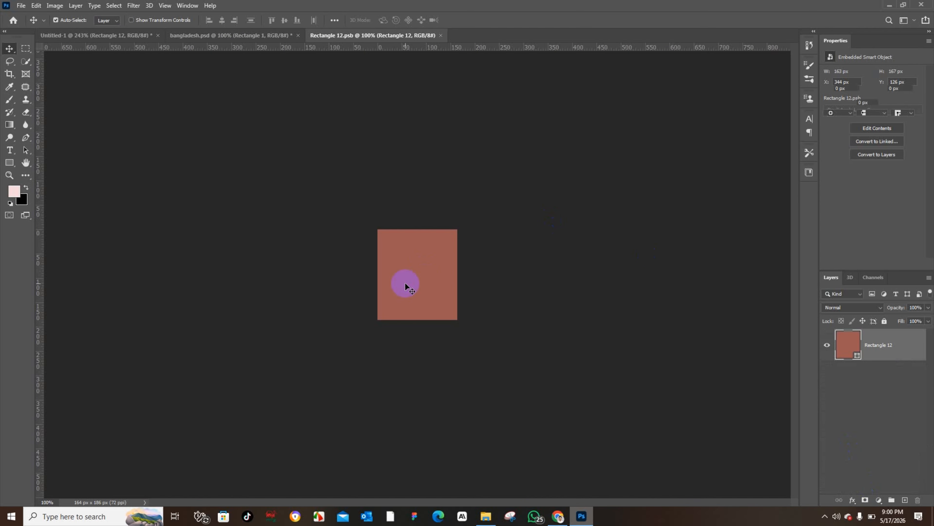
click(41, 4)
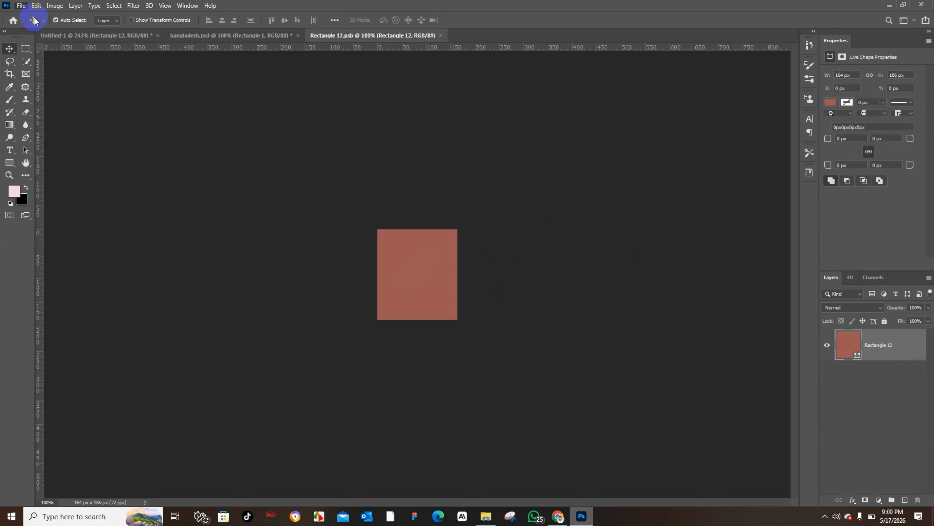
click(21, 5)
click(66, 204)
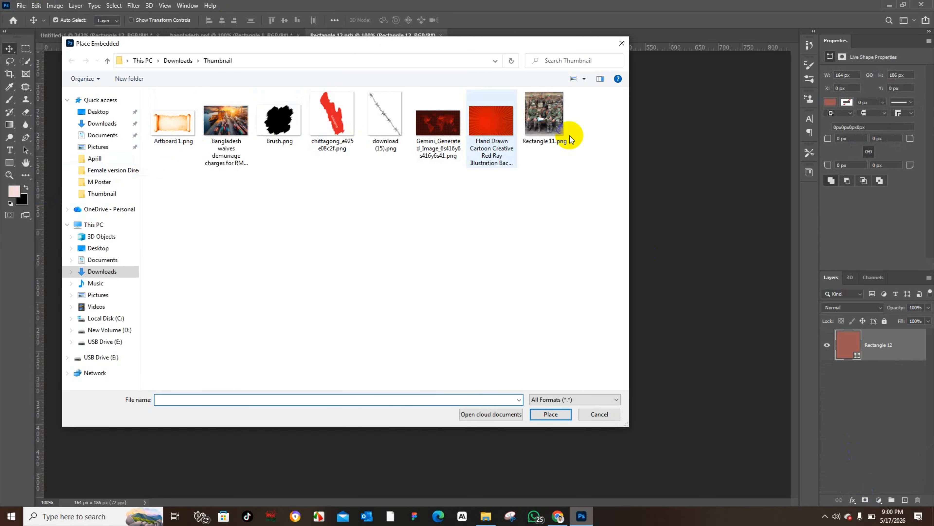
click(548, 121)
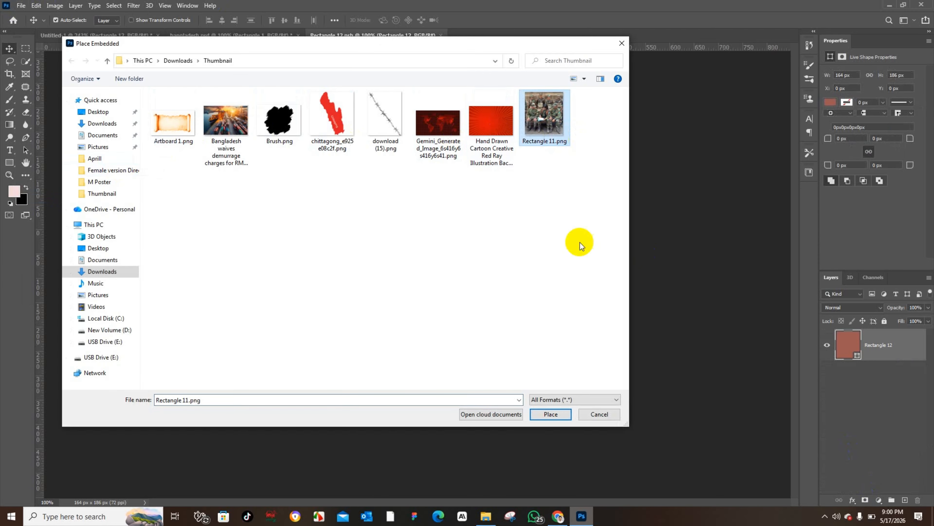
click(551, 414)
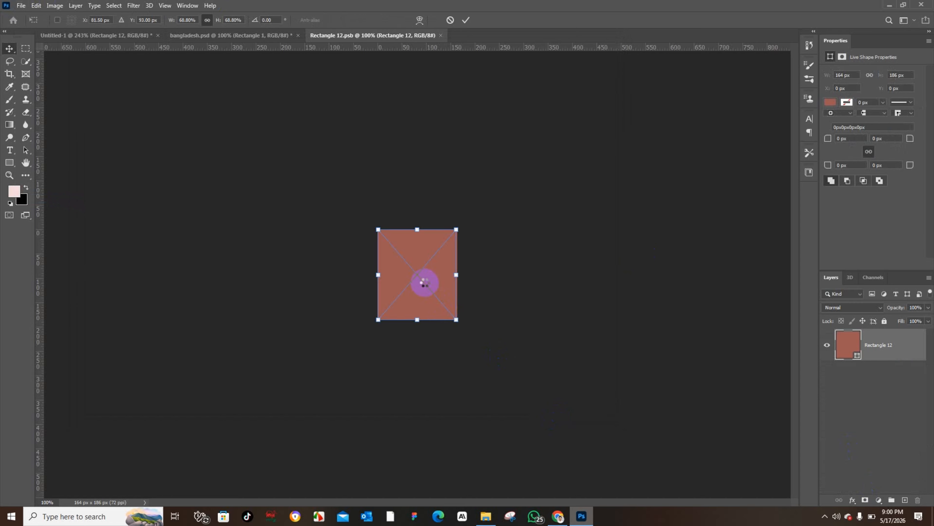
click(9, 48)
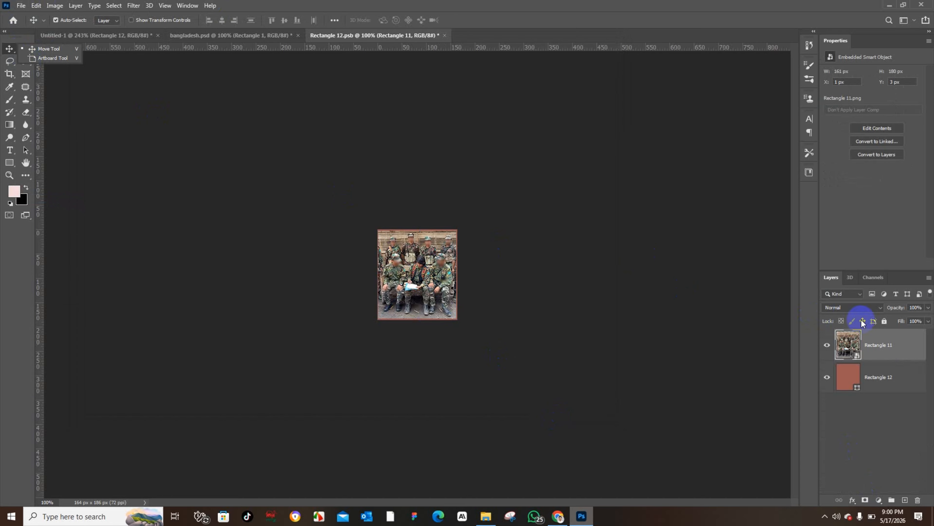
right_click(871, 333)
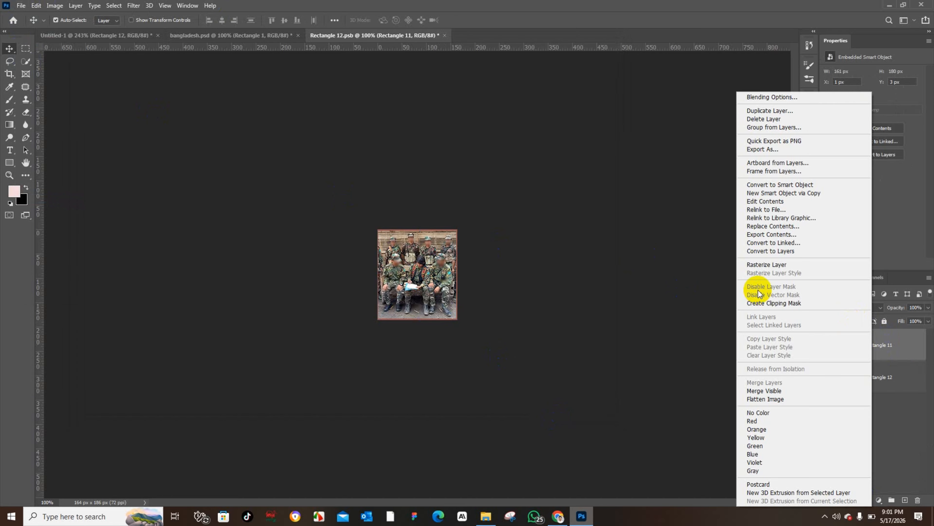
click(766, 265)
Step: Add a new layer above the soldiers photo and fill it with bright red
click(904, 500)
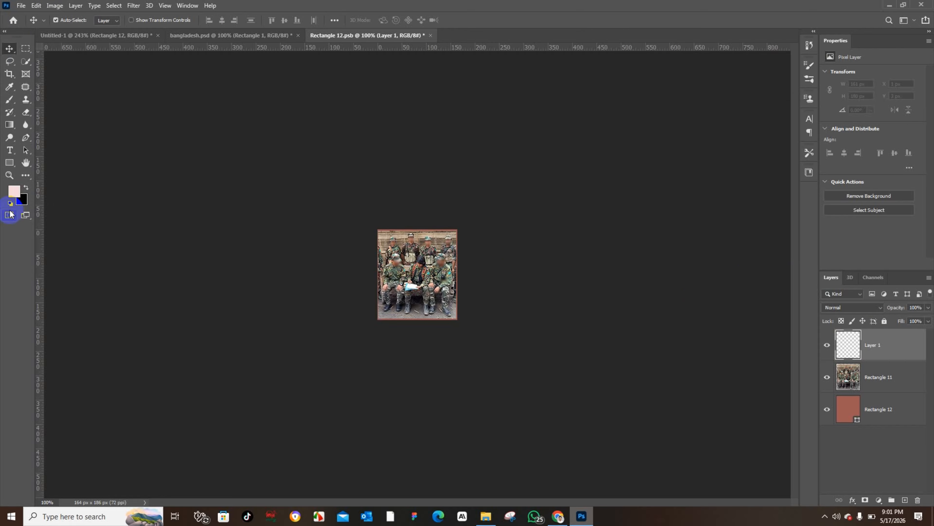
click(11, 193)
click(680, 302)
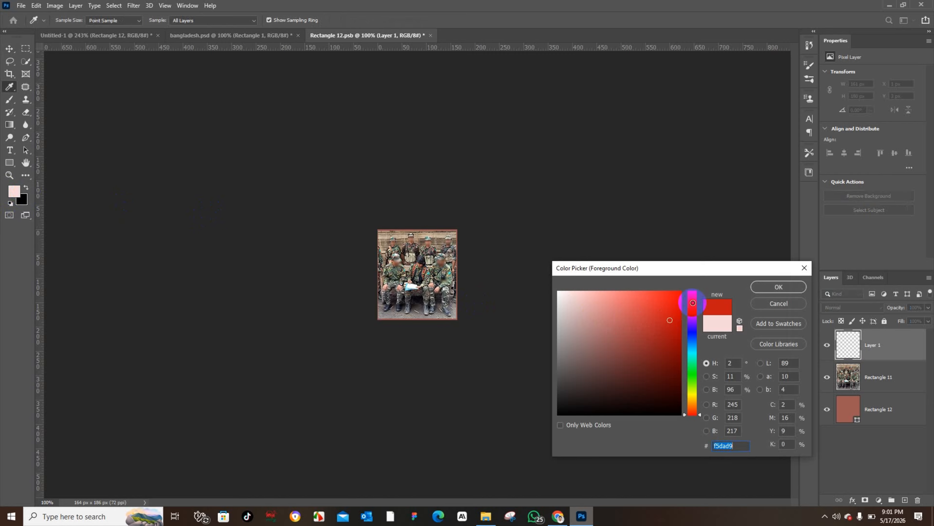
click(779, 286)
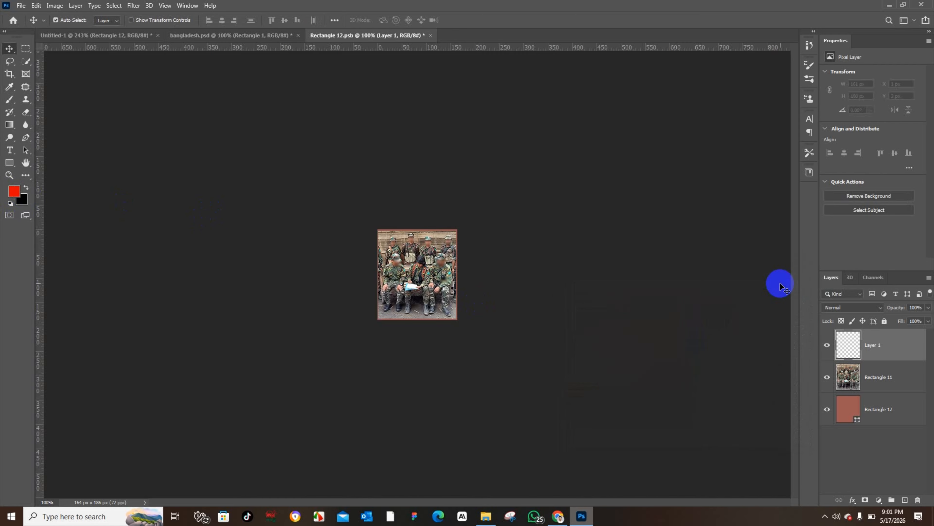
key(alt+BackSpace)
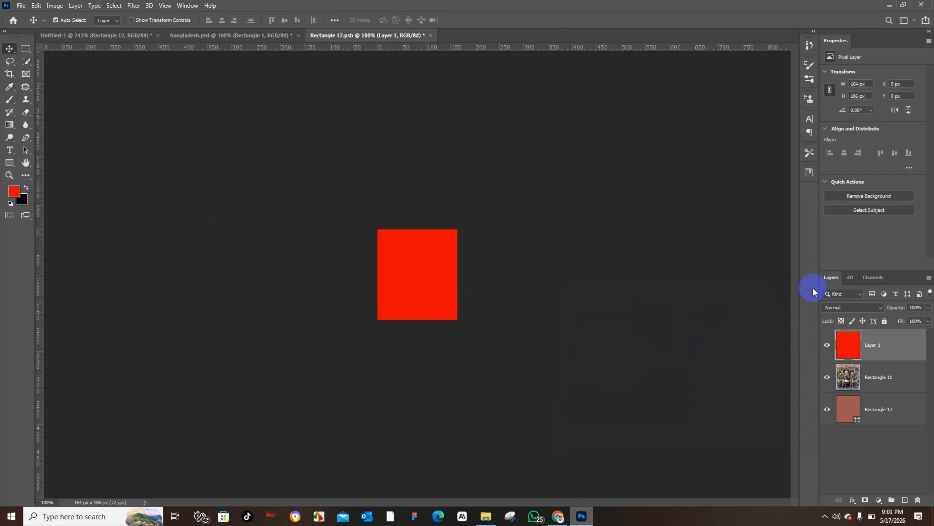
Step: Change the red layer's blending mode
click(834, 308)
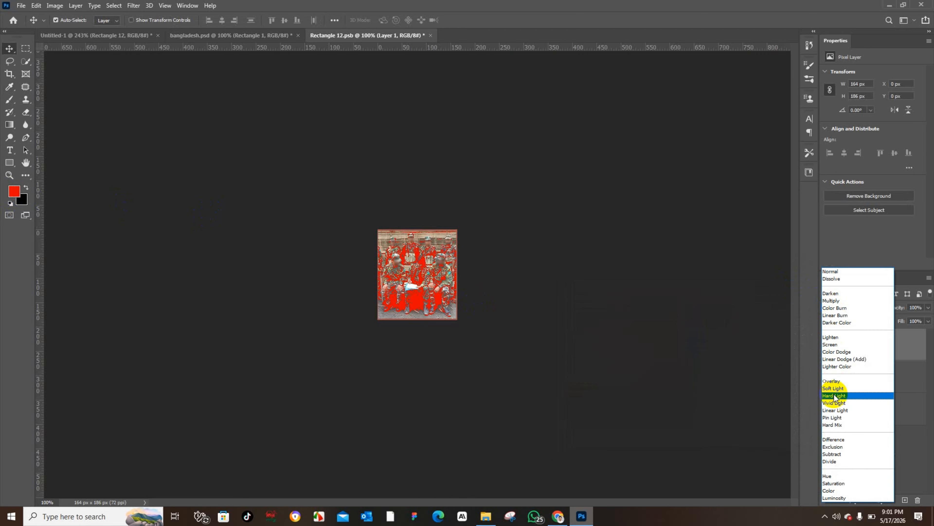
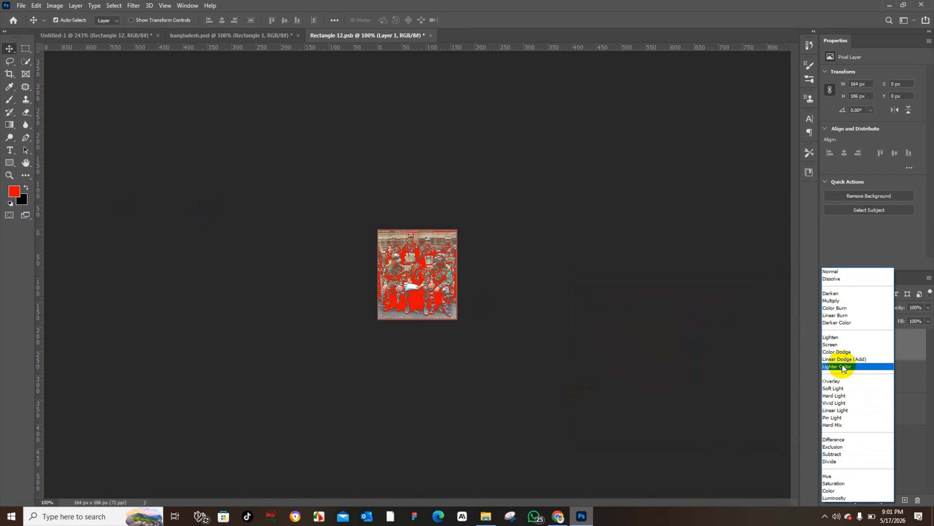
Step: Set the red layer's blending mode to Linear Burn
click(843, 316)
click(707, 316)
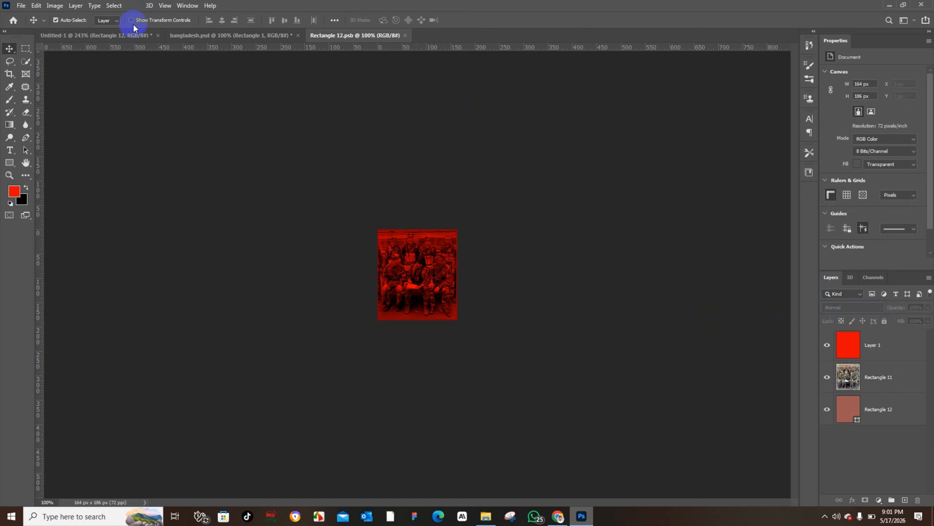
Step: In the thumbnail, delete the leftover original soldiers photo from the upper-left area
click(118, 36)
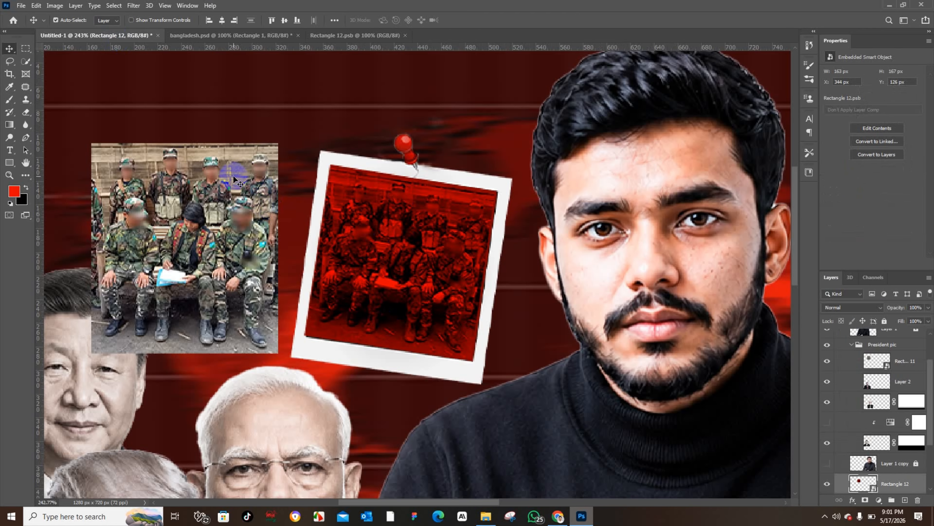
click(185, 180)
key(Delete)
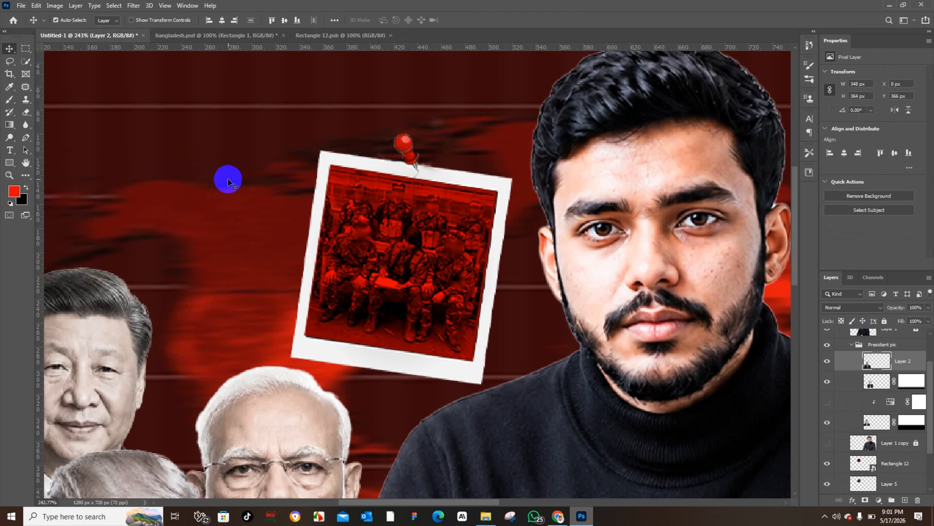
key(ctrl+0)
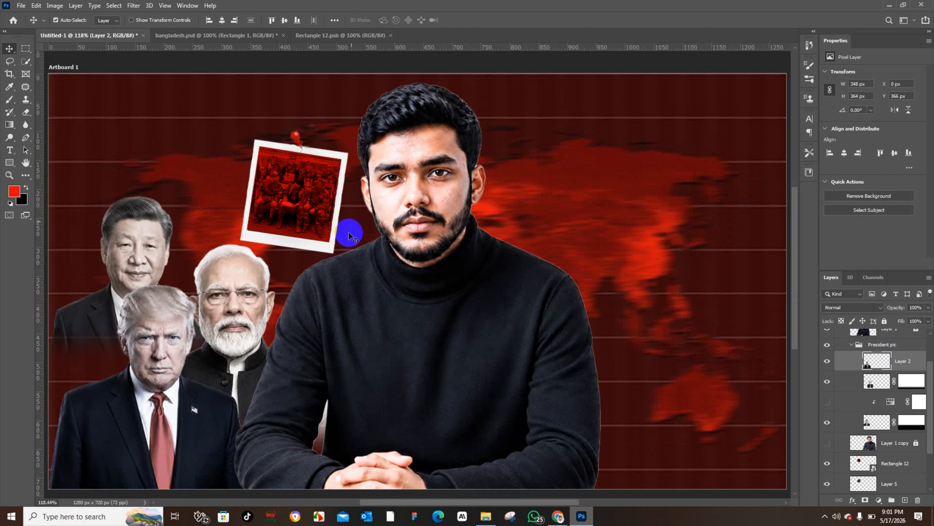
Step: Lower the red overlay layer's opacity to 68% in the soldiers document
click(333, 35)
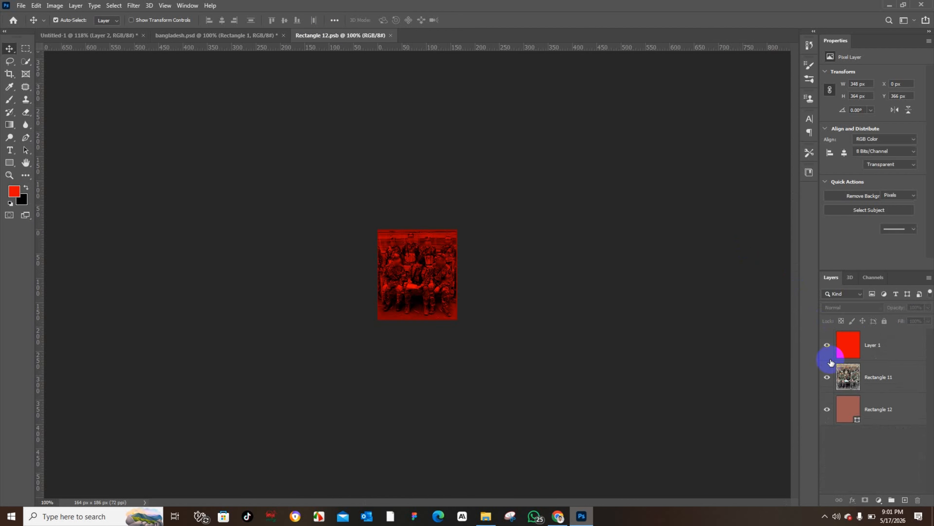
mouse_move(897, 308)
mouse_down()
mouse_move(881, 306)
mouse_move(904, 310)
mouse_up()
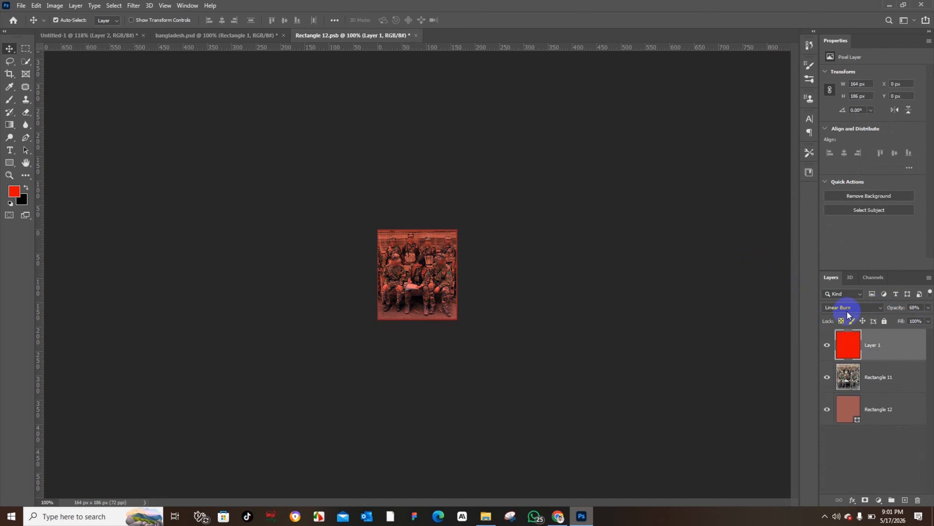
click(578, 293)
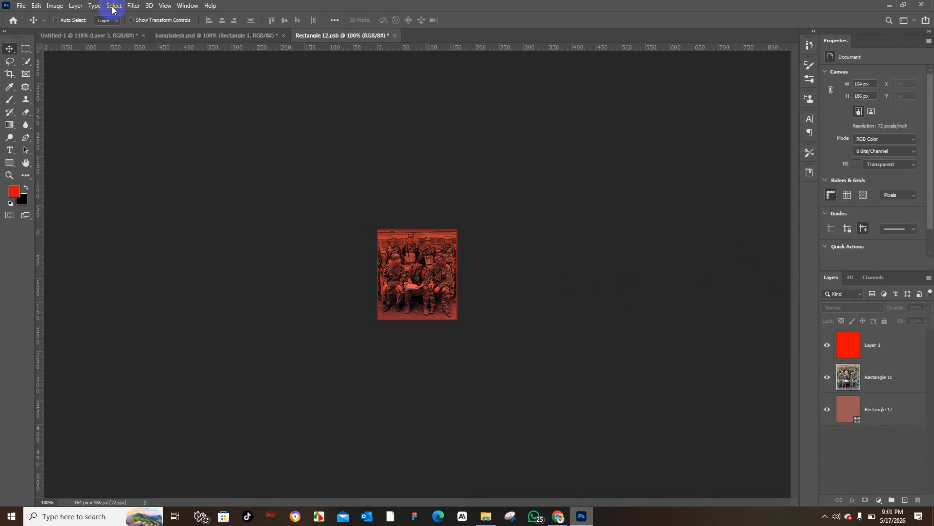
click(255, 203)
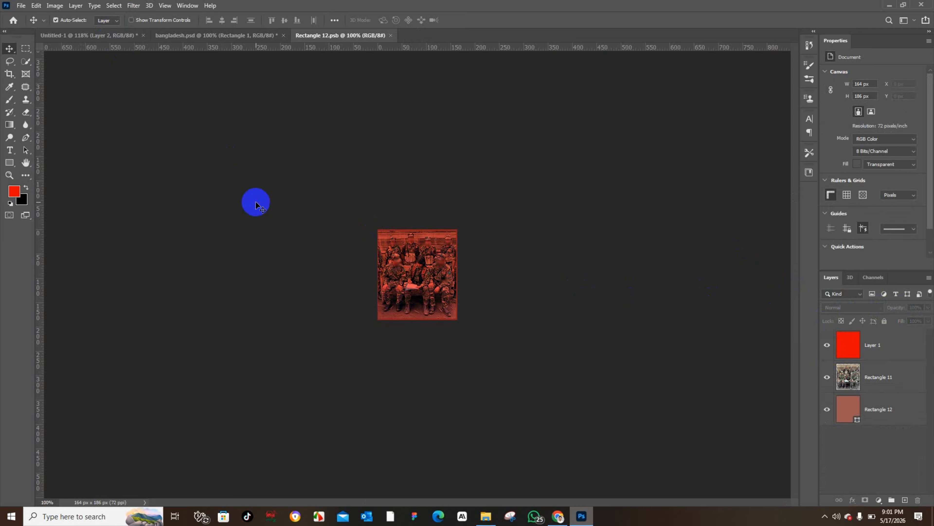
Step: Convert the polaroid photo and its pinned frame layer into one smart object and move it slightly lower
click(104, 35)
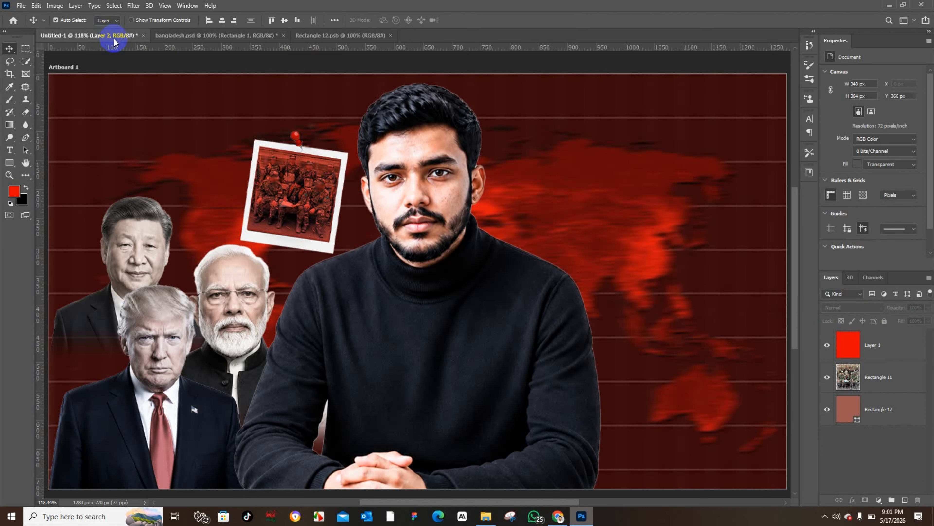
drag(291, 179, 290, 193)
key(ctrl+z)
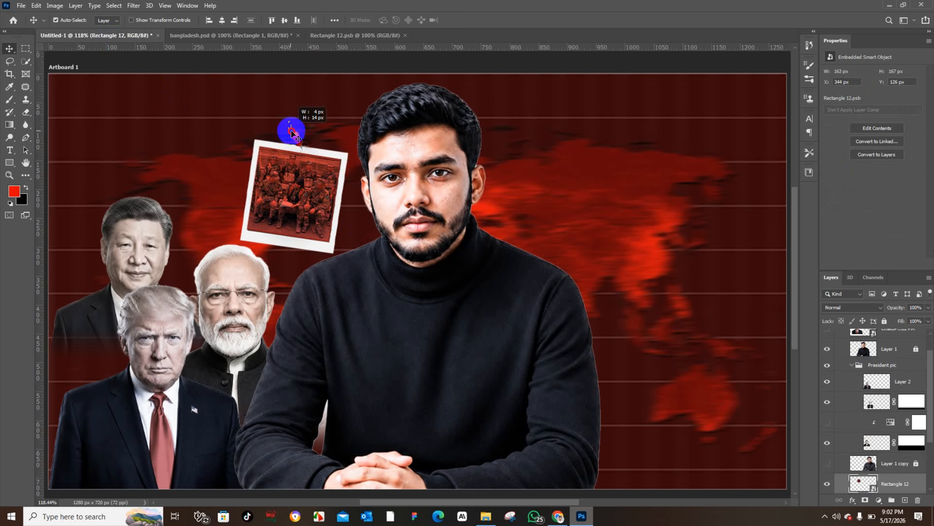
scroll(905, 467, down, 2)
ctrl+click(886, 464)
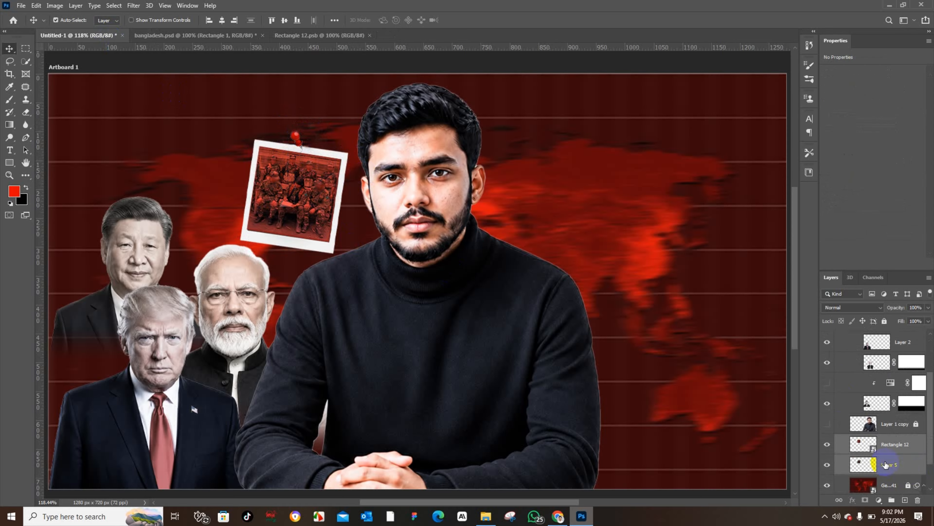
right_click(885, 464)
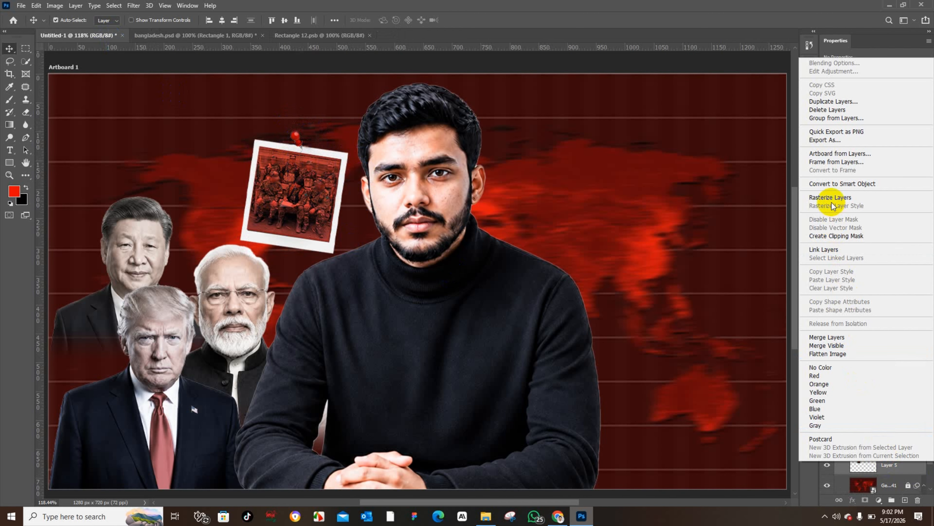
click(834, 183)
drag(264, 182, 307, 215)
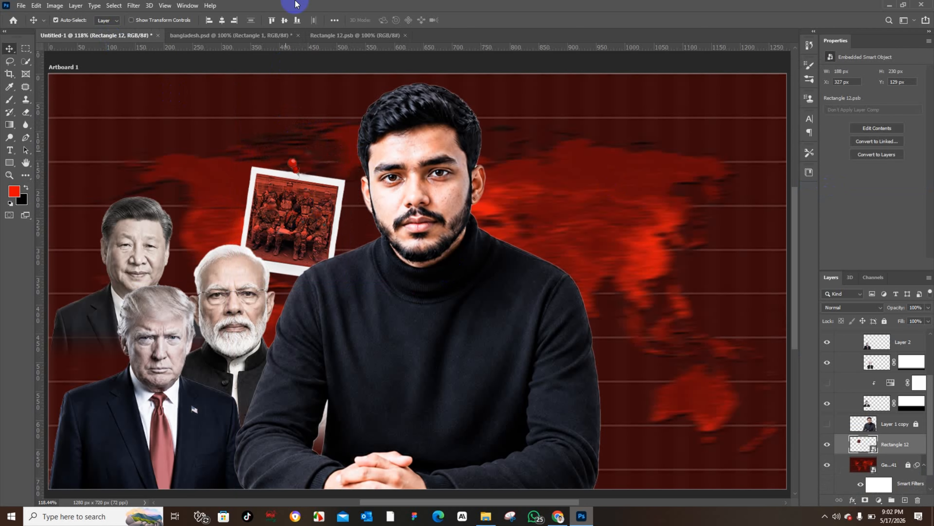
Step: Try Subtract and Normal blending modes at 100% opacity on the red overlay layer
click(253, 36)
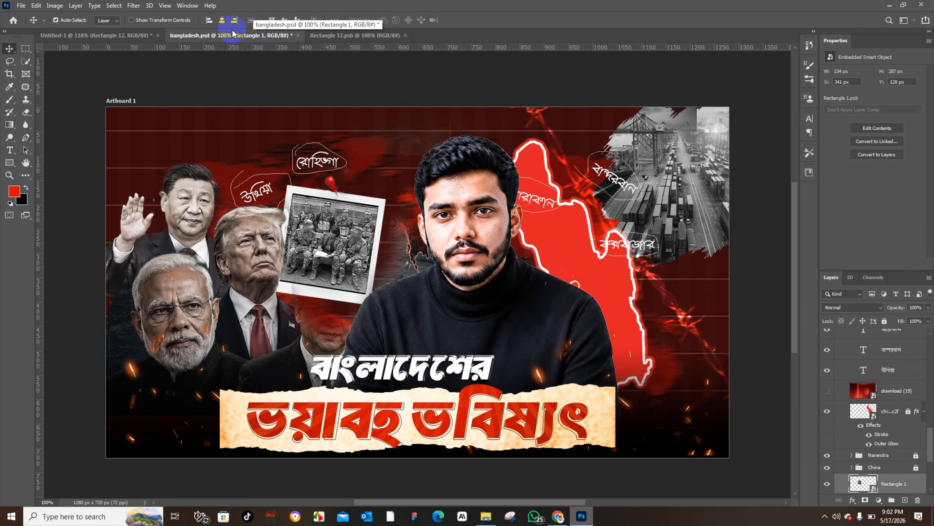
click(120, 35)
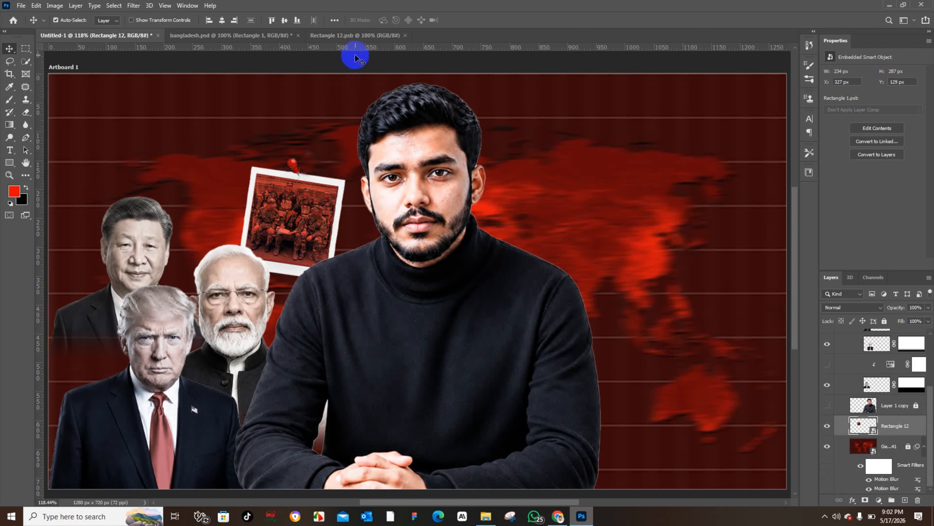
click(354, 35)
click(892, 346)
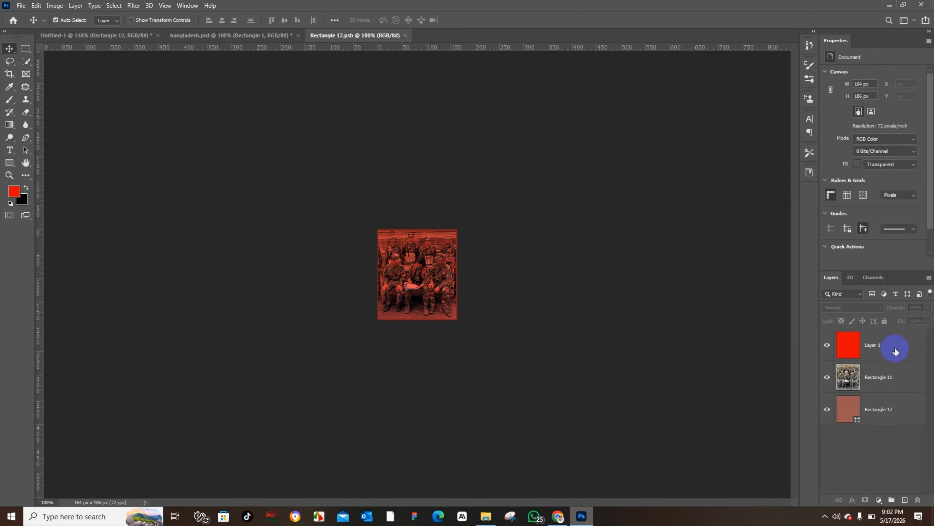
click(851, 307)
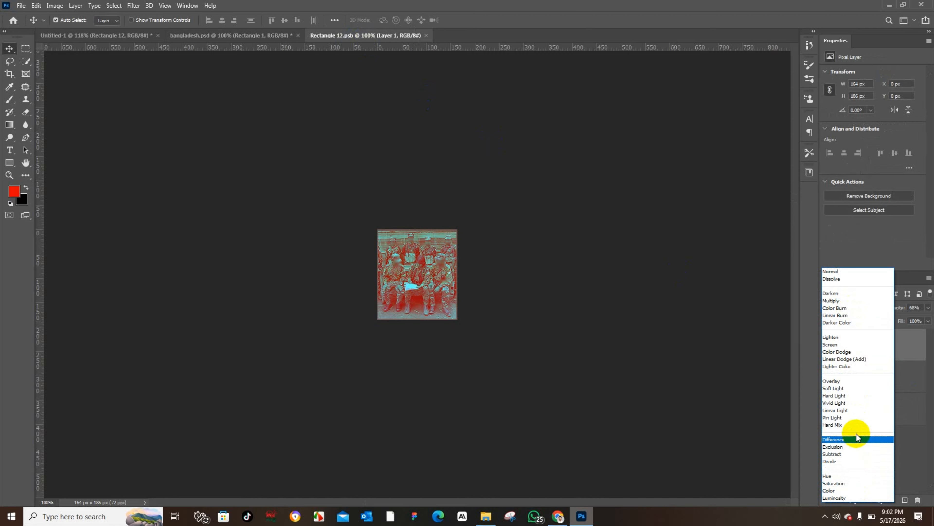
click(860, 454)
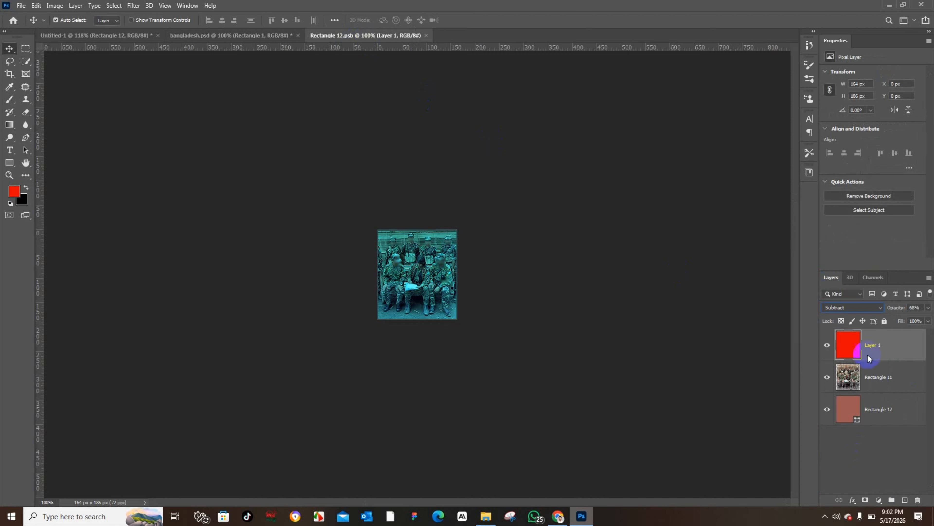
drag(897, 308, 931, 291)
click(860, 308)
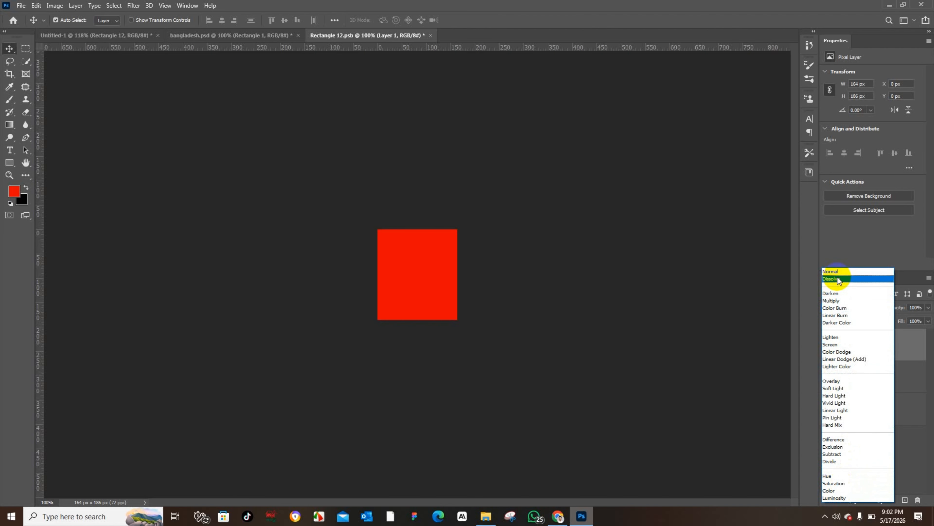
click(838, 280)
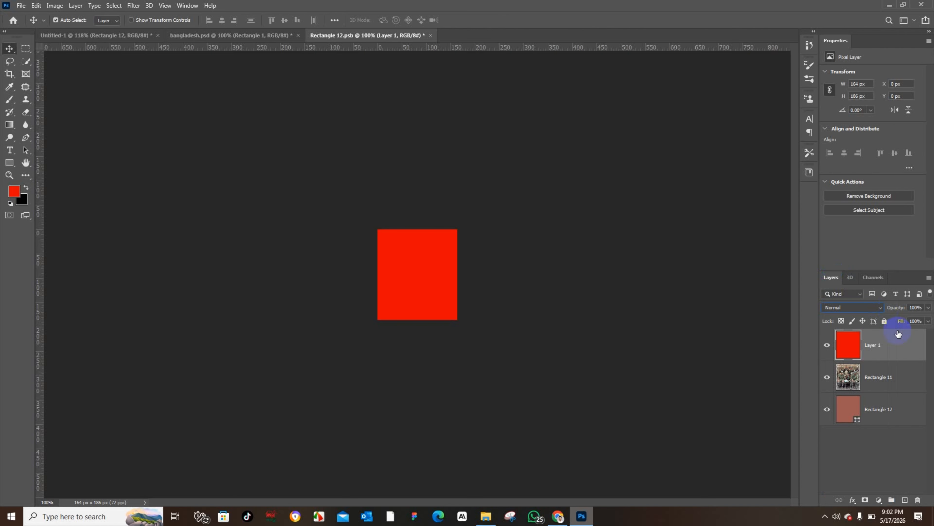
Step: Delete the red layer and add a Hue/Saturation adjustment with saturation -100 above the soldiers photo
drag(899, 325, 918, 504)
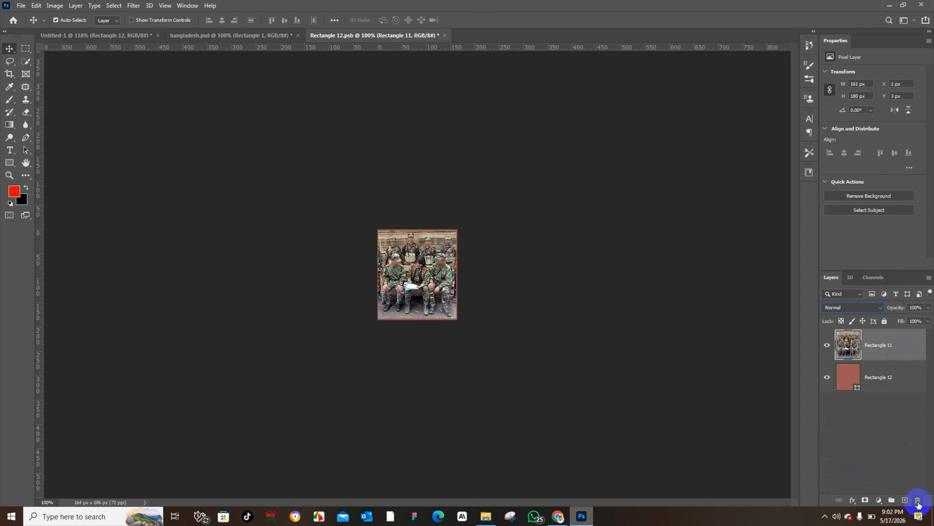
click(878, 500)
click(894, 408)
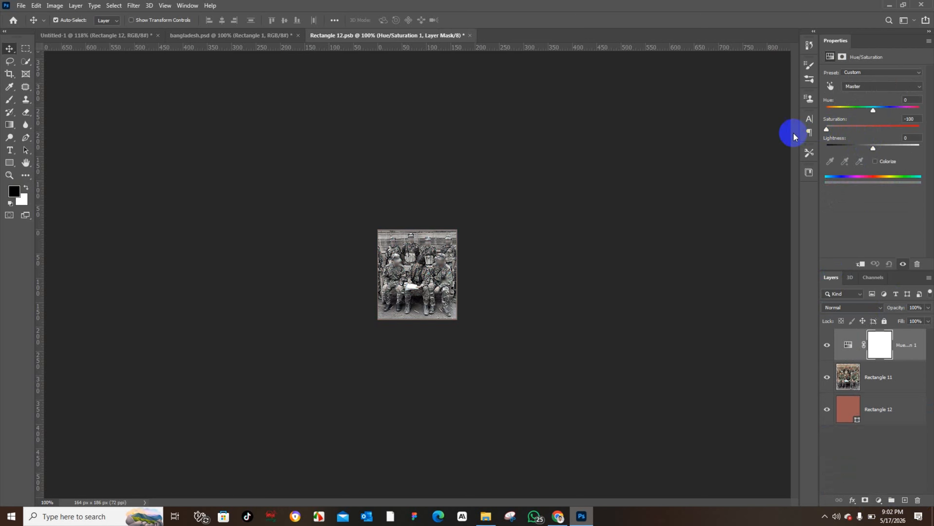
click(597, 164)
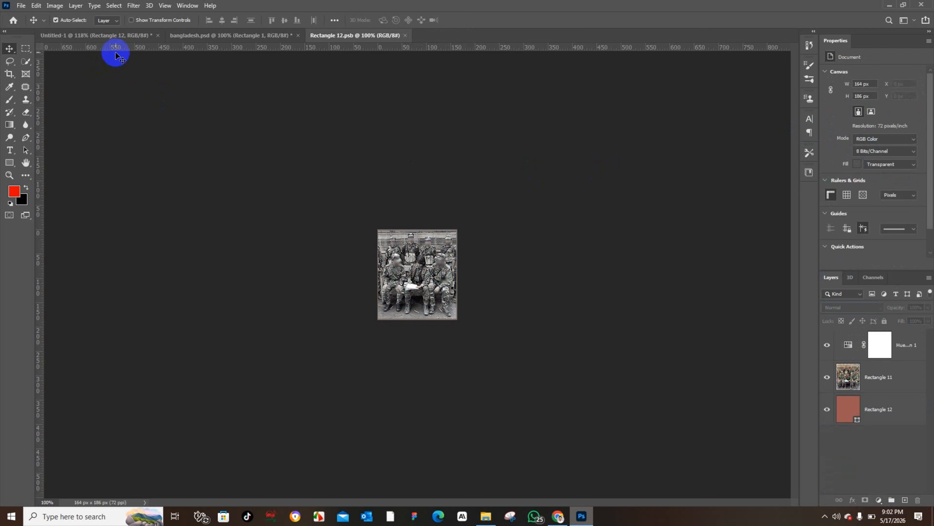
Step: Close the Rectangle 12.psb document and return to the thumbnail
click(106, 38)
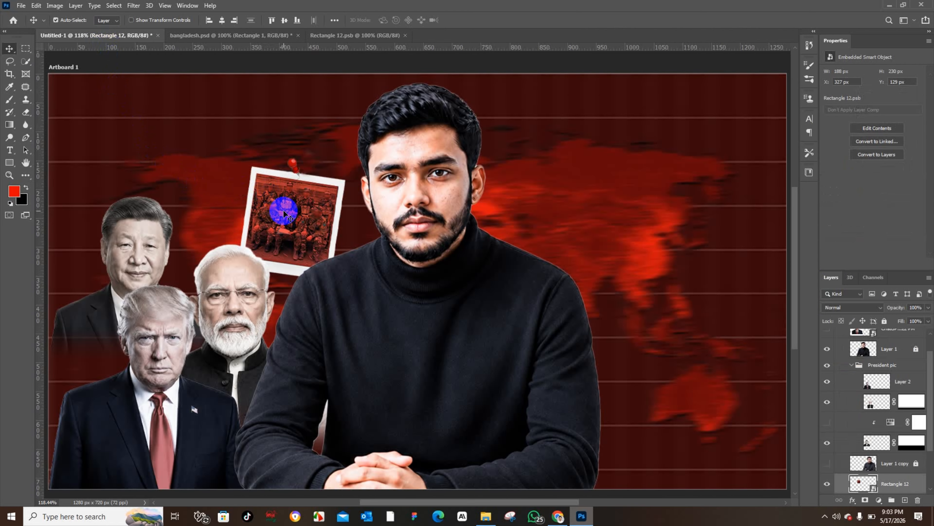
click(395, 35)
click(92, 38)
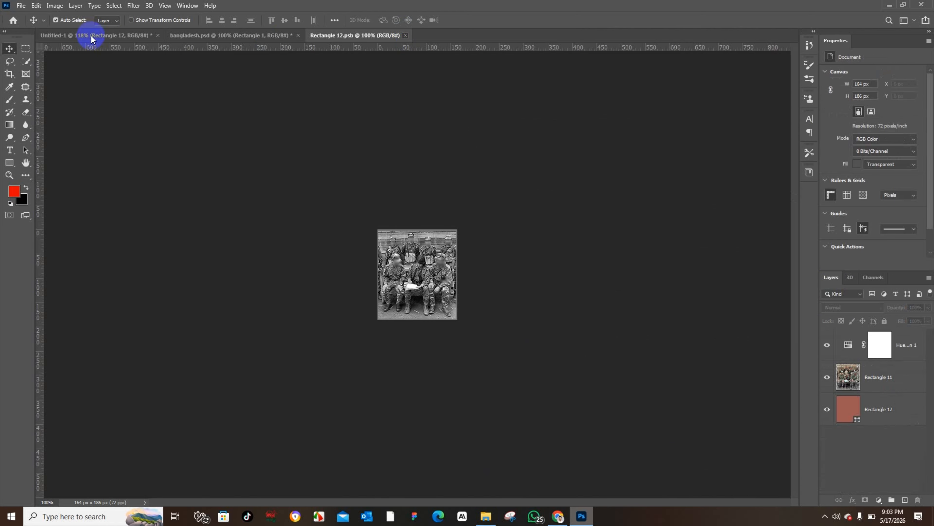
click(126, 37)
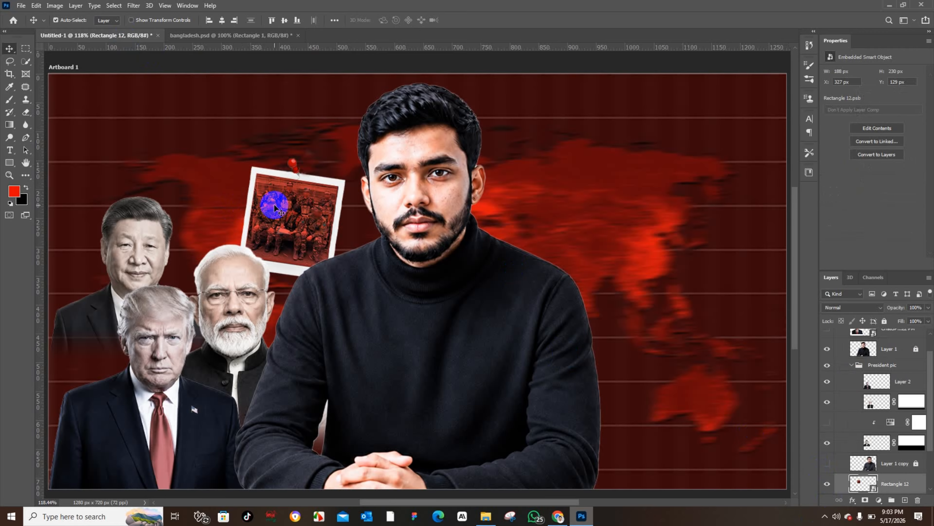
Step: Open the polaroid smart object's nested photo contents and delete the red overlay layer
double_click(872, 488)
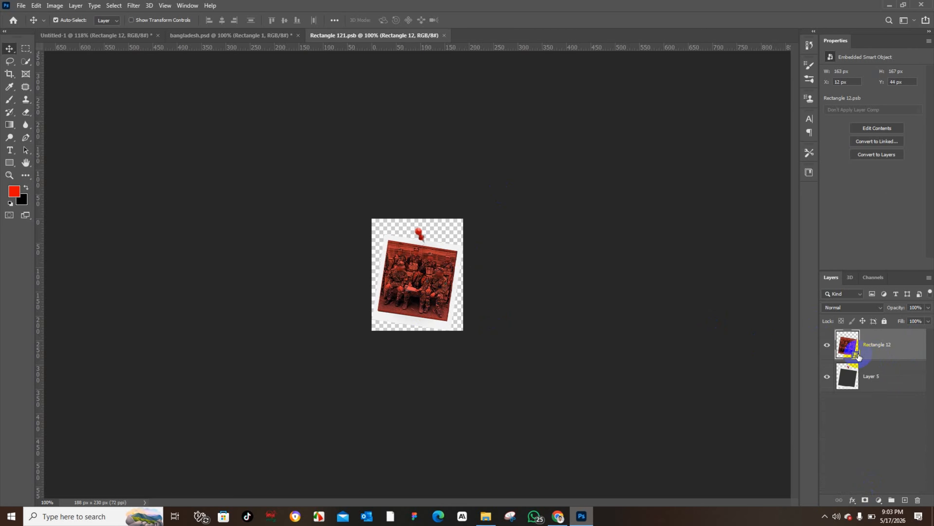
double_click(854, 356)
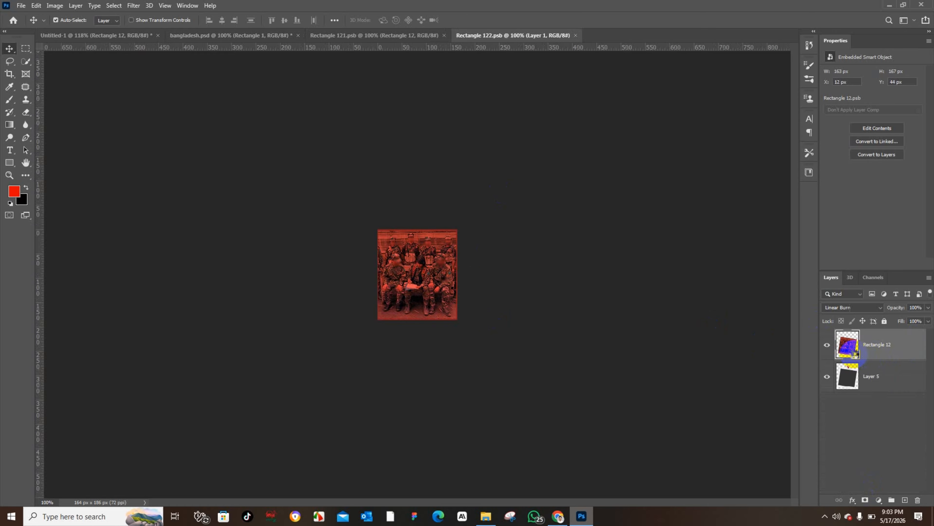
drag(919, 353, 918, 500)
Step: Add a Hue/Saturation adjustment with saturation -100 above the soldiers photo and return to the thumbnail
click(857, 308)
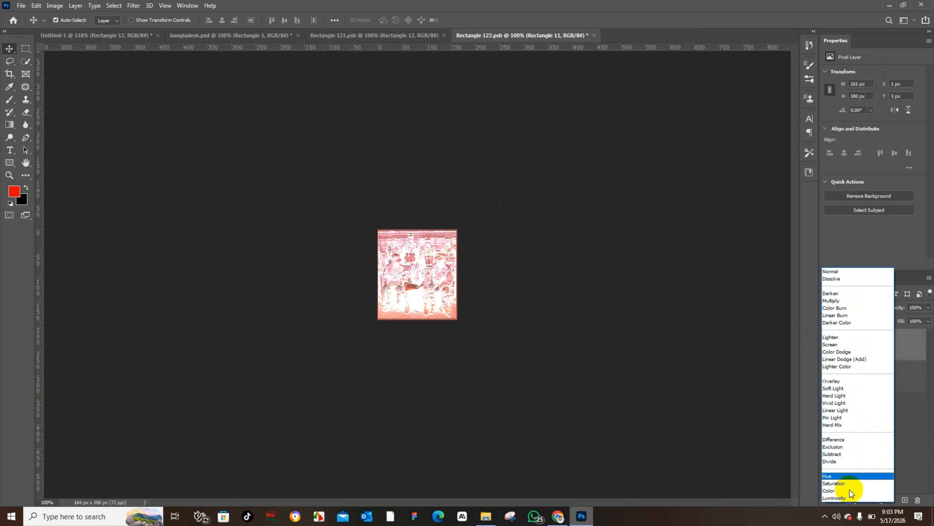
click(831, 271)
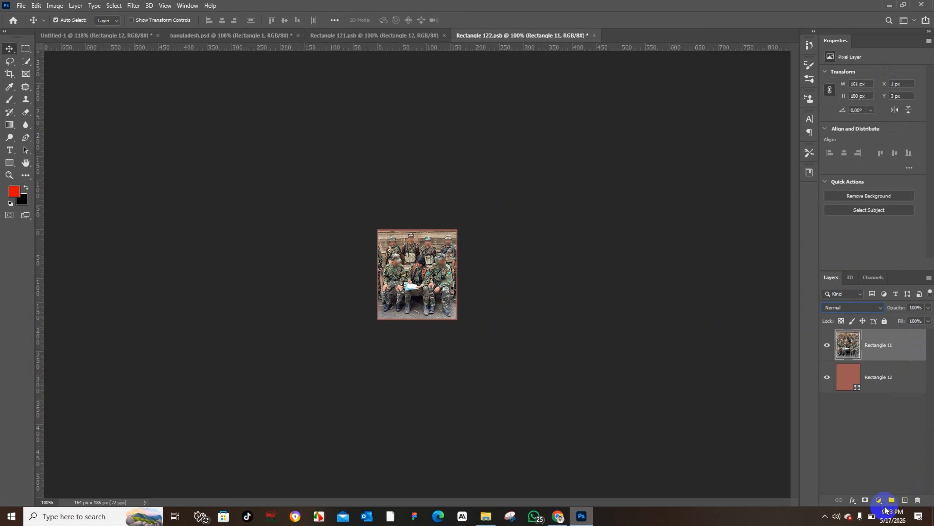
click(882, 500)
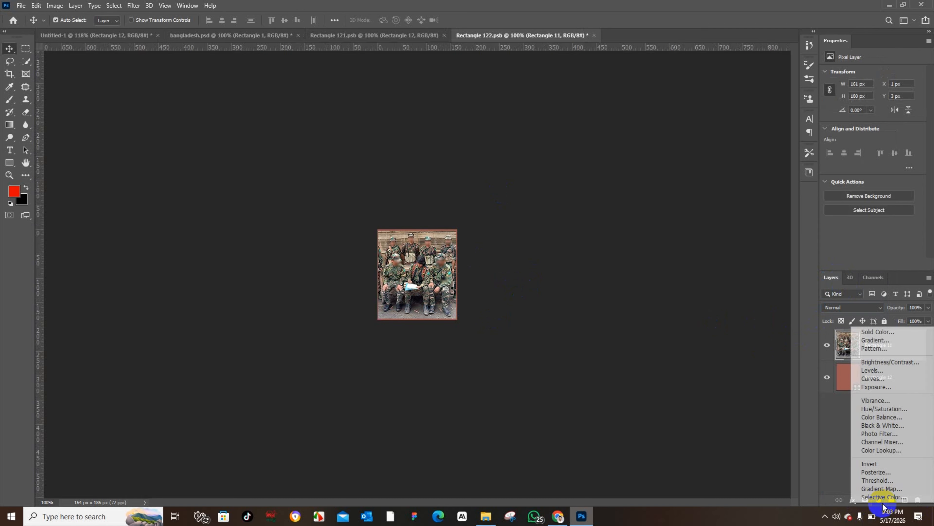
click(884, 408)
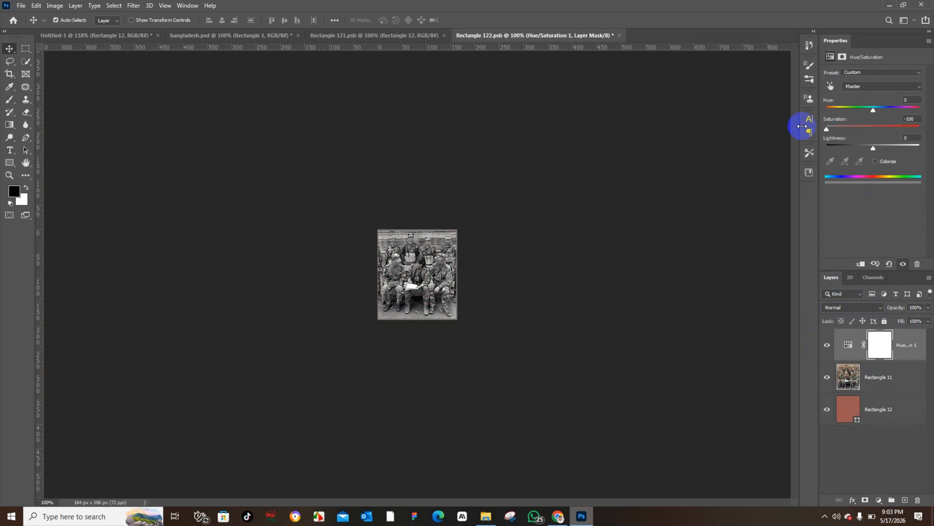
click(686, 185)
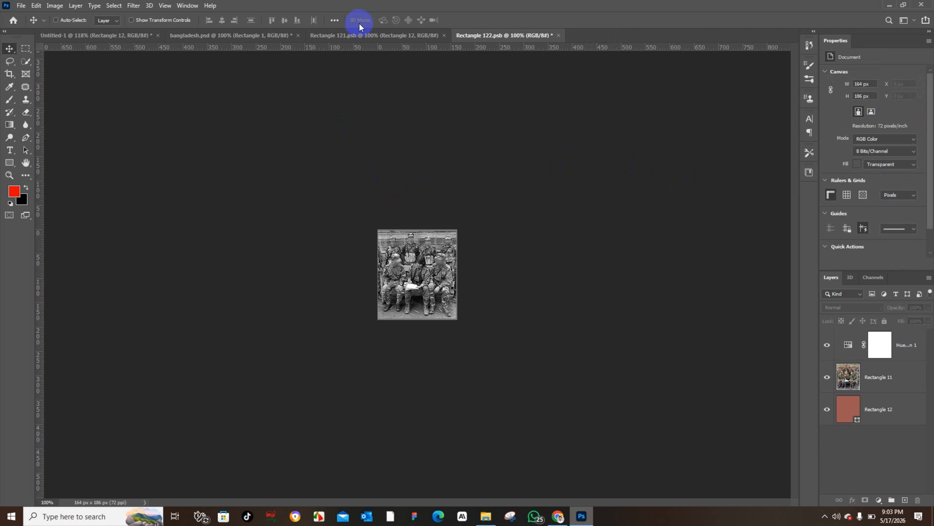
click(345, 35)
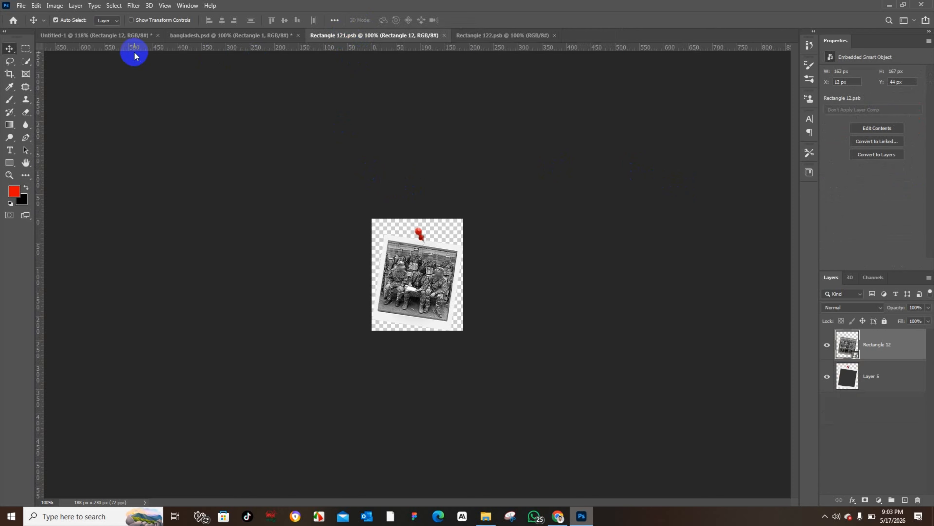
click(133, 35)
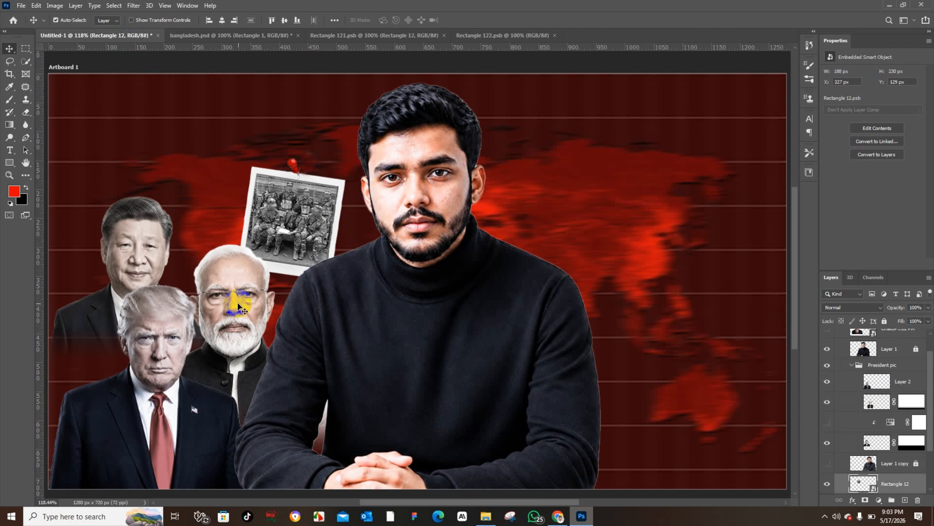
Step: Close the nested Rectangle 121.psb and Rectangle 122.psb documents, returning to the thumbnail
click(365, 36)
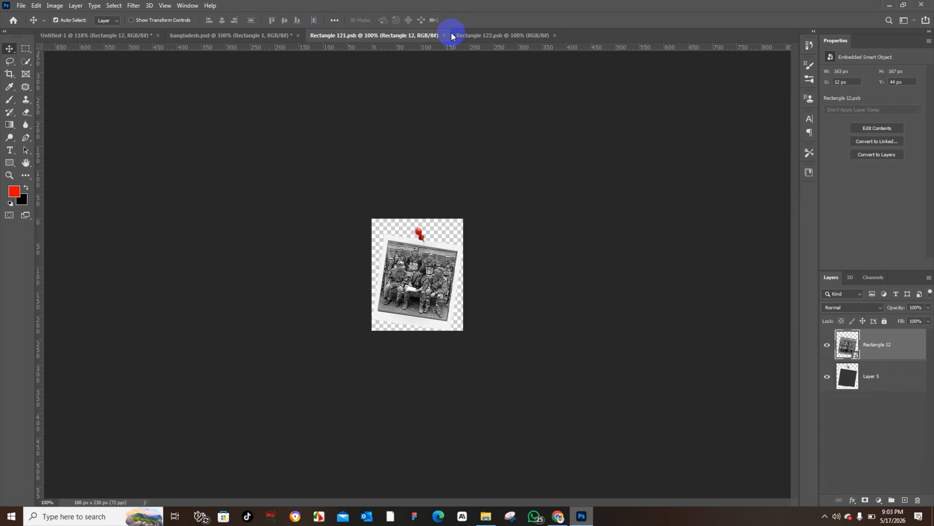
click(445, 36)
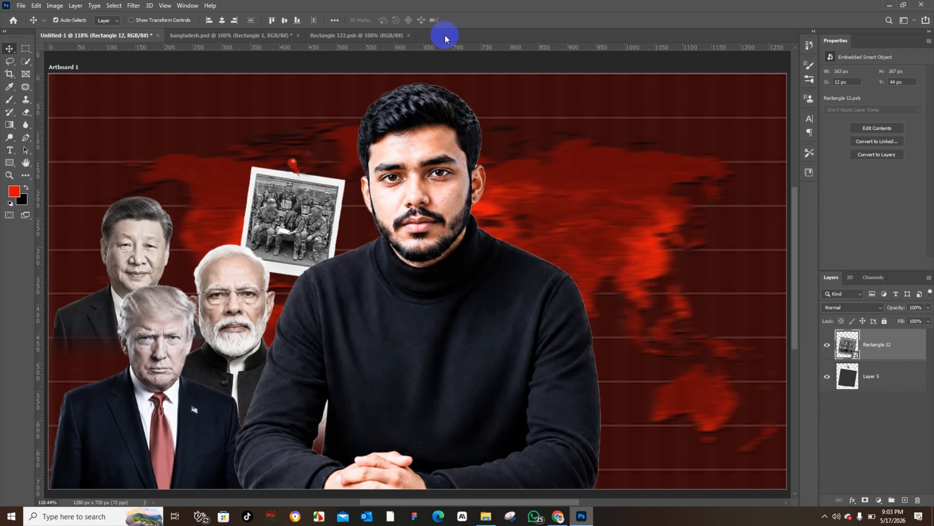
click(409, 35)
Step: Check the bangladesh.psd reference, then place chittagong_e925e08c2f.png as an embedded image to the right of the presenter
click(278, 35)
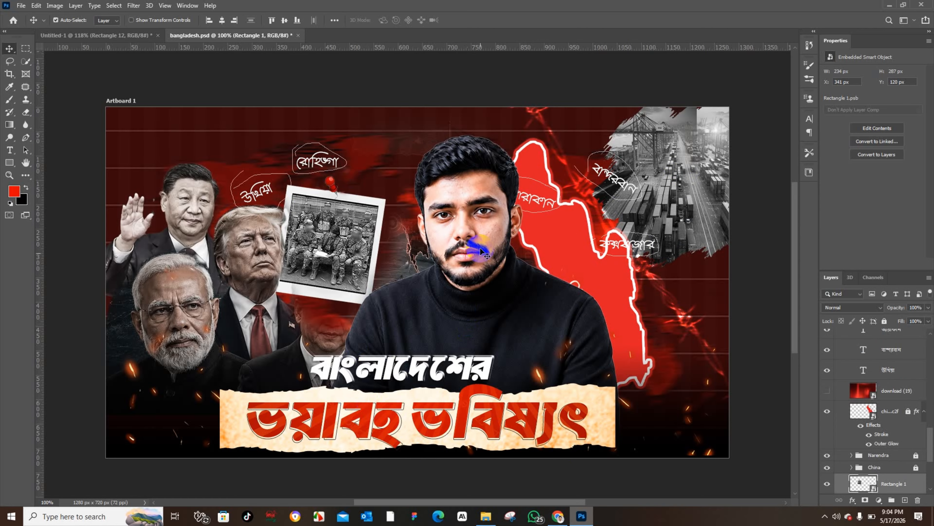
click(470, 233)
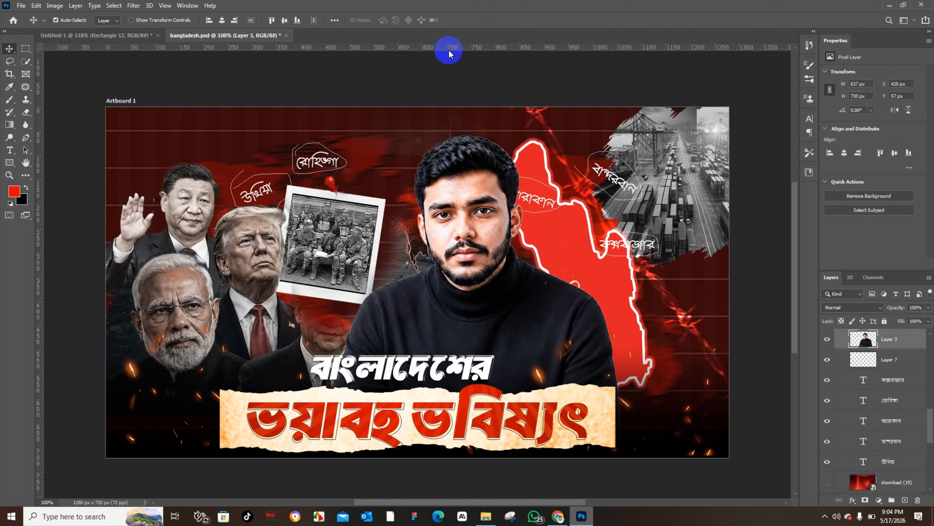
click(126, 33)
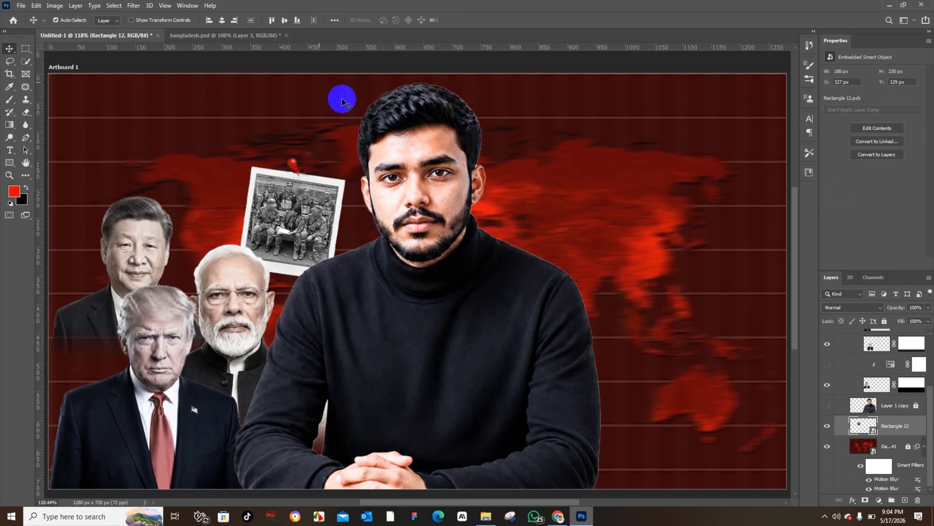
click(21, 6)
click(62, 198)
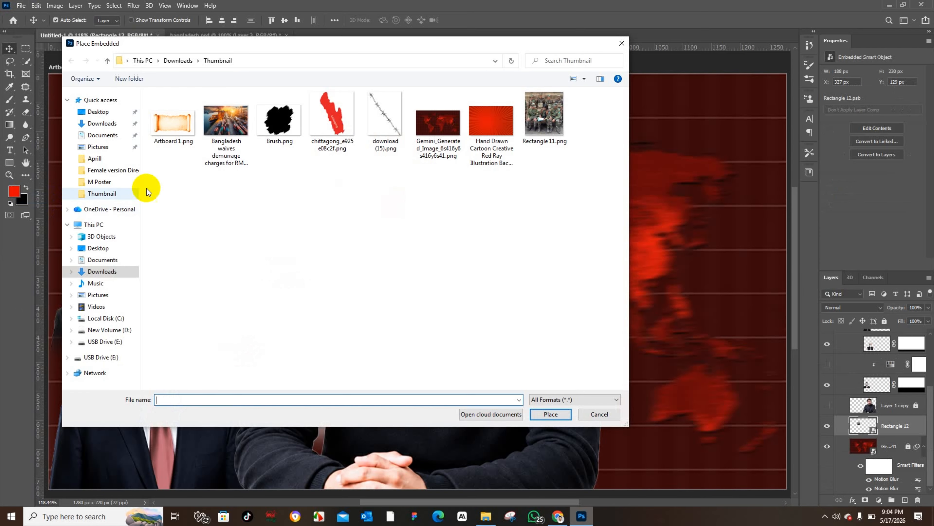
click(331, 118)
click(552, 415)
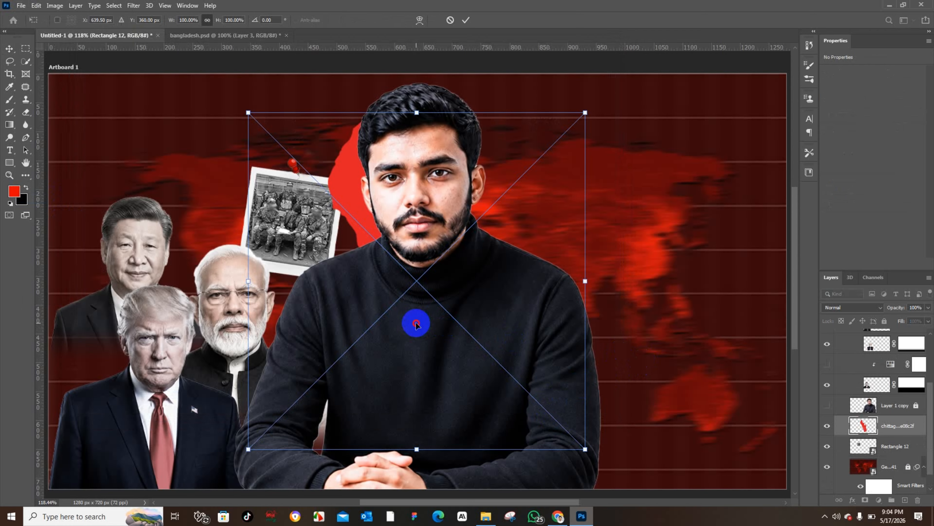
drag(419, 323, 614, 338)
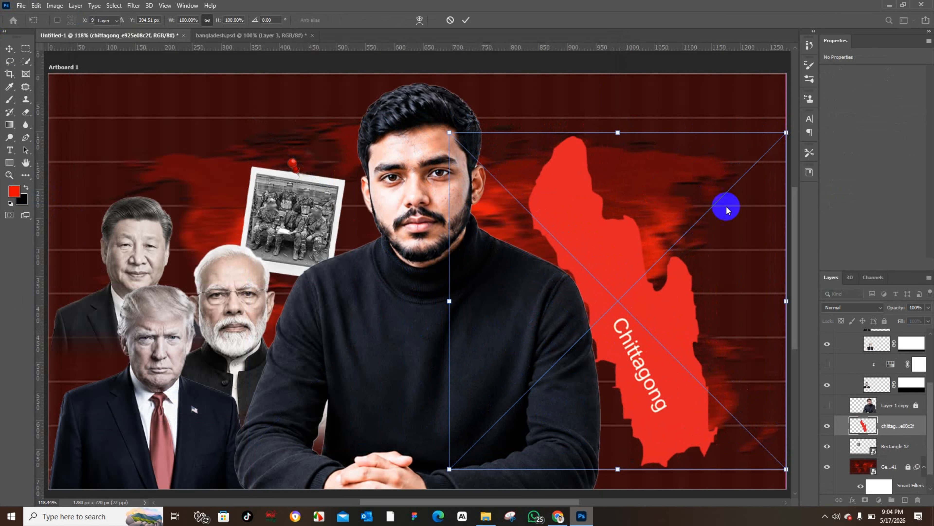
double_click(615, 279)
drag(675, 317, 668, 302)
Step: Add a 2 px white outside Stroke layer style to the Chittagong map
click(852, 500)
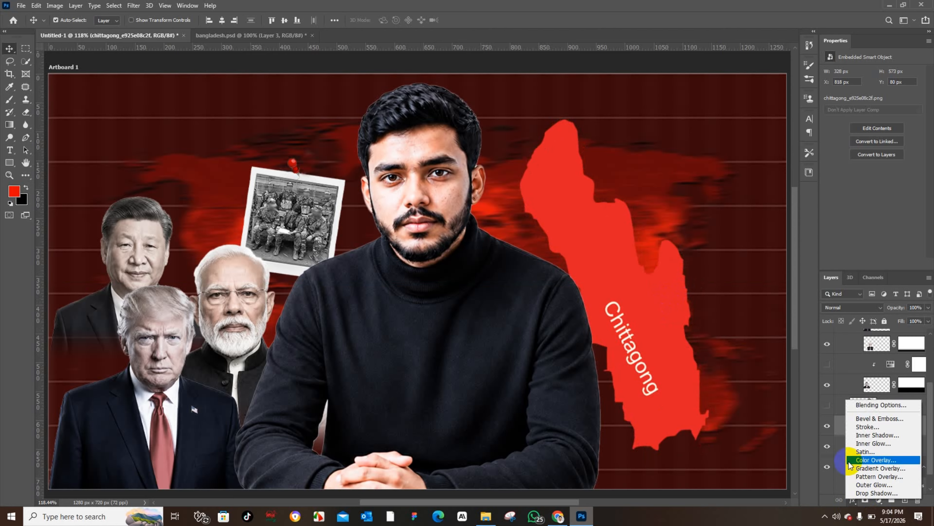
click(860, 427)
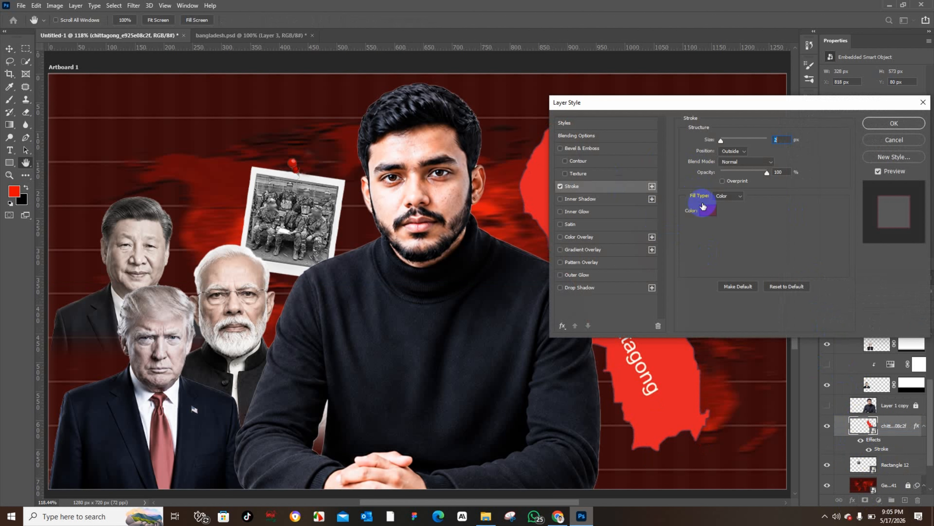
click(708, 210)
drag(573, 294, 551, 275)
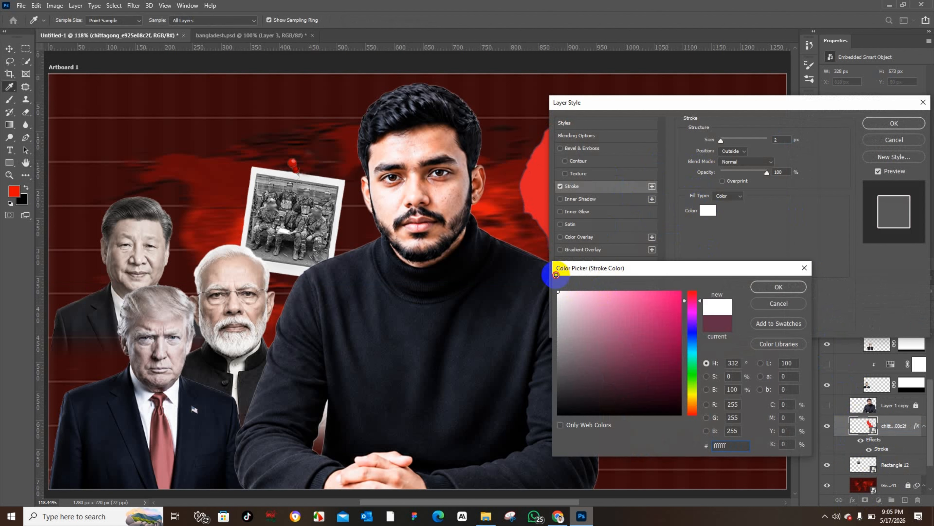
click(778, 287)
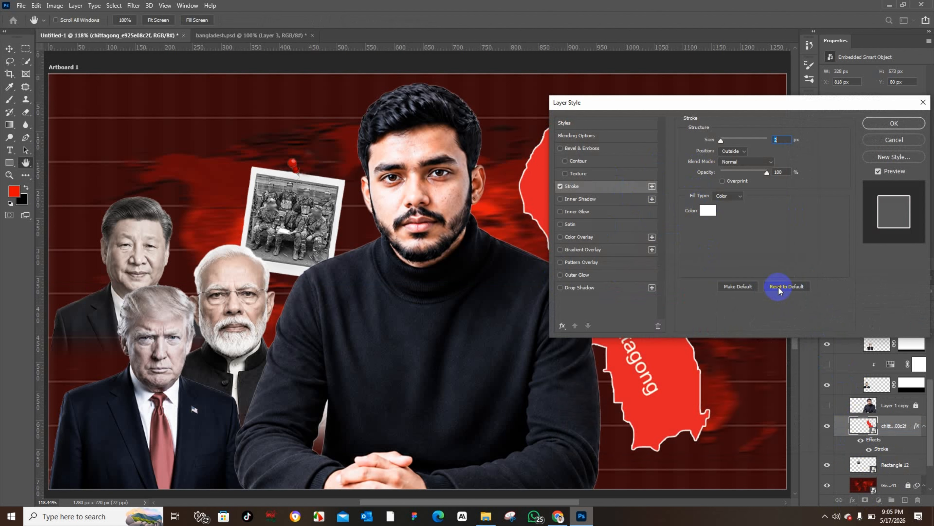
click(889, 128)
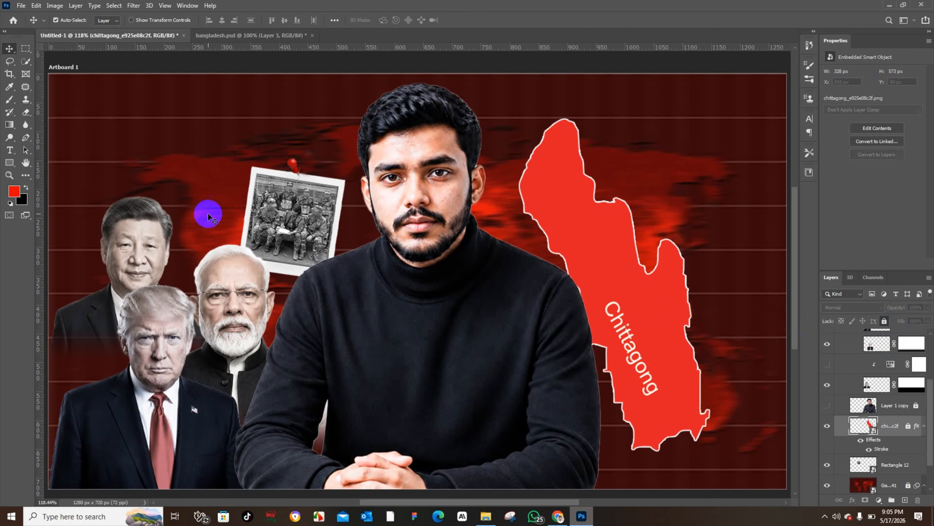
Step: Compare with the reference, then place the barbed wire image download (15).png on the right side of the canvas
click(233, 36)
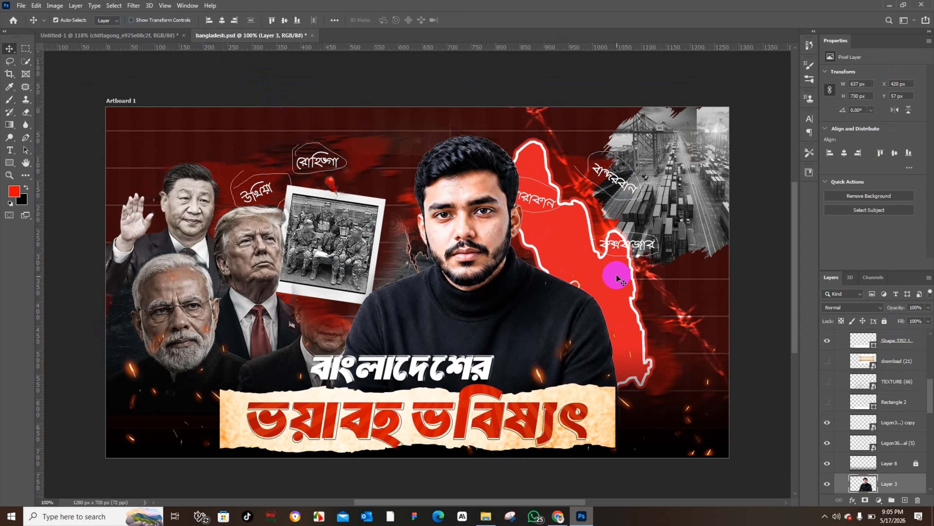
click(140, 39)
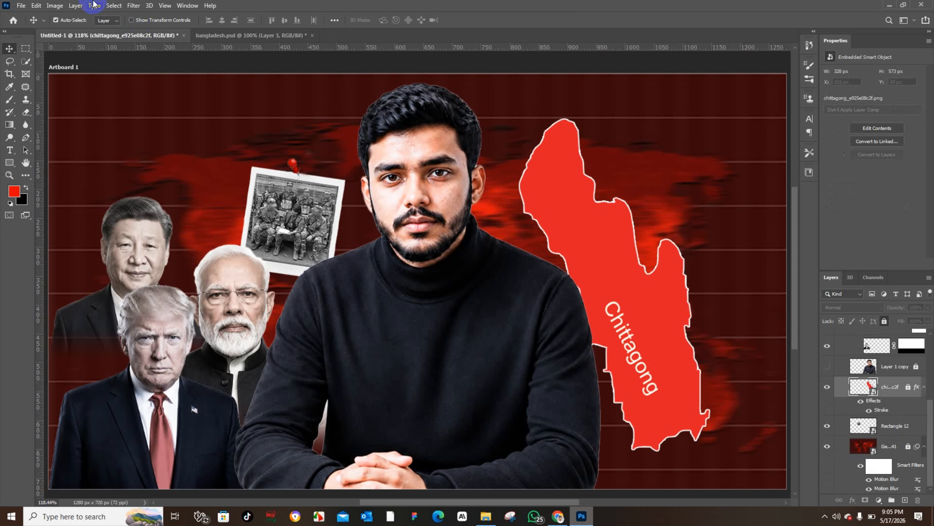
click(21, 6)
click(80, 198)
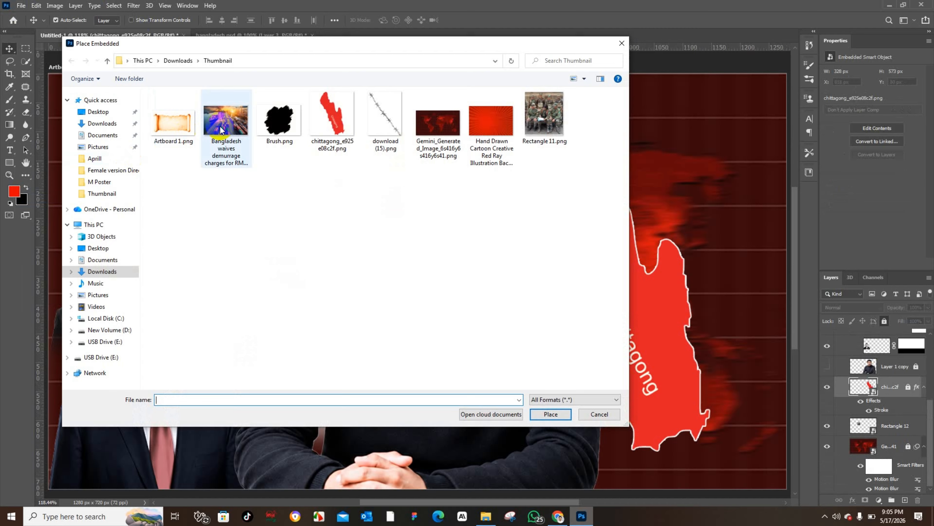
click(385, 118)
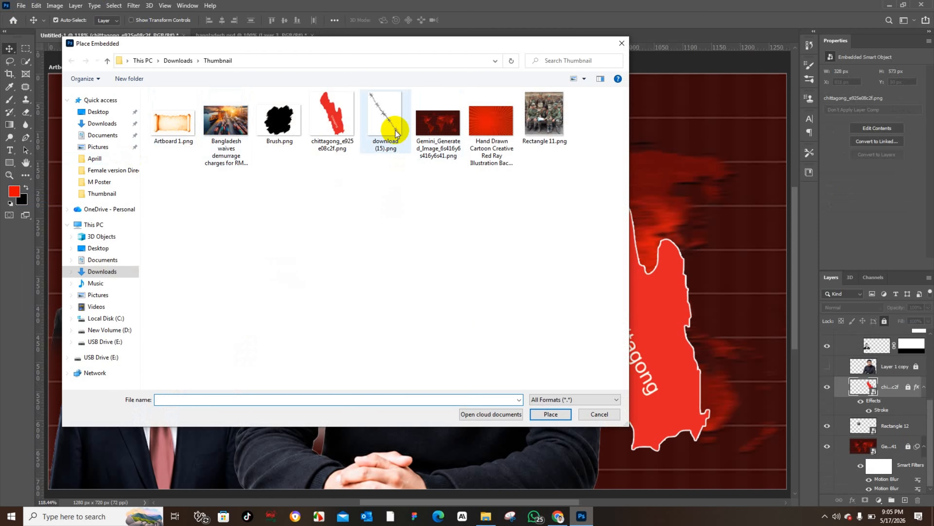
click(571, 413)
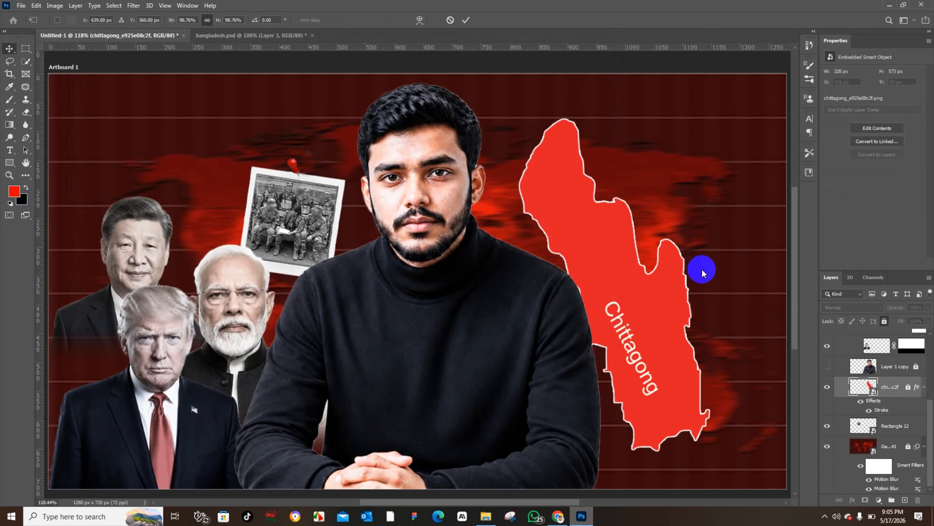
drag(527, 299, 698, 271)
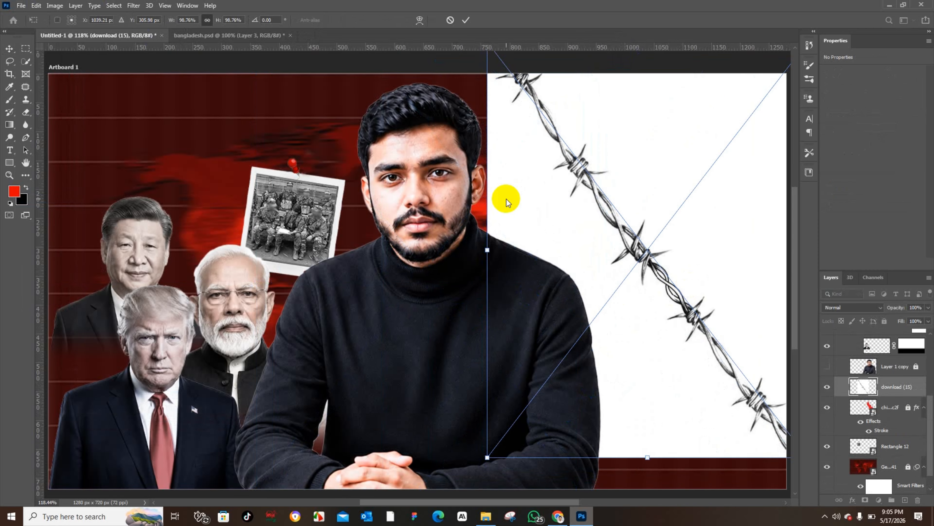
click(8, 46)
Step: Set the barbed wire layer's blend mode to Linear Burn and nudge it toward the upper right corner
click(844, 313)
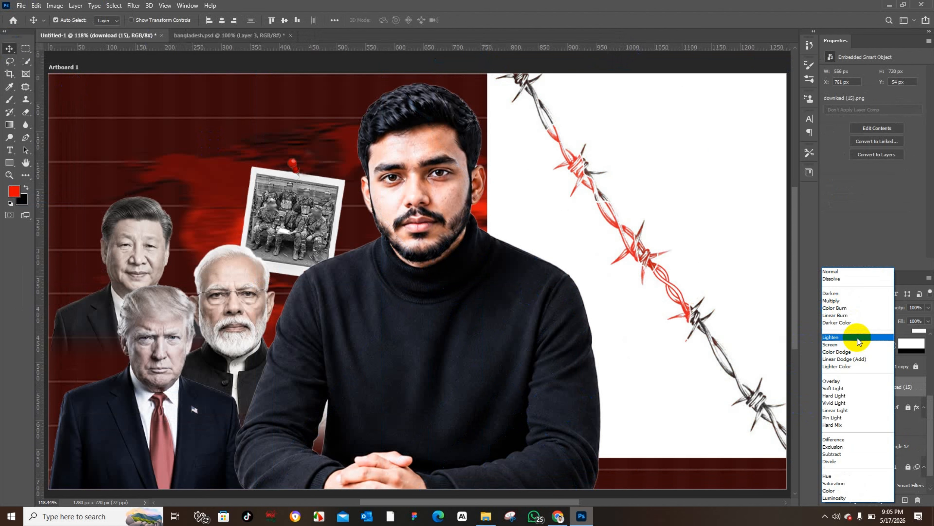
click(853, 315)
mouse_move(678, 290)
mouse_down()
mouse_move(698, 219)
mouse_move(677, 223)
mouse_up()
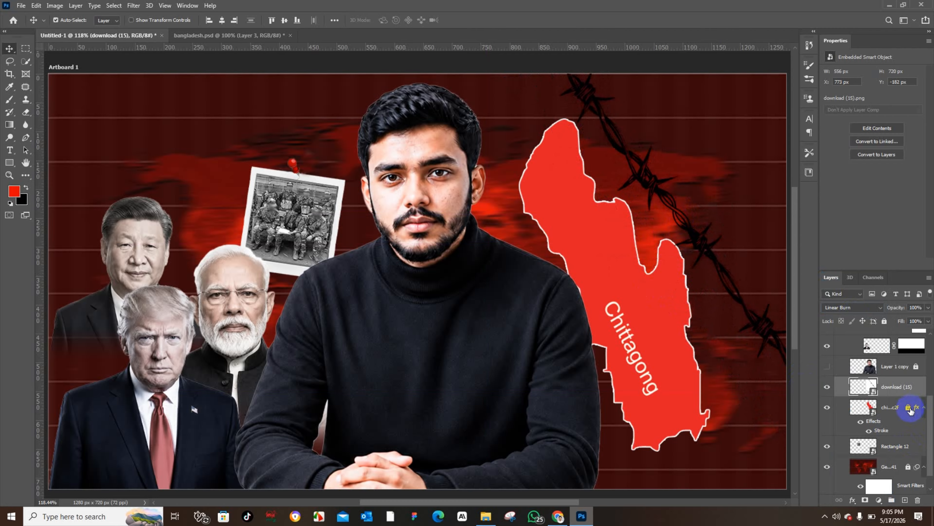
drag(670, 375, 686, 362)
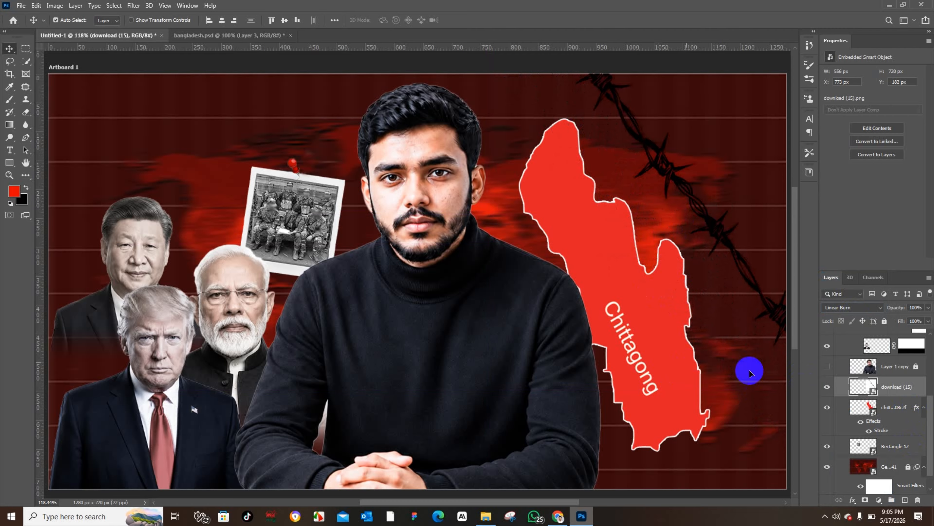
mouse_move(755, 299)
mouse_down()
mouse_move(735, 280)
mouse_move(741, 299)
mouse_up()
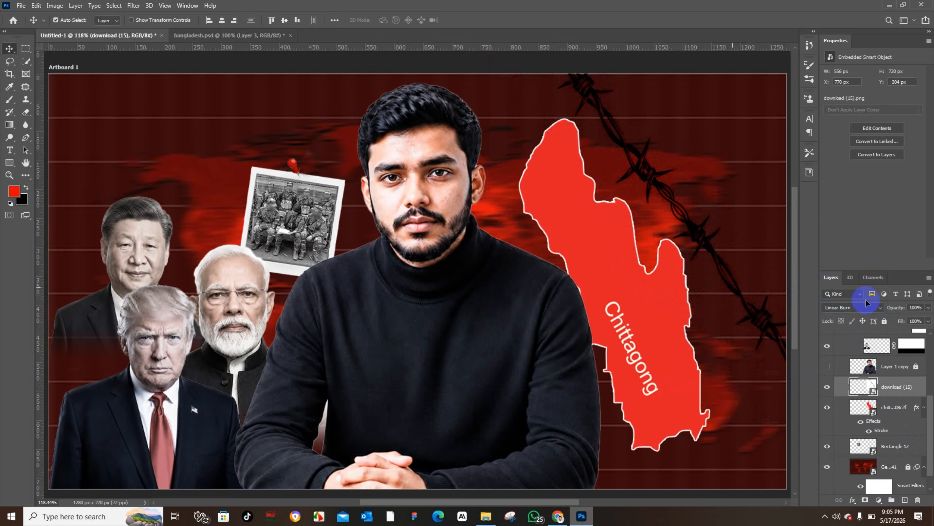
Step: Shift the Chittagong map slightly left and lock both the map and barbed wire layers
click(884, 321)
mouse_move(628, 312)
mouse_down()
mouse_move(599, 311)
mouse_move(609, 316)
mouse_up()
click(249, 136)
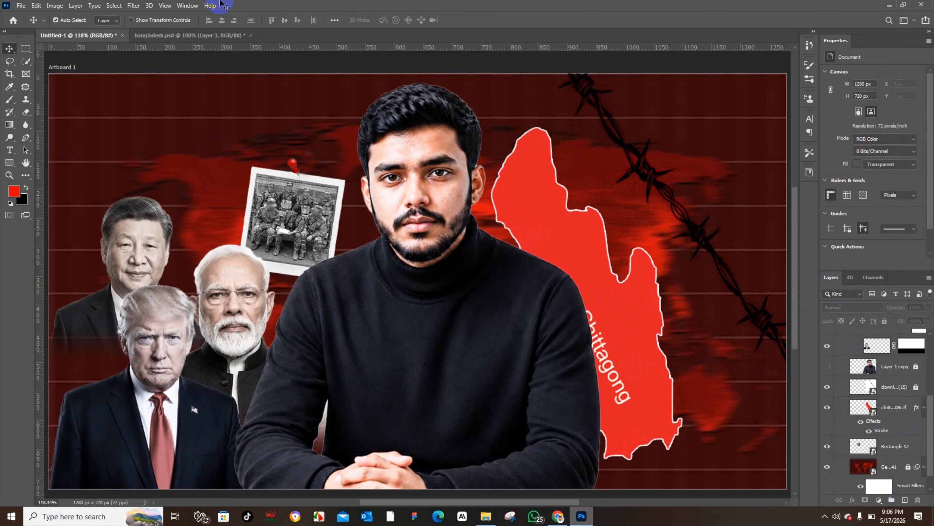
click(896, 407)
click(884, 321)
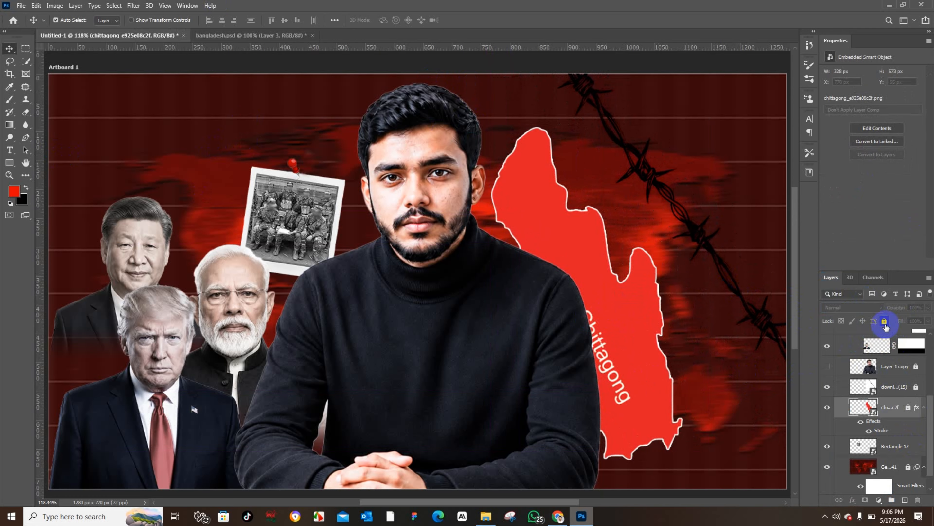
click(900, 390)
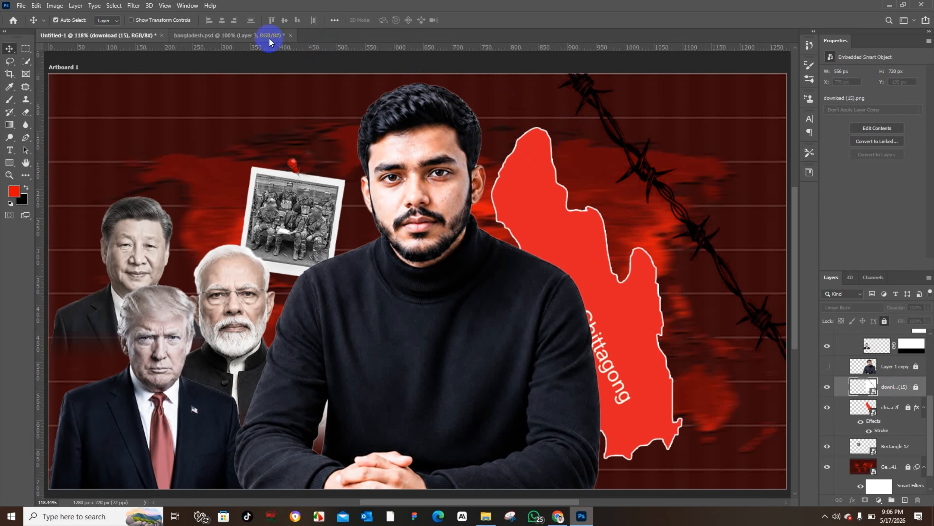
Step: Place Brush.png as an embedded object and scale it to about 294 × 302 px in the upper right corner
click(258, 36)
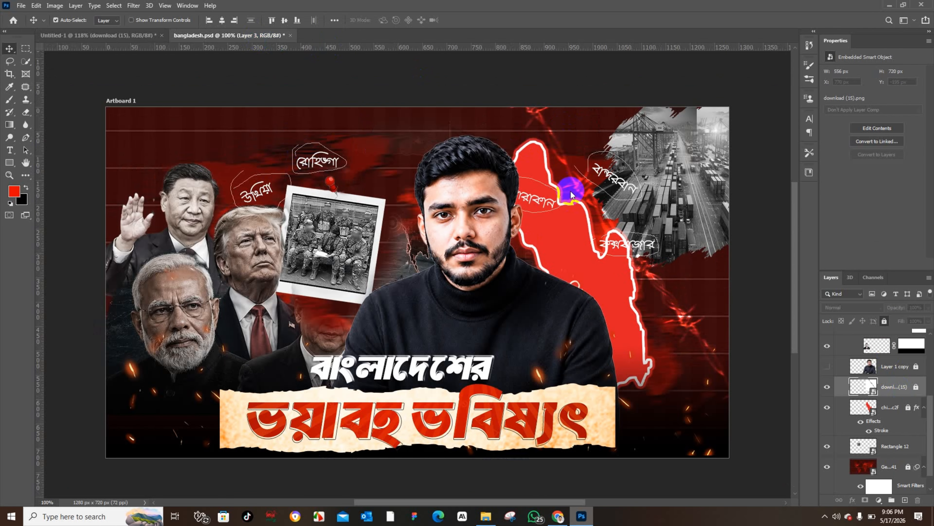
click(698, 172)
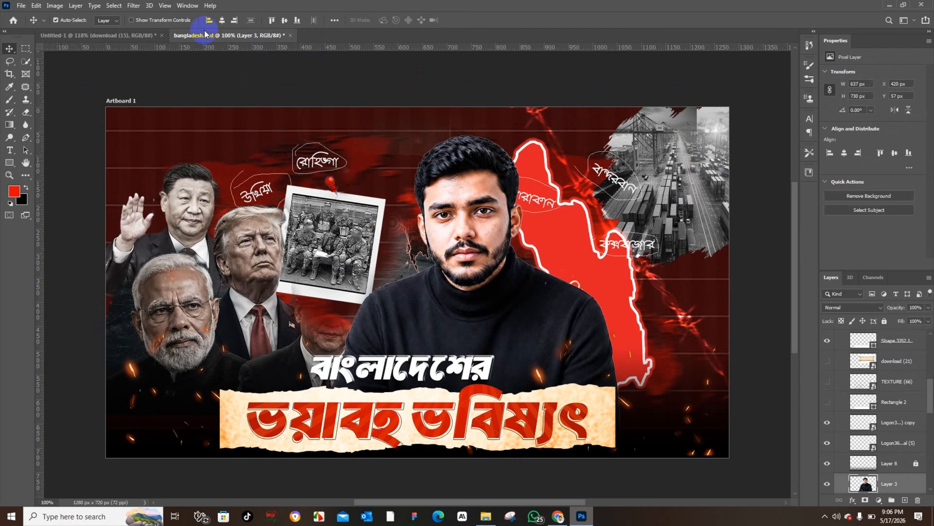
click(125, 36)
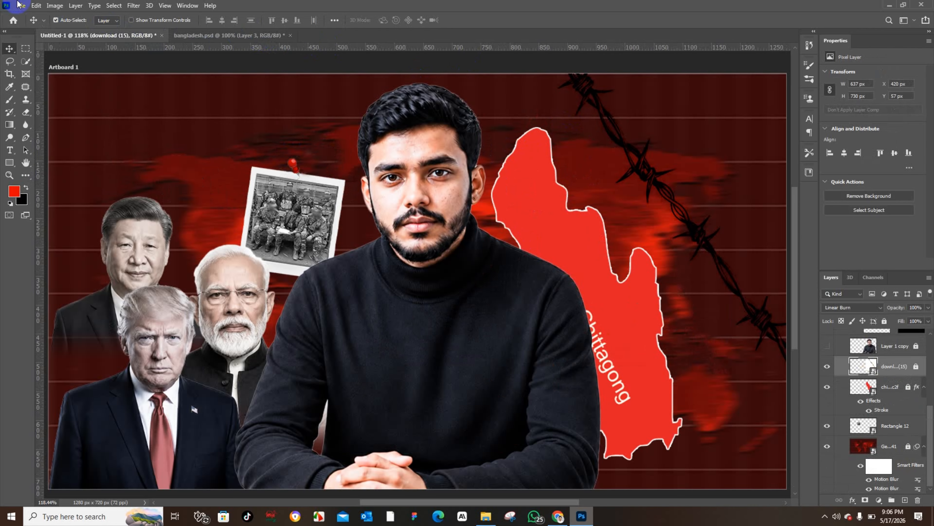
click(19, 5)
click(74, 200)
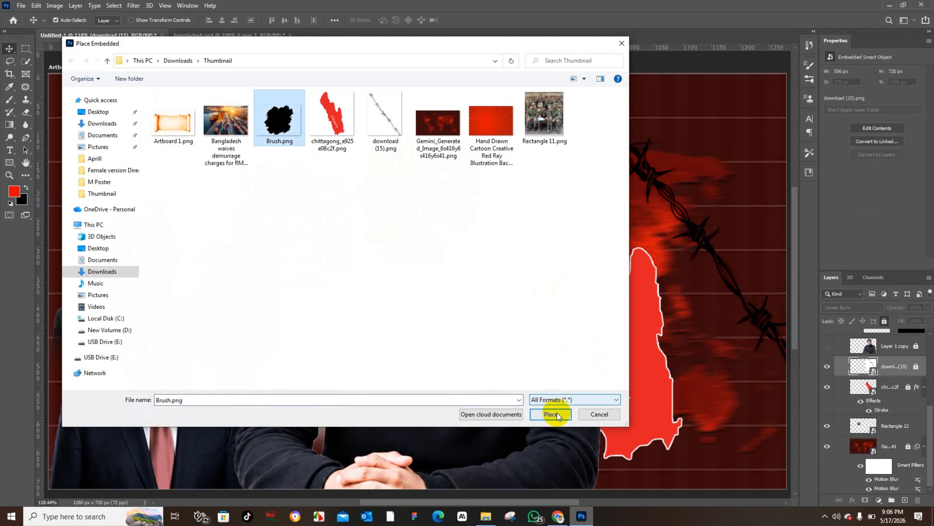
click(550, 414)
mouse_move(461, 288)
mouse_down()
mouse_move(671, 234)
mouse_move(713, 181)
mouse_move(746, 177)
mouse_up()
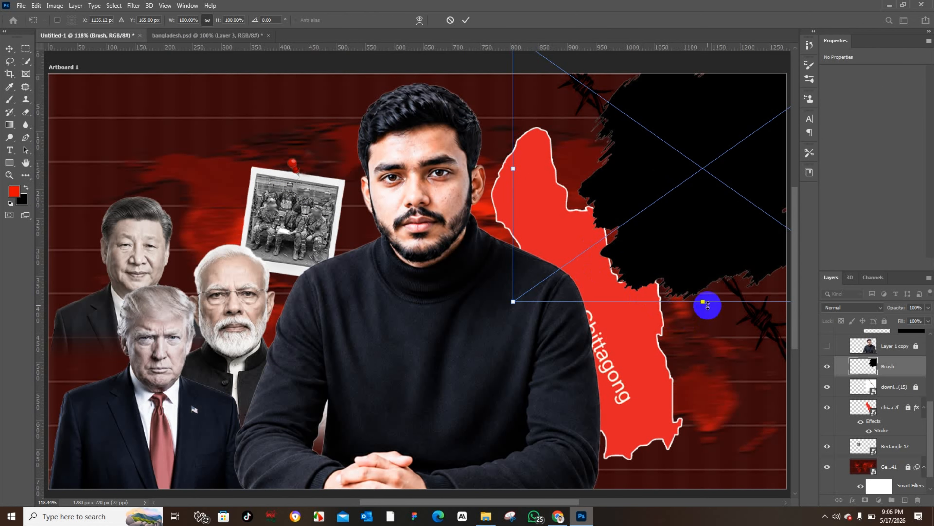
mouse_move(707, 305)
mouse_down()
mouse_move(707, 187)
mouse_move(728, 200)
mouse_up()
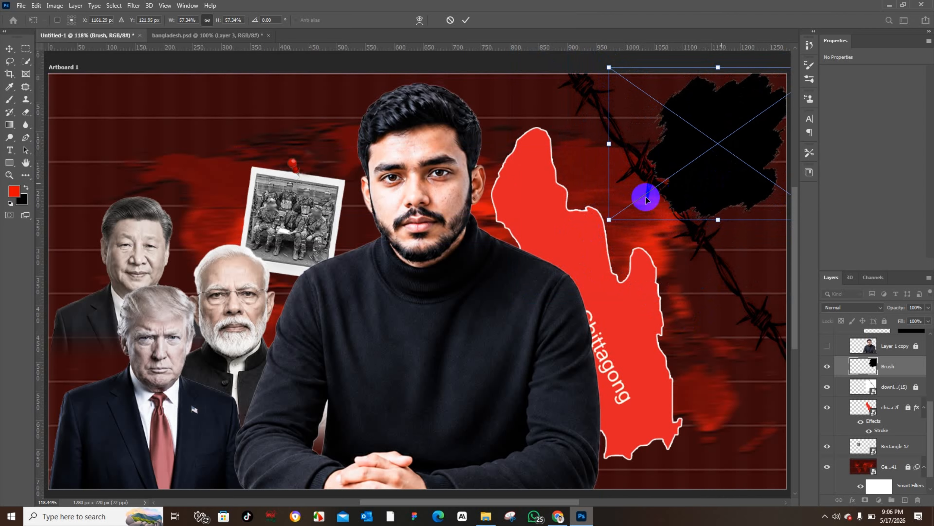
drag(609, 218, 580, 236)
drag(648, 194, 665, 191)
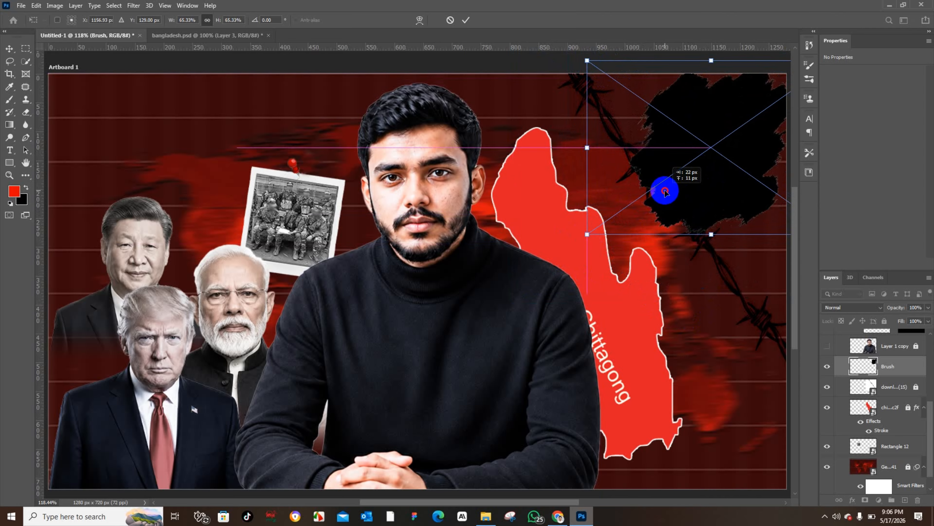
click(9, 48)
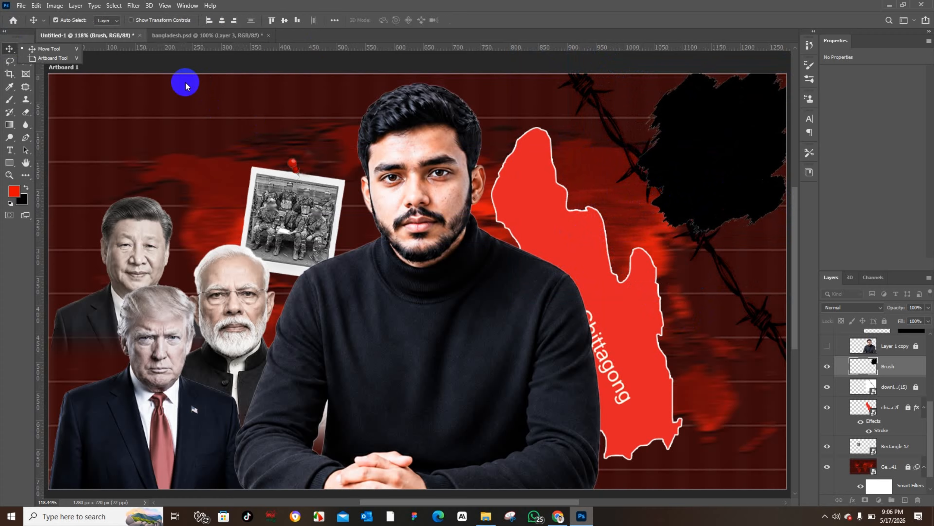
click(251, 142)
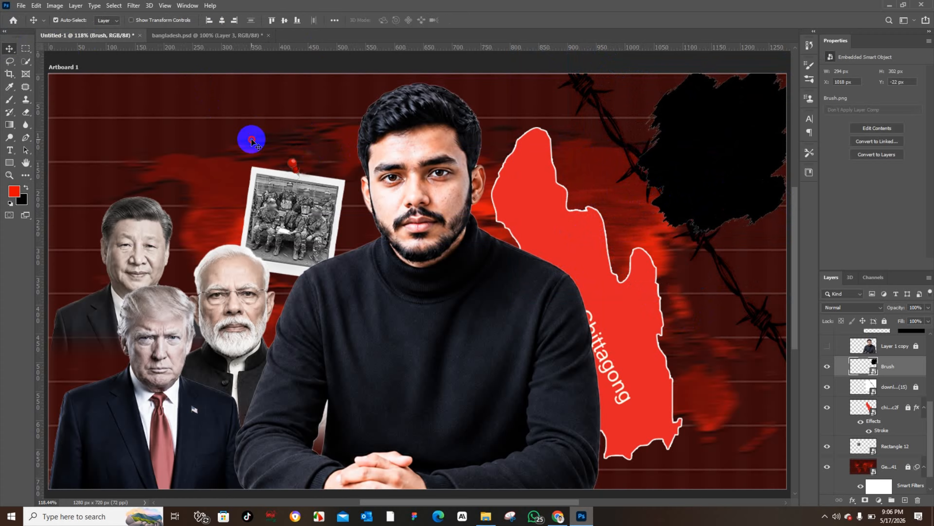
Step: Place the Bangladesh port image as an embedded object and scale it to about 298 × 262 px in the upper right corner
click(21, 6)
click(56, 199)
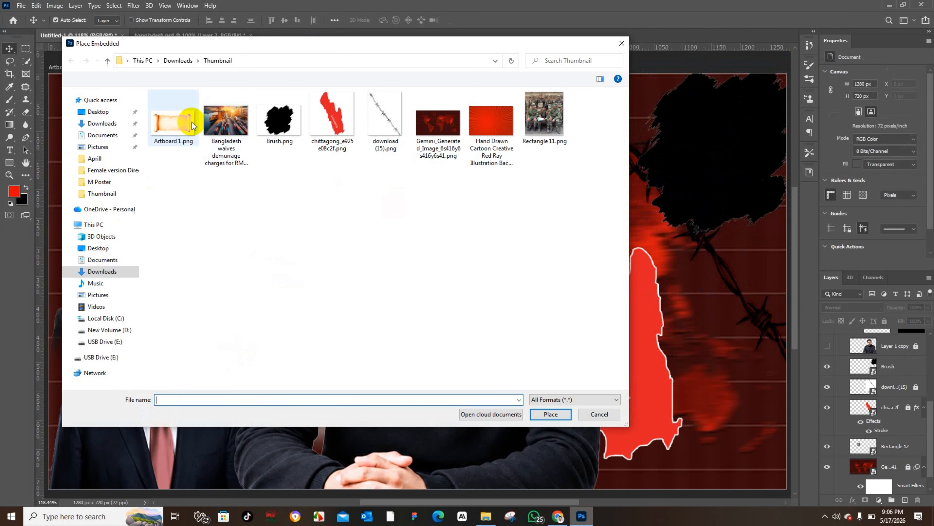
click(241, 128)
click(551, 415)
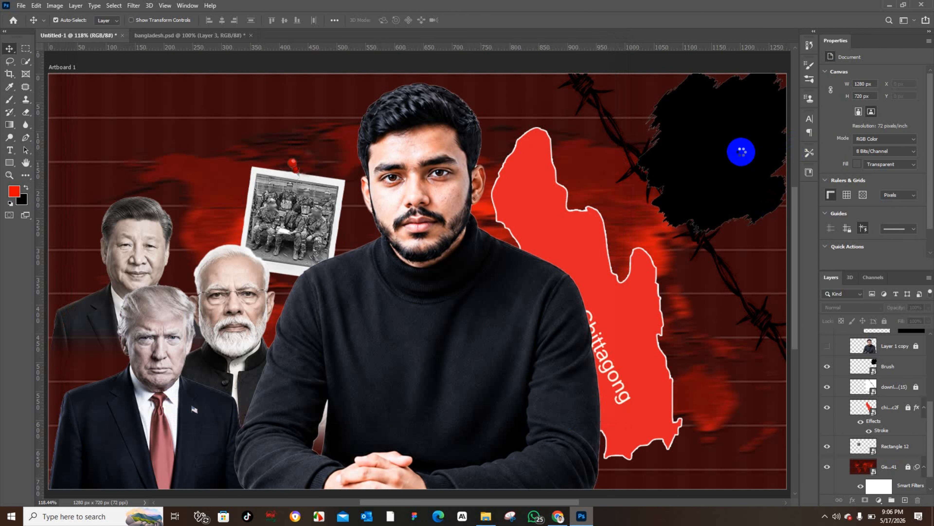
drag(470, 244, 650, 104)
drag(451, 181, 600, 184)
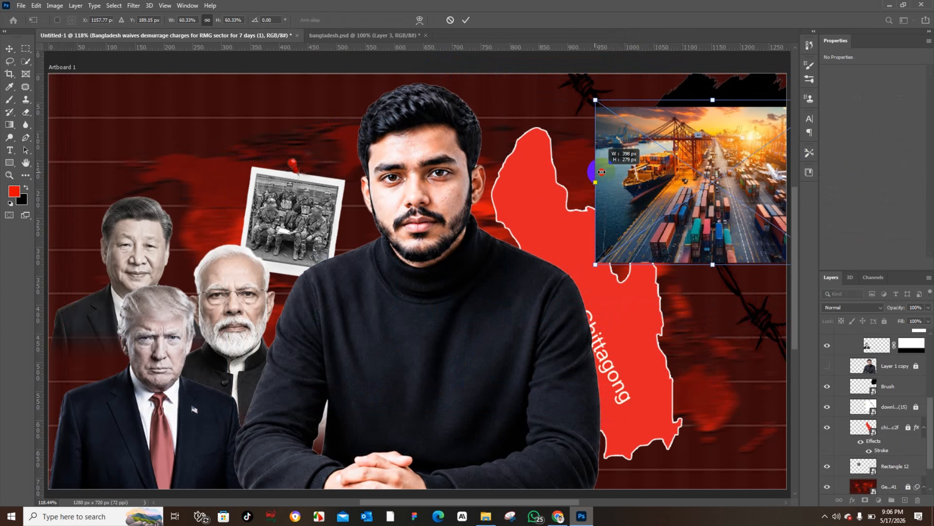
drag(674, 175, 690, 141)
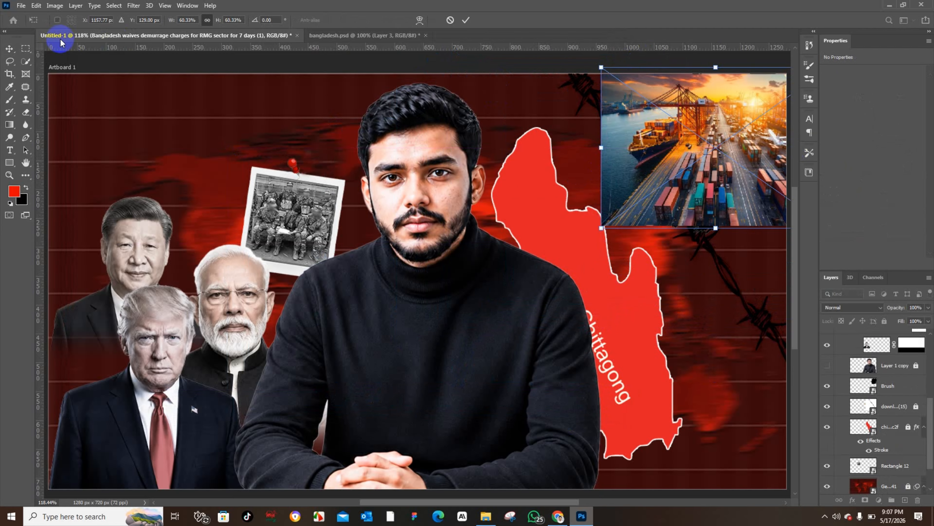
click(10, 49)
Step: Move the port image layer directly above the Brush layer and clip it to the Brush shape
scroll(885, 398, up, 5)
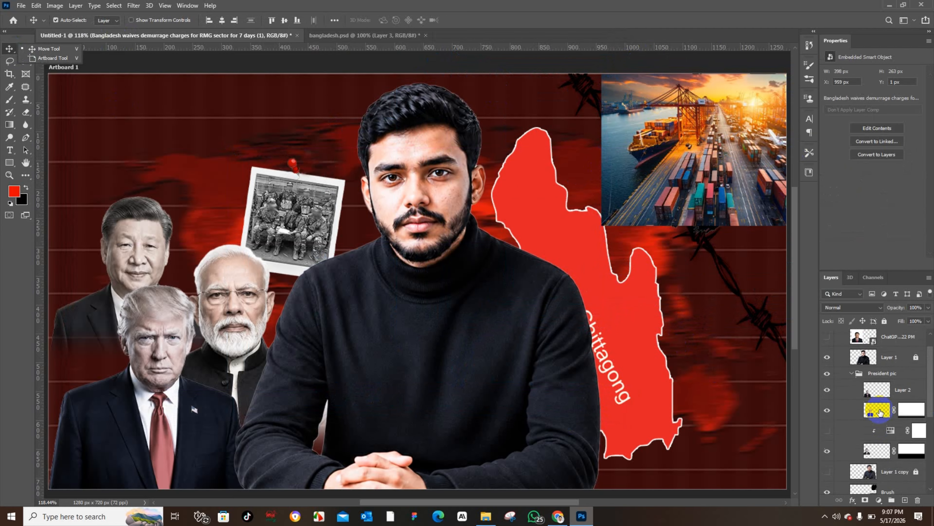
mouse_move(897, 351)
mouse_down()
mouse_move(887, 390)
mouse_move(889, 479)
mouse_move(898, 394)
mouse_up()
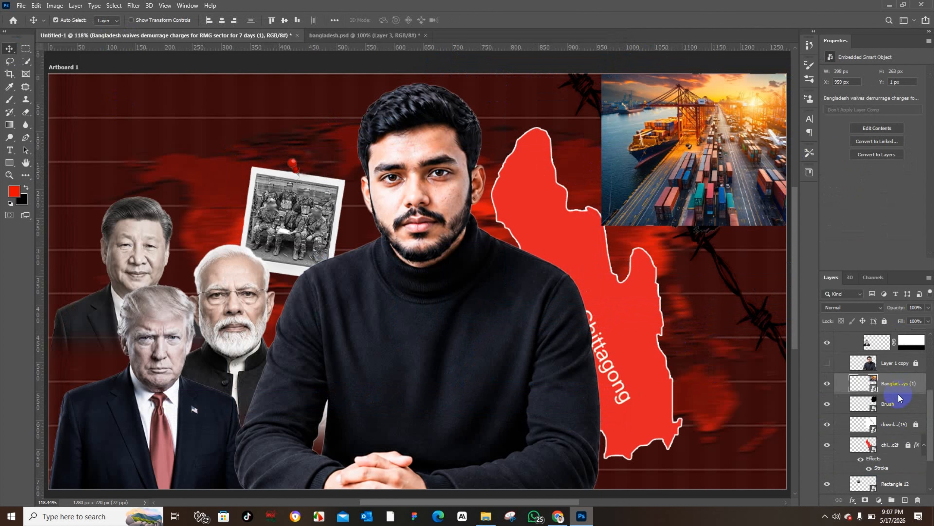
right_click(899, 397)
click(904, 385)
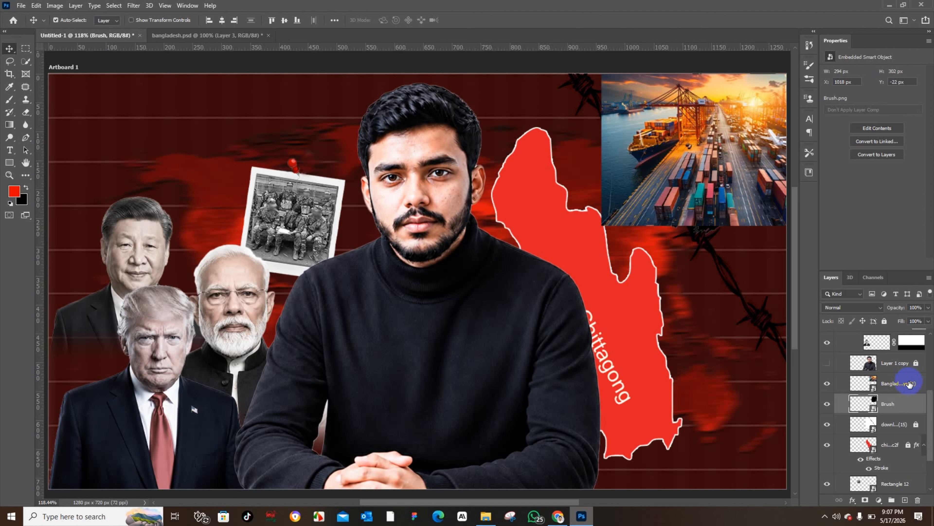
click(909, 384)
right_click(902, 386)
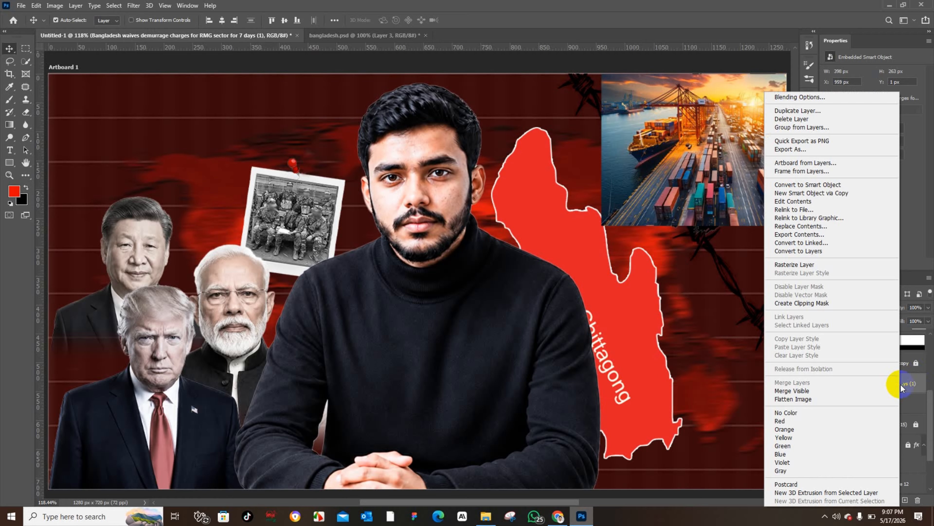
click(802, 303)
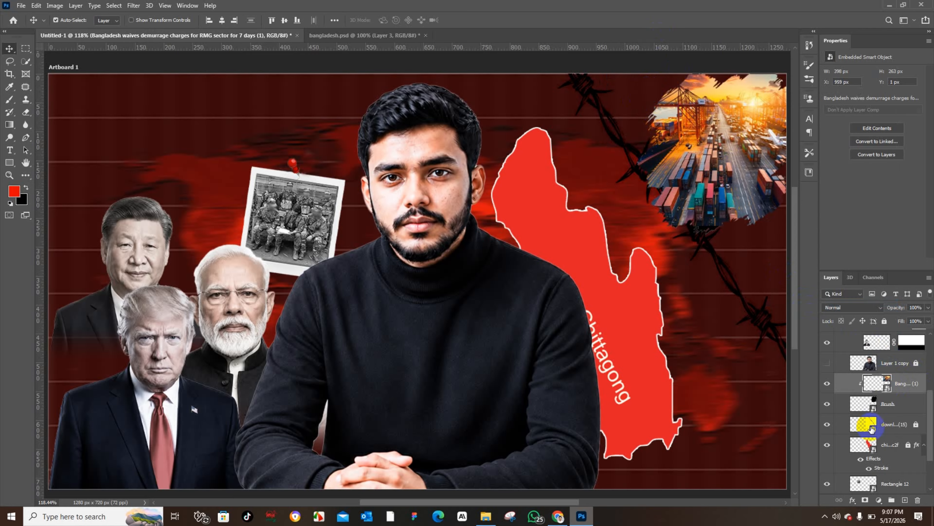
Step: Add a Hue/Saturation adjustment clipped to the port image and set its saturation to -100
click(878, 499)
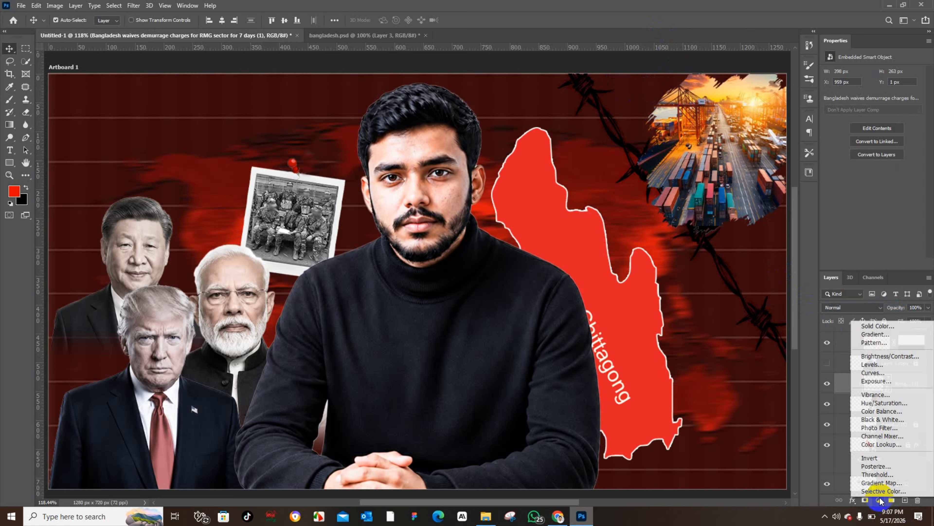
click(880, 403)
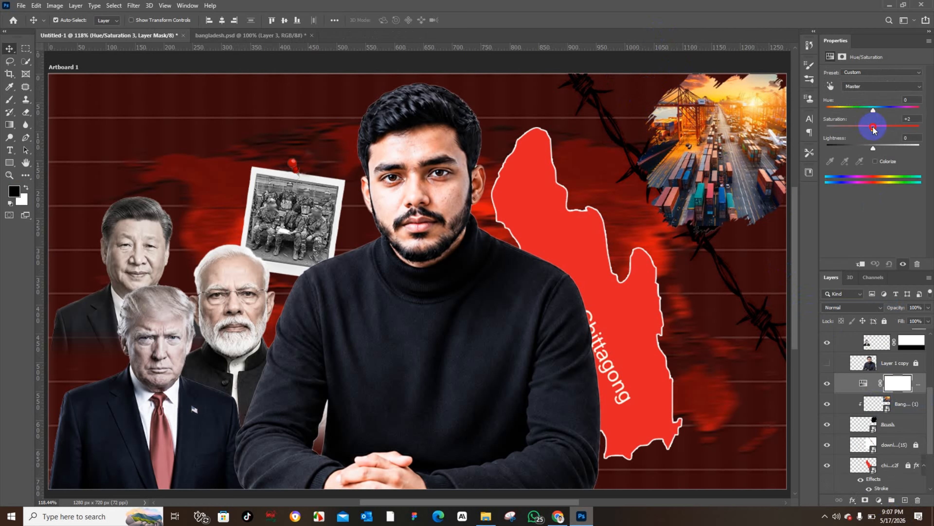
drag(873, 128, 833, 130)
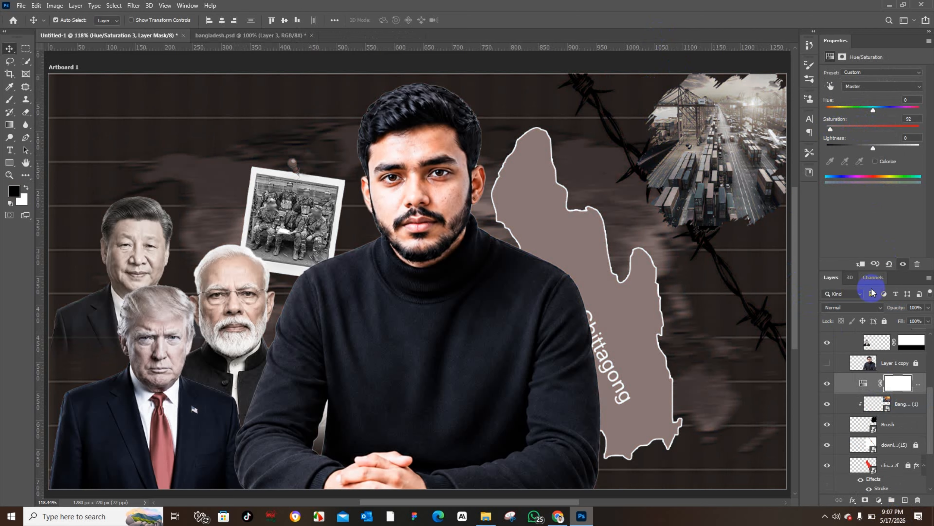
click(859, 264)
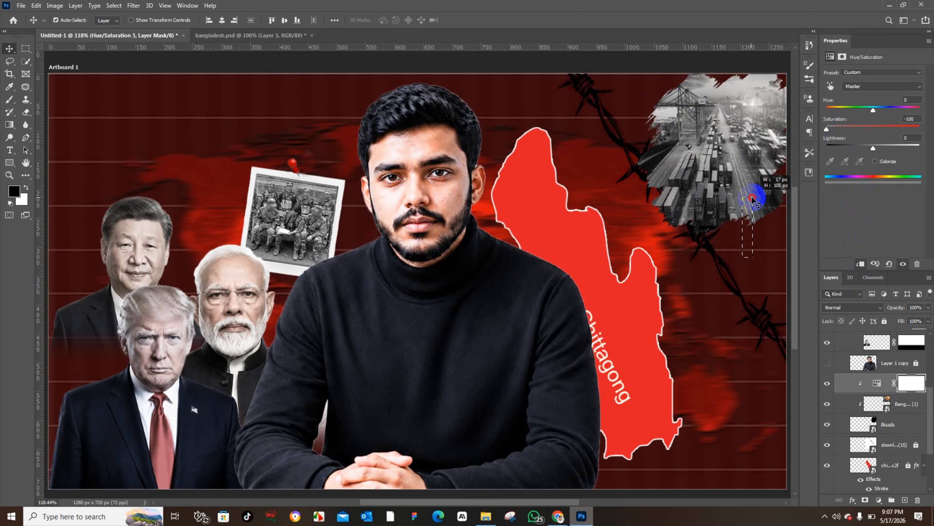
click(742, 201)
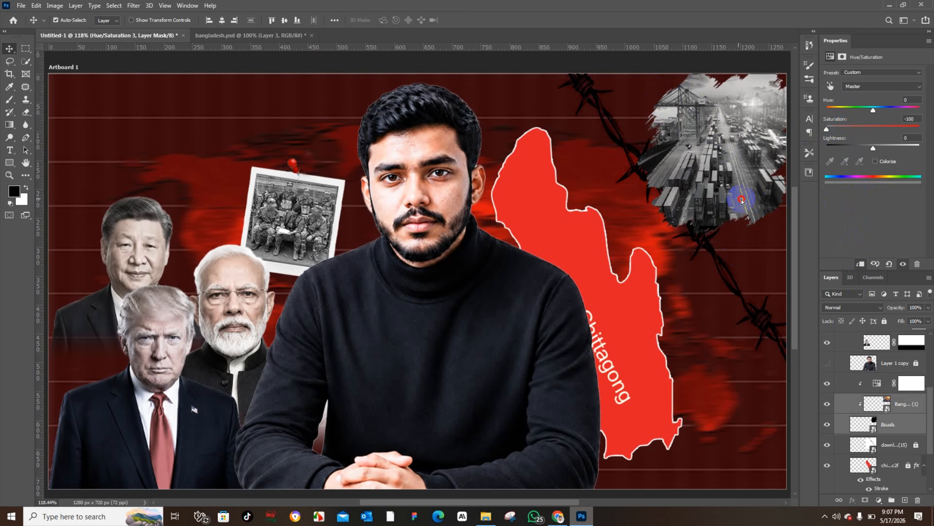
Step: Convert the clipped port image and Brush layers into a single smart object
right_click(910, 415)
click(805, 185)
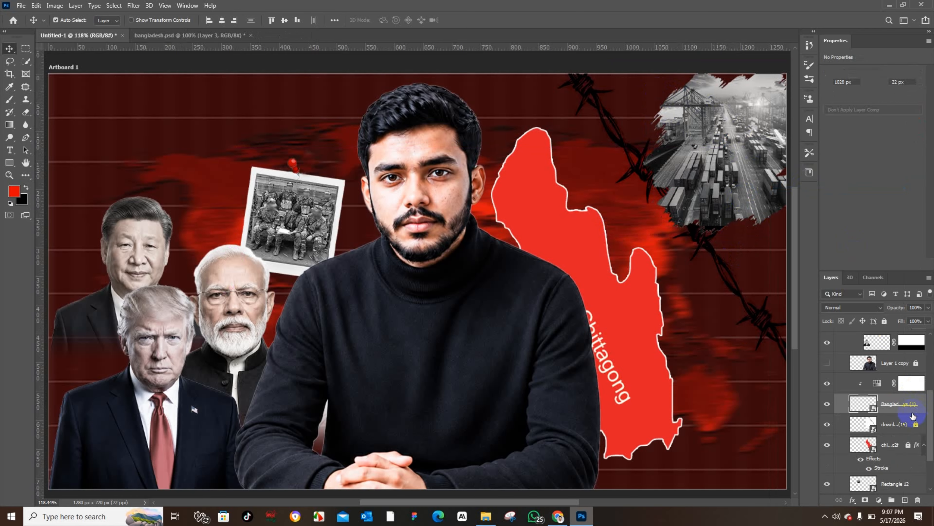
drag(908, 404, 909, 434)
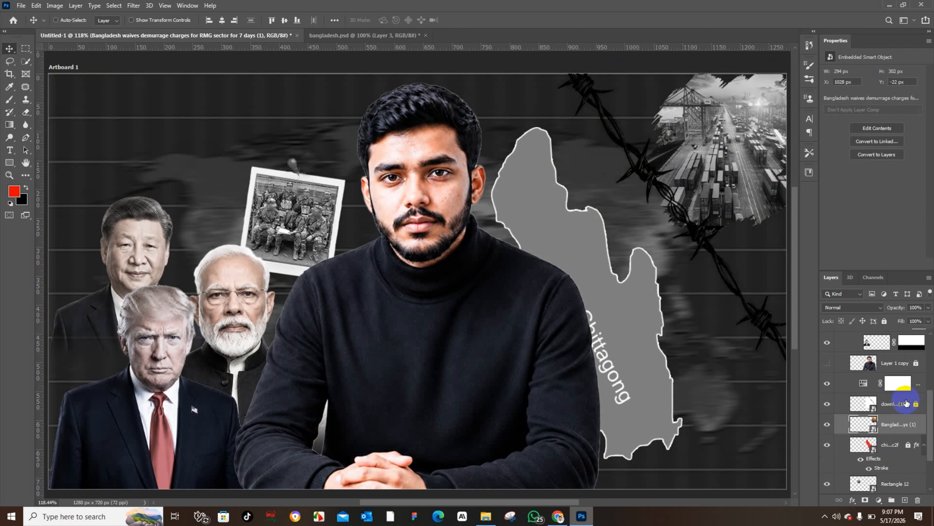
key(ctrl+z)
Step: Convert the Hue/Saturation adjustment with the port smart object into one smart object and move it below the barbed wire layer
click(877, 384)
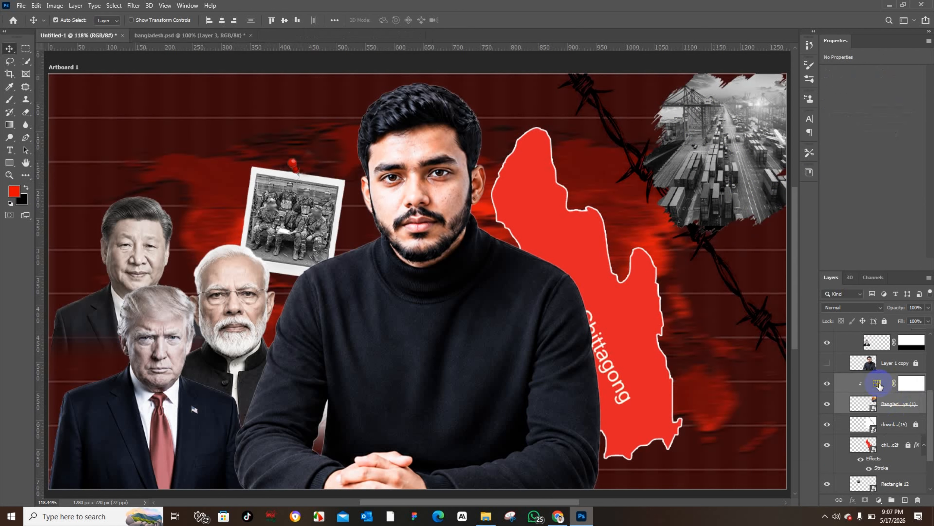
right_click(893, 405)
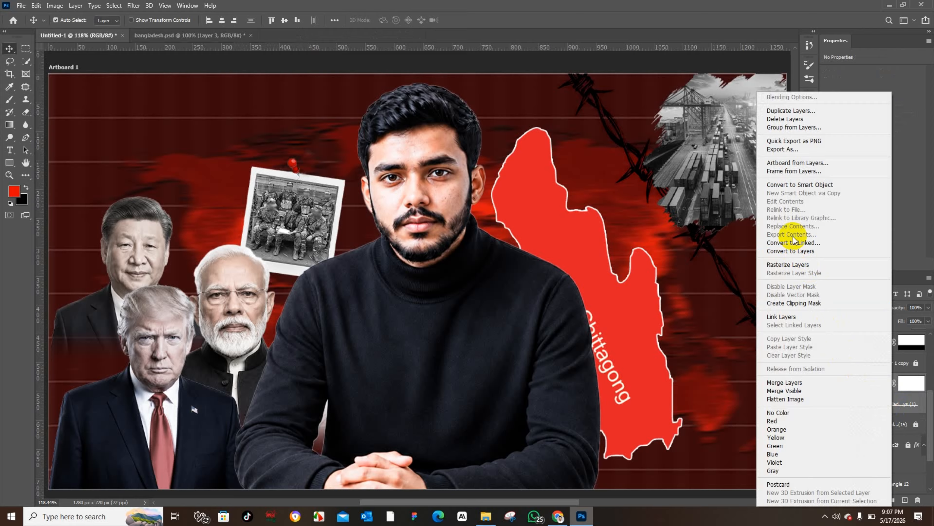
click(802, 185)
drag(904, 389, 900, 424)
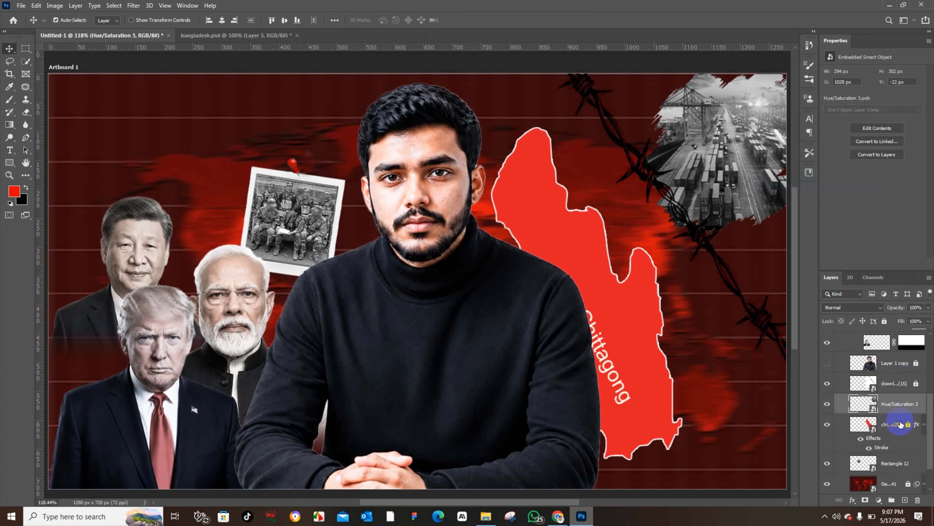
Step: Nudge the grey port image and scale it up to about 330 × 339 px in the upper right corner
drag(733, 174, 720, 187)
key(ctrl)
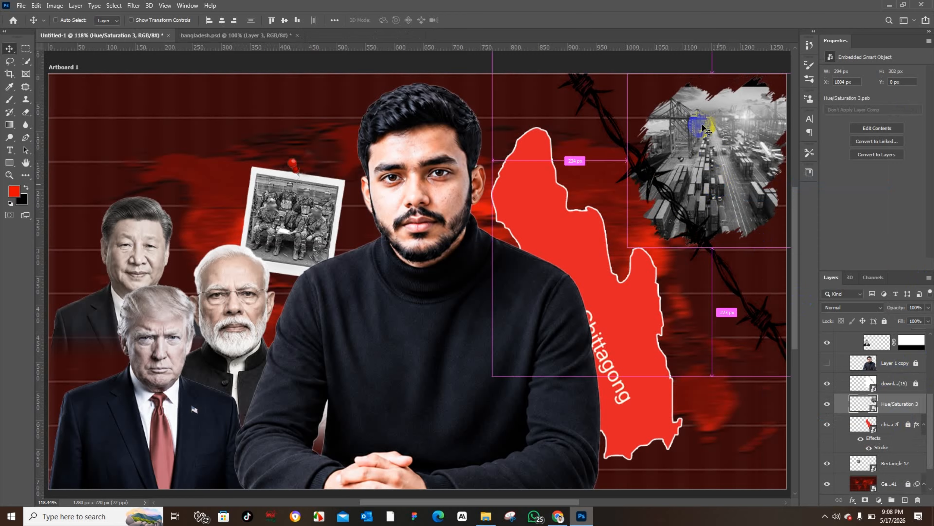
key(ctrl+t)
drag(708, 64, 711, 61)
drag(758, 111, 755, 116)
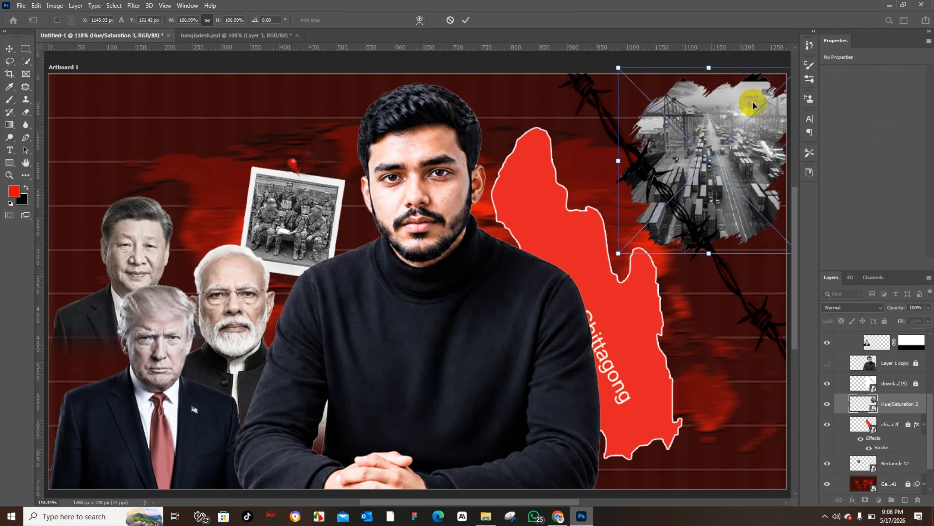
drag(708, 66, 709, 58)
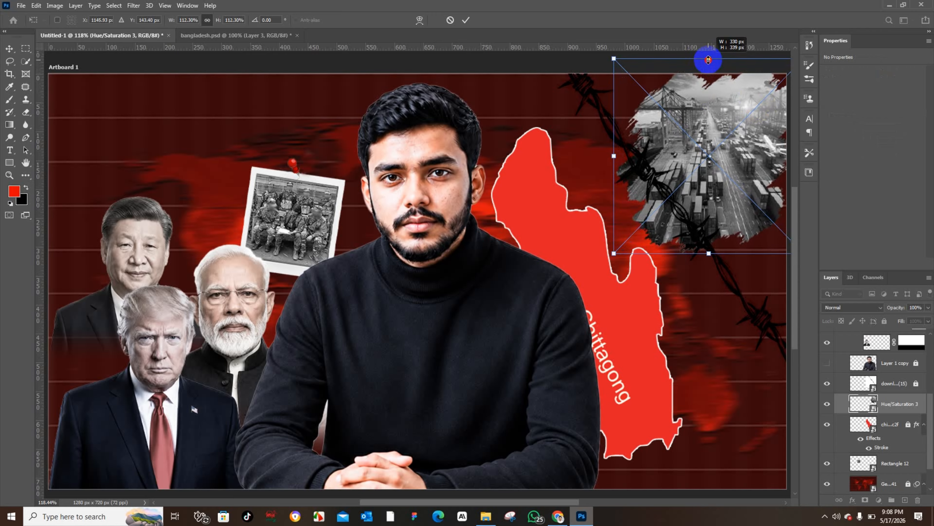
click(9, 54)
click(617, 184)
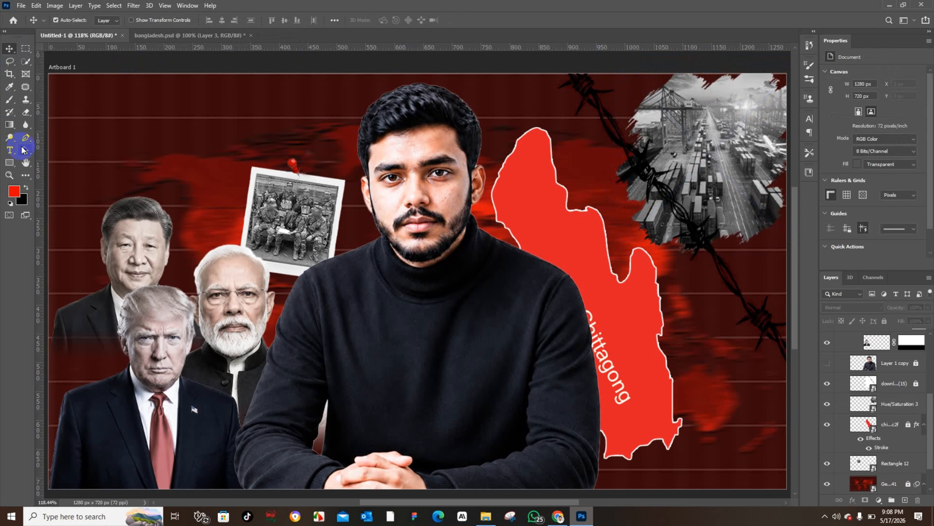
Step: In bangladesh.psd, lock the presenter and map layers so only the Bangla text labels can be picked
click(221, 35)
drag(259, 207, 269, 168)
key(ctrl+z)
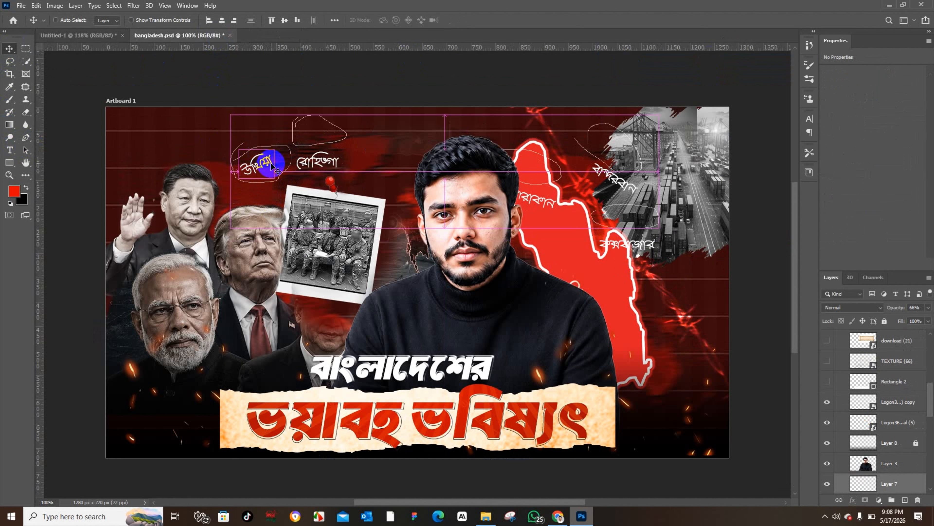
click(251, 148)
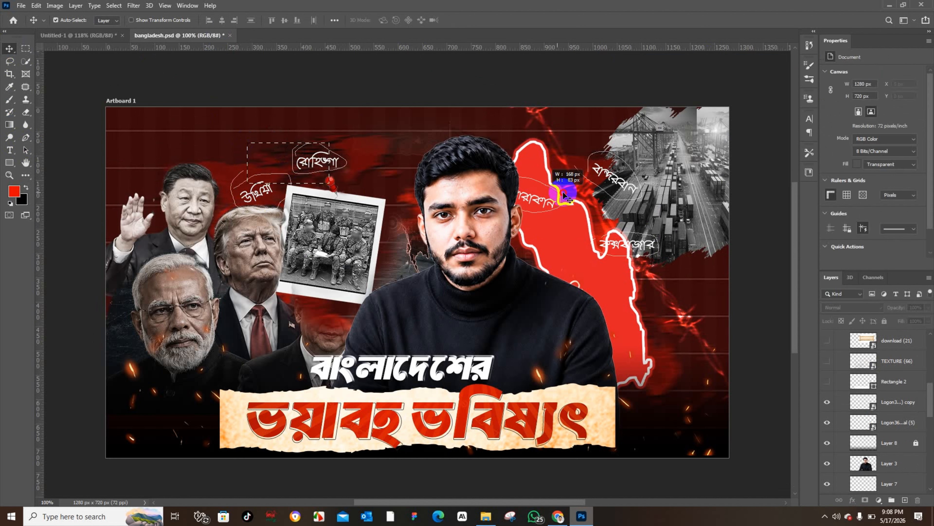
drag(635, 239, 636, 213)
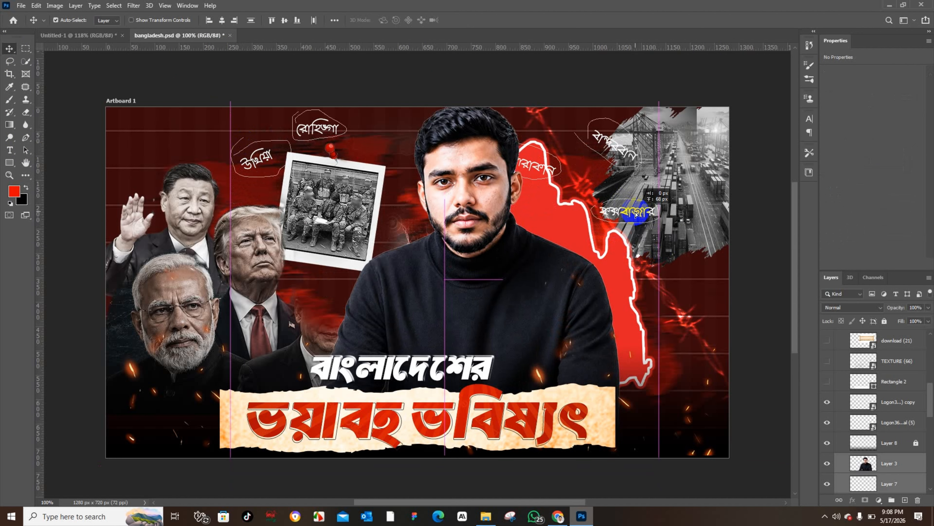
key(ctrl+z)
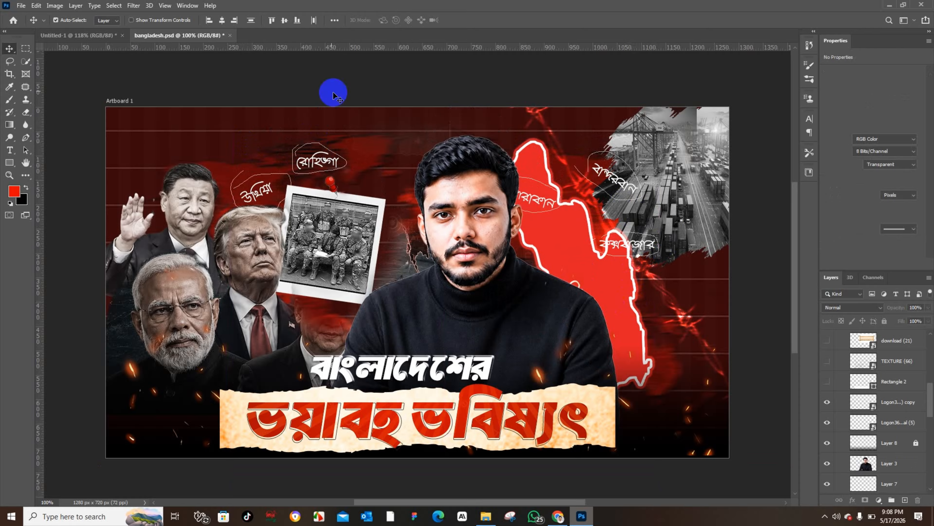
click(567, 299)
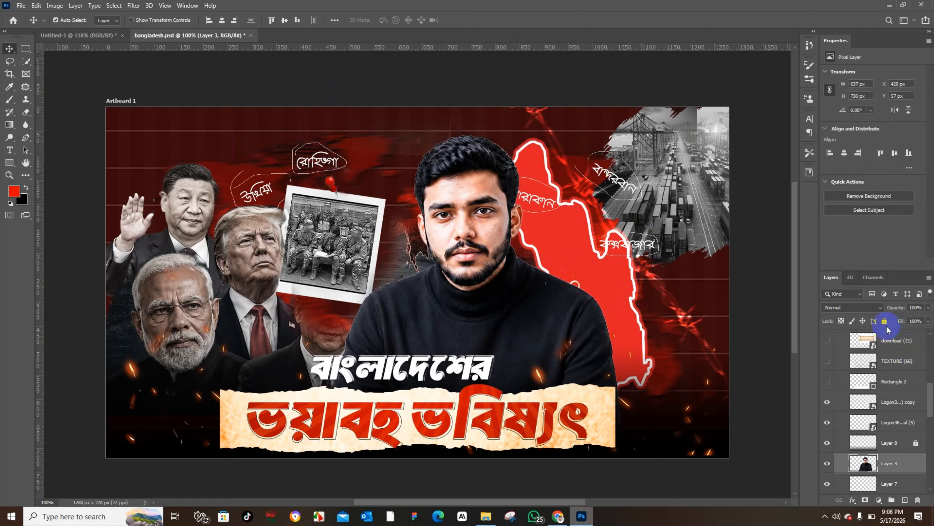
click(884, 321)
click(350, 229)
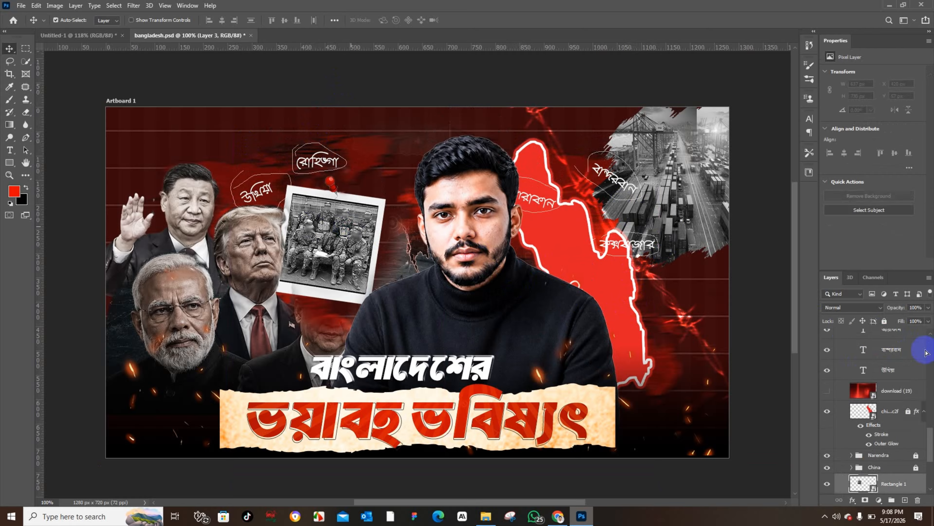
click(884, 321)
Step: Copy the Bangla text labels into the thumbnail and position them around the photo and Chittagong map
drag(236, 141, 605, 215)
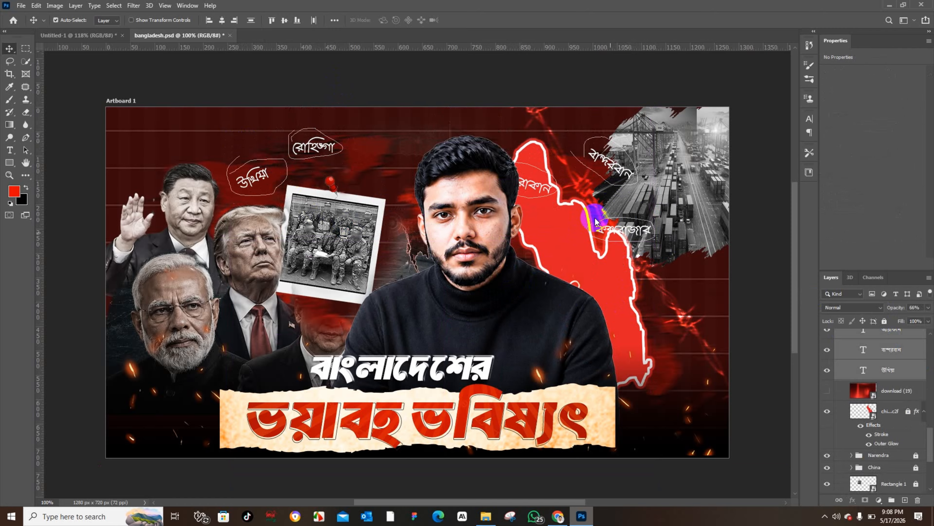
click(98, 36)
key(ctrl+v)
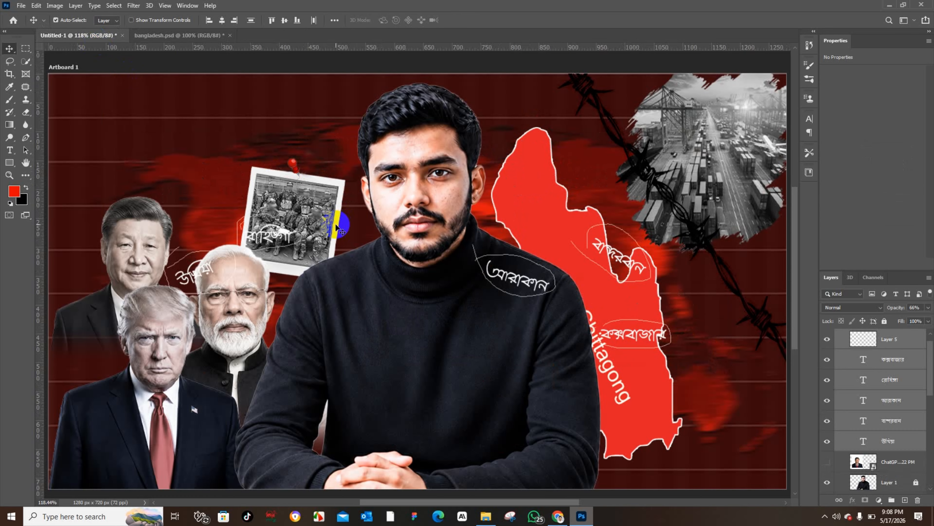
drag(281, 235, 272, 166)
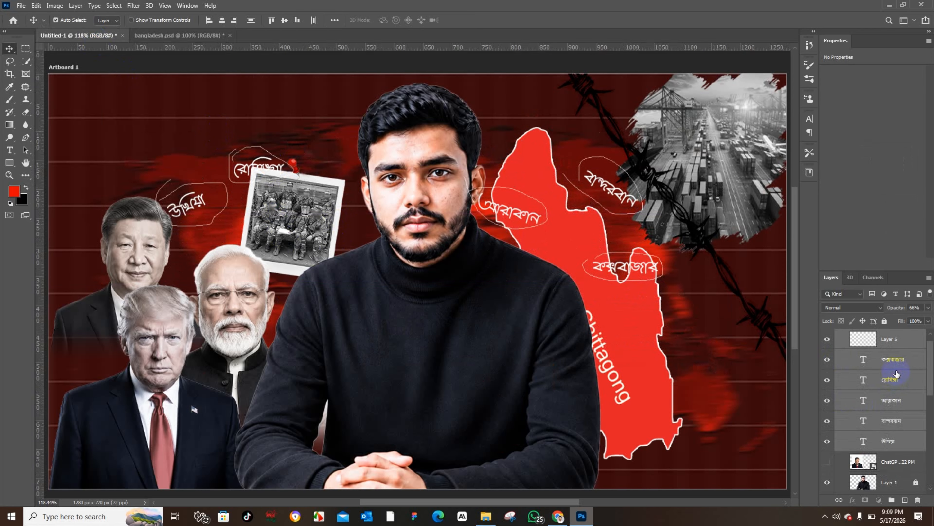
Step: Group the text labels as text small and move the group below Layer 1 copy
key(ctrl+g)
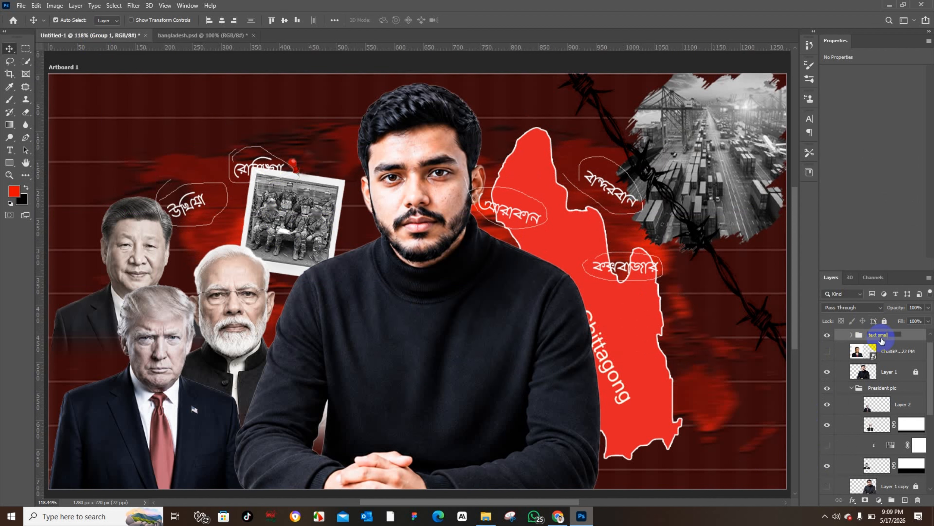
drag(882, 340, 891, 462)
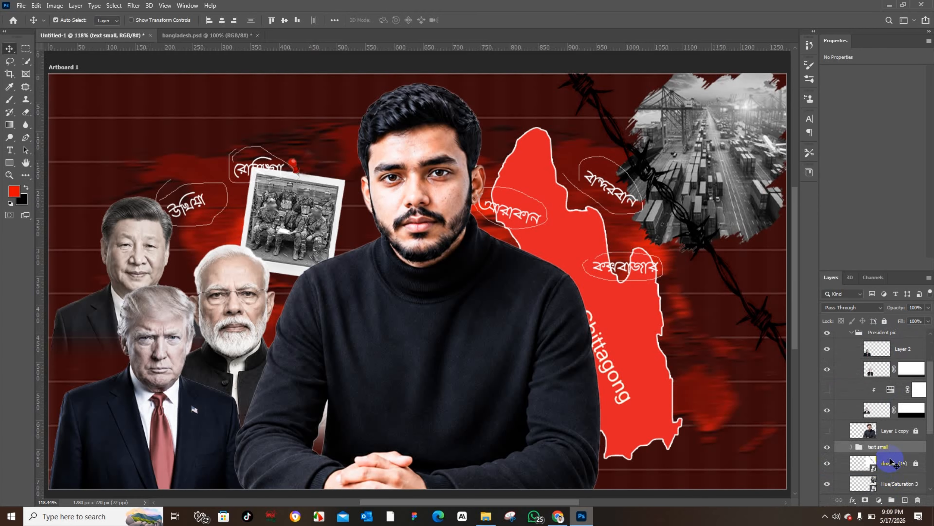
click(204, 110)
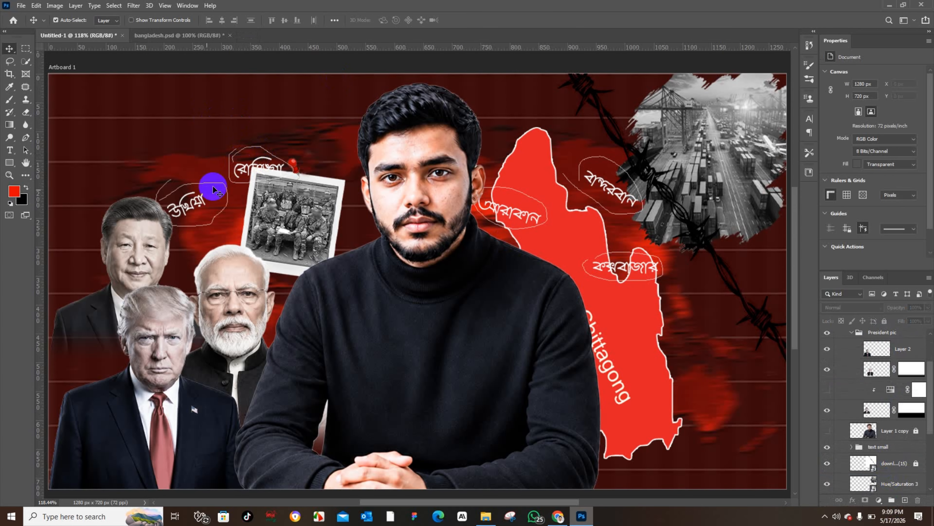
Step: Collapse the text small group and lock it
click(190, 209)
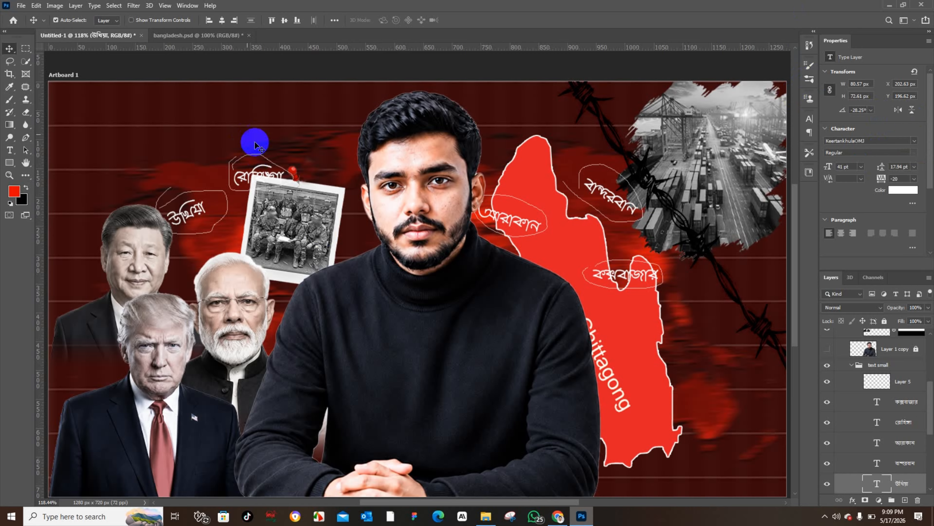
click(206, 190)
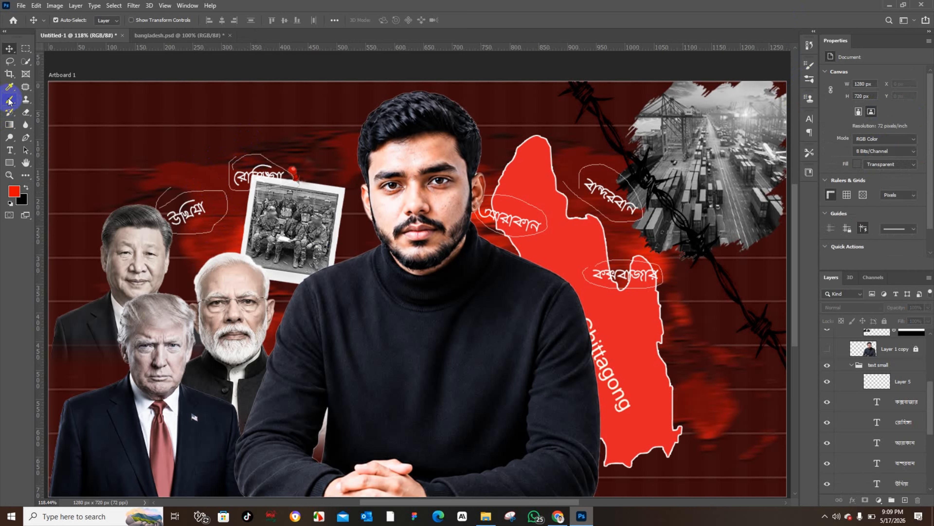
click(852, 365)
click(883, 368)
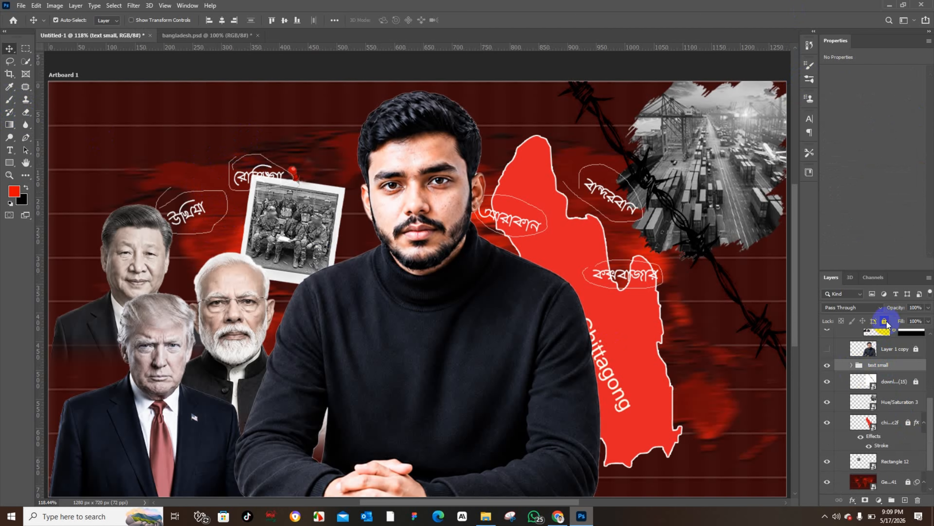
click(884, 321)
Step: Add a new layer and try sketching white pencil loops around the Bangla labels
click(905, 498)
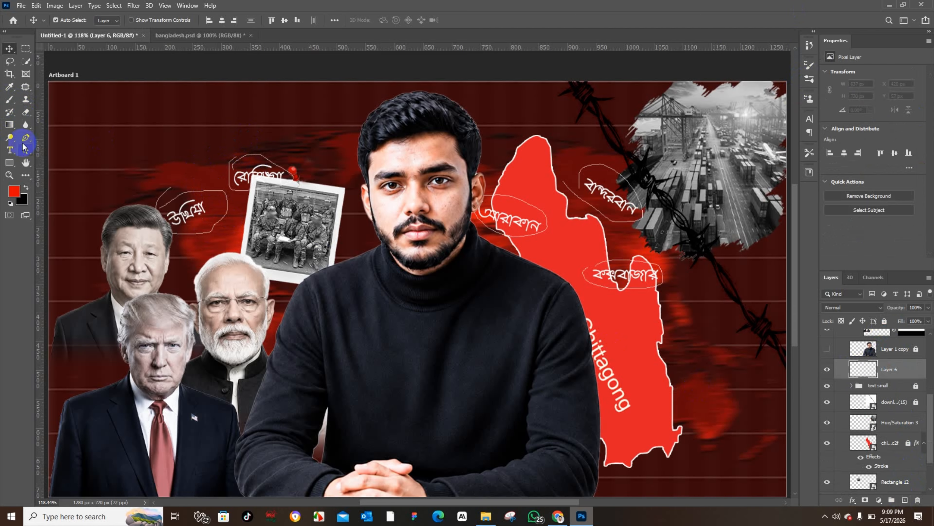
drag(6, 104, 43, 114)
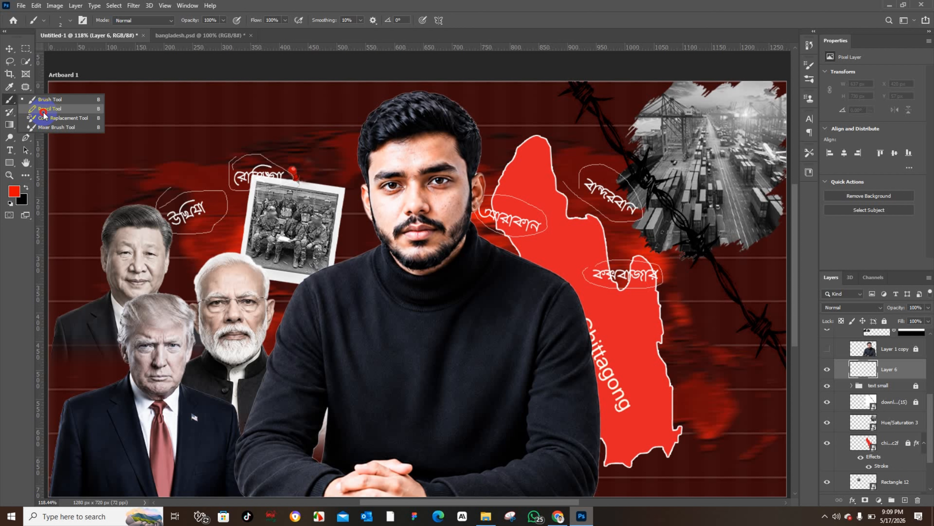
click(43, 115)
mouse_move(190, 193)
mouse_down()
mouse_move(207, 219)
mouse_move(194, 226)
mouse_move(193, 187)
mouse_up()
key(ctrl+z)
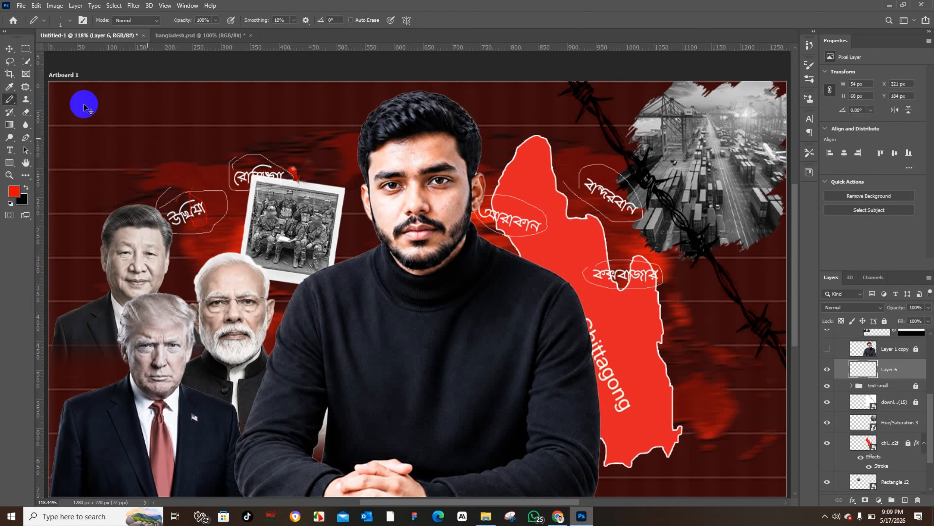
click(11, 203)
key(x)
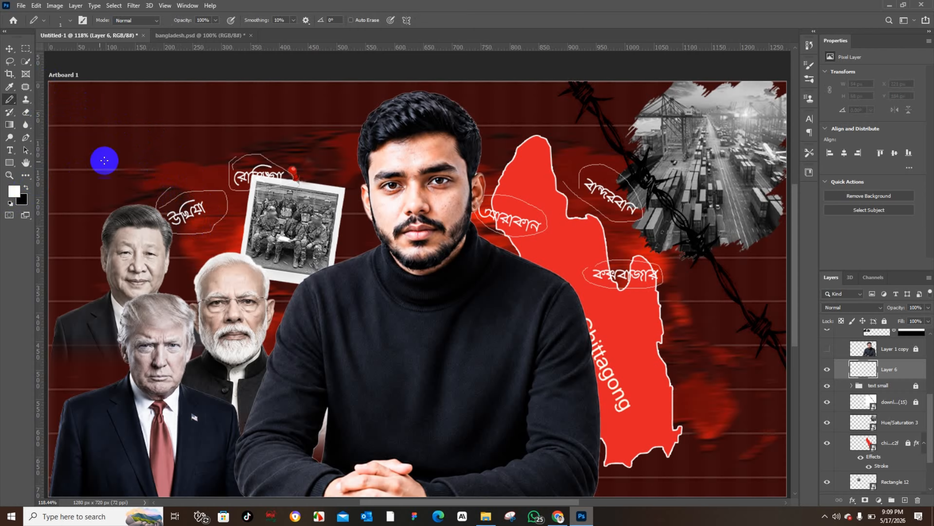
mouse_move(142, 160)
mouse_down()
mouse_move(195, 153)
mouse_move(128, 173)
mouse_move(151, 151)
mouse_up()
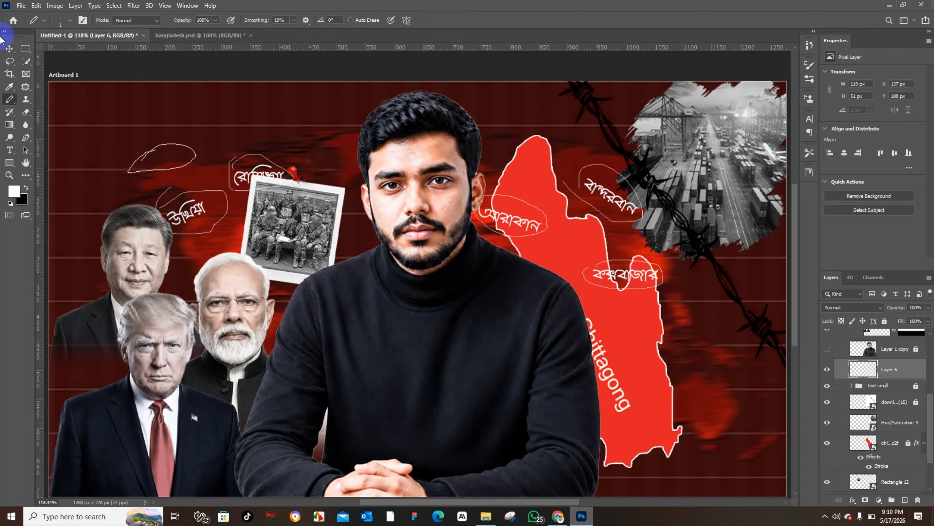
mouse_move(168, 201)
mouse_down()
mouse_move(233, 207)
mouse_move(221, 234)
mouse_move(145, 224)
mouse_move(156, 196)
mouse_move(179, 195)
mouse_up()
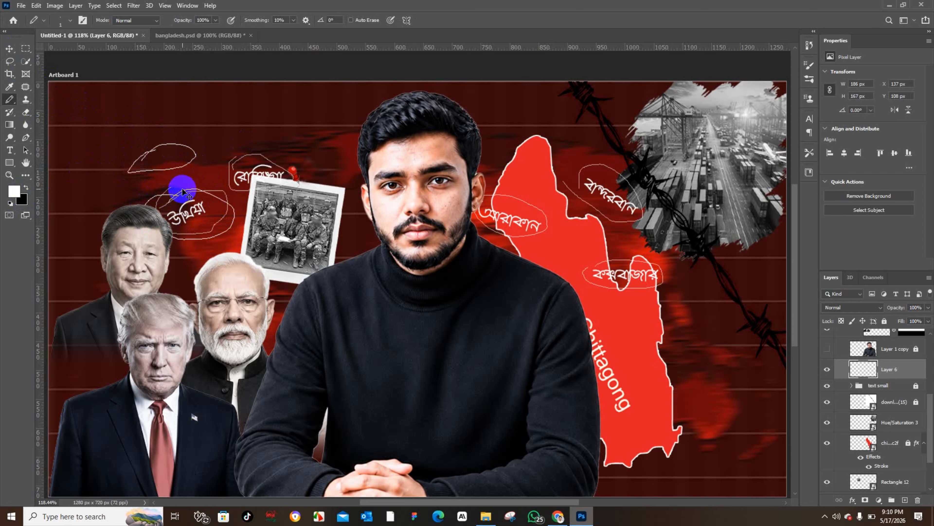
key(ctrl+z)
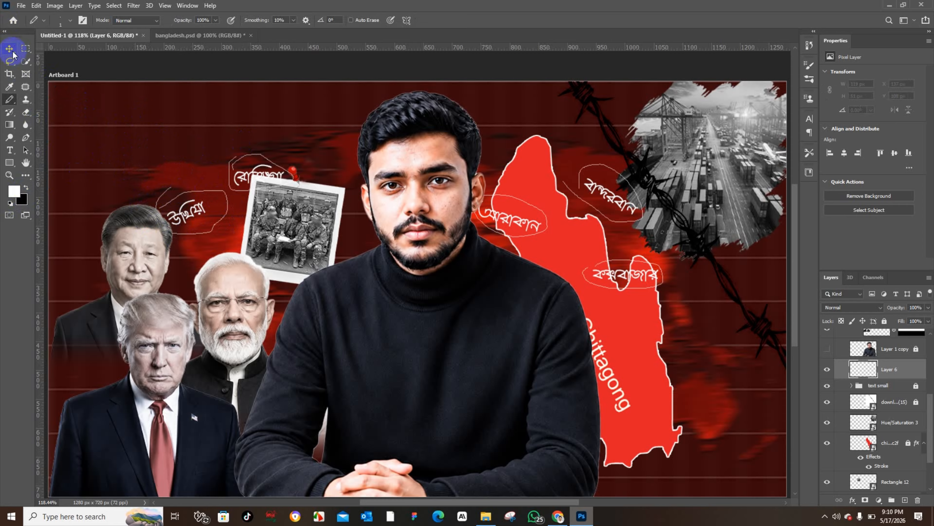
Step: Group all the existing thumbnail layers, name the group Thaymbmail Image, and lock it
click(10, 49)
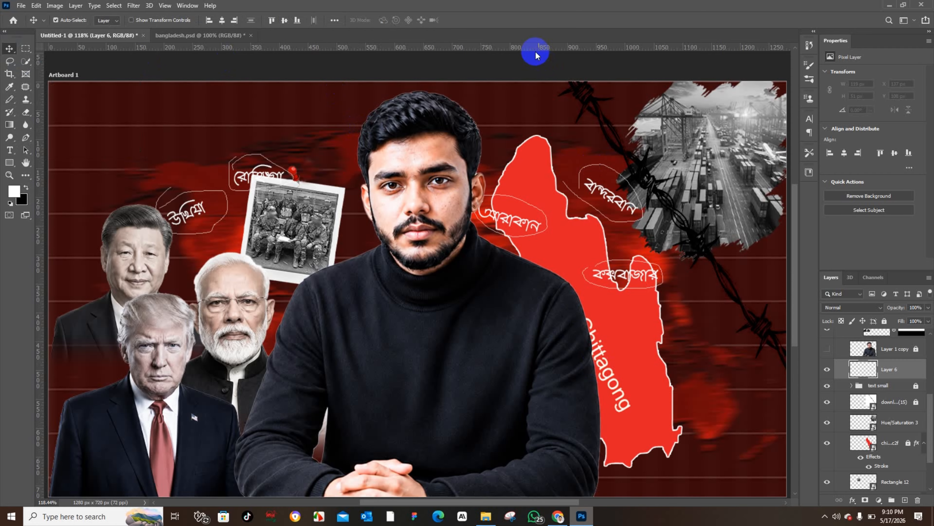
click(183, 37)
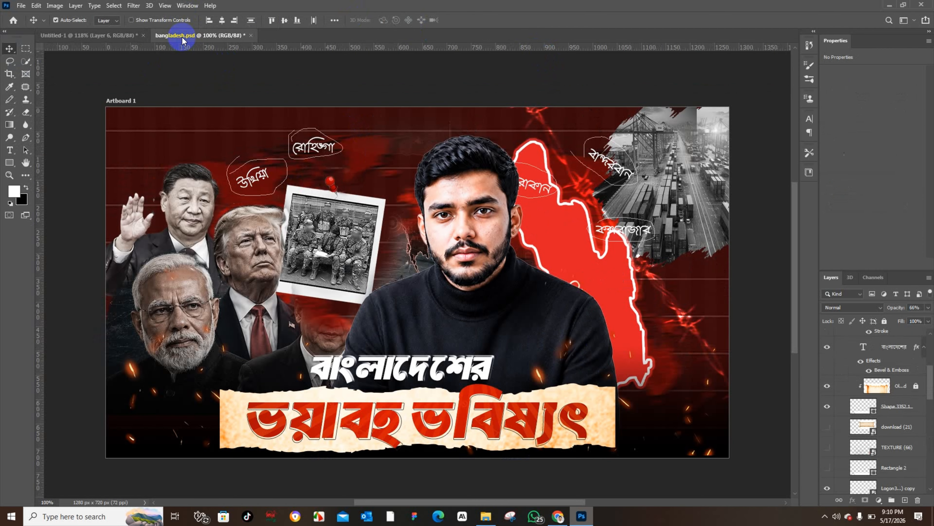
click(93, 35)
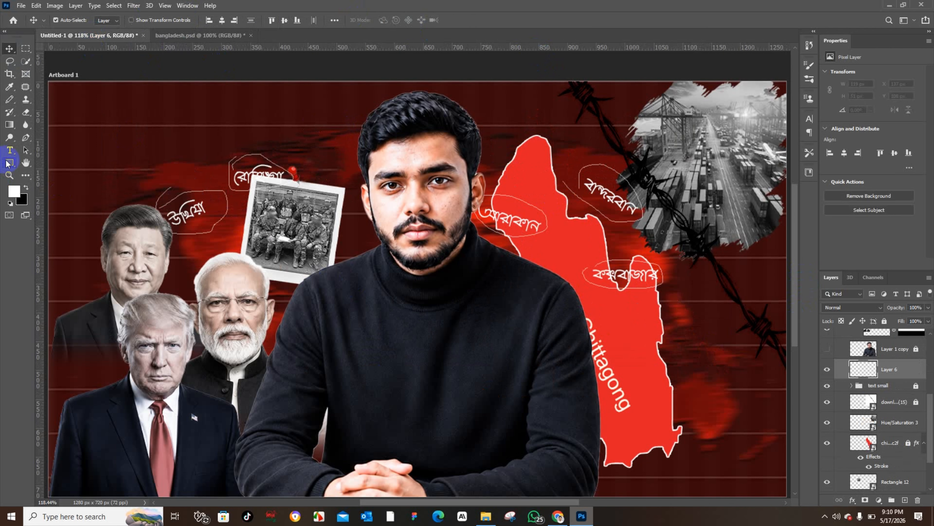
scroll(897, 377, up, 5)
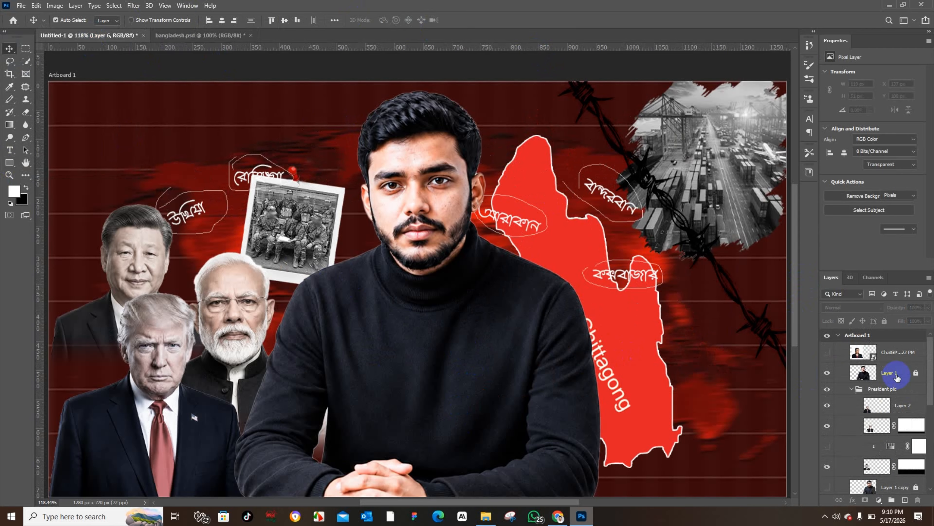
click(896, 378)
click(896, 355)
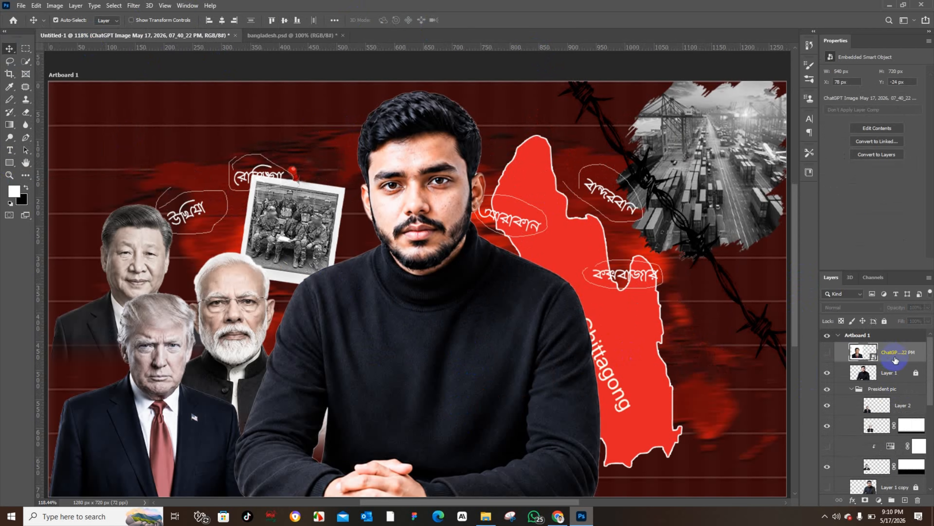
scroll(900, 358, down, 1)
click(900, 357)
scroll(900, 405, down, 6)
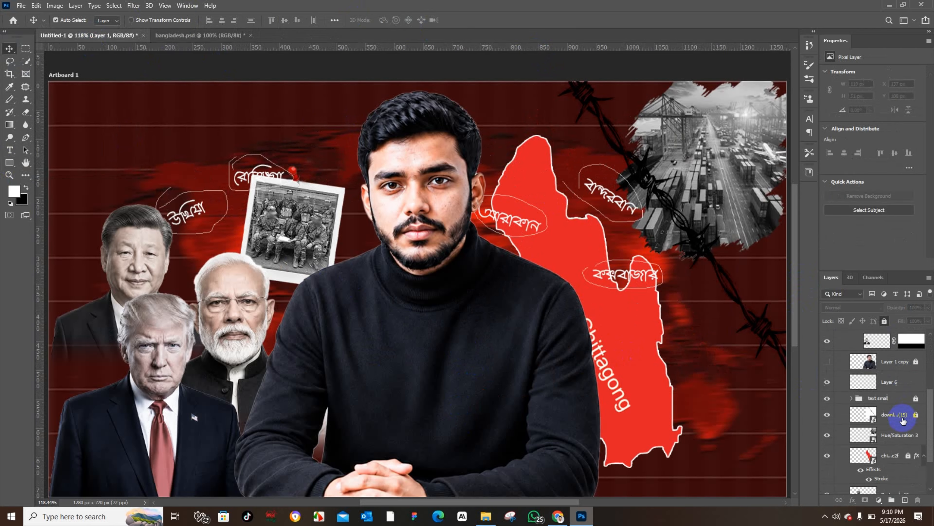
shift+click(894, 448)
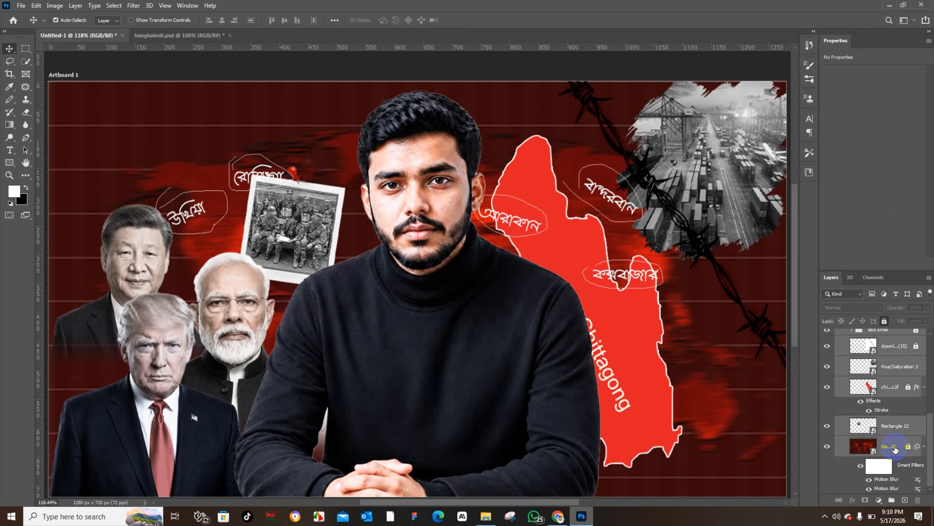
key(ctrl+g)
click(873, 336)
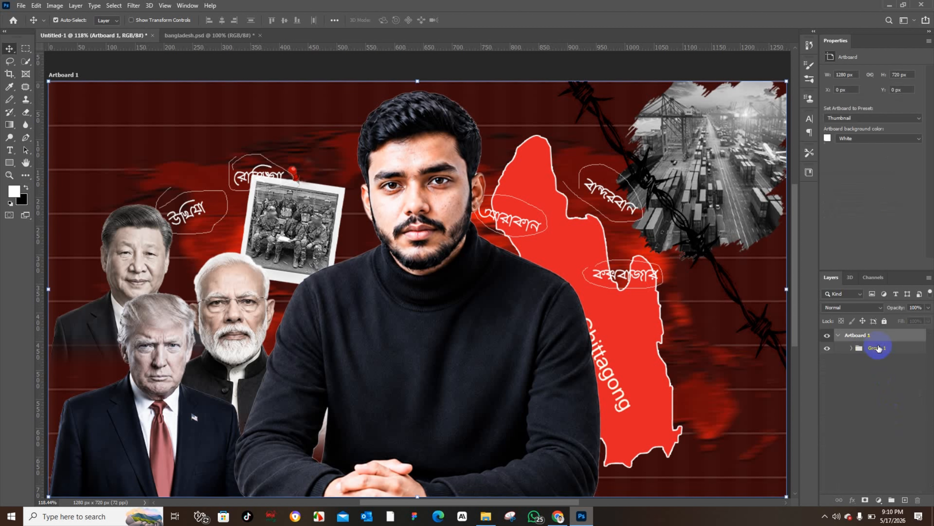
click(878, 351)
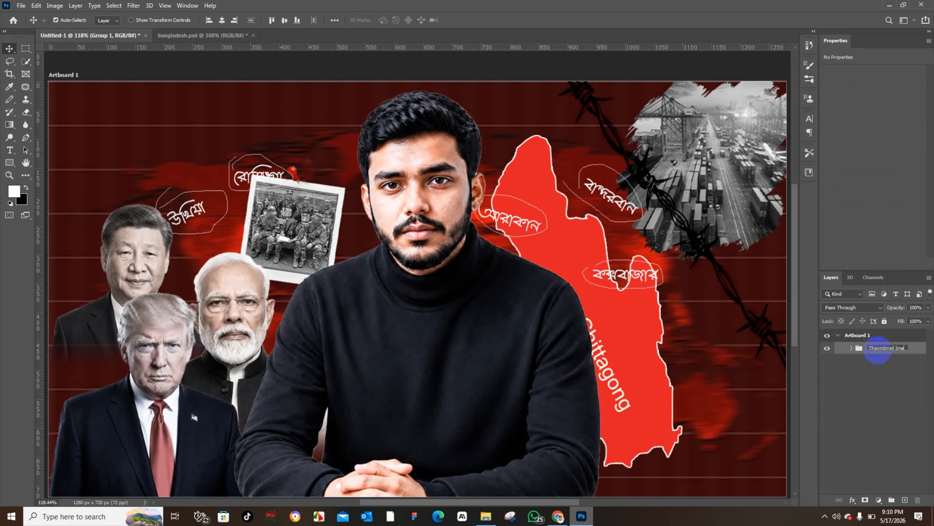
key(Return)
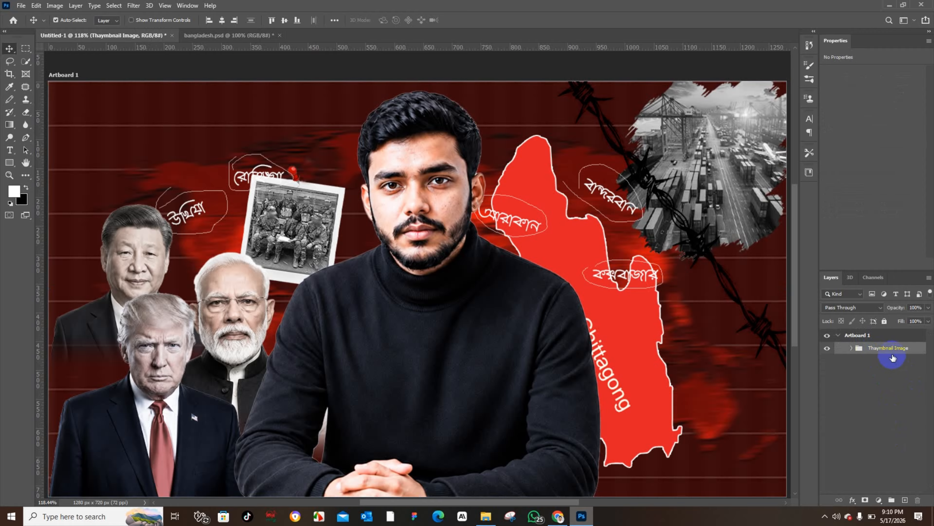
click(885, 321)
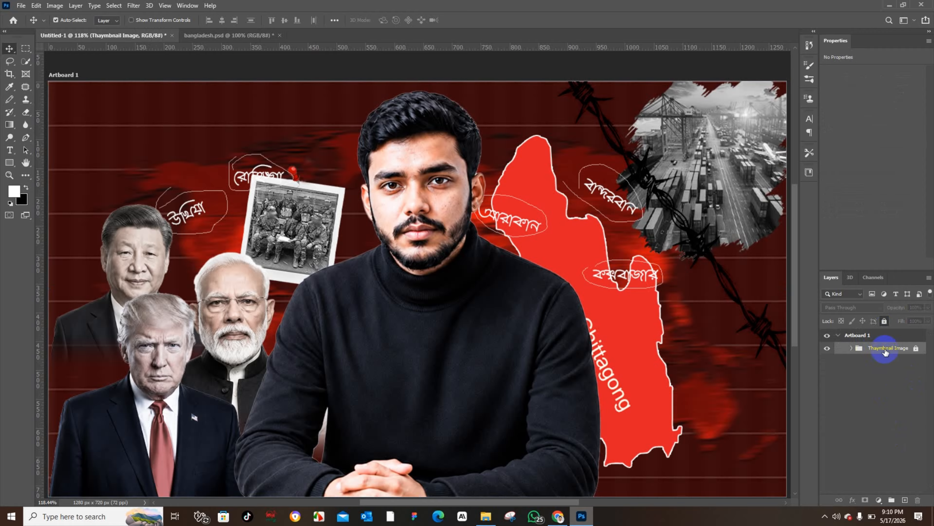
Step: On a new layer, draw a vertical dark gradient fading up from the bottom edge, then lock the layer
click(904, 500)
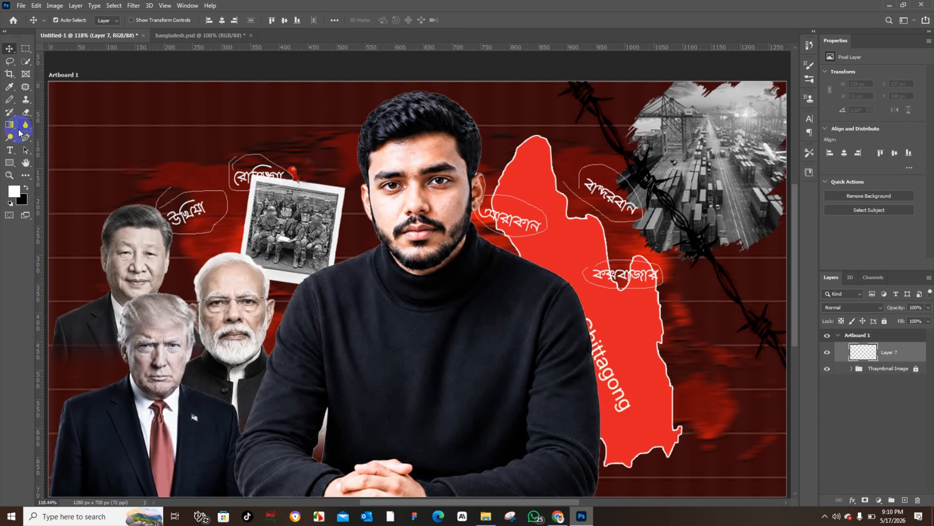
click(16, 128)
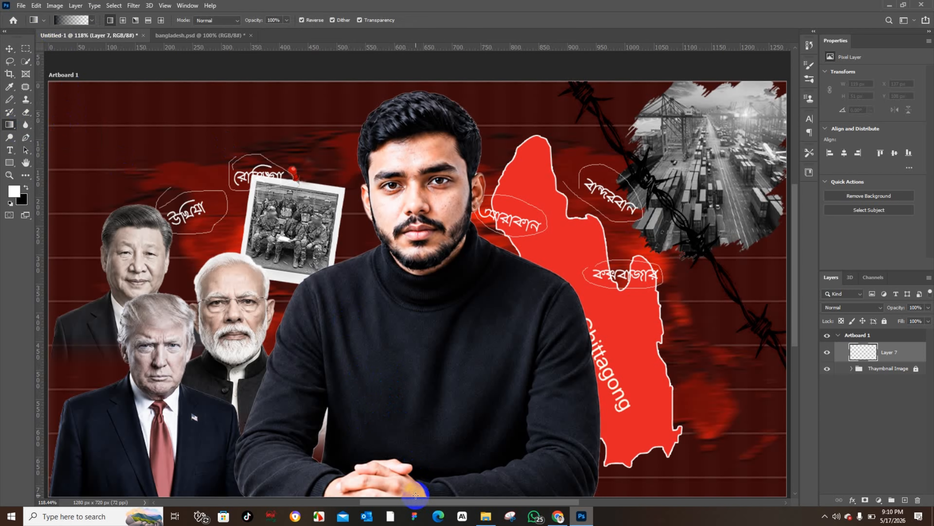
drag(415, 494, 416, 364)
key(ctrl+z)
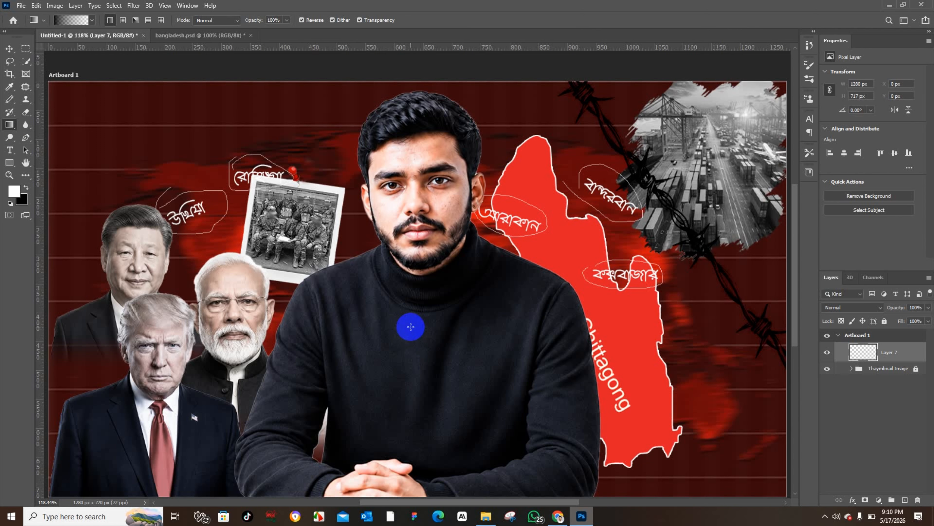
drag(411, 326, 411, 501)
scroll(411, 331, up, 3)
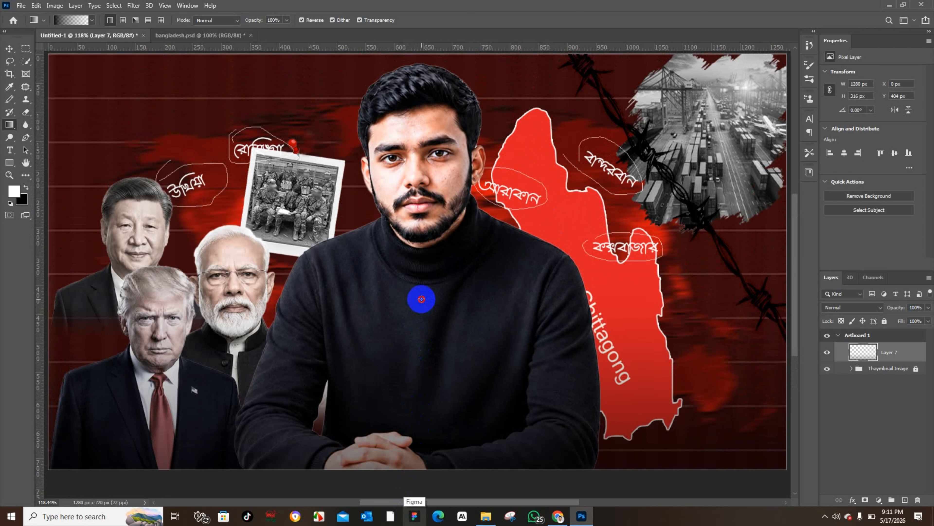
drag(422, 299, 422, 465)
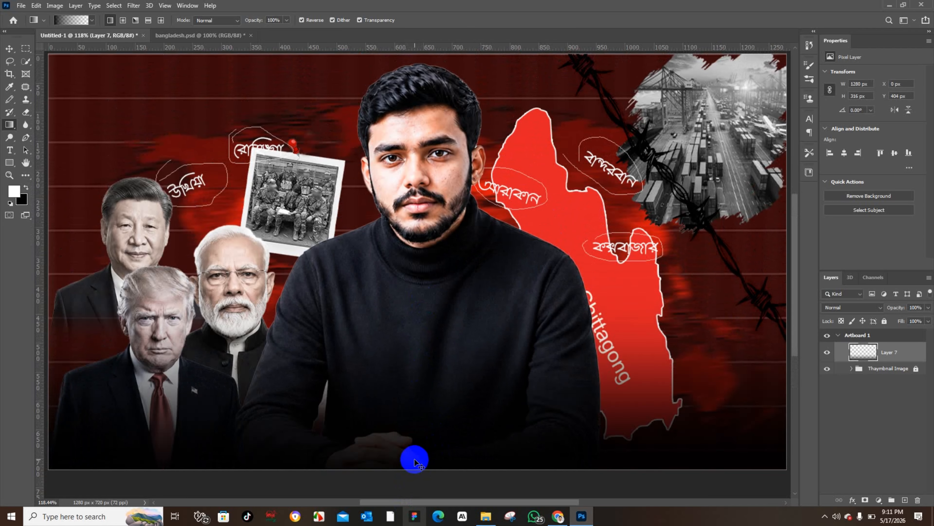
key(ctrl+z)
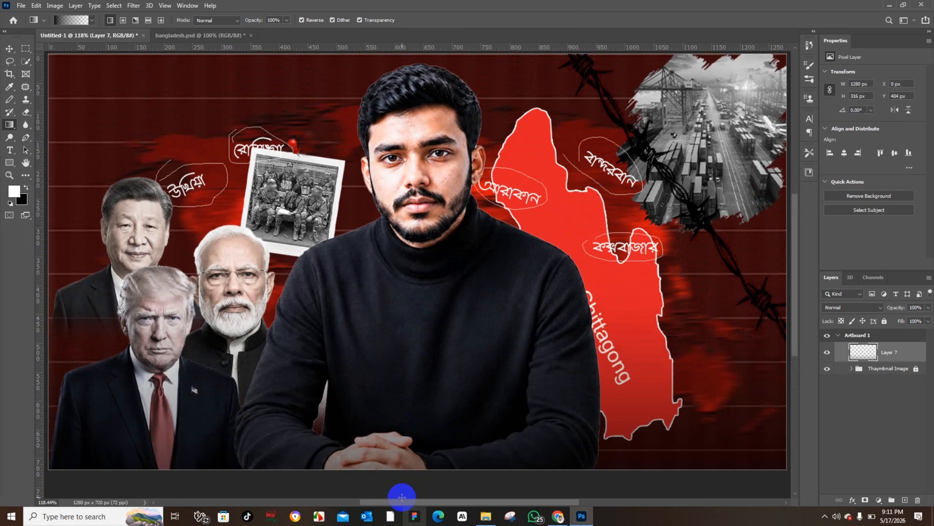
drag(402, 497, 401, 497)
click(12, 53)
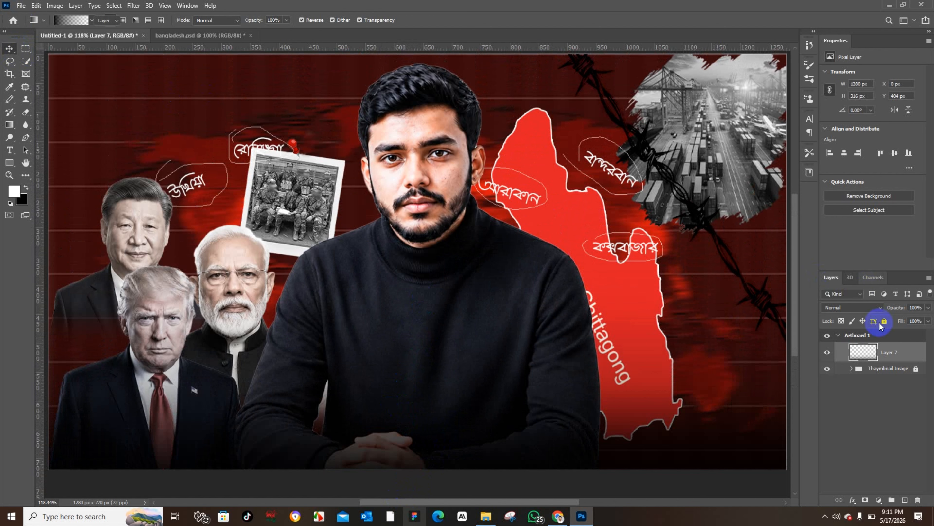
click(884, 320)
Step: Bring the বাংলাদেশের headline text from bangladesh.psd into the thumbnail and place a duplicate in the upper left
click(905, 499)
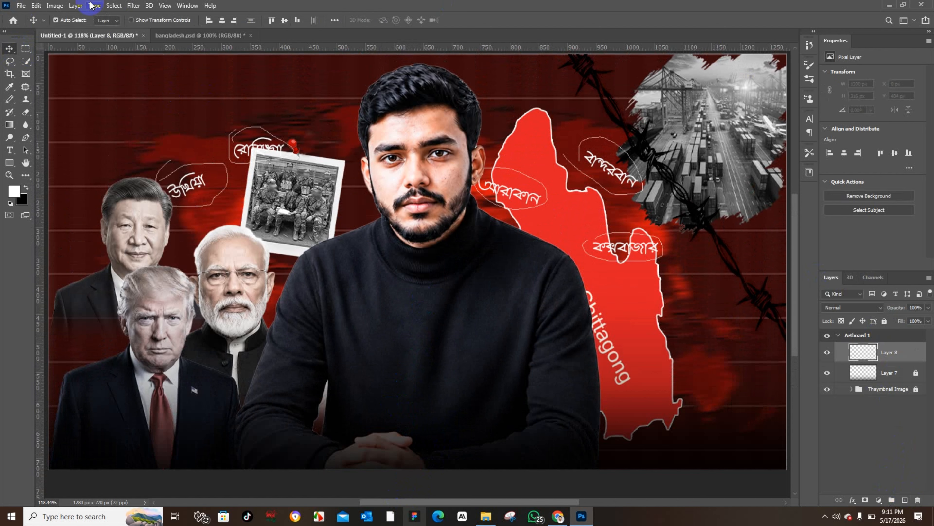
click(184, 35)
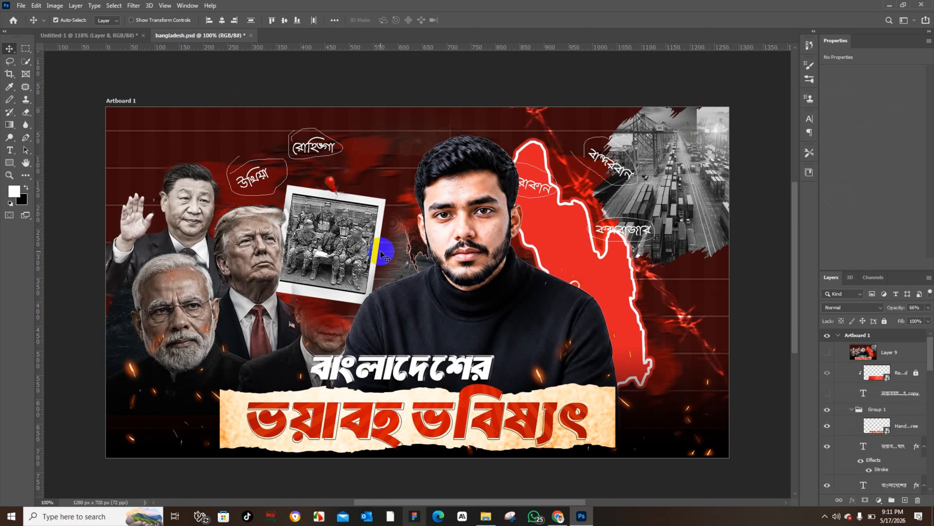
click(421, 371)
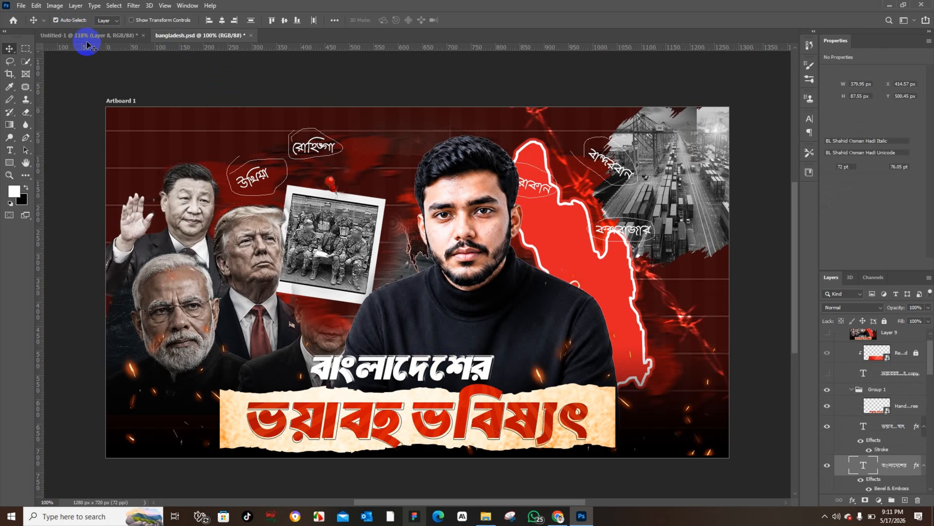
click(92, 35)
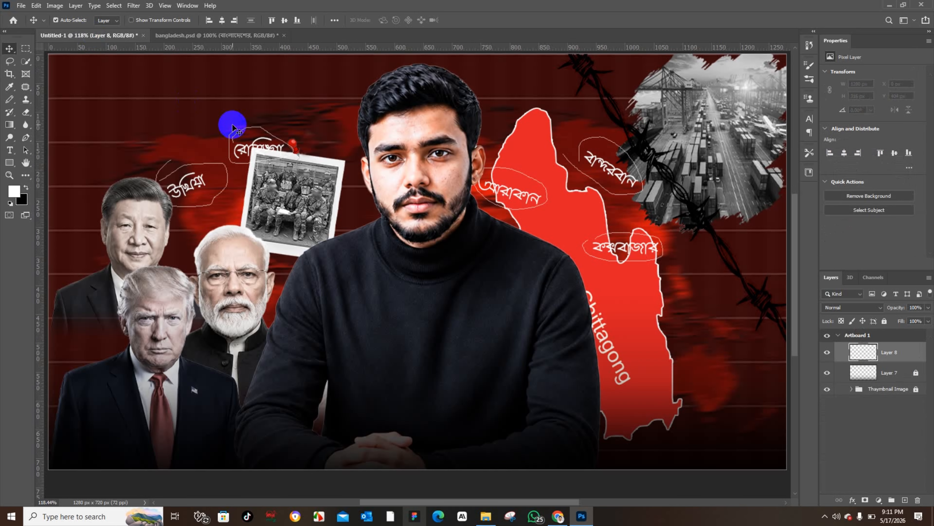
ctrl+click(243, 168)
drag(243, 168, 186, 106)
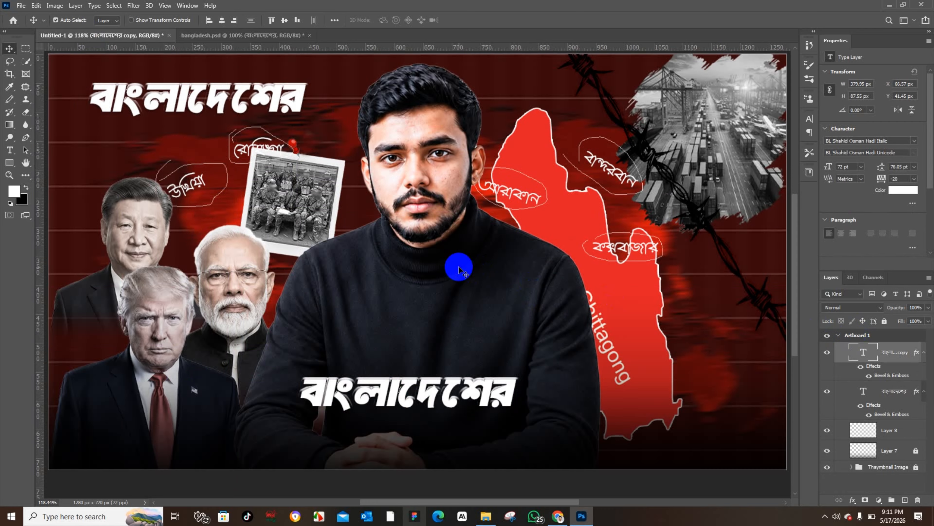
Step: Open the layer style of the lower বাংলাদেশের headline and raise its Bevel & Emboss depth to 729%
click(478, 398)
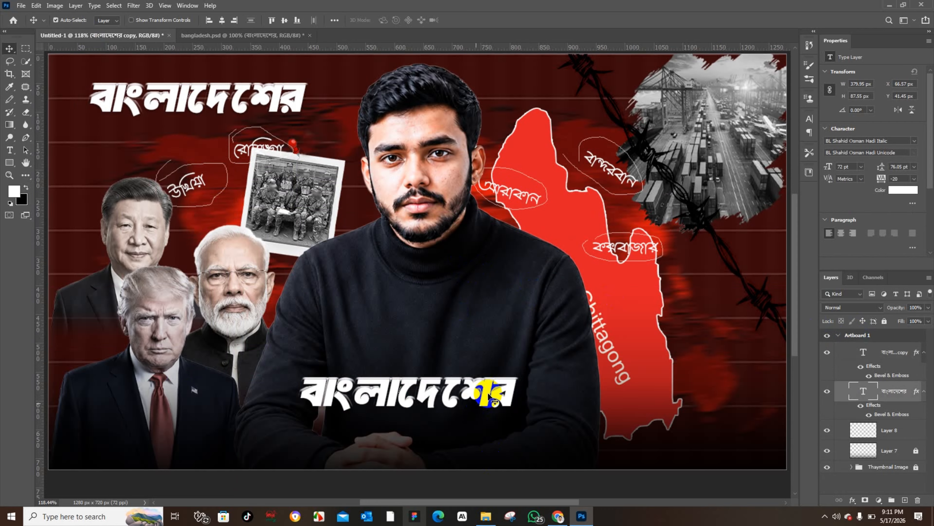
double_click(917, 392)
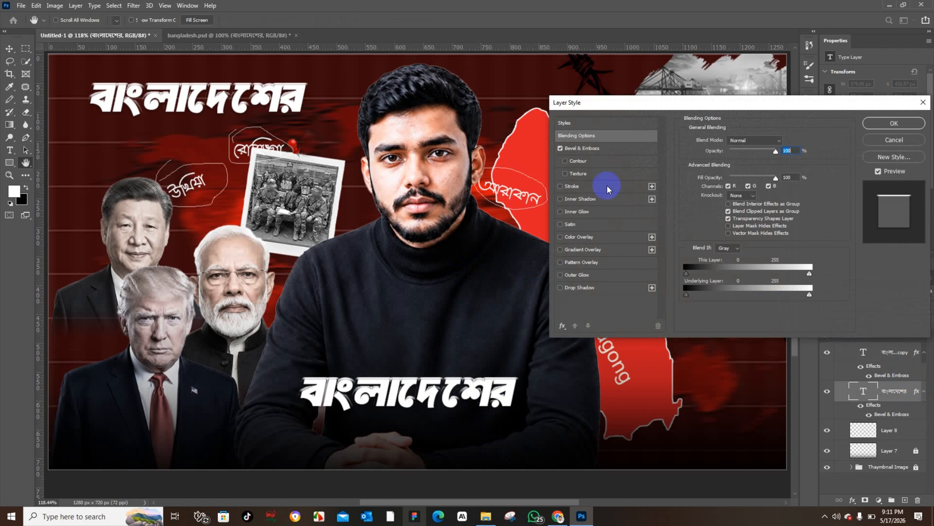
click(570, 149)
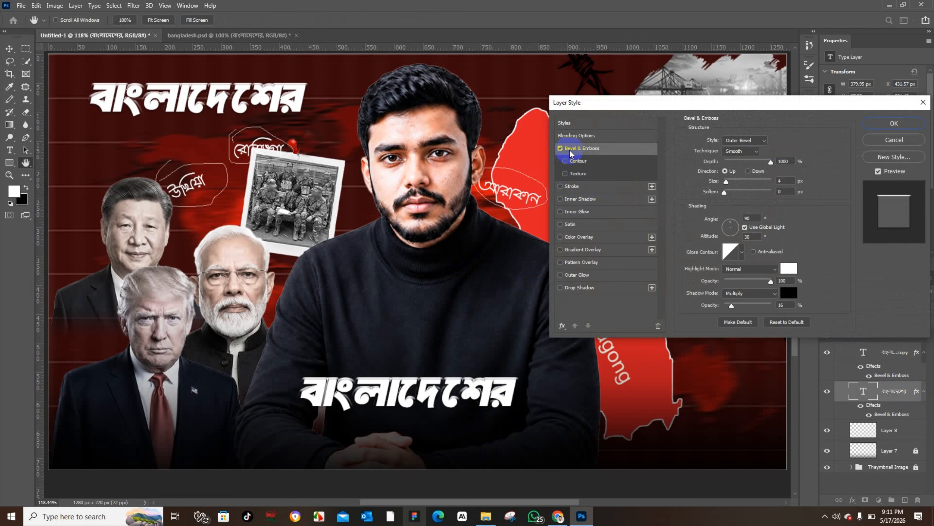
click(560, 148)
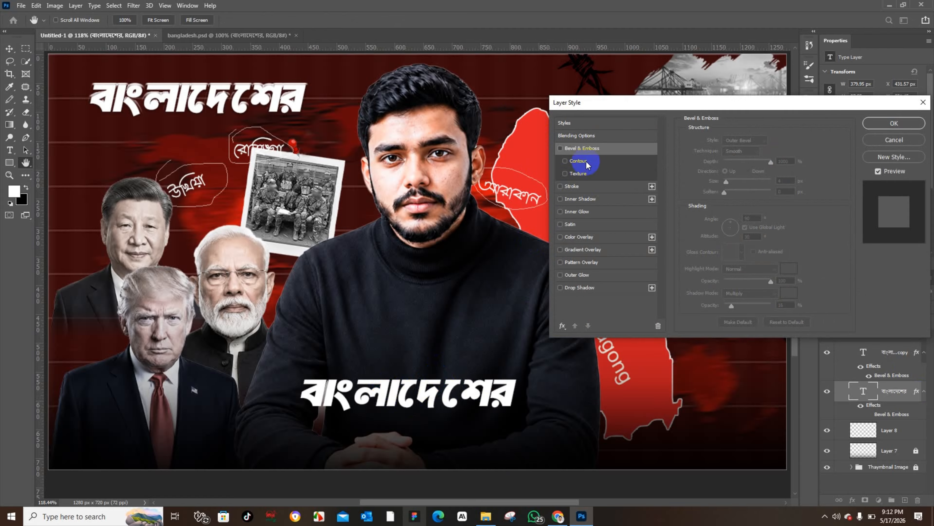
click(559, 149)
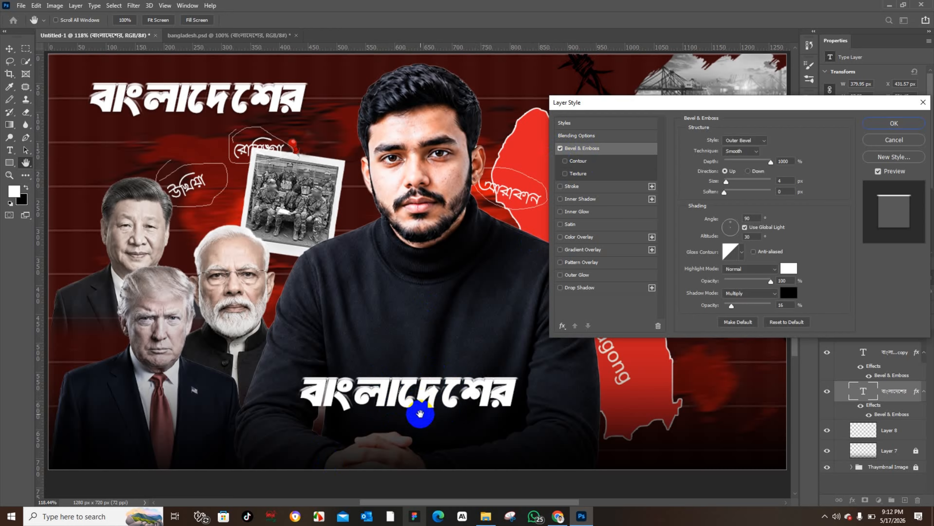
scroll(401, 381, up, 3)
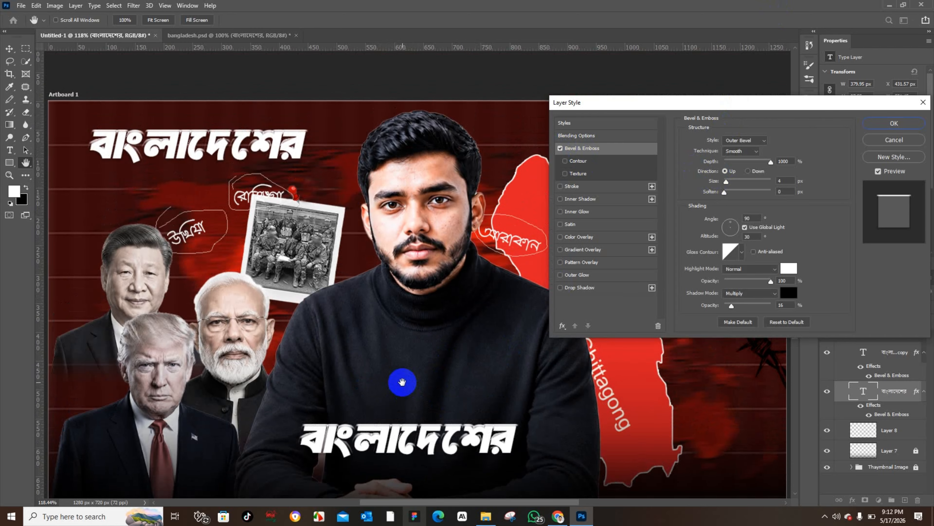
scroll(401, 379, up, 7)
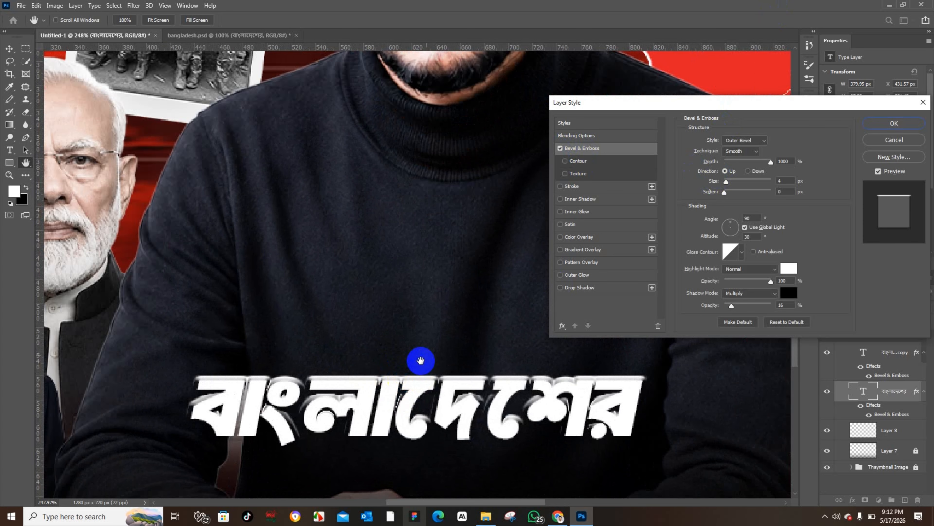
mouse_move(773, 164)
mouse_down()
mouse_move(719, 162)
mouse_move(781, 166)
mouse_move(746, 169)
mouse_move(768, 163)
mouse_up()
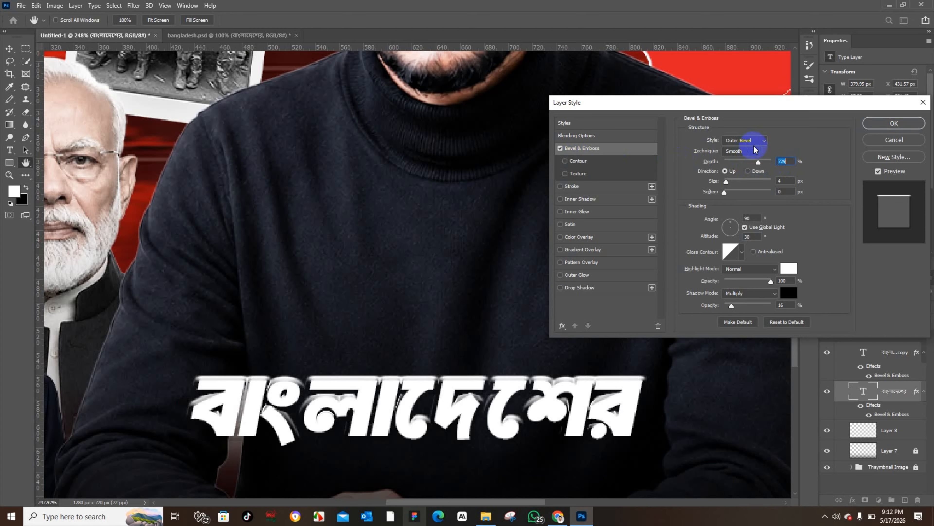
Step: Try Inner Bevel and Emboss styles, return to Outer Bevel, adjust the shadow opacity, and confirm the layer style
click(743, 140)
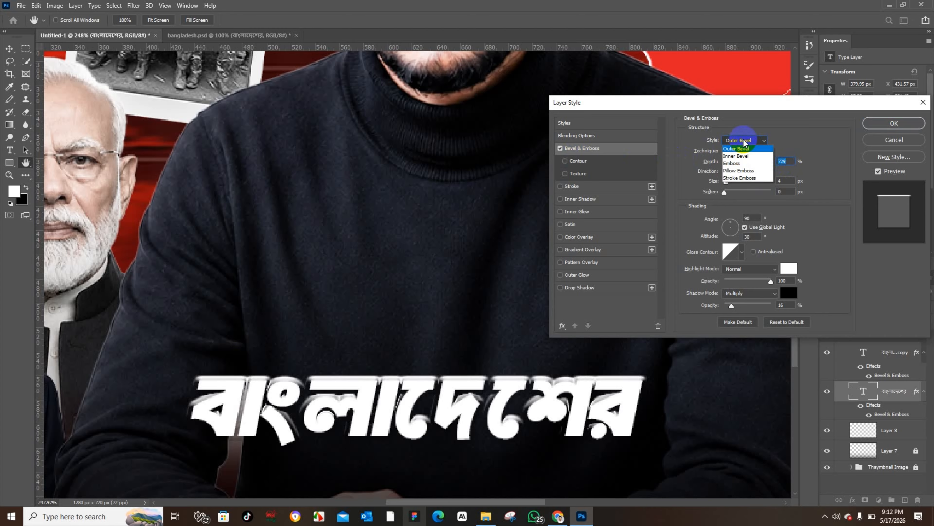
click(744, 157)
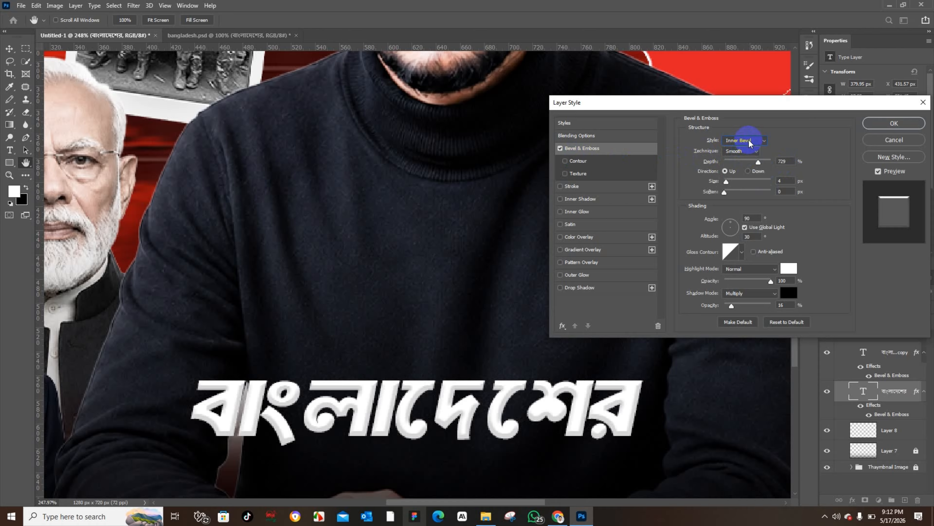
click(749, 142)
click(750, 163)
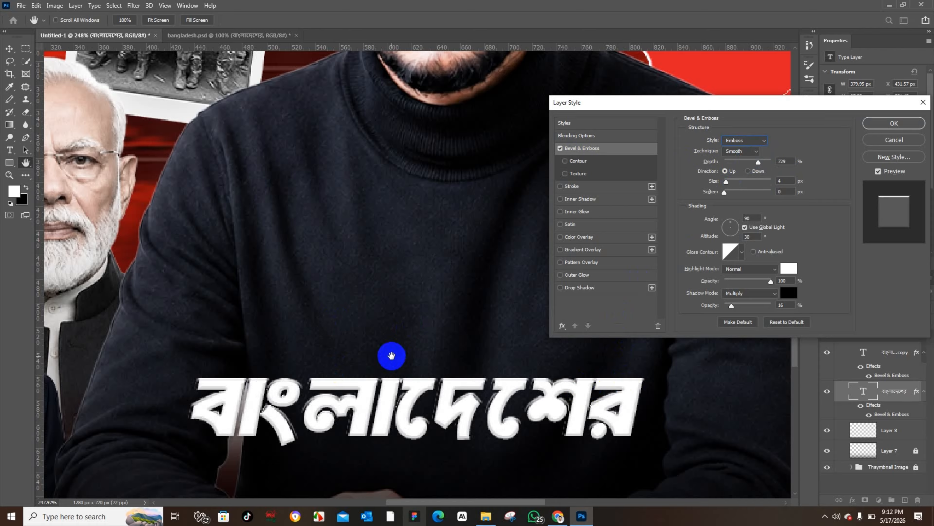
click(749, 140)
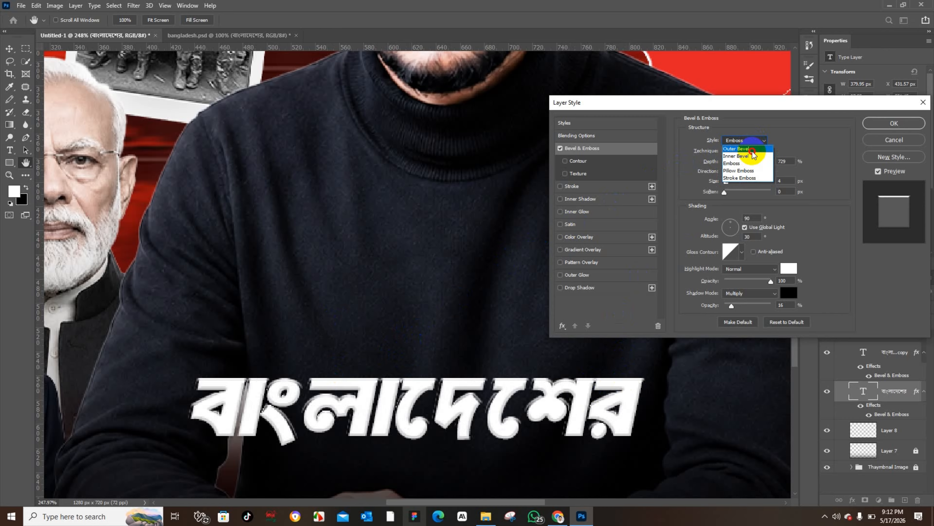
click(753, 148)
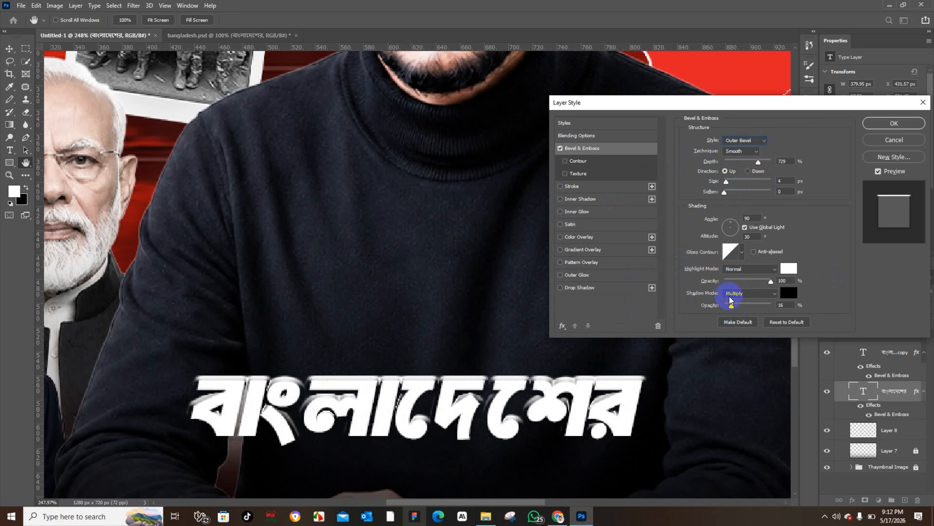
drag(736, 306, 808, 298)
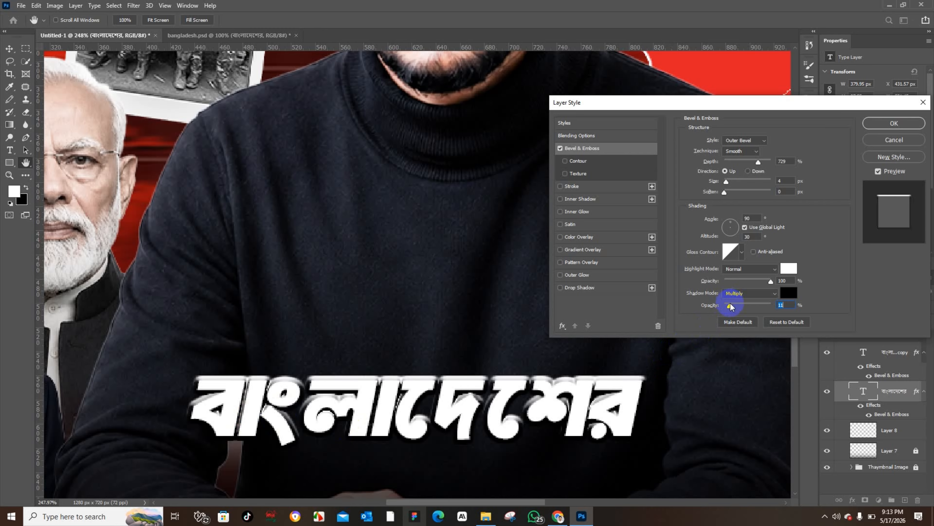
click(895, 121)
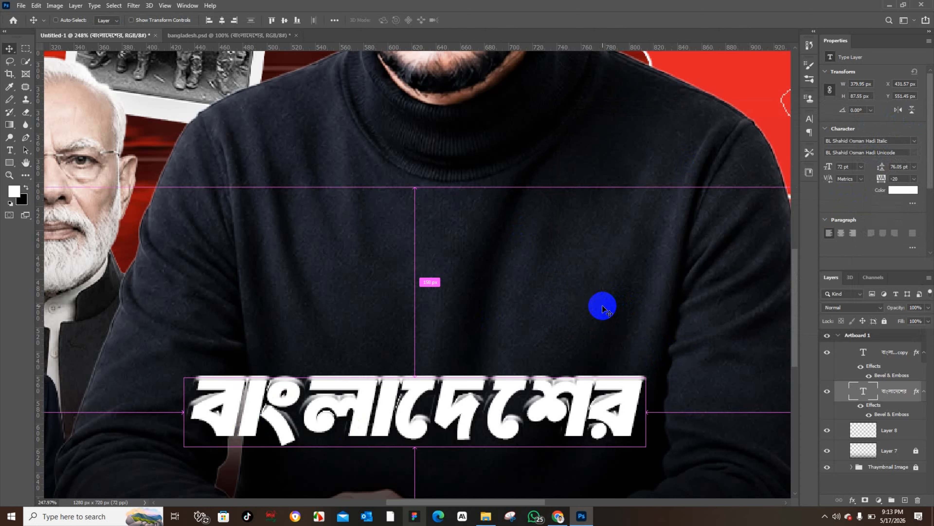
Step: Nudge the lower headline up slightly and center it horizontally on the artboard
key(ctrl+0)
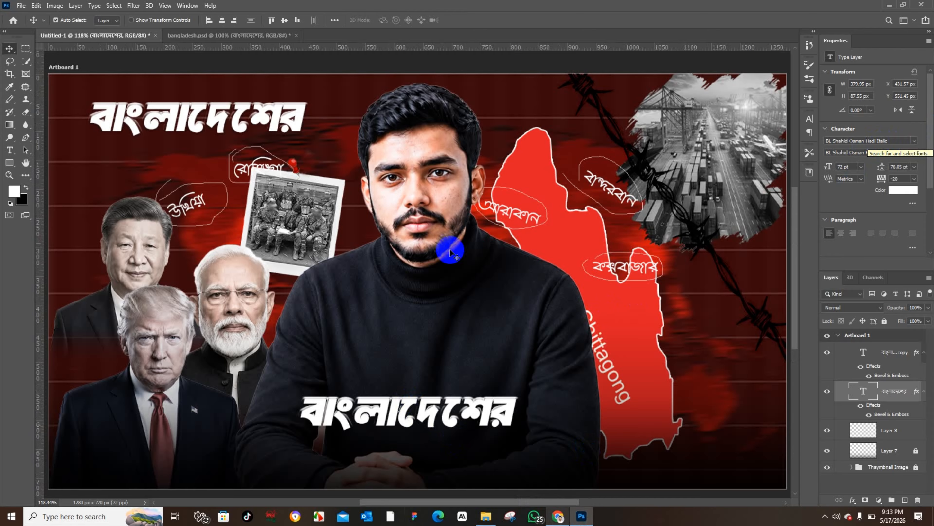
mouse_move(422, 395)
mouse_down()
mouse_move(421, 373)
mouse_move(421, 385)
mouse_up()
click(227, 23)
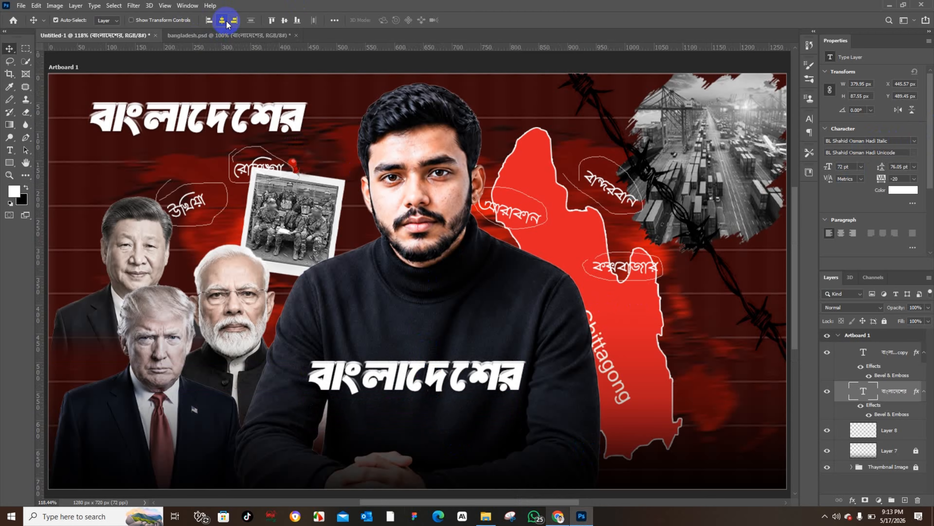
Step: Check the headline layout in the bangladesh.psd reference design
click(238, 35)
click(236, 411)
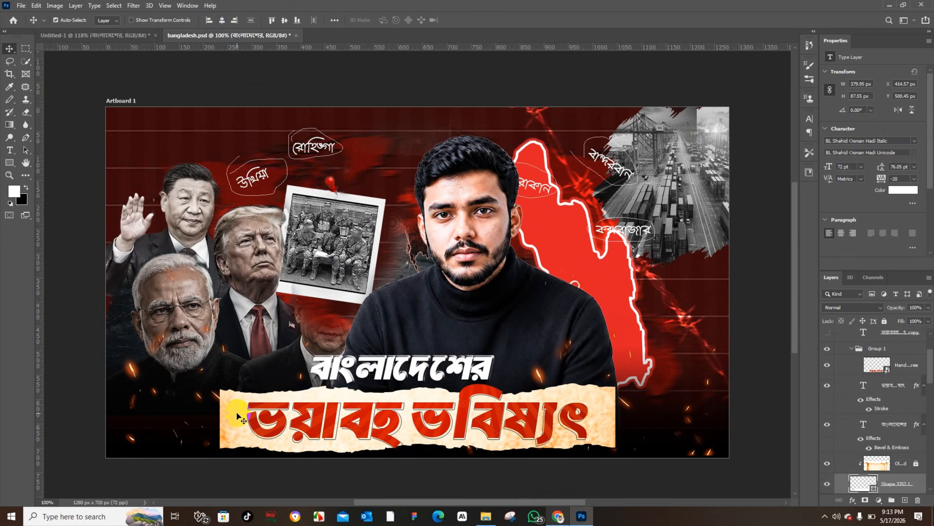
click(125, 36)
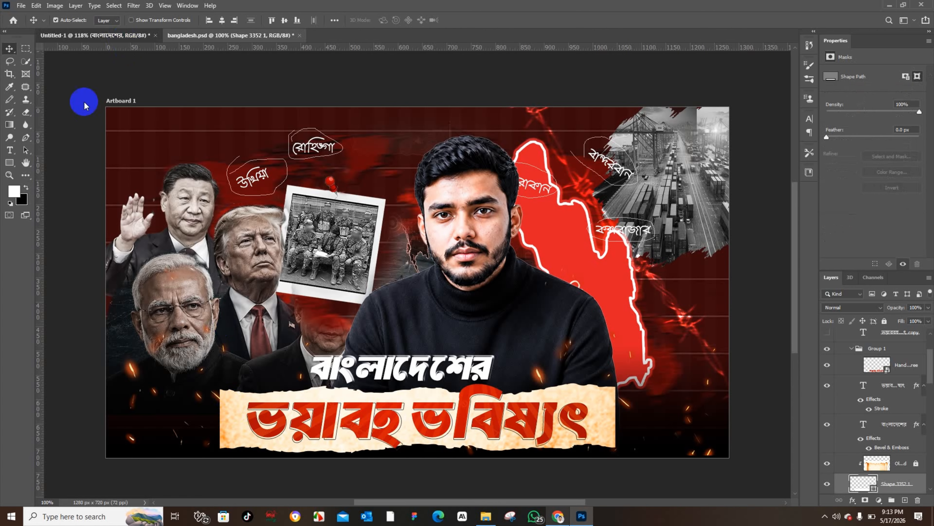
Step: Switch to the Custom Shape tool and browse the shape picker's Trendy Shapes folders
click(10, 165)
drag(10, 166, 42, 208)
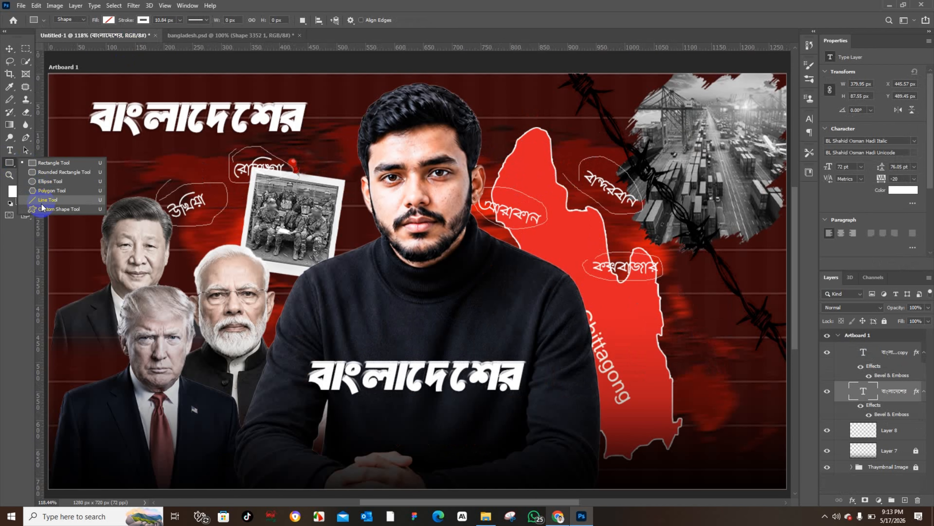
click(43, 209)
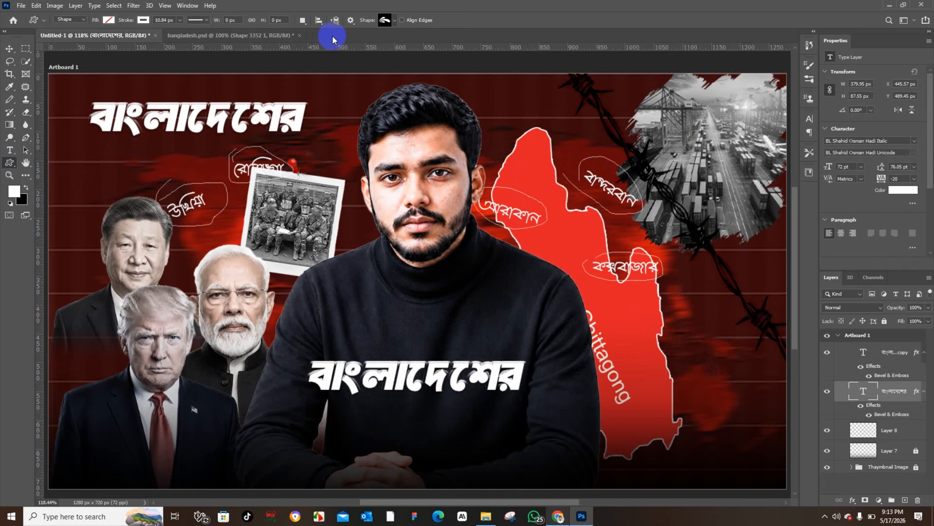
click(395, 20)
click(274, 111)
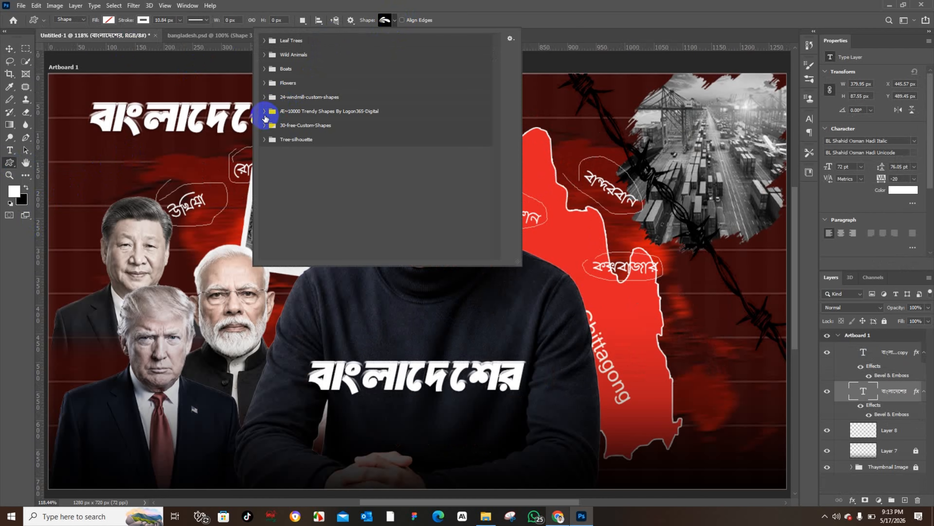
click(264, 111)
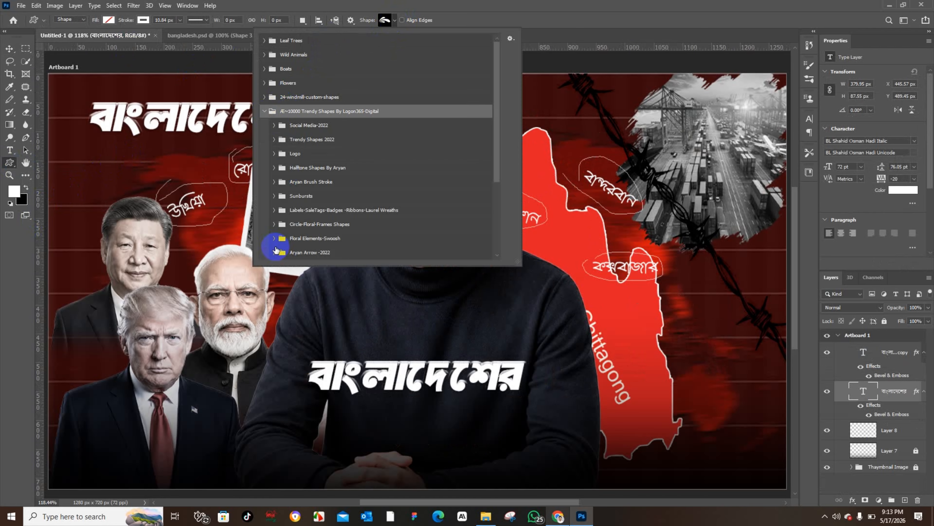
scroll(275, 232, down, 1)
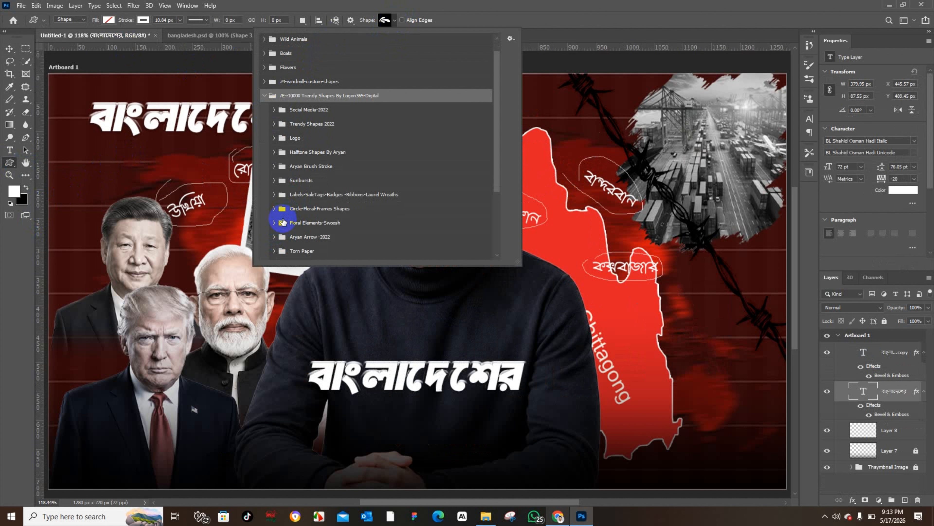
click(274, 194)
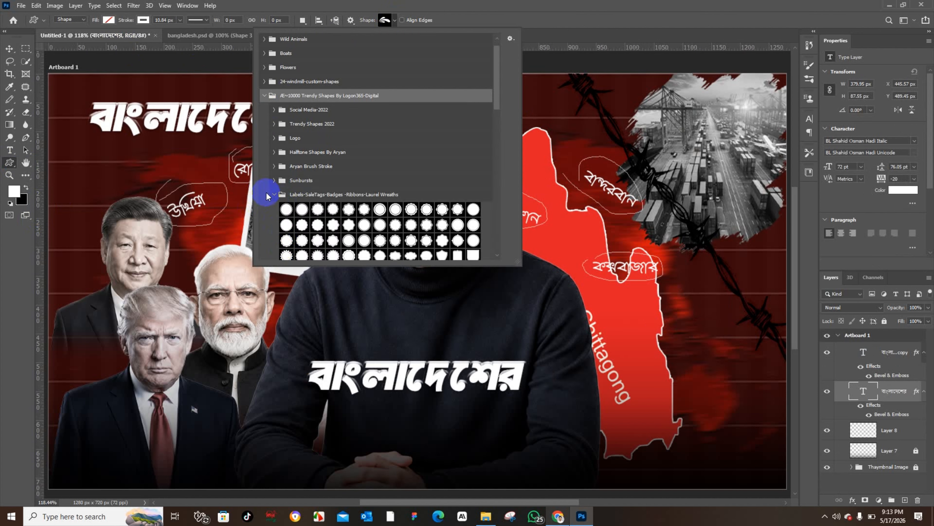
click(274, 194)
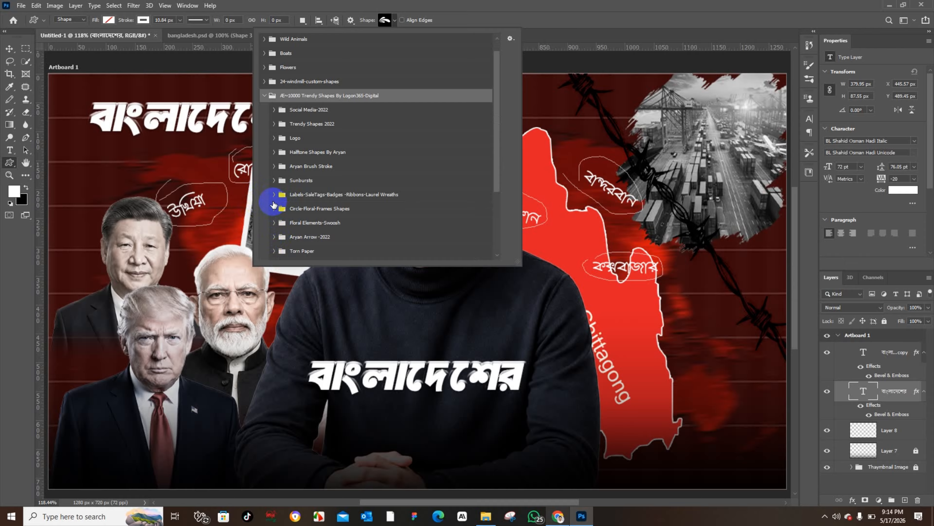
click(274, 124)
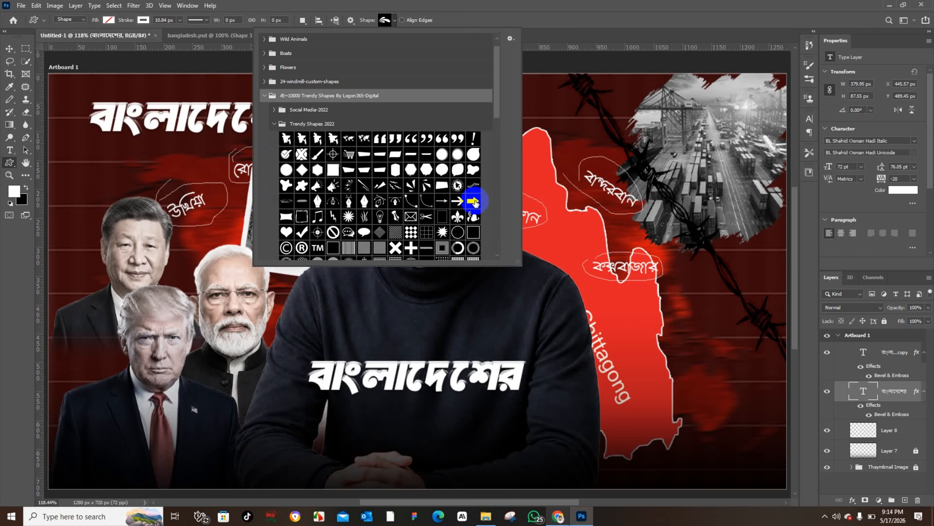
scroll(424, 189, down, 5)
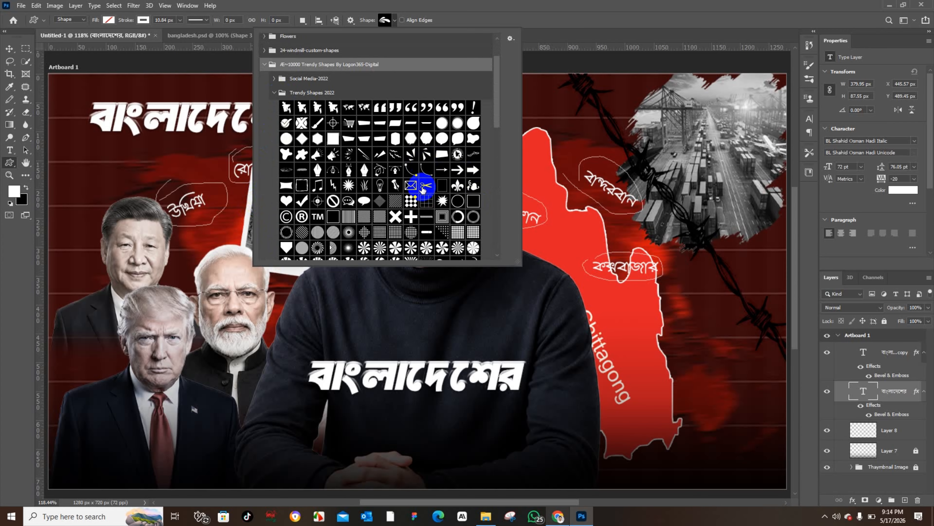
scroll(423, 189, down, 3)
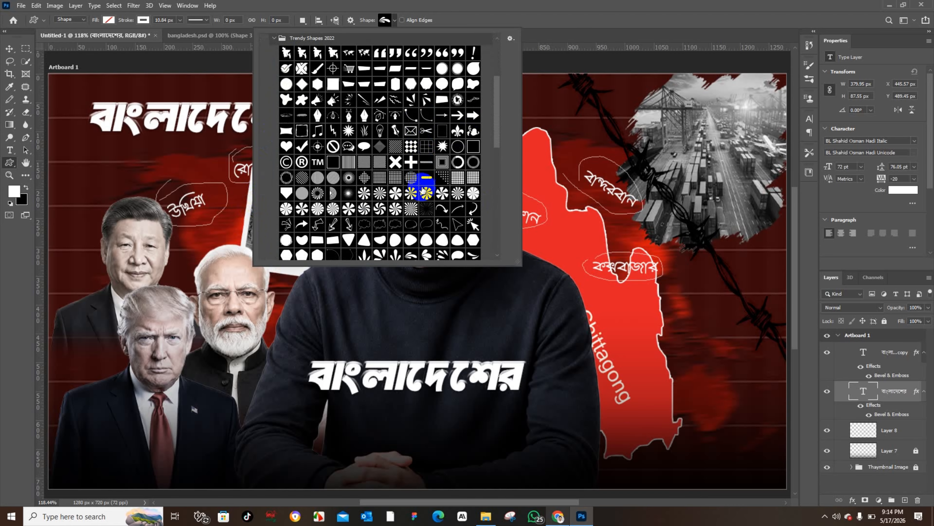
scroll(423, 190, down, 3)
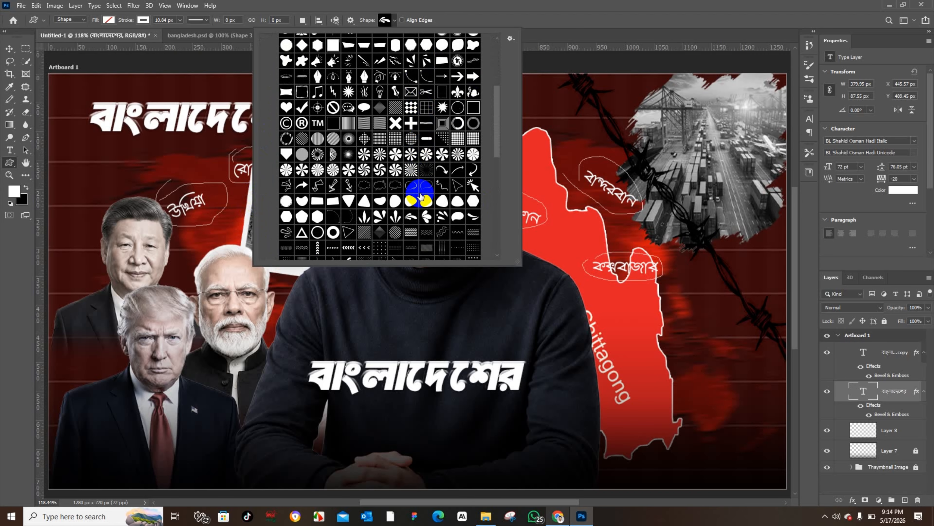
scroll(421, 195, down, 3)
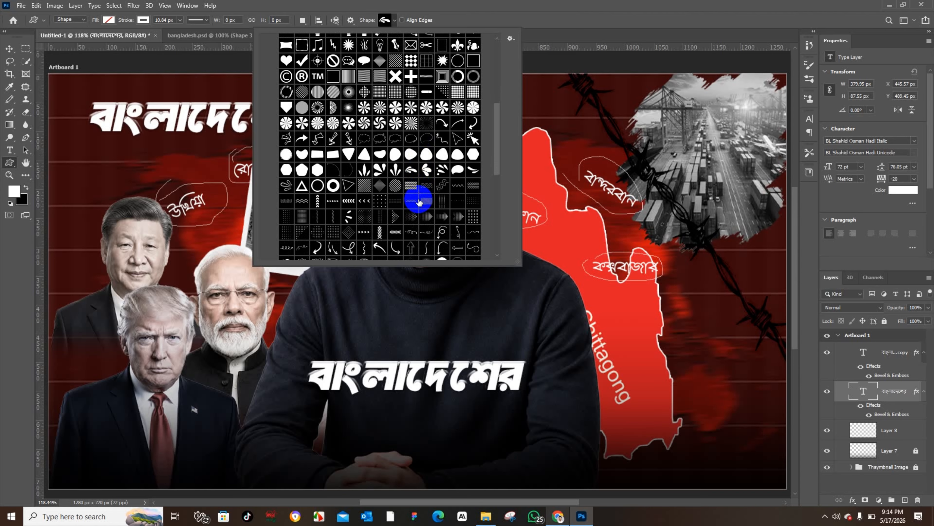
scroll(420, 202, down, 5)
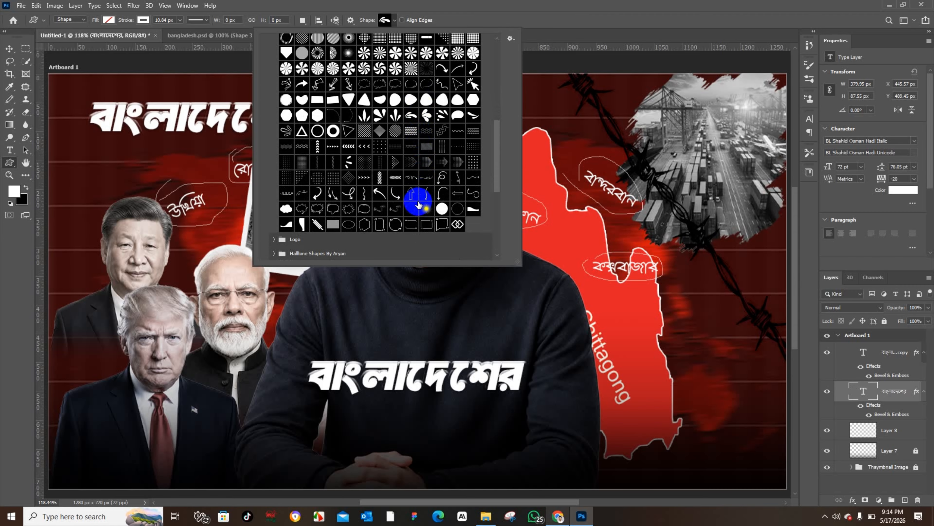
scroll(418, 206, down, 10)
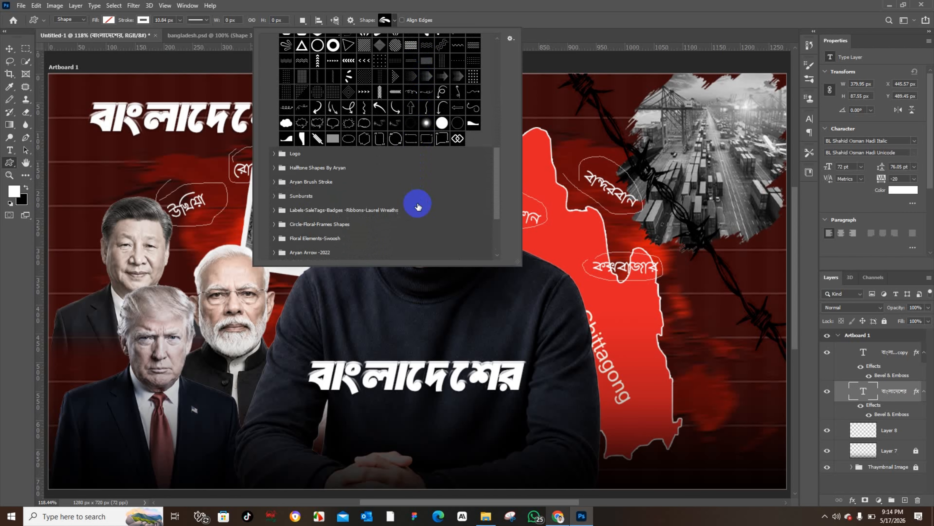
scroll(509, 223, down, 8)
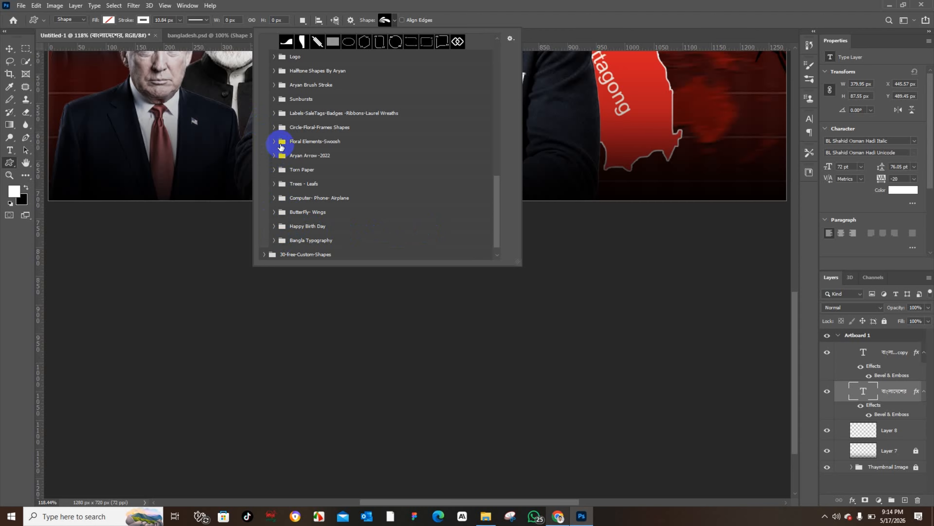
Step: Open the Torn Paper shape set and draw a torn-paper shape about 244 × 93 px over the Chittagong map
click(273, 87)
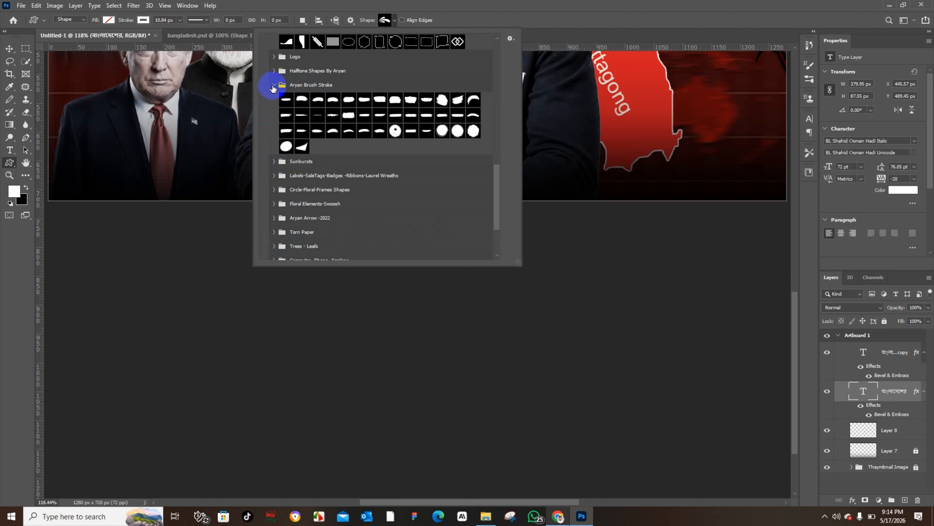
click(272, 85)
click(275, 71)
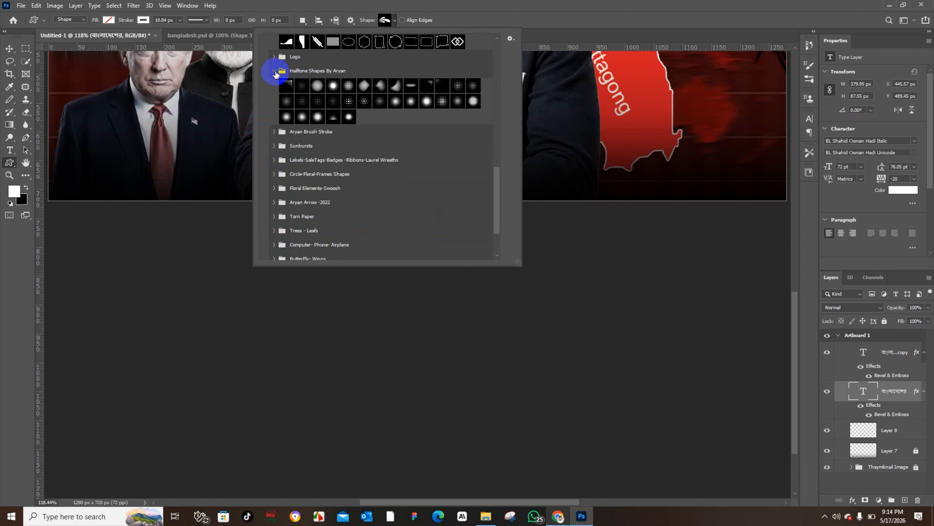
click(274, 70)
click(273, 56)
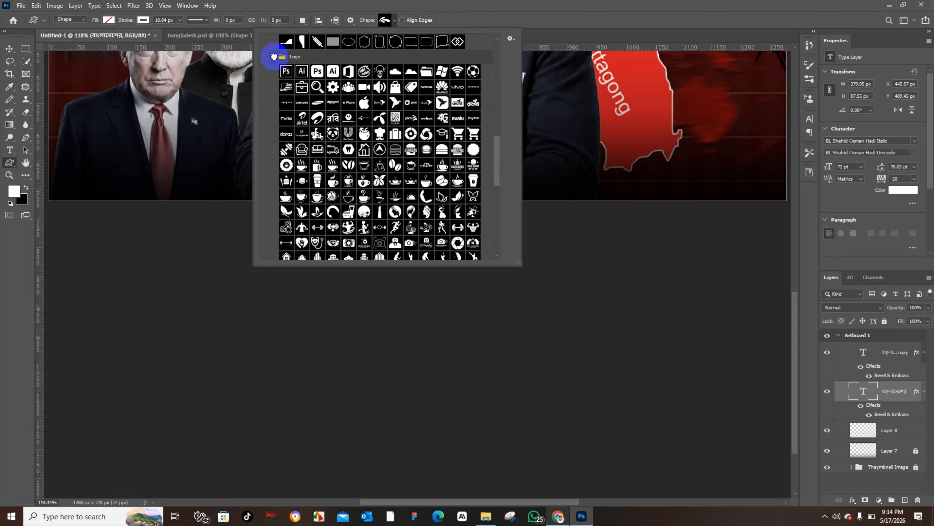
click(273, 56)
click(274, 169)
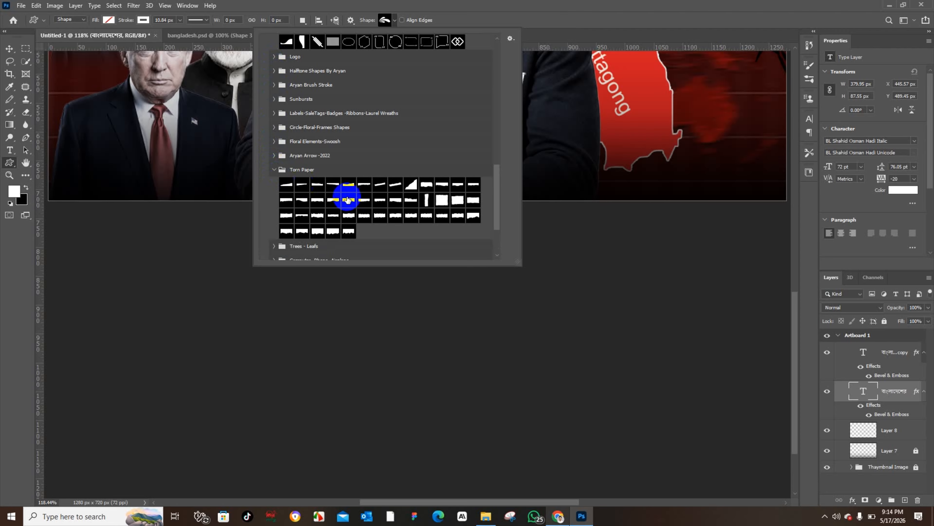
click(363, 216)
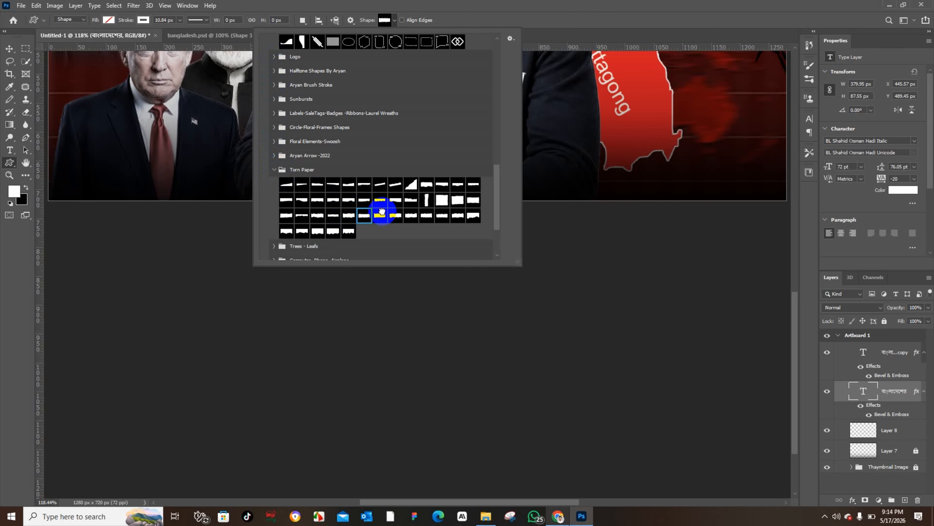
click(382, 213)
drag(582, 98, 767, 155)
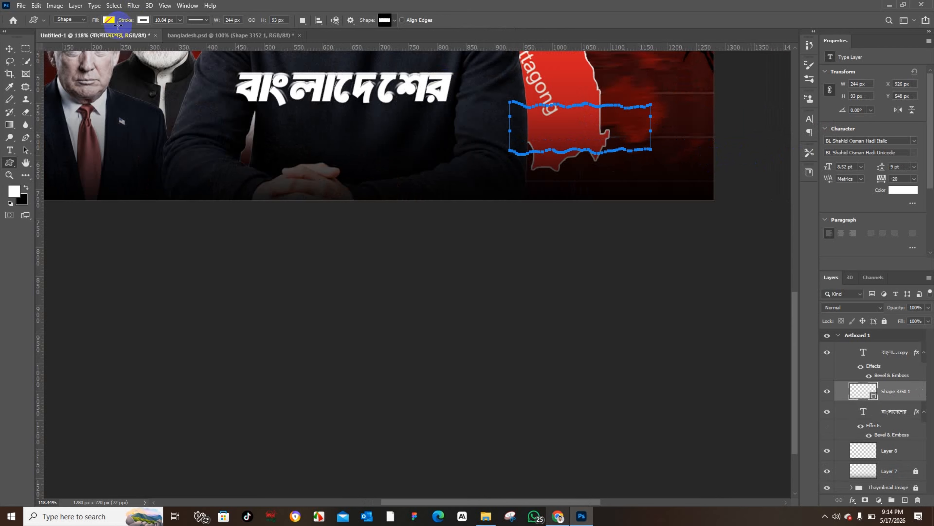
Step: Set the torn-paper shape's fill to white and remove its stroke
click(109, 20)
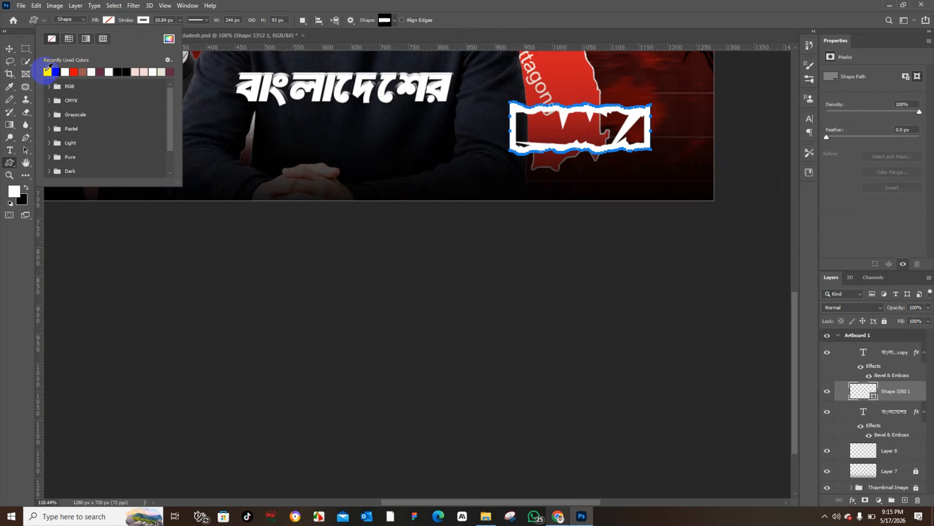
click(48, 72)
click(144, 20)
click(87, 39)
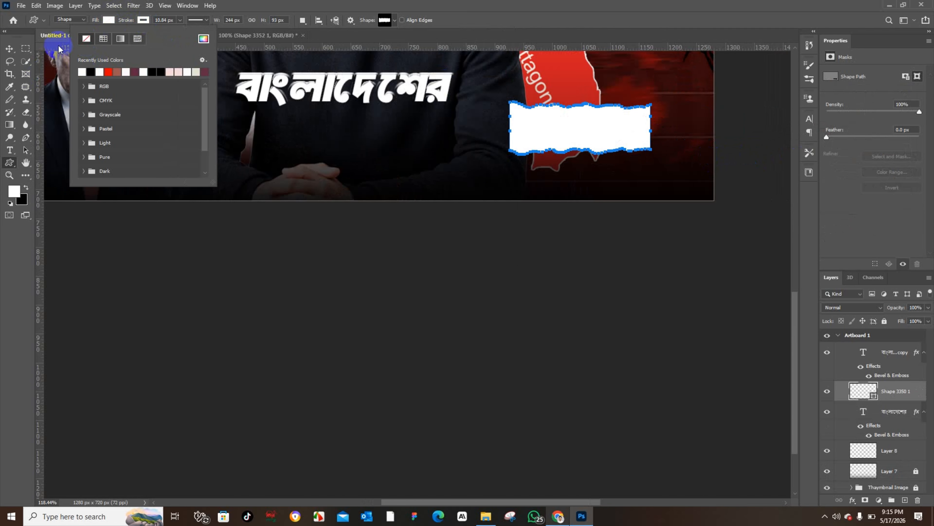
Step: Move the torn-paper shape to the bottom of the artboard beneath the lower headline
click(8, 49)
scroll(508, 136, up, 5)
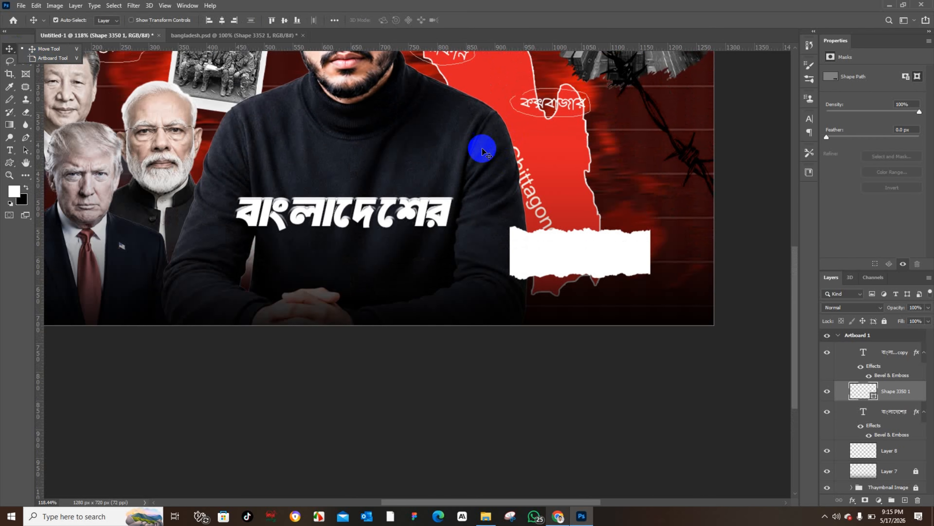
scroll(480, 147, up, 5)
scroll(480, 147, left, 3)
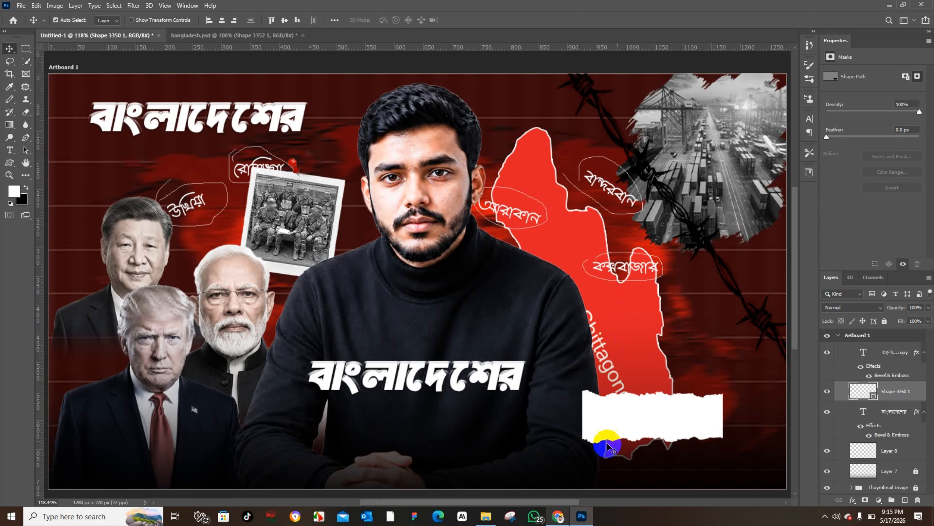
drag(635, 422, 253, 446)
Step: Free-transform the torn-paper shape, stretching it wider and taller into a banner under the headline
key(ctrl+t)
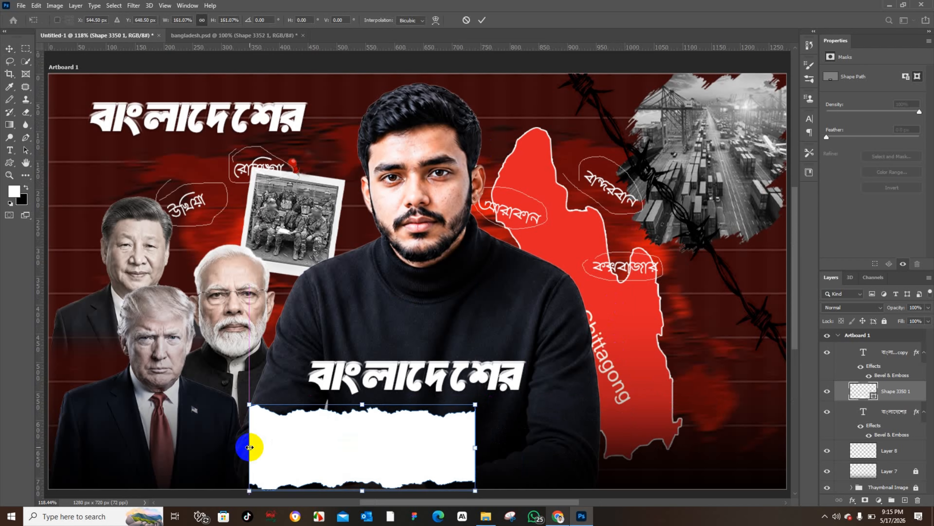
key(ctrl+z)
drag(335, 448, 234, 446)
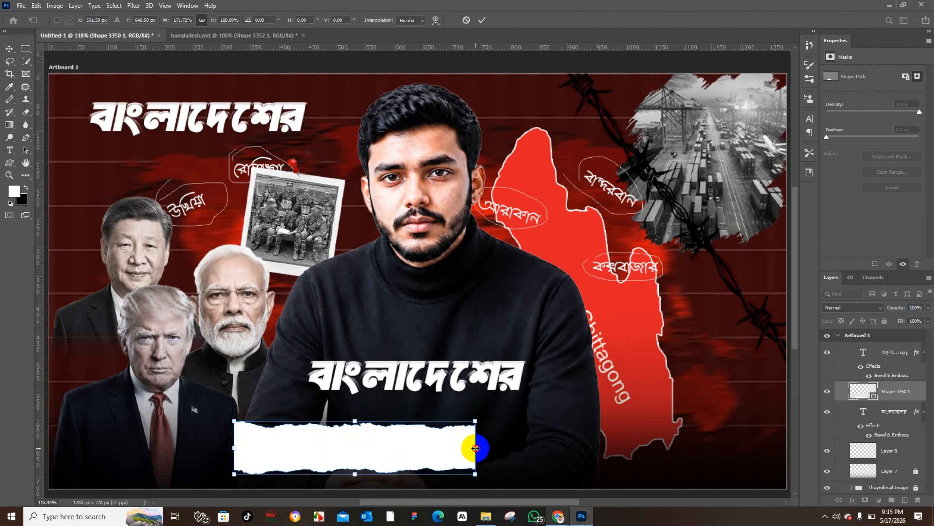
drag(475, 447, 544, 425)
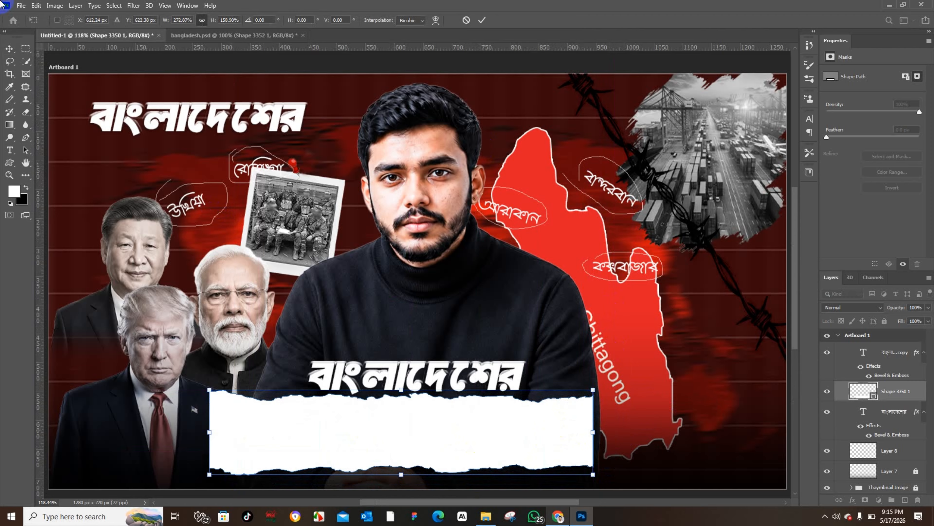
click(10, 49)
Step: Nudge the banner slightly right and raise the lower বাংলাদেশের headline so it sits just above the banner
drag(348, 205, 364, 206)
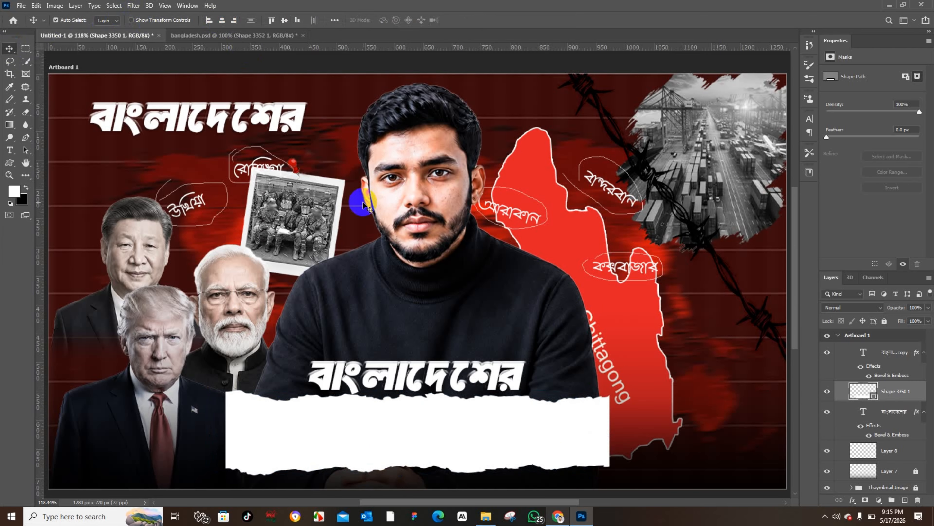
drag(396, 375, 395, 359)
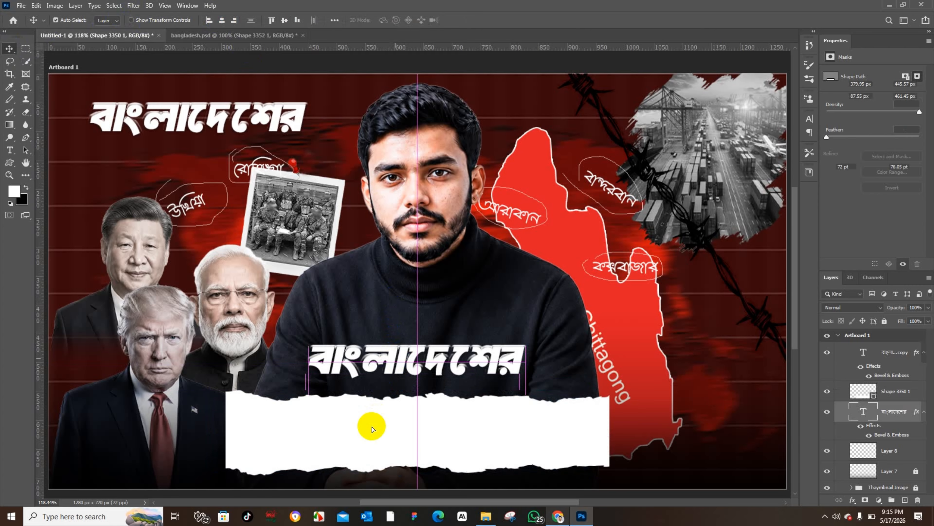
click(362, 434)
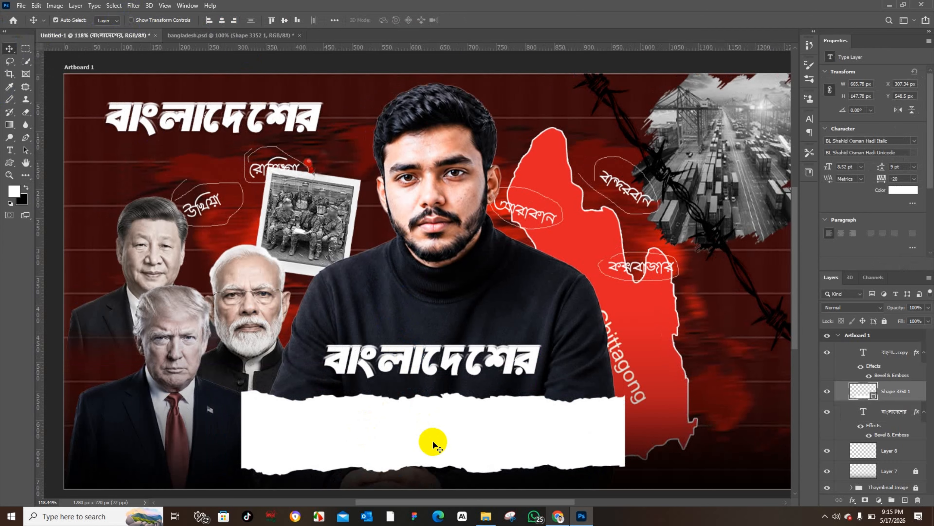
click(432, 441)
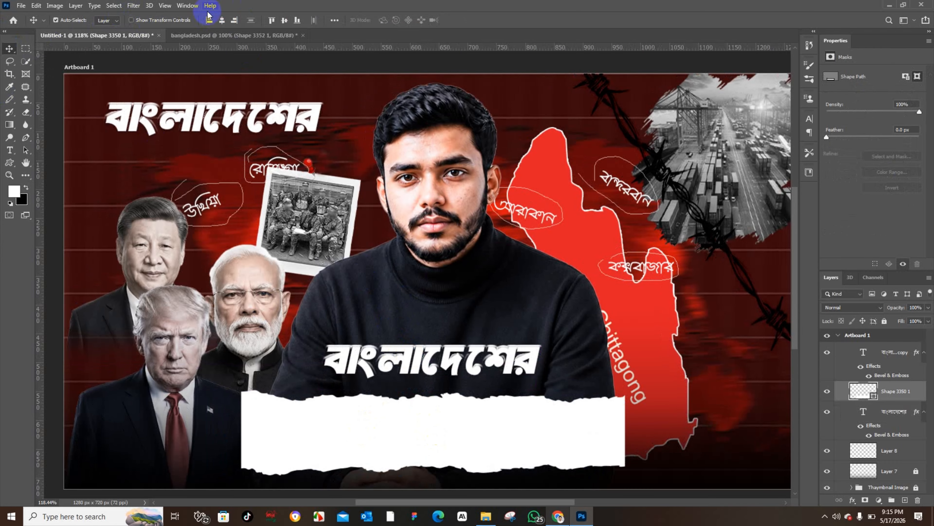
Step: Compare the banner and headline layout with the bangladesh.psd reference design
click(273, 35)
click(355, 432)
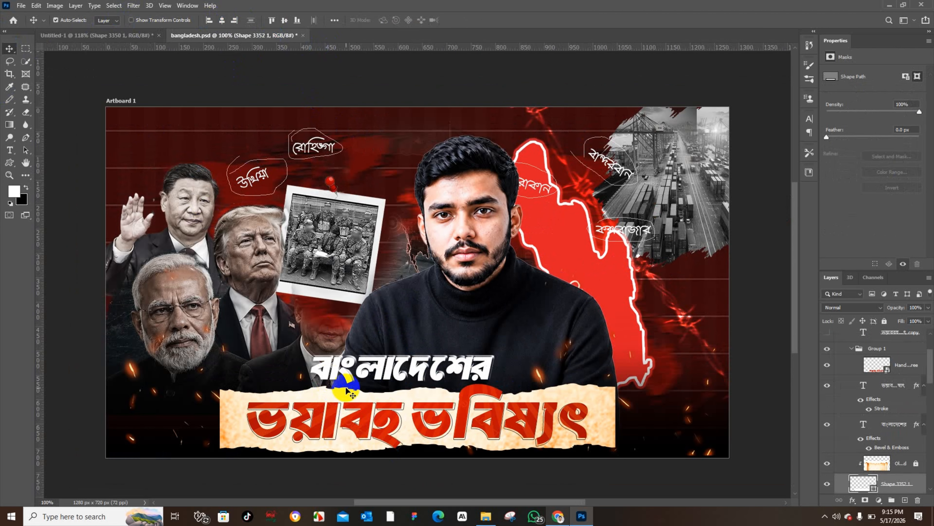
click(120, 38)
drag(136, 132, 467, 379)
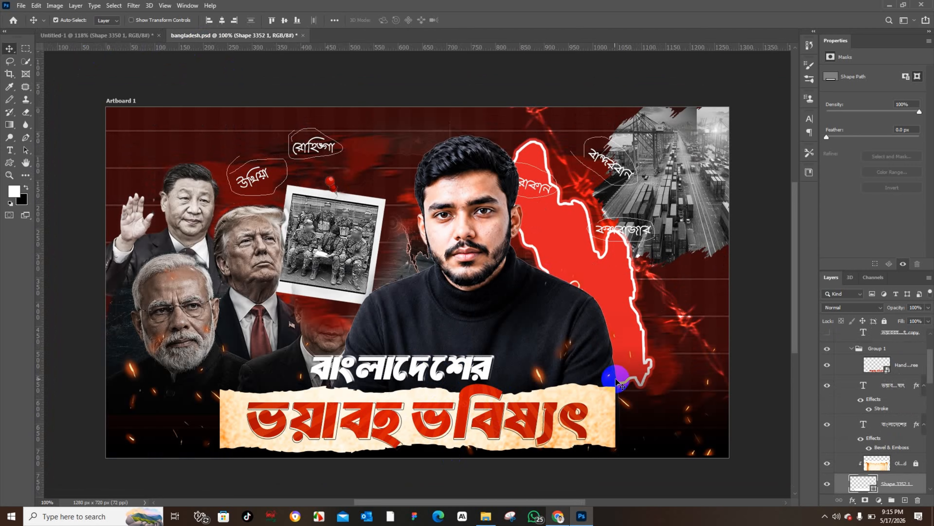
click(609, 412)
click(146, 35)
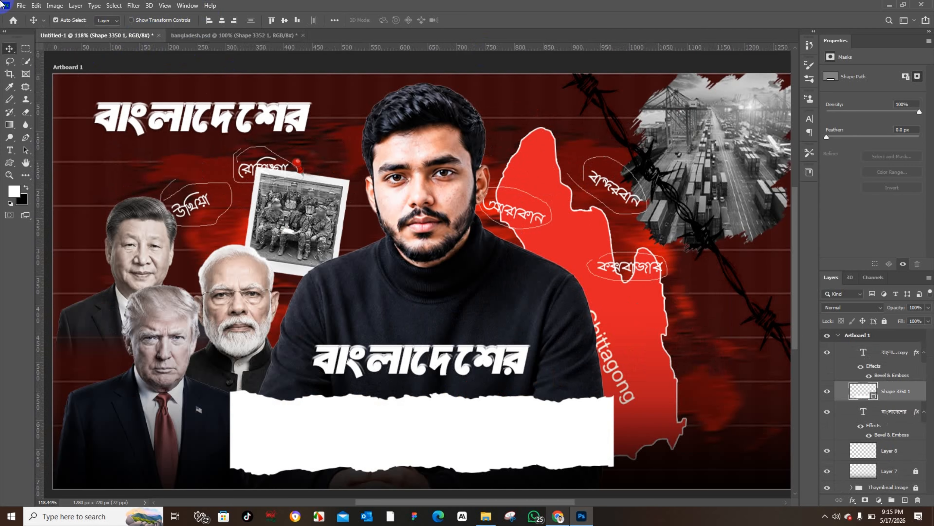
Step: Place the Artboard 1.png parchment scroll image into the thumbnail as an embedded object
click(21, 5)
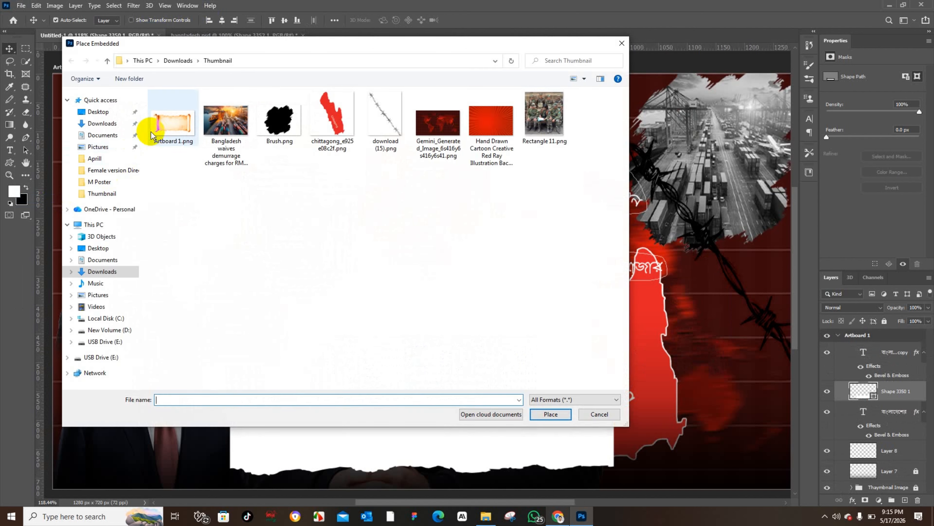
click(172, 118)
click(551, 414)
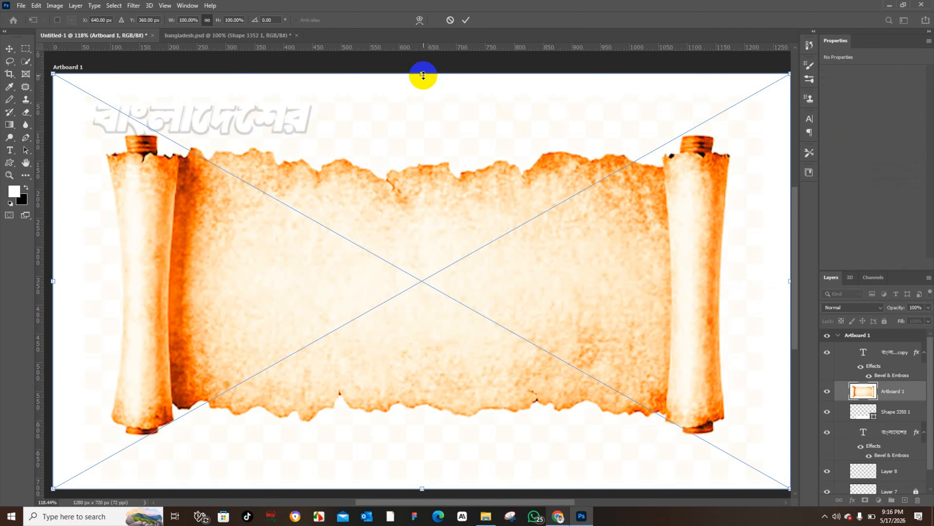
click(10, 49)
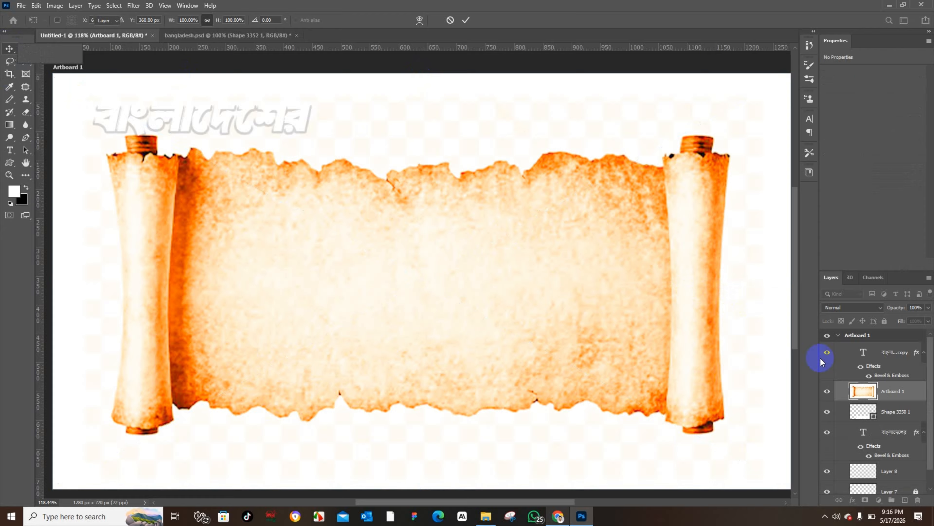
Step: Clip the parchment image to the torn-paper banner shape beneath it
click(894, 411)
click(895, 411)
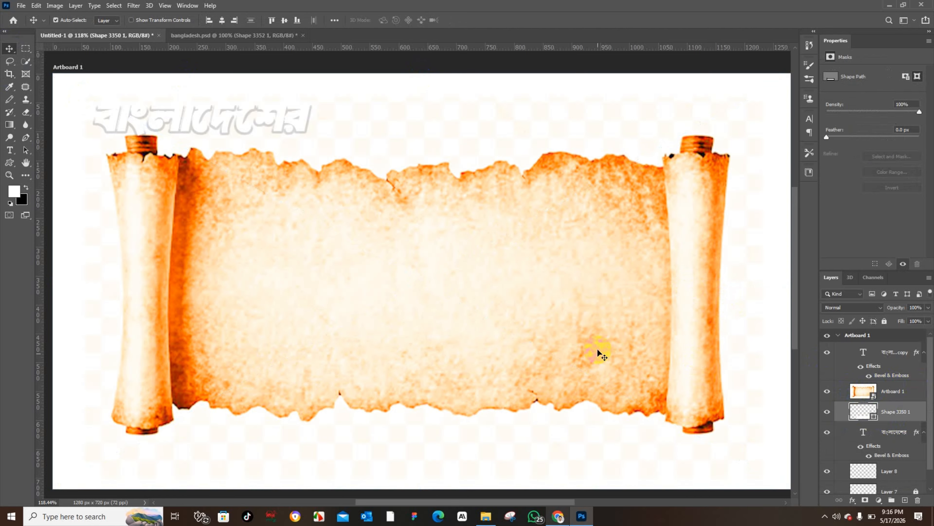
click(897, 391)
right_click(894, 391)
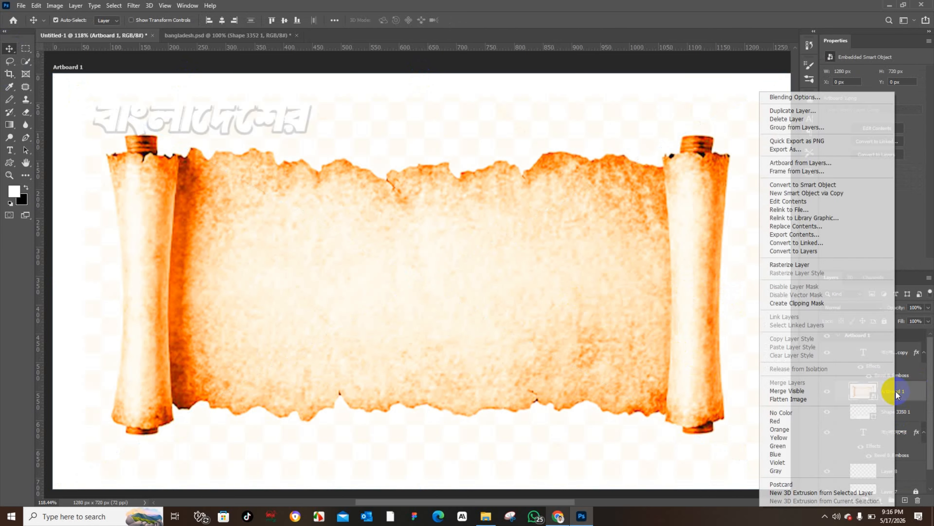
click(799, 304)
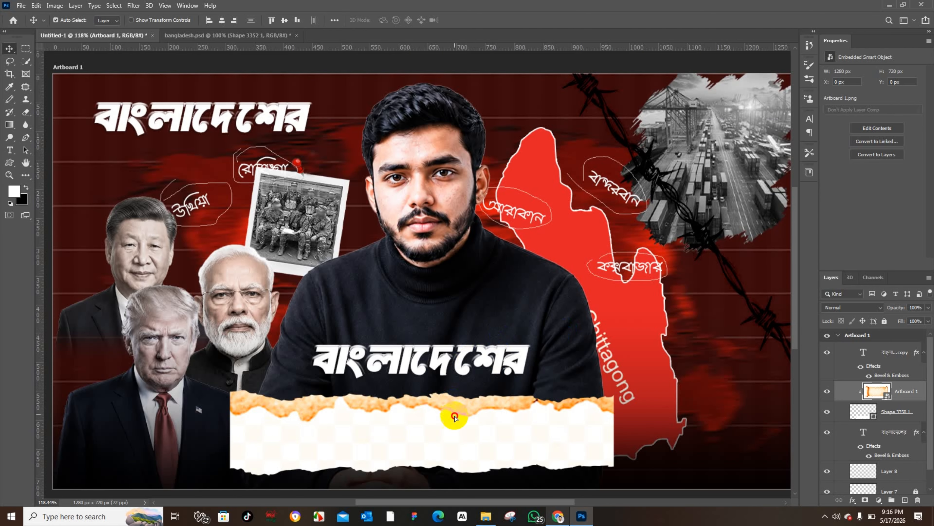
Step: Reposition the clipped parchment texture so it fills the torn-paper banner
drag(451, 409, 468, 443)
key(ctrl+t)
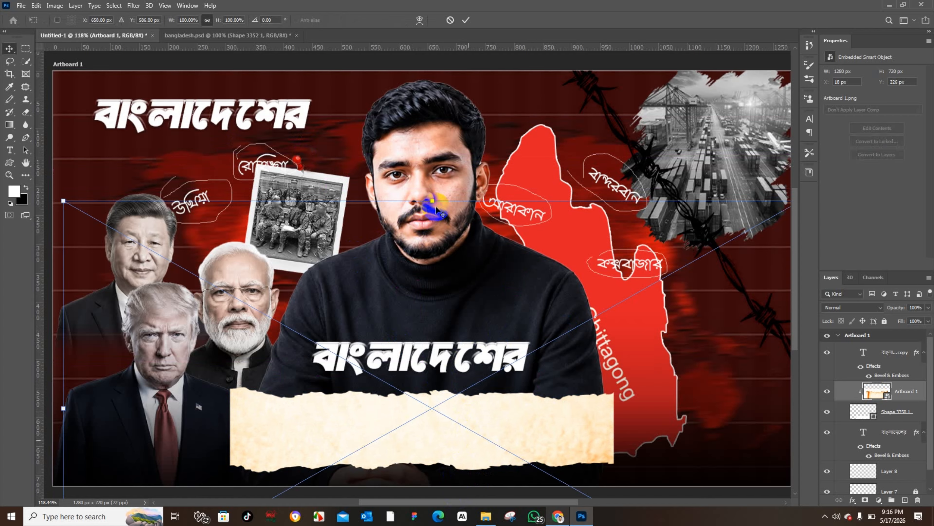
drag(434, 202, 444, 291)
drag(446, 395, 431, 350)
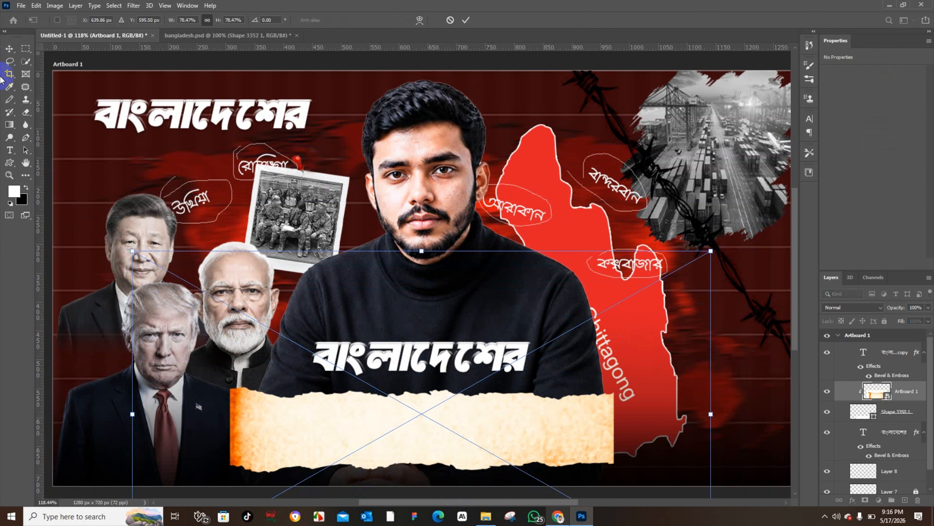
click(8, 48)
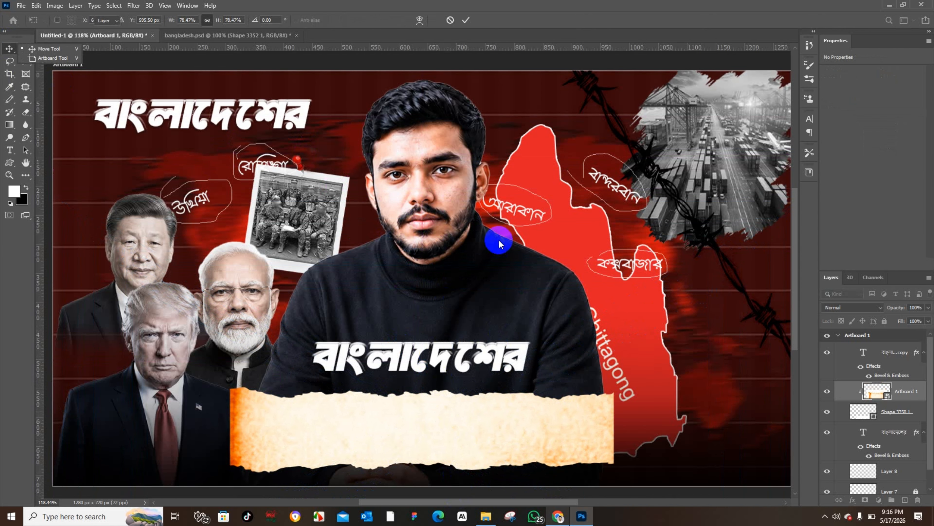
Step: Free-transform the torn-paper banner shape, reducing its height to about 91% from the top edge
click(900, 419)
click(191, 36)
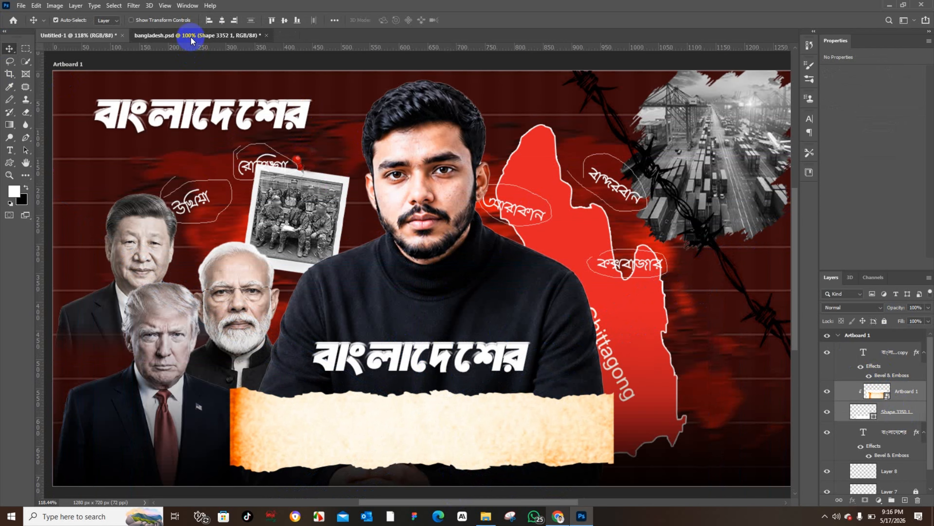
click(98, 35)
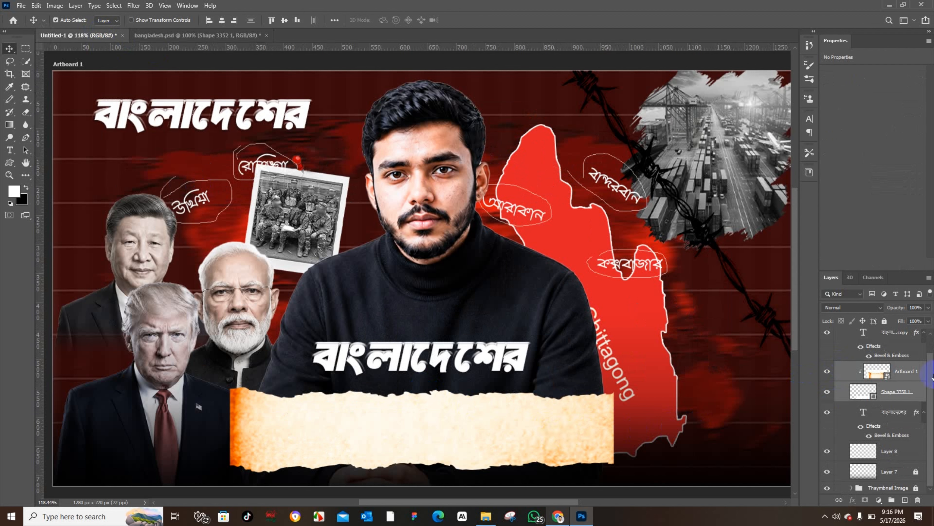
click(895, 394)
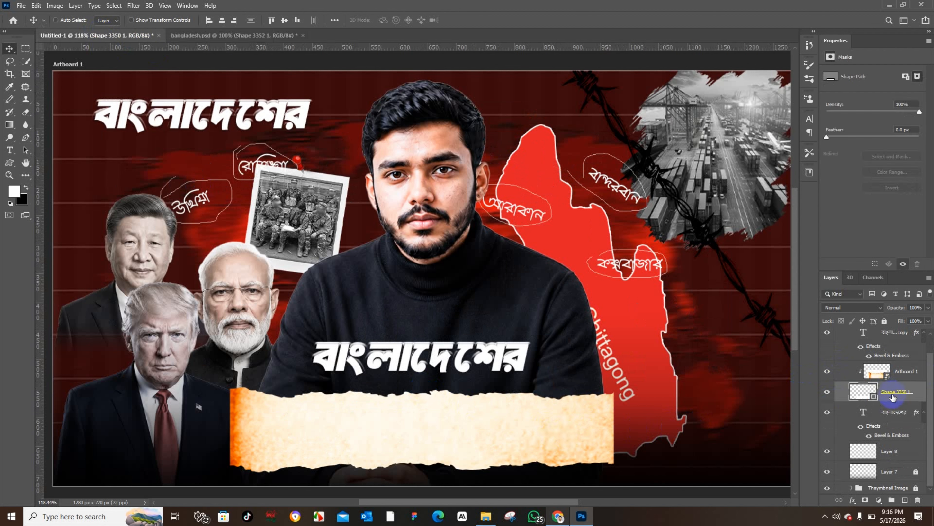
key(ctrl+t)
drag(422, 387, 428, 410)
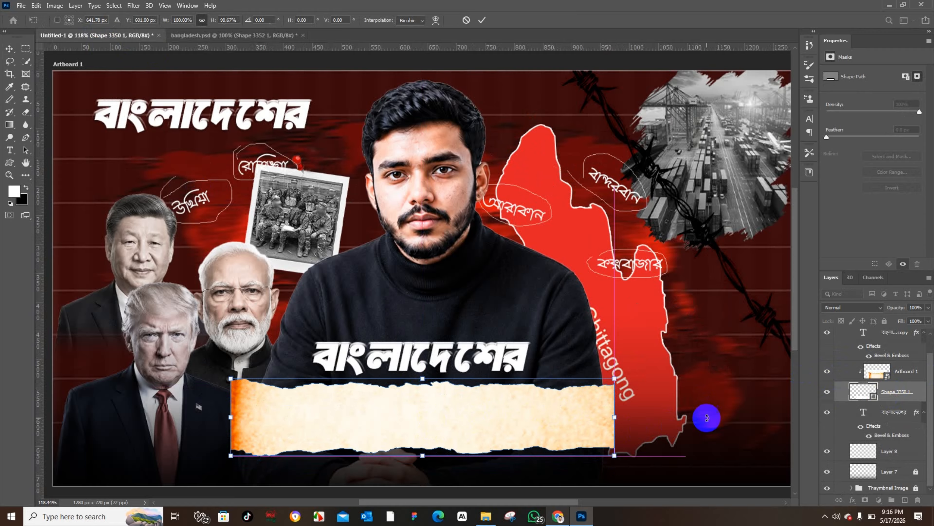
click(9, 48)
Step: Convert the parchment image and banner shape together into a single smart object
click(904, 372)
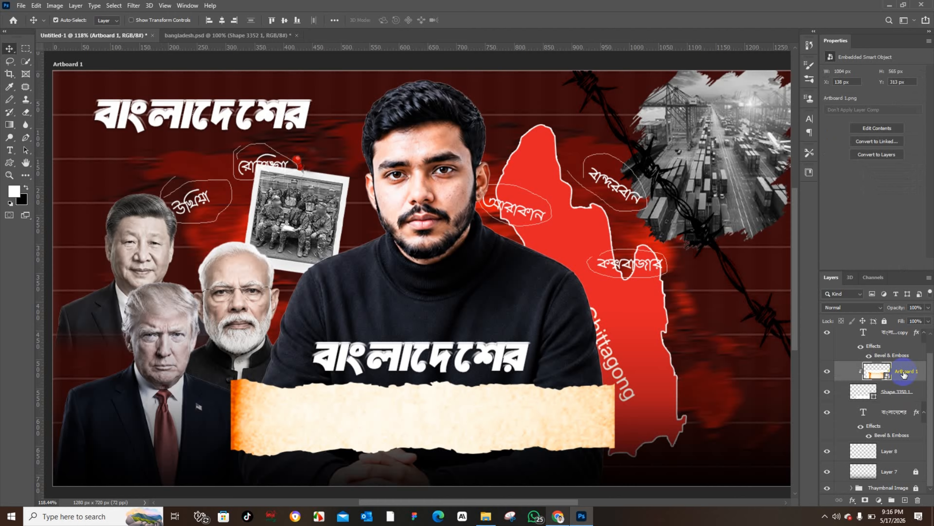
ctrl+click(910, 393)
right_click(910, 393)
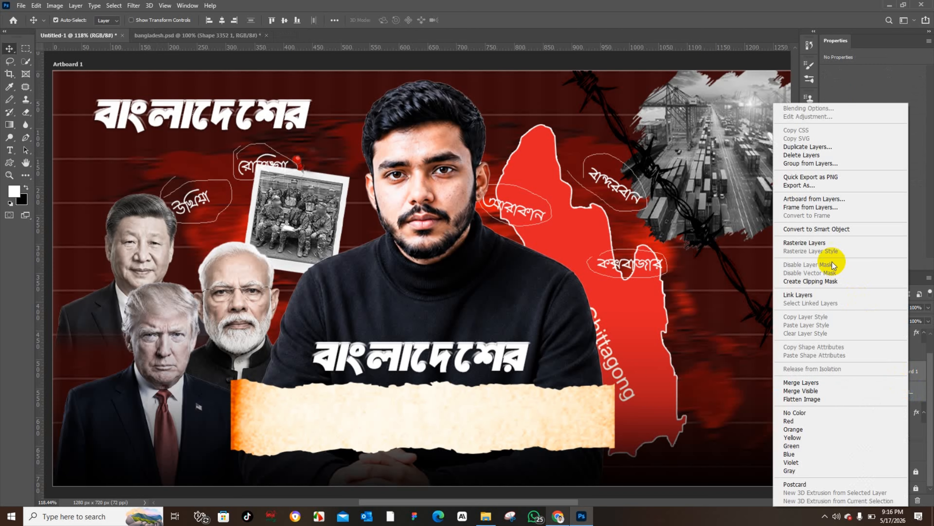
click(810, 233)
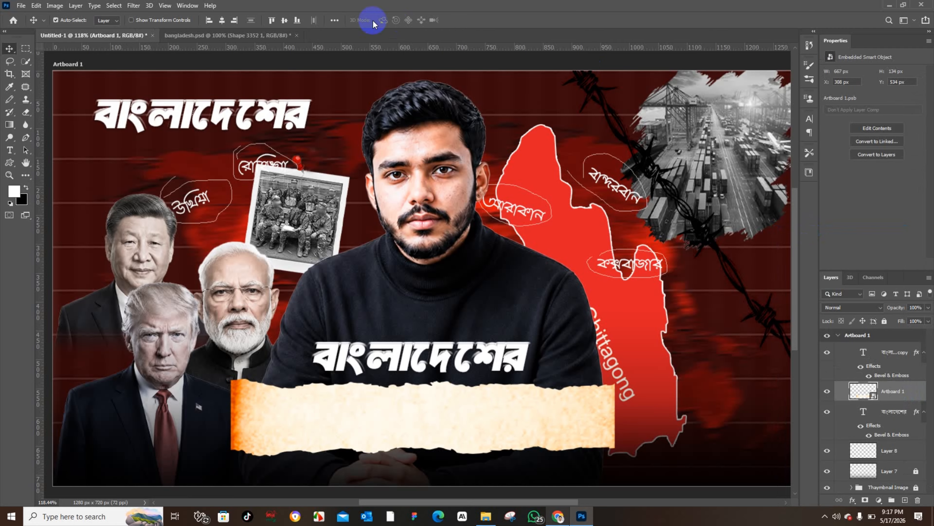
Step: Copy the ভয়াবহ ভবিষ্যৎ headline layer from bangladesh.psd into the thumbnail document
click(223, 35)
click(330, 421)
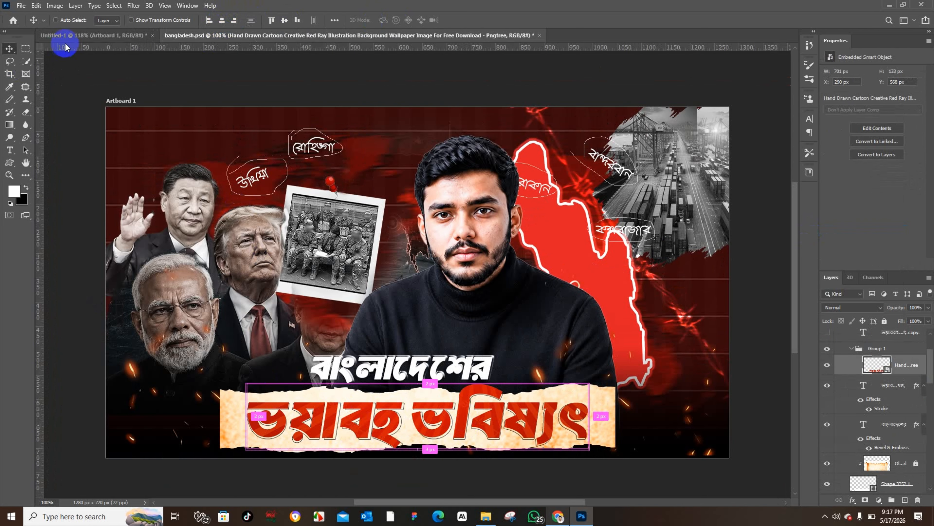
drag(66, 46, 755, 386)
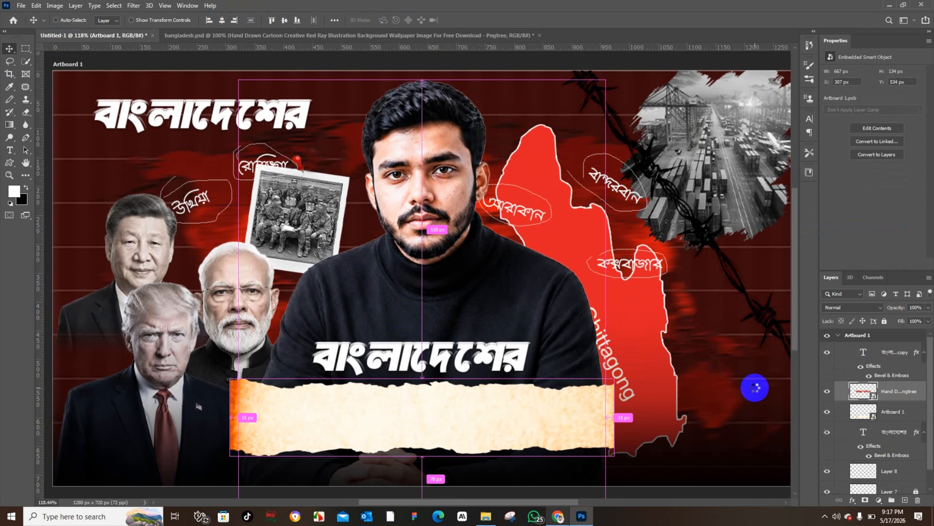
Step: Move the ভয়াবহ ভবিষ্যৎ headline down onto the parchment banner
click(897, 412)
click(884, 320)
drag(505, 322, 505, 424)
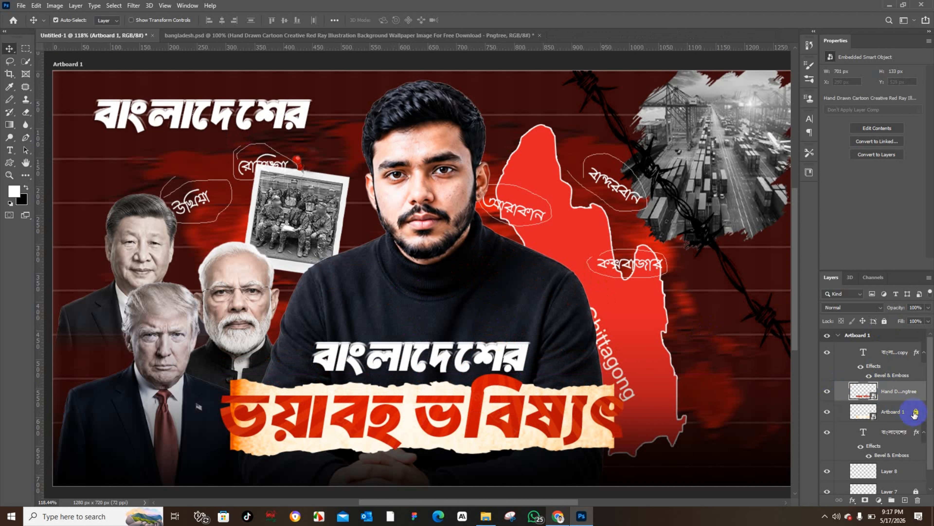
Step: Free-transform the parchment banner, enlarging it to about 110% so it frames the headline
click(890, 419)
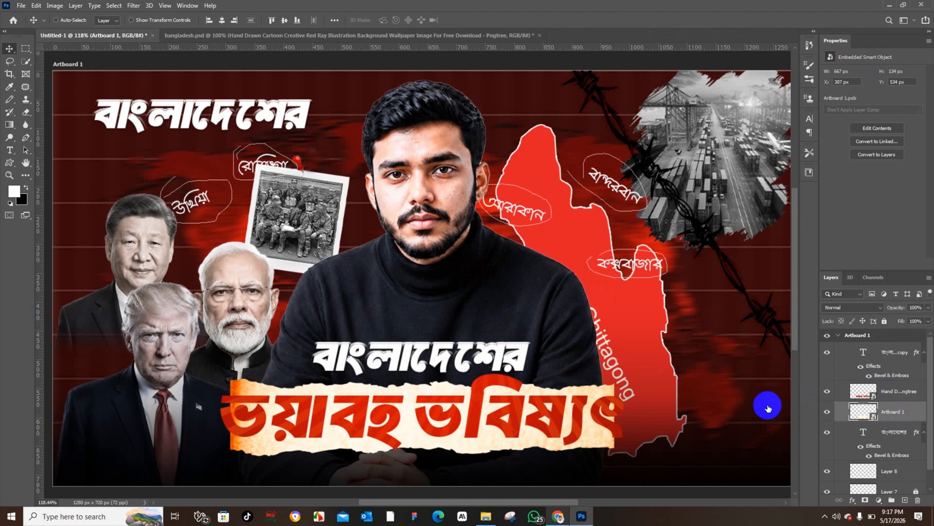
key(ctrl+t)
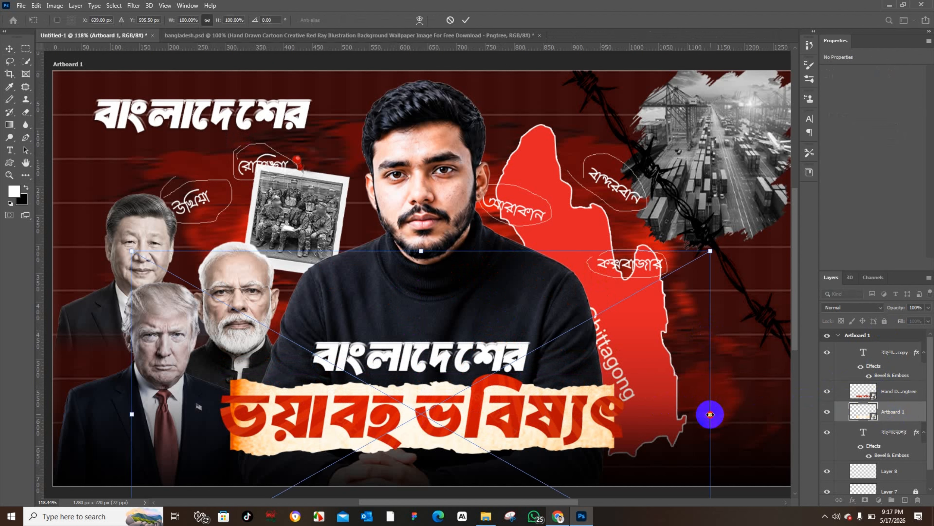
drag(710, 414, 739, 414)
drag(629, 409, 626, 410)
drag(117, 418, 100, 417)
drag(223, 427, 230, 431)
drag(110, 416, 95, 418)
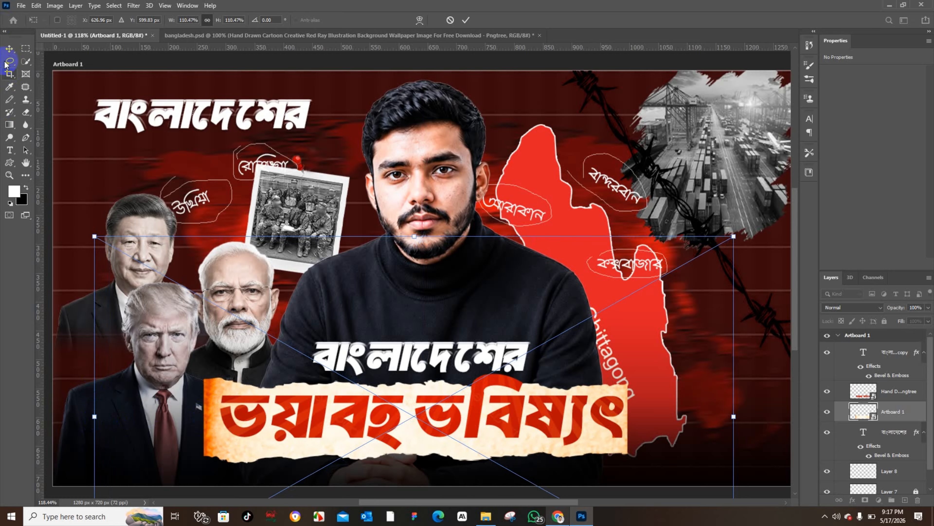
click(9, 49)
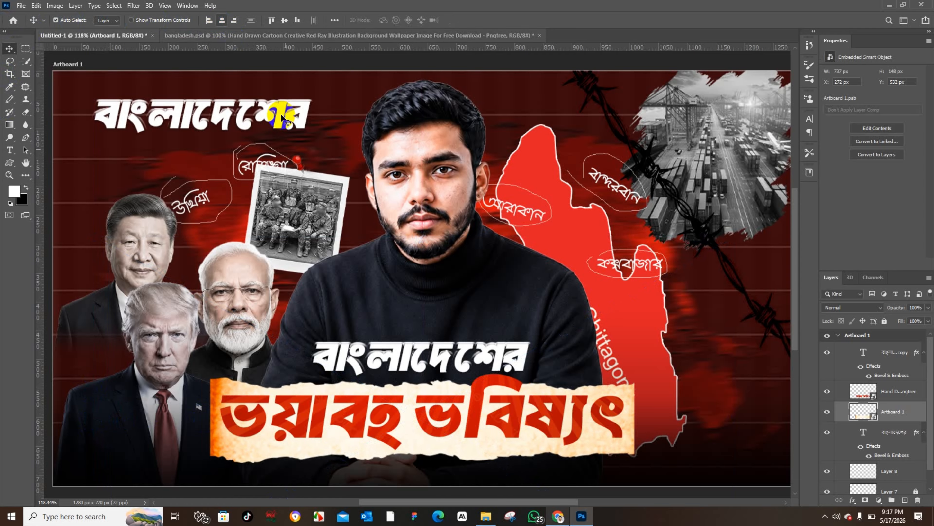
Step: Nudge the parchment banner slightly upward under the headline
click(231, 474)
drag(234, 456, 234, 453)
Step: Open the ভয়াবহ ভবিষ্যৎ headline's smart object contents and toggle the red ray background layer's visibility
click(369, 422)
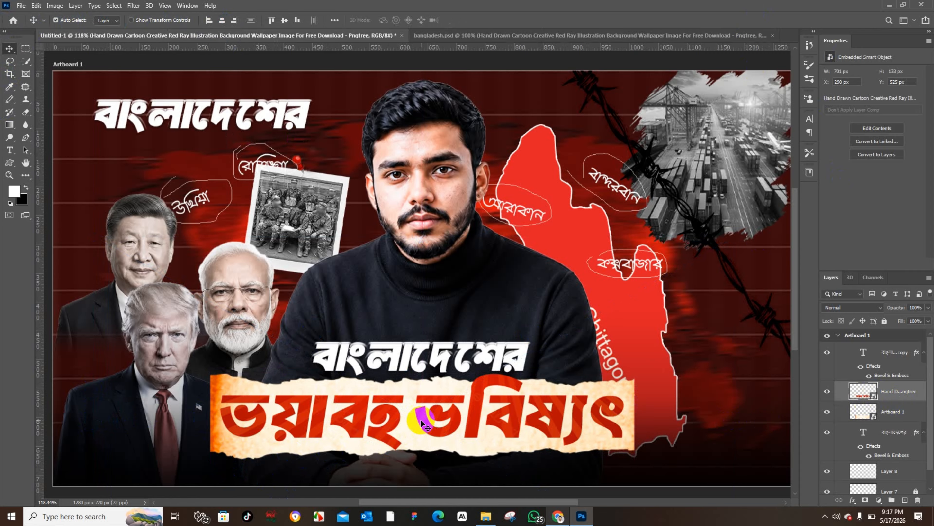
double_click(874, 397)
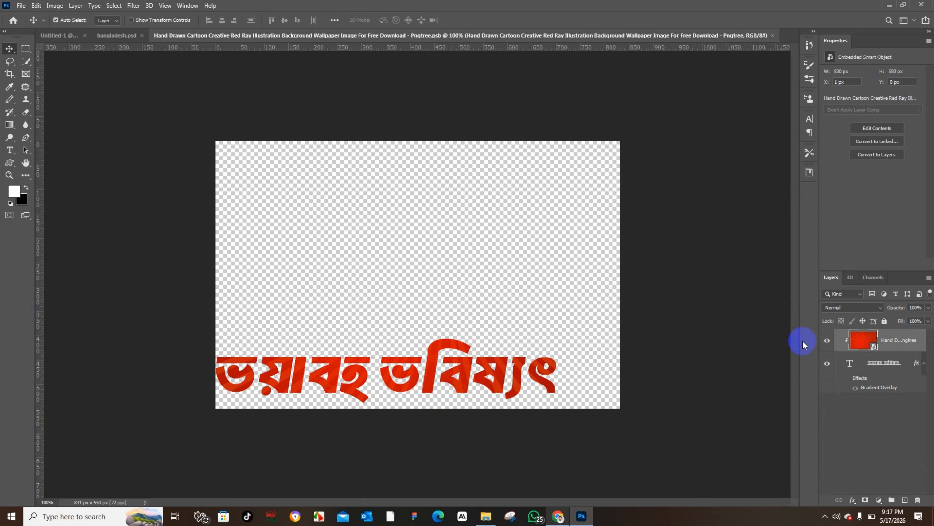
click(827, 342)
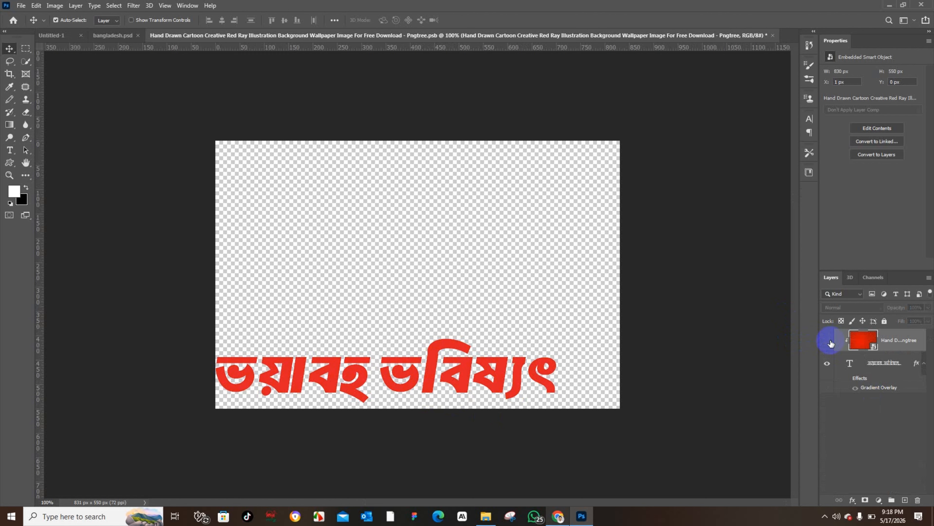
Step: Switch to the browser and search Pinterest for old paper images, scrolling through the results
click(70, 35)
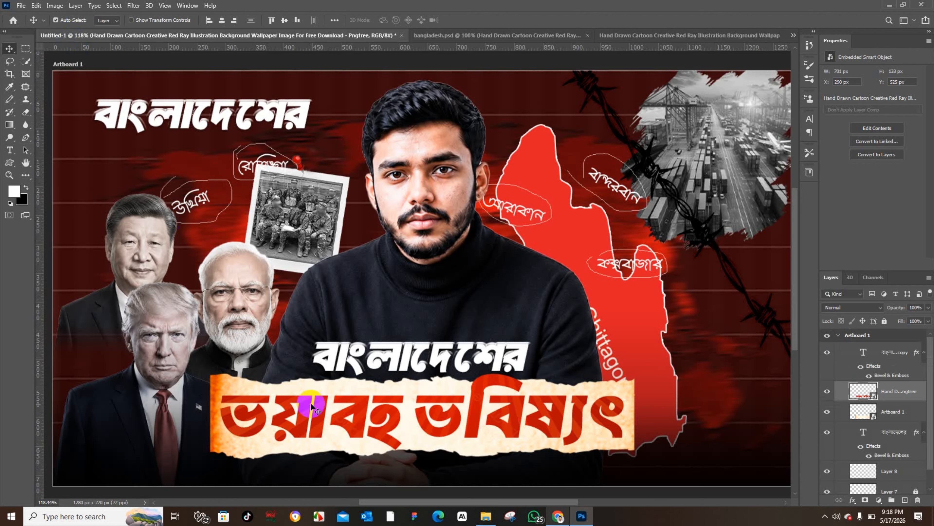
click(558, 515)
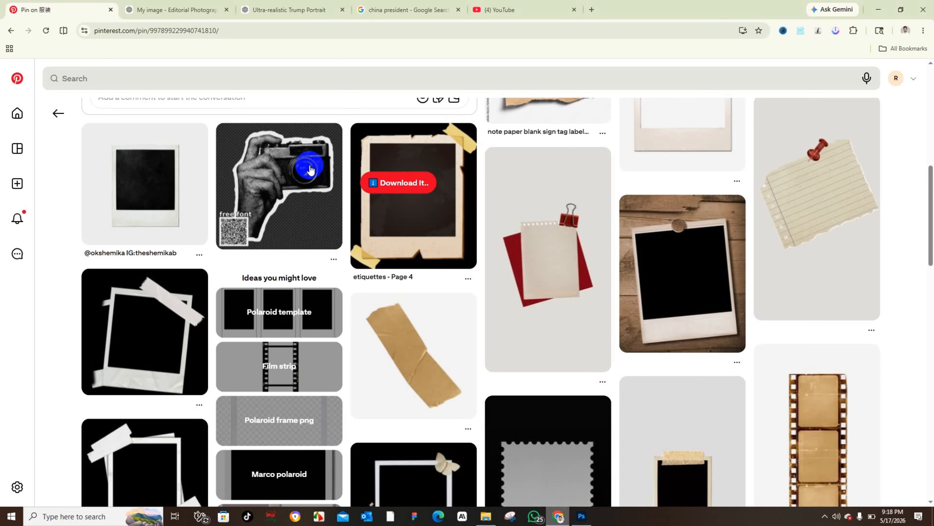
click(123, 78)
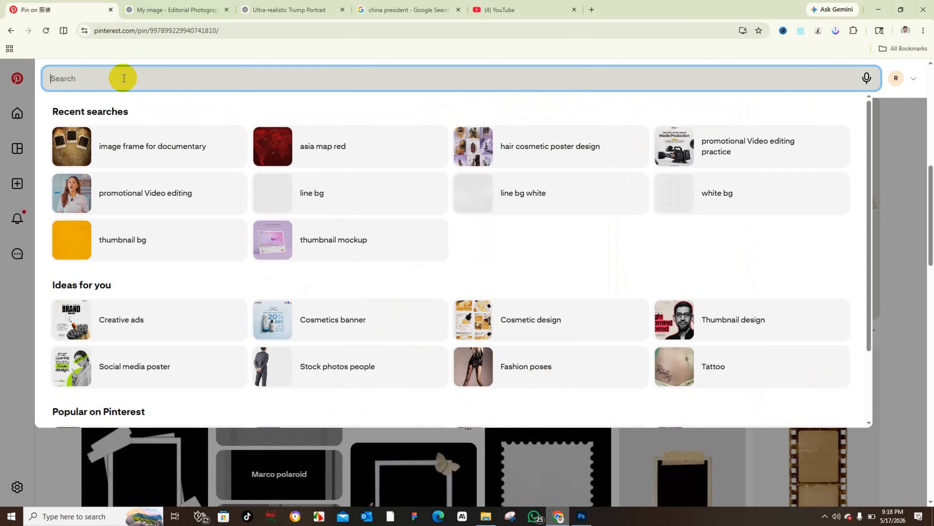
text(old paper)
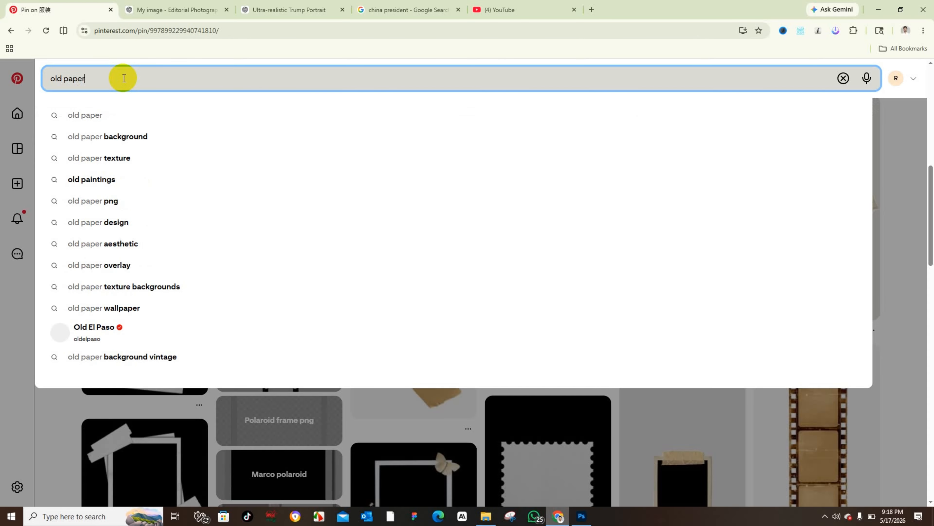
key(Return)
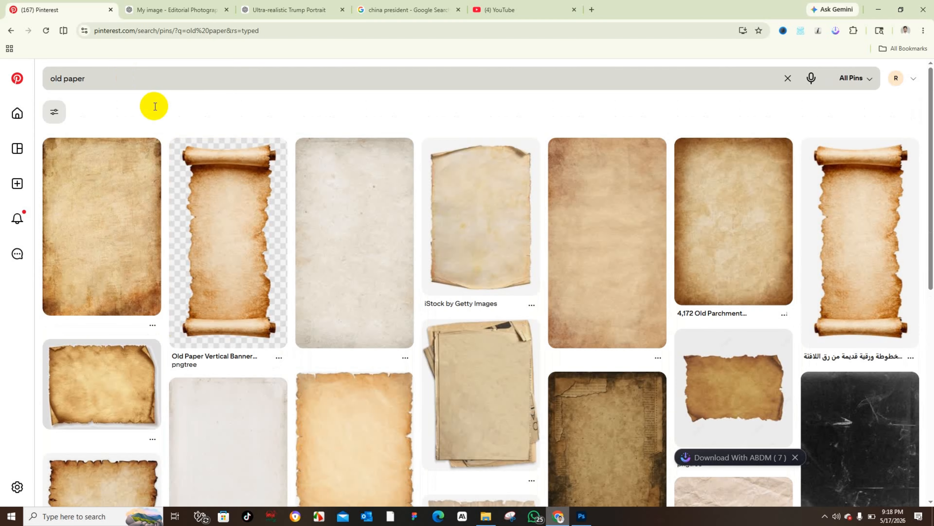
scroll(267, 272, down, 10)
scroll(319, 416, down, 6)
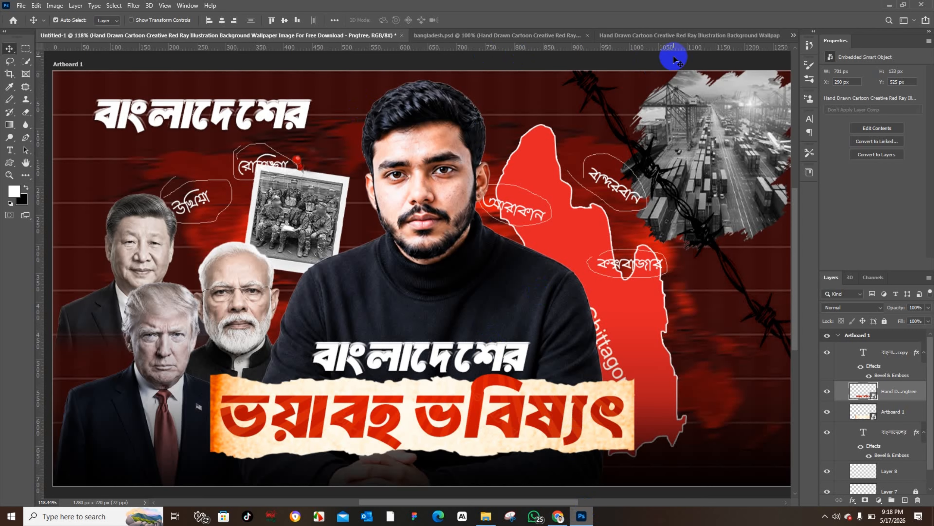
Step: Release the red ray background layer's clipping mask in the headline smart object and nudge it slightly
click(683, 36)
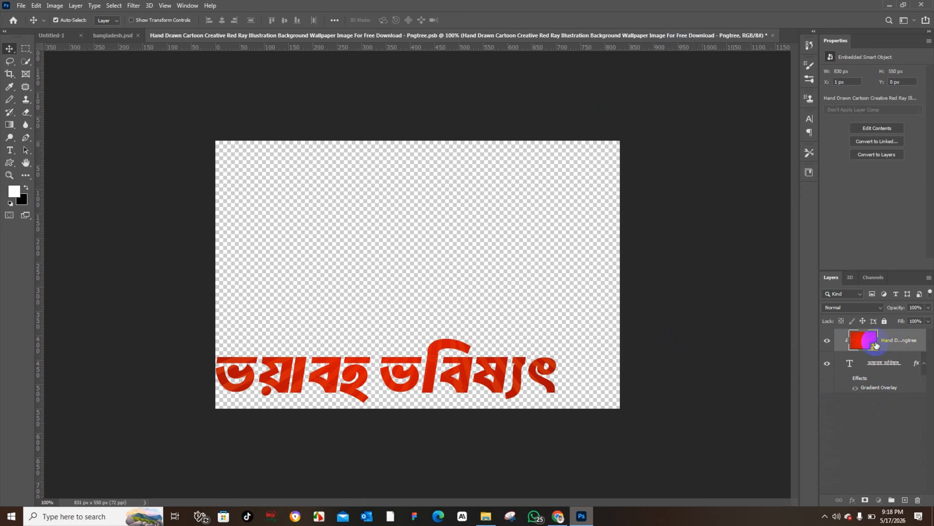
right_click(901, 340)
click(804, 303)
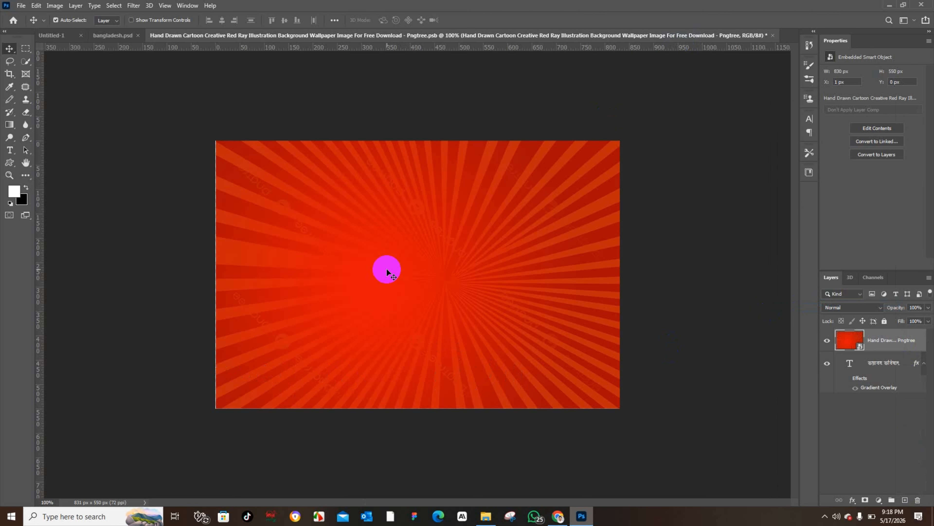
mouse_move(407, 265)
mouse_down()
mouse_move(386, 254)
mouse_move(406, 242)
mouse_move(427, 255)
mouse_move(396, 258)
mouse_move(404, 252)
mouse_up()
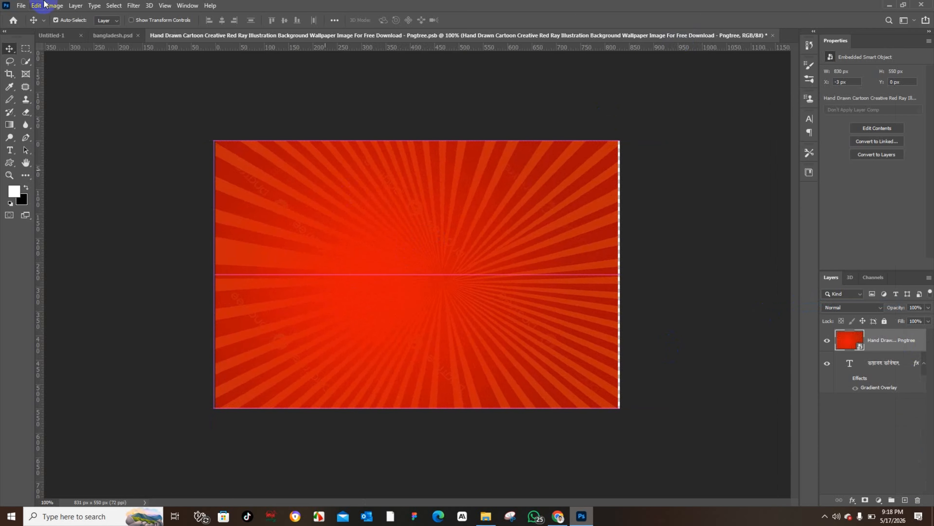
Step: Move the red ray background layer upward inside the ভয়াবহ ভবিষ্যৎ headline smart object
click(63, 44)
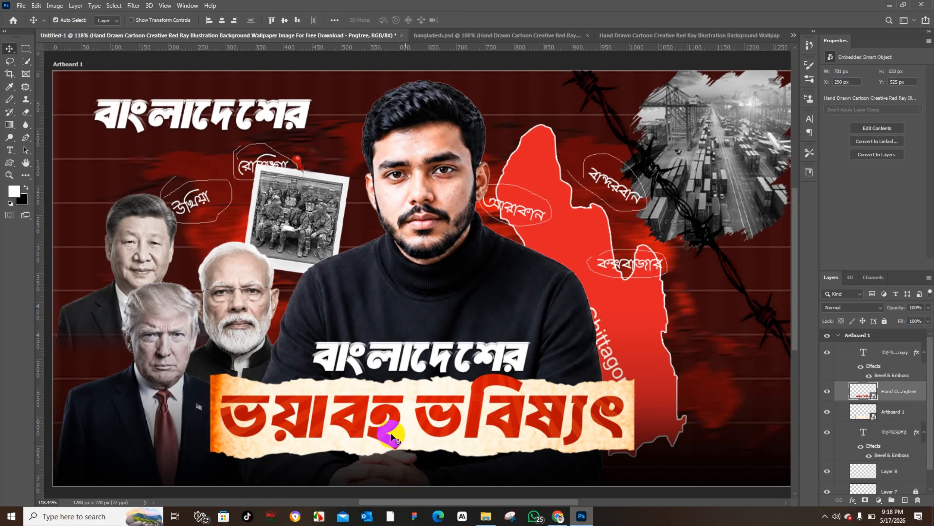
click(627, 35)
drag(476, 309, 521, 229)
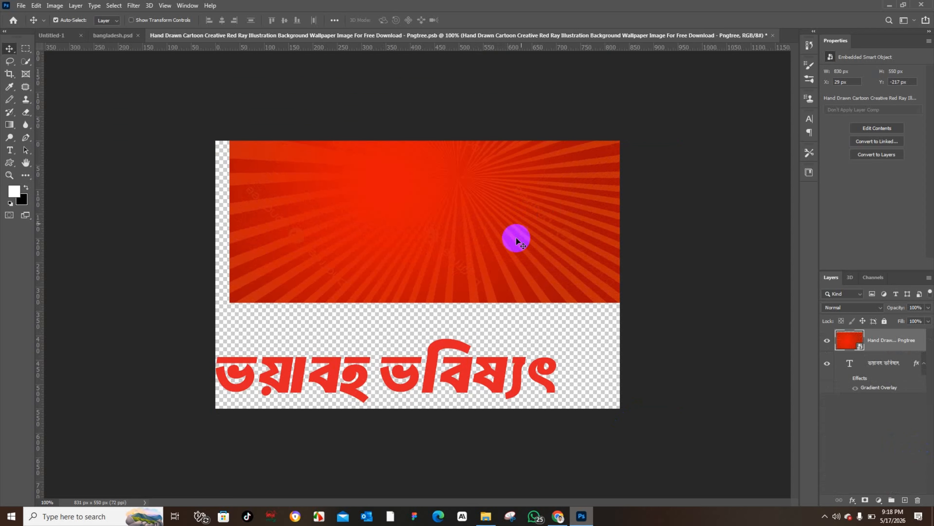
click(451, 380)
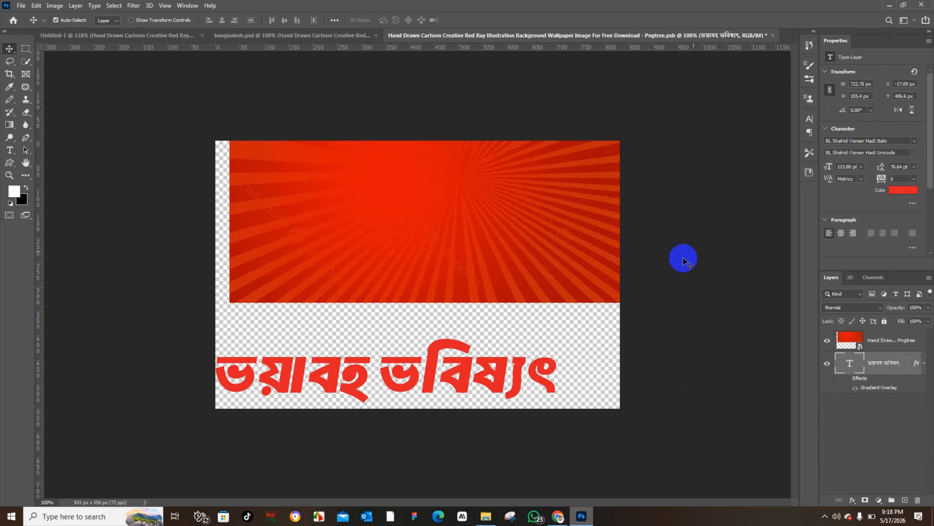
Step: Switch to the browser and search Pinterest for thummbnail bg, browsing the results
click(558, 515)
click(320, 81)
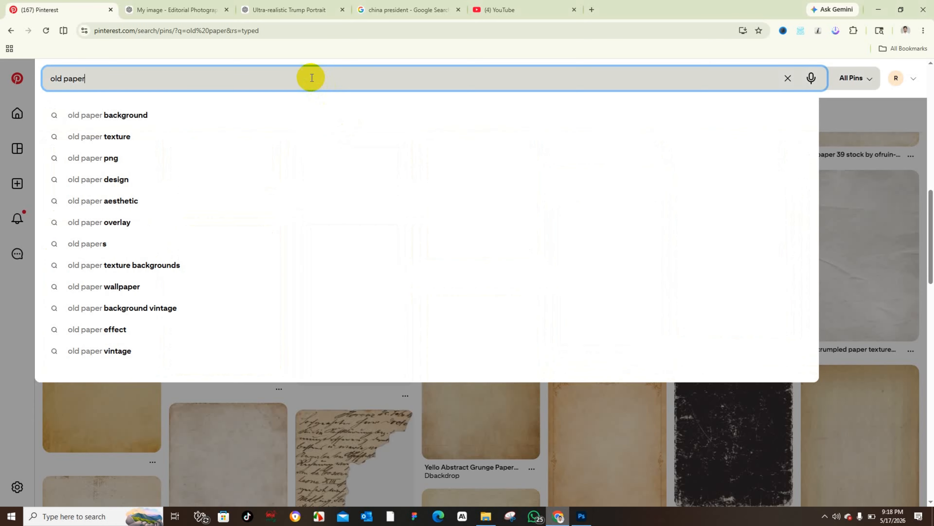
key(ctrl+a)
key(BackSpace)
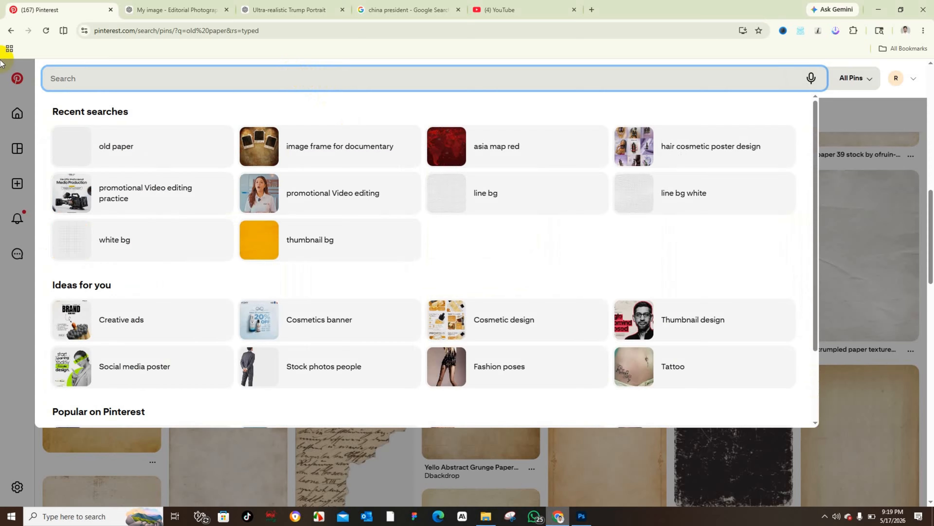
text(thummbnail)
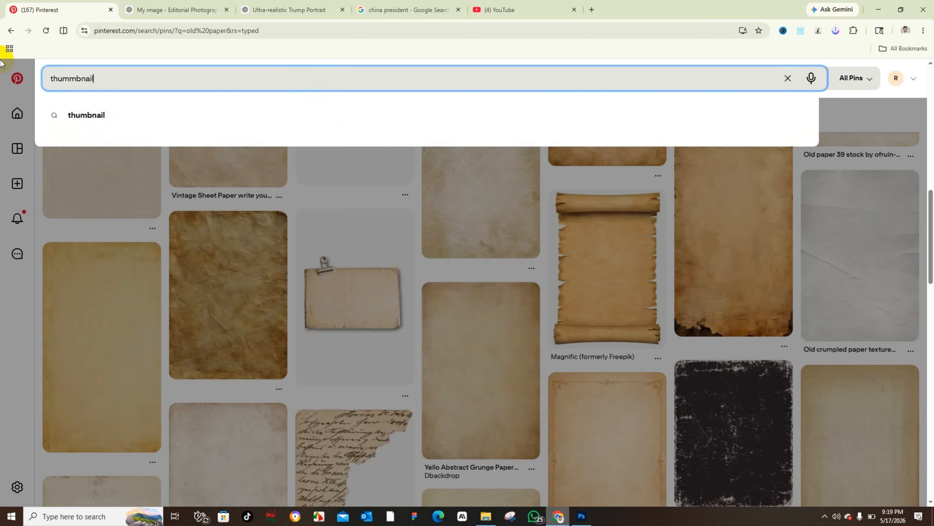
text( bg)
key(Return)
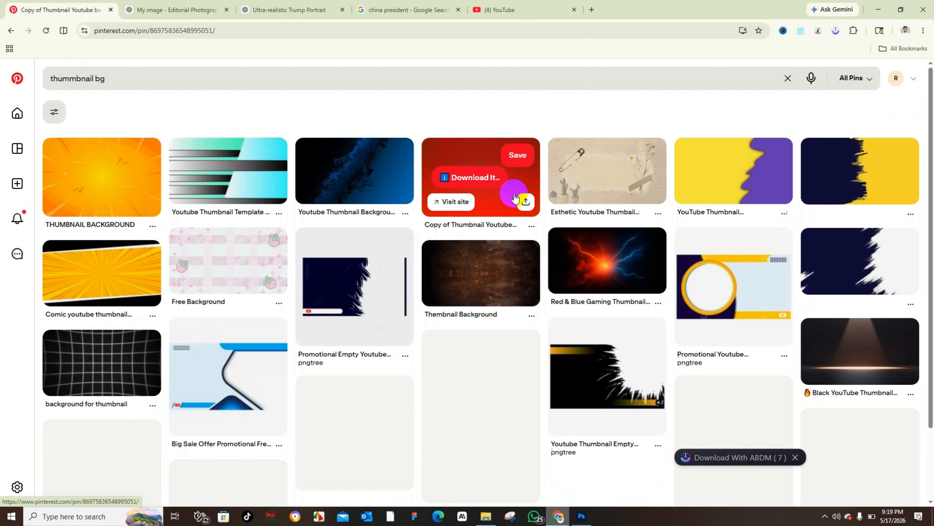
click(515, 192)
Step: Reposition the red ray layer to fill the smart object canvas and create a clipping mask onto the headline text
click(584, 516)
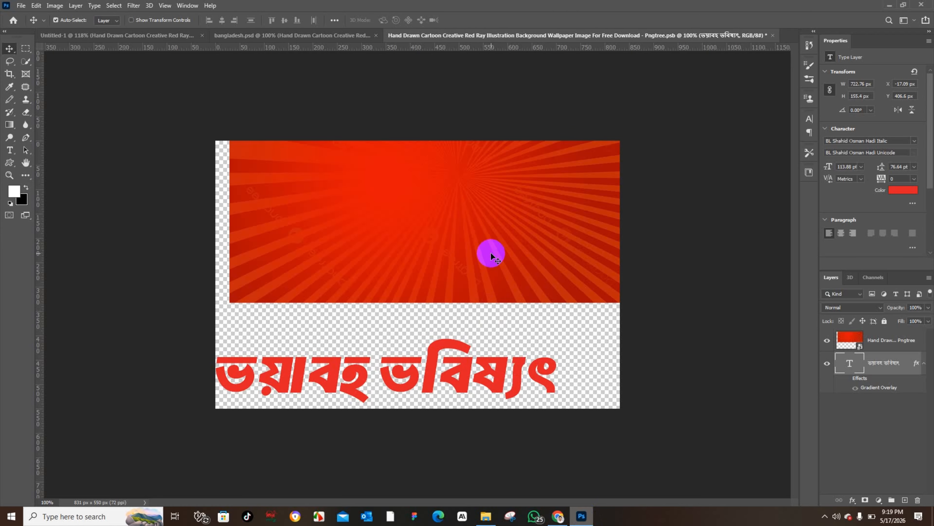
drag(491, 253, 476, 359)
right_click(822, 366)
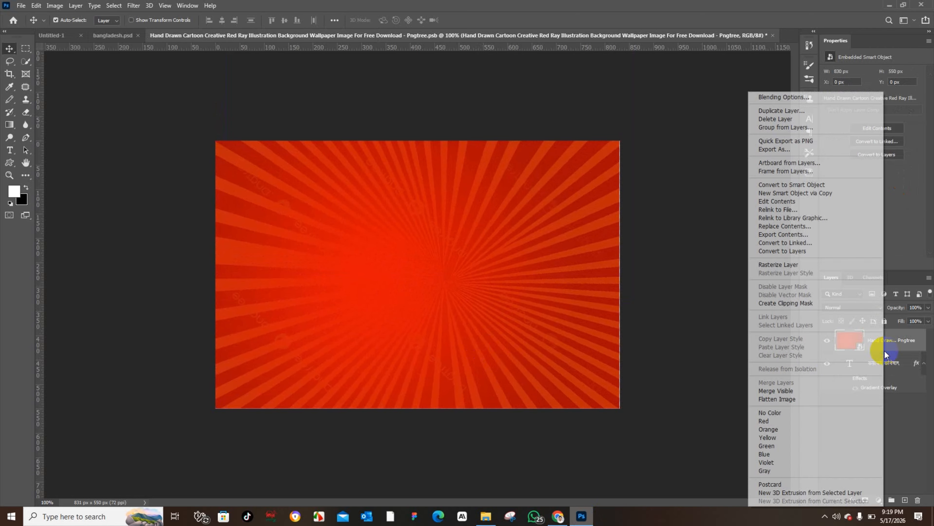
click(811, 303)
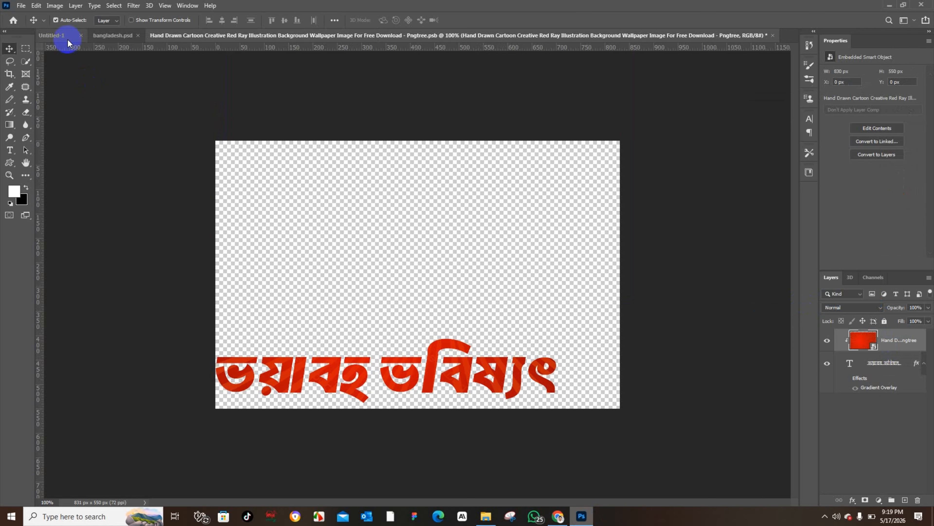
Step: Save and close the headline smart object, returning to the thumbnail document
click(77, 39)
click(397, 414)
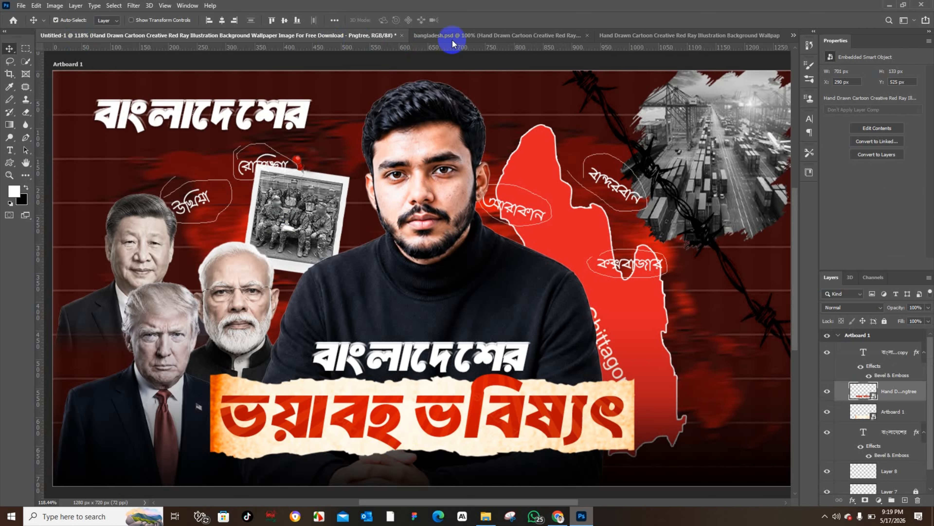
click(765, 36)
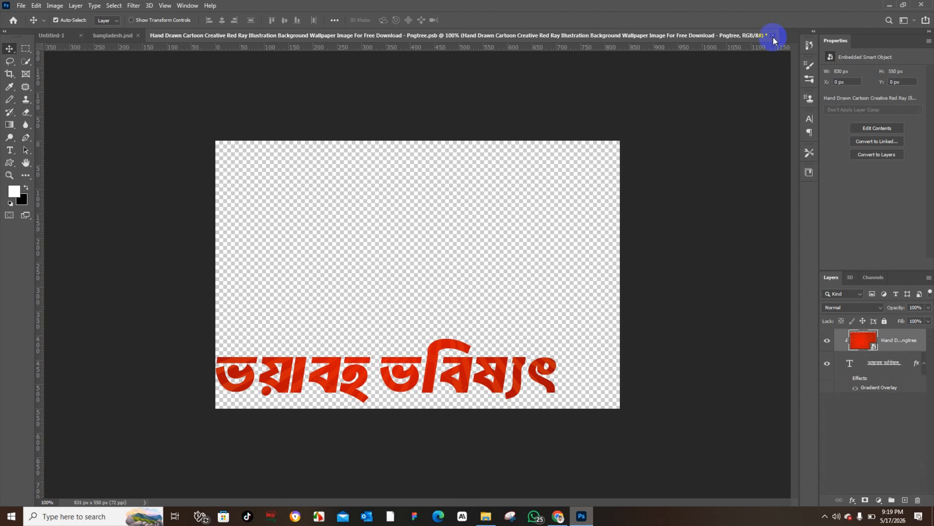
click(773, 35)
click(463, 192)
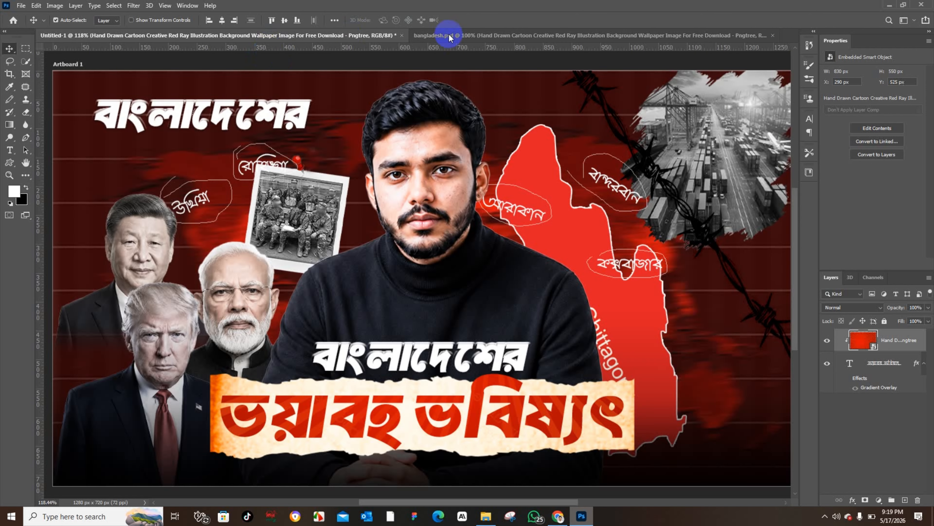
click(456, 35)
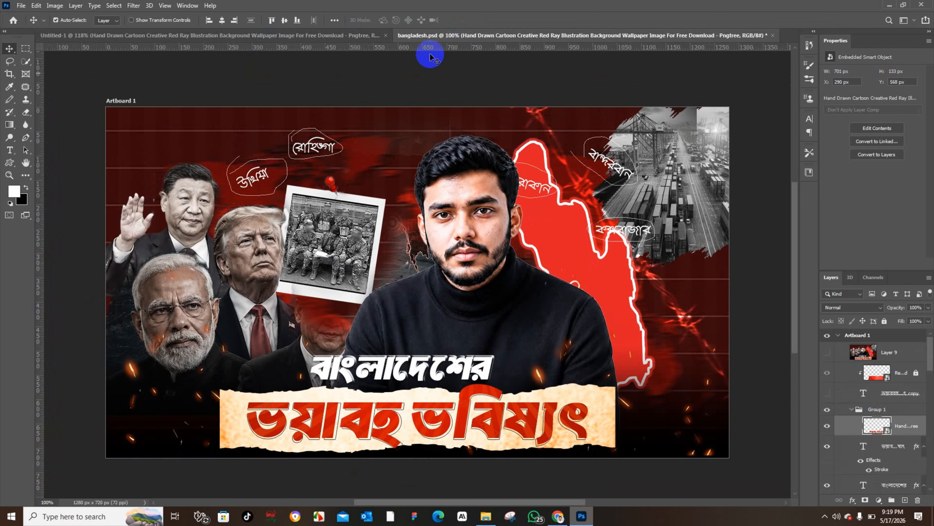
drag(373, 414, 323, 414)
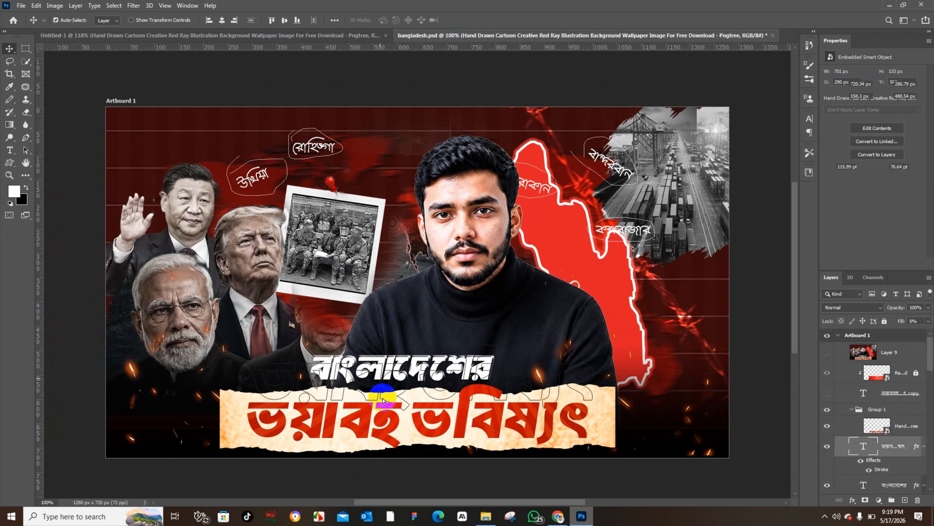
key(ctrl+z)
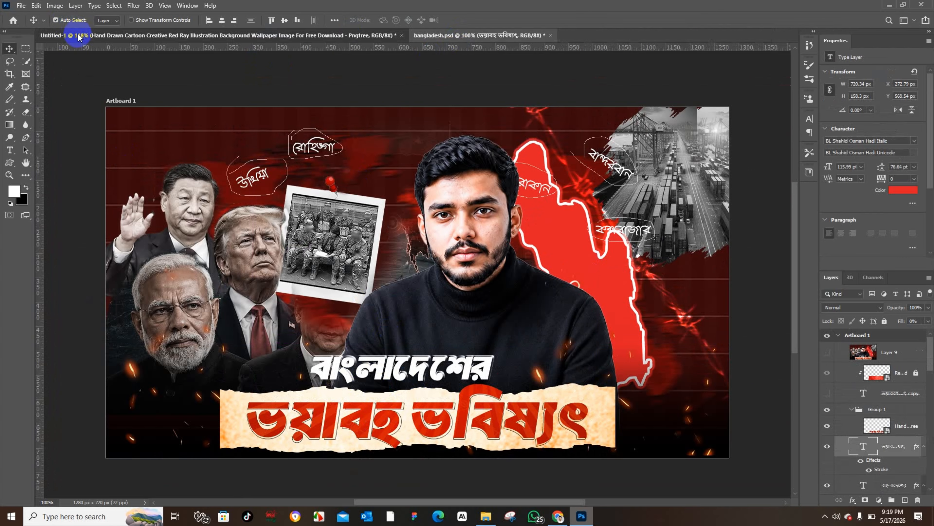
Step: Duplicate the headline smart object layer by copying and pasting it, aligning the copy over the original headline
click(70, 35)
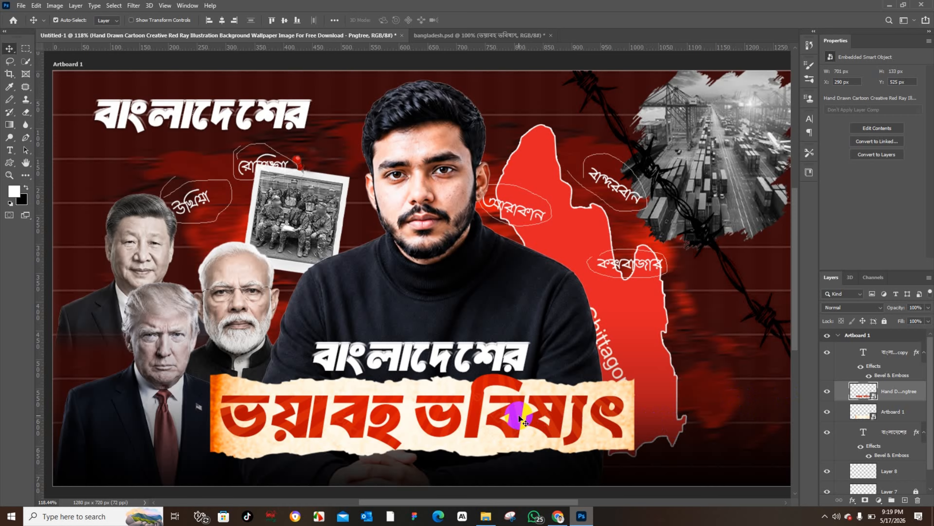
key(ctrl+c)
key(ctrl+v)
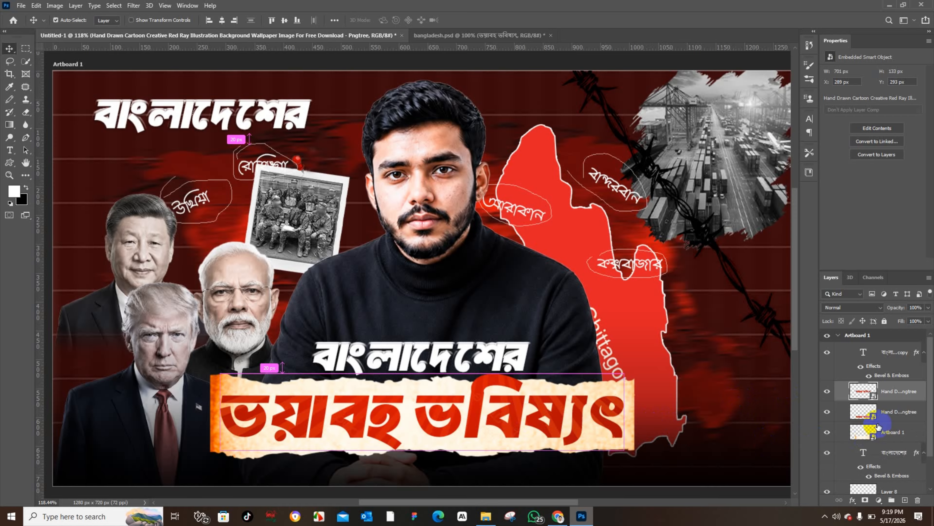
click(891, 413)
drag(475, 316, 477, 426)
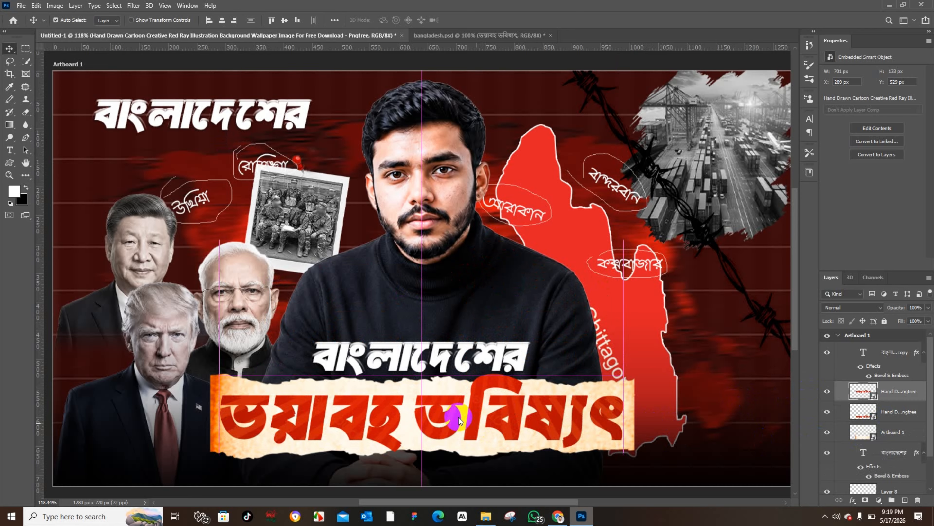
Step: Select the parchment banner layer and lock it in place
click(242, 385)
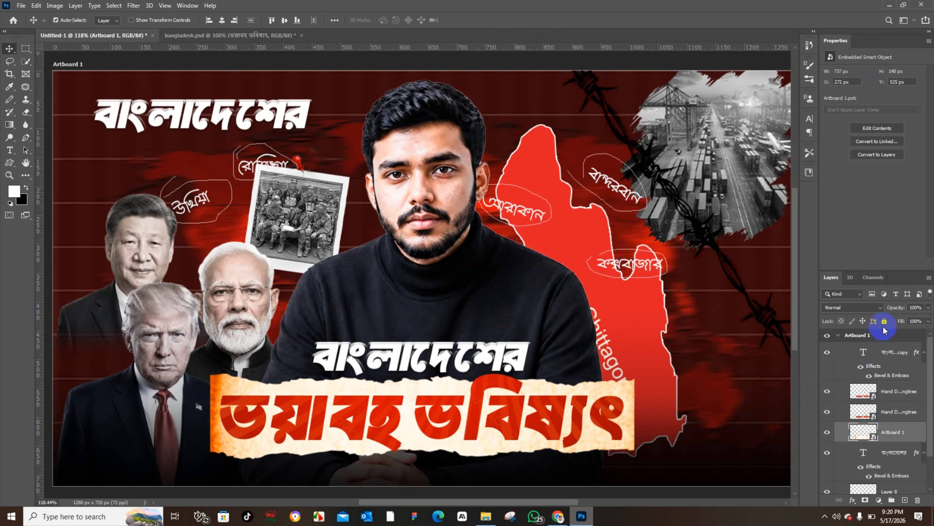
drag(265, 387, 306, 438)
click(284, 28)
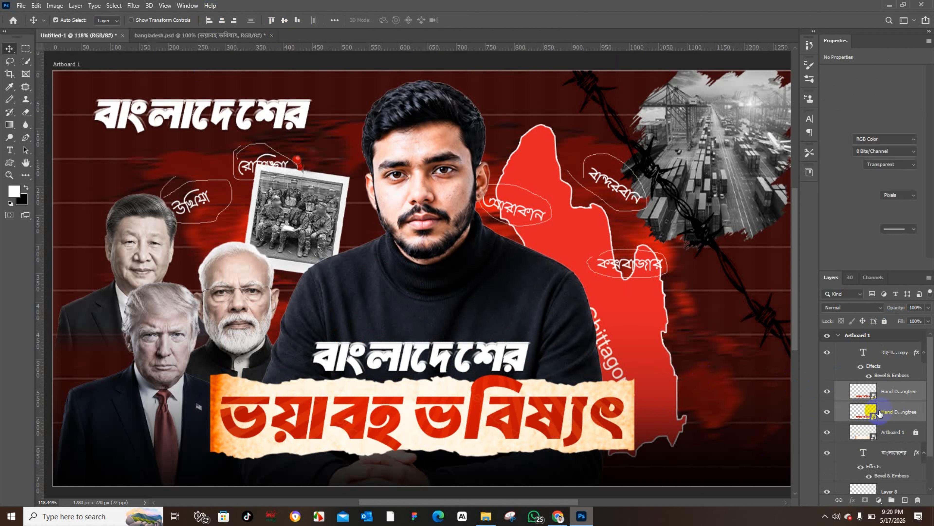
Step: Lock the upper headline smart object layer and set the lower headline copy's fill to 0%
click(903, 413)
click(902, 397)
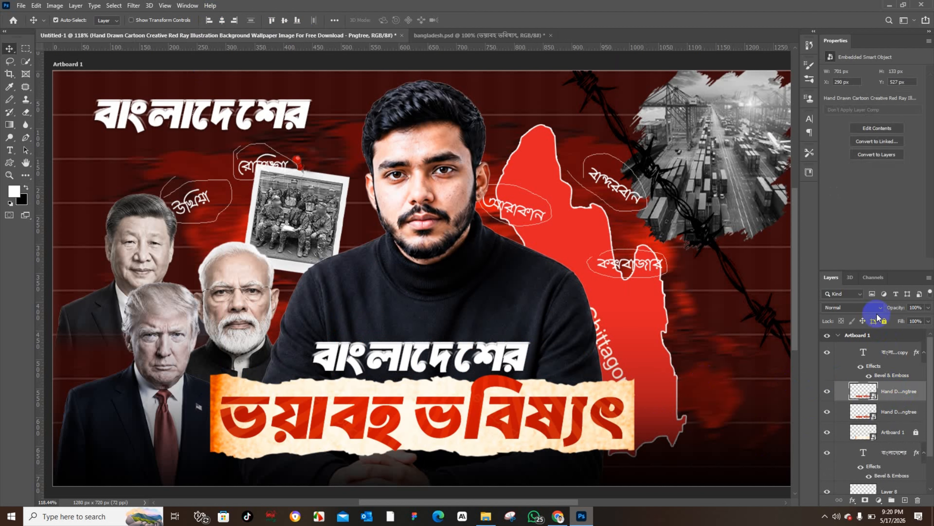
click(888, 415)
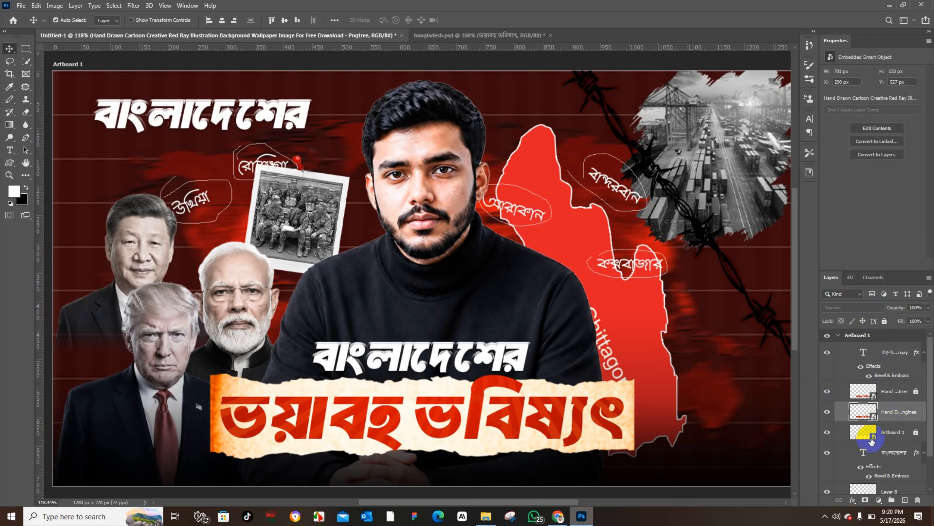
drag(903, 322, 665, 328)
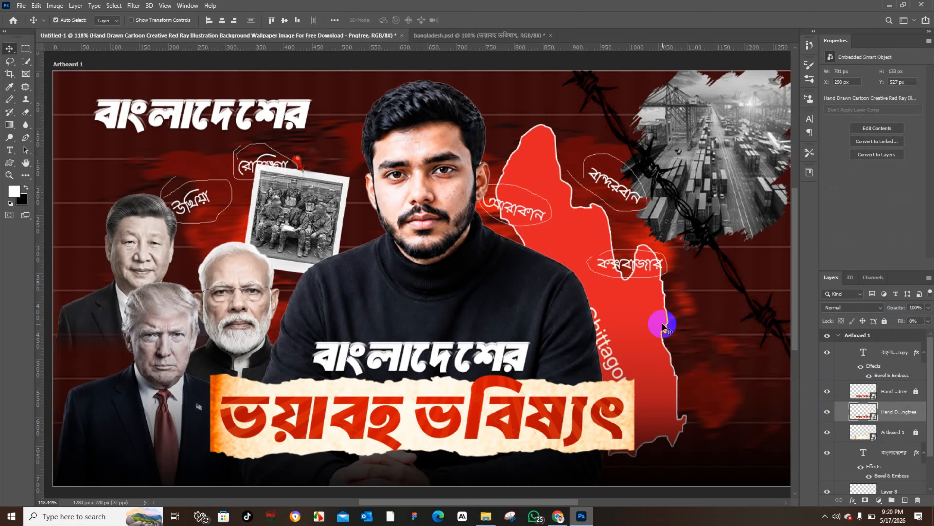
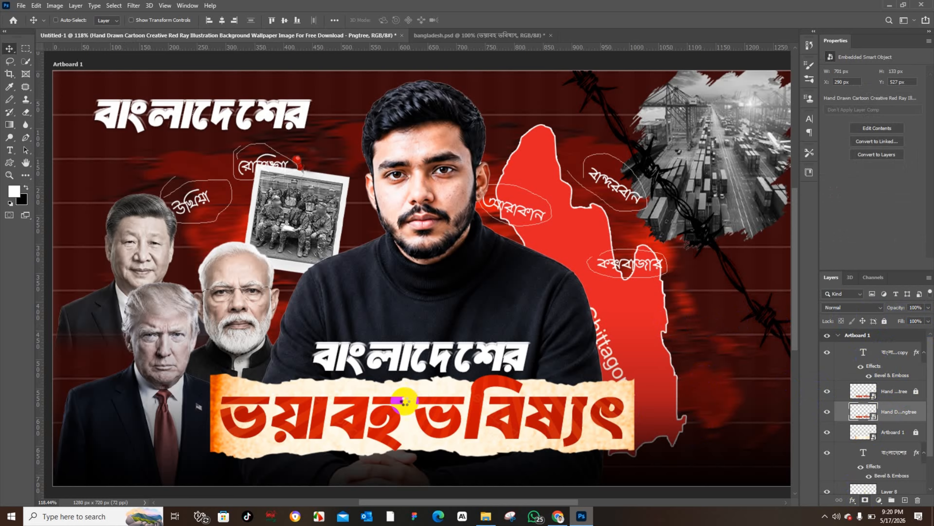
Step: Scale the lower headline copy slightly larger with Free Transform
key(ctrl+t)
drag(459, 136, 459, 128)
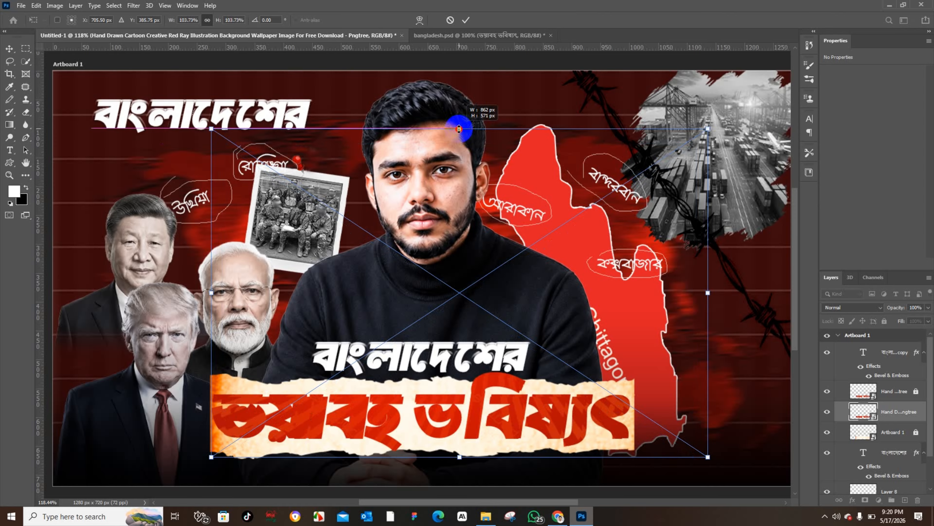
drag(459, 129, 459, 130)
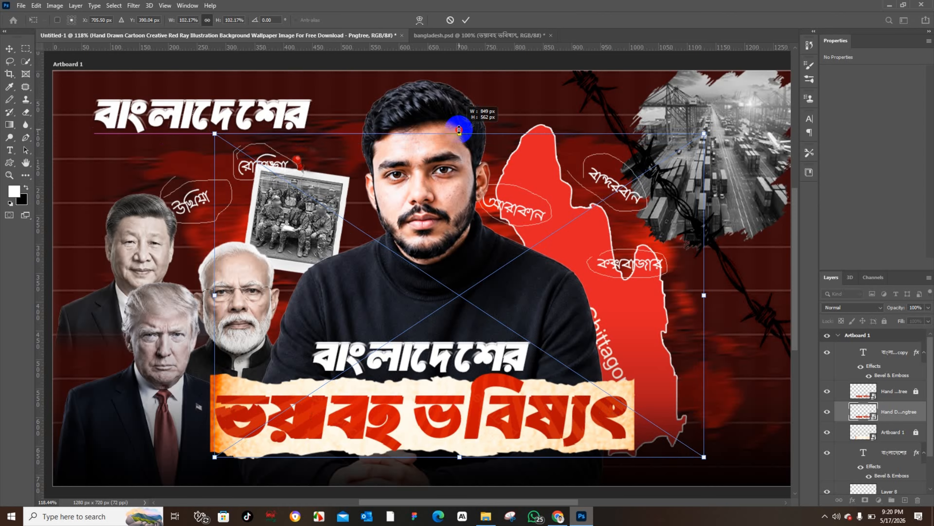
click(10, 49)
Step: Add a 2 px outside stroke in gray #575757 to the lower headline copy and nudge it slightly right
click(845, 499)
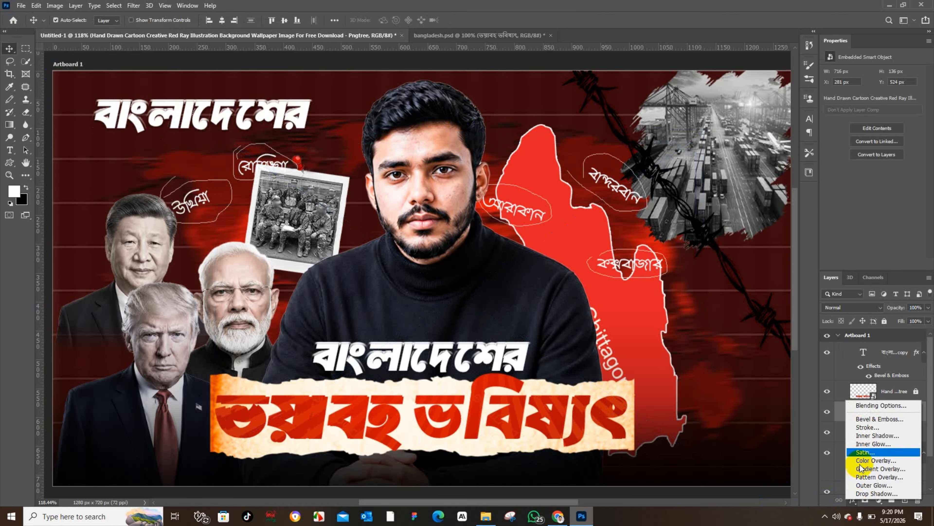
click(874, 403)
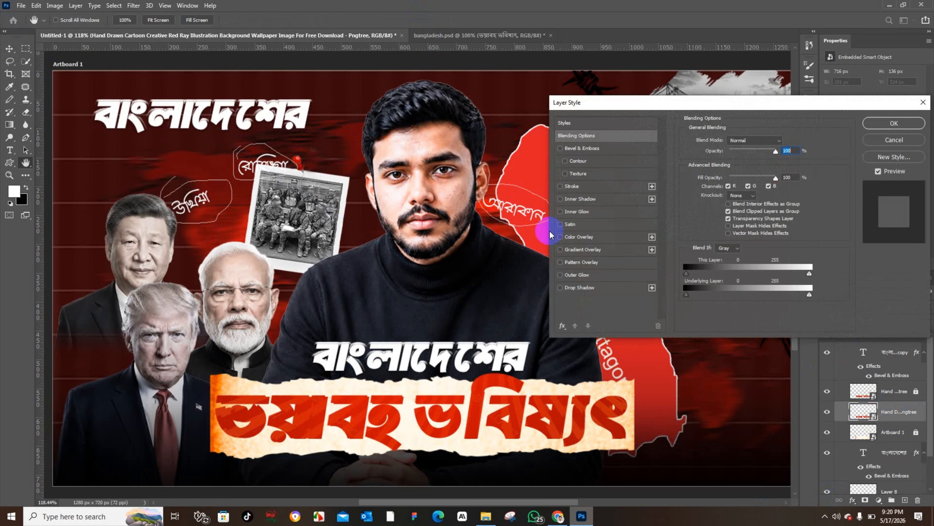
click(582, 187)
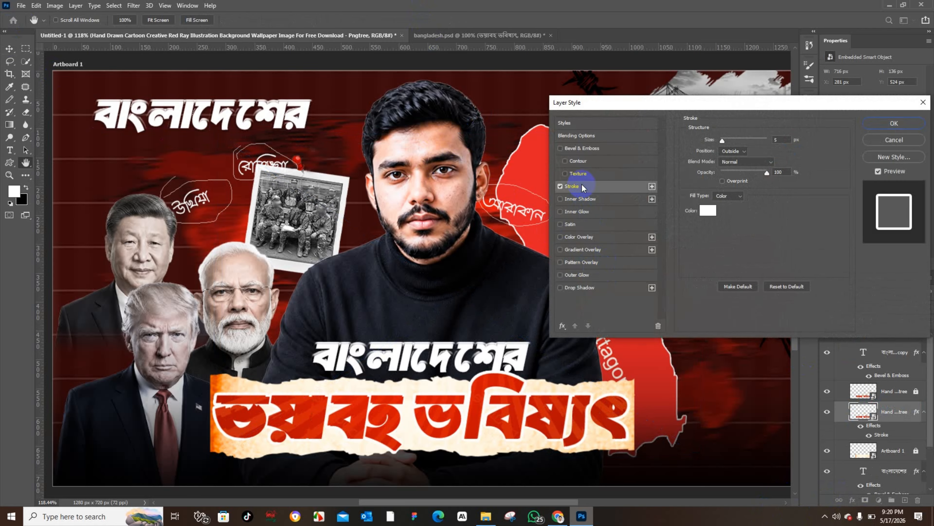
click(704, 211)
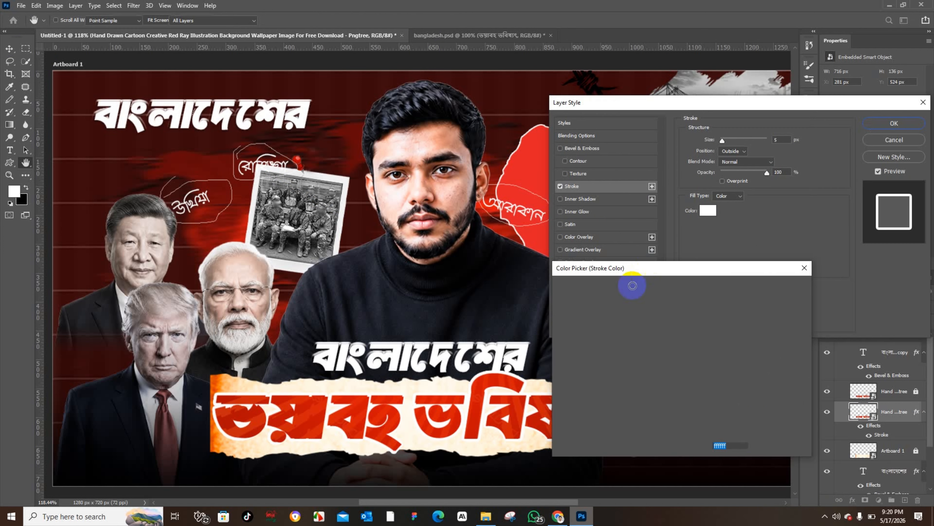
drag(559, 355, 549, 373)
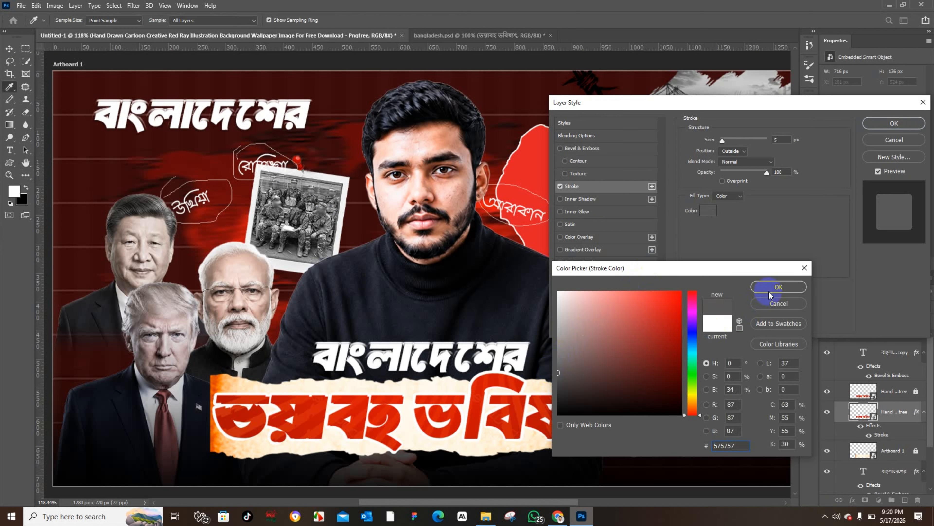
click(779, 286)
double_click(780, 139)
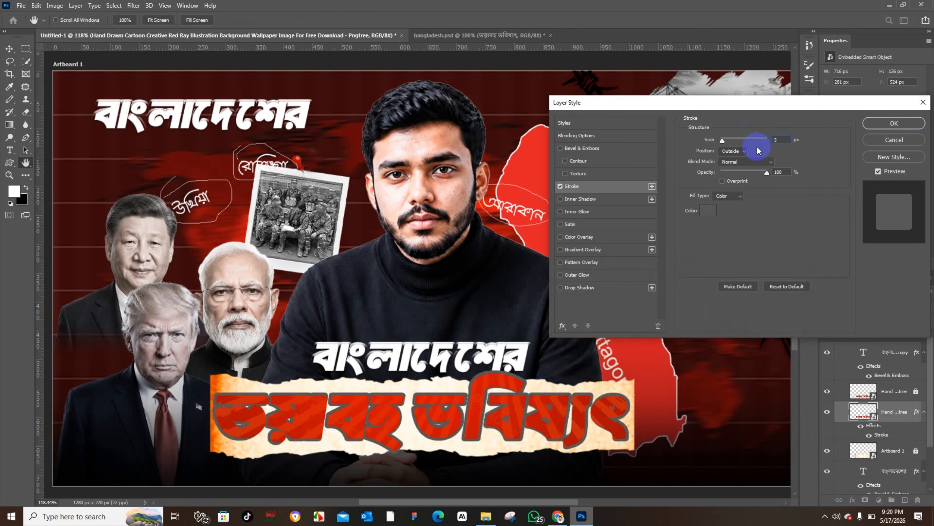
key(Down)
key(Down)
key(Down)
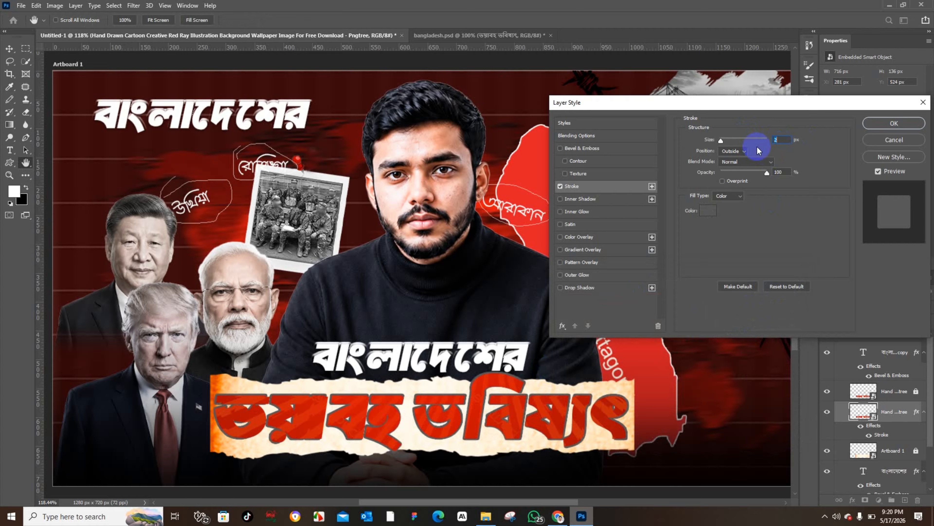
click(906, 124)
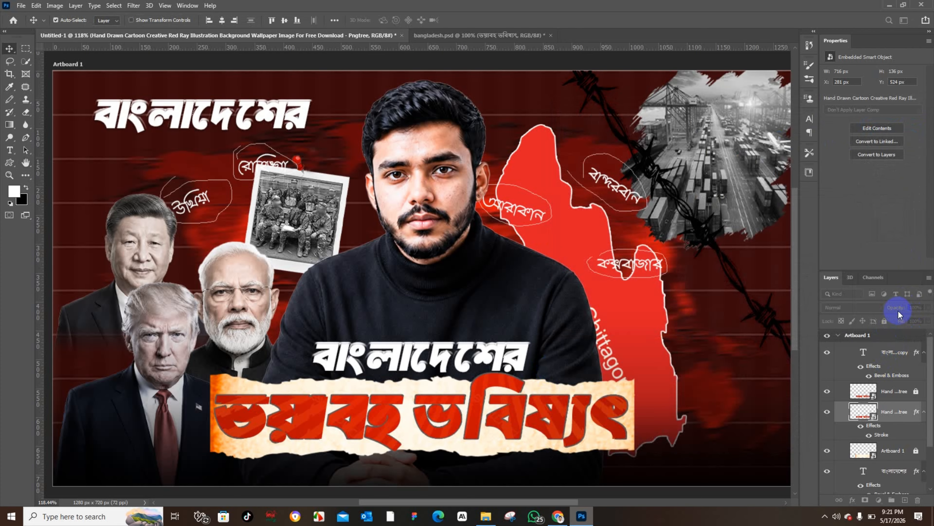
drag(903, 321, 780, 324)
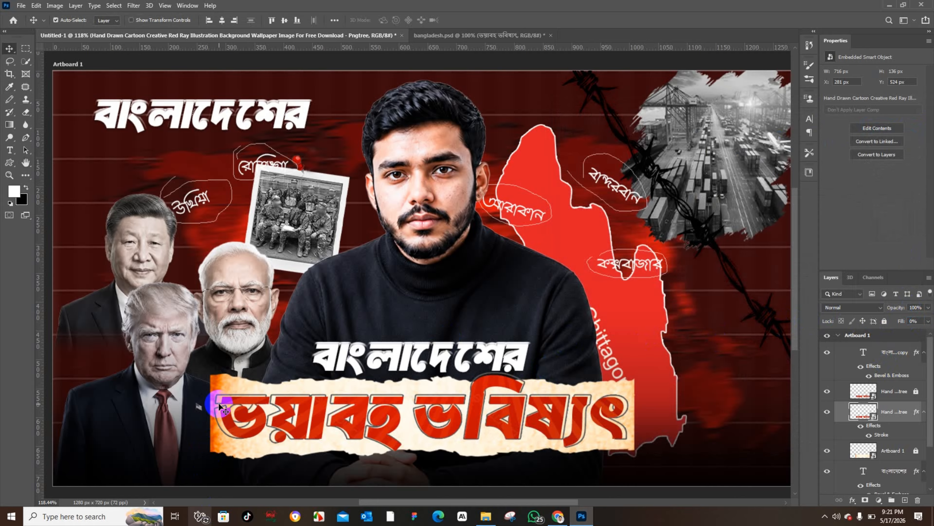
drag(215, 415, 220, 416)
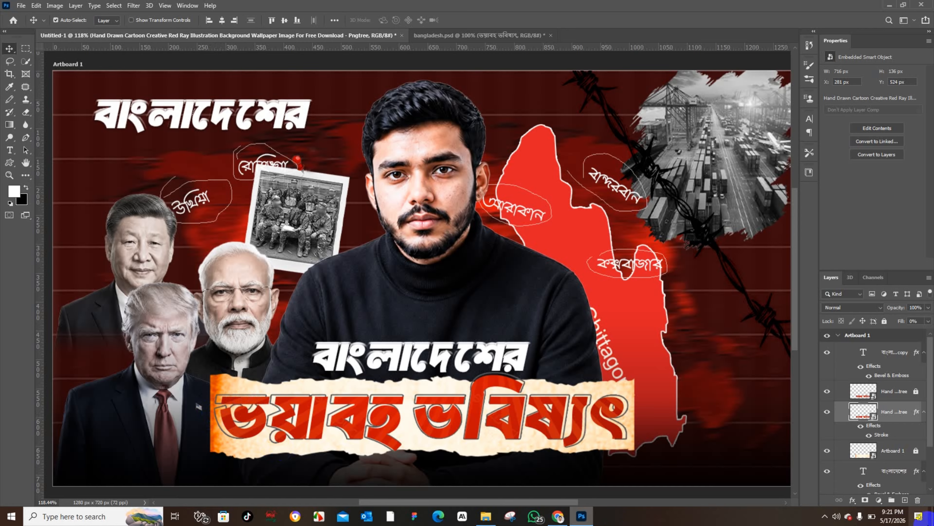
Step: Change the lower headline copy's stroke to 1 px and dark brown #7f4105
click(853, 502)
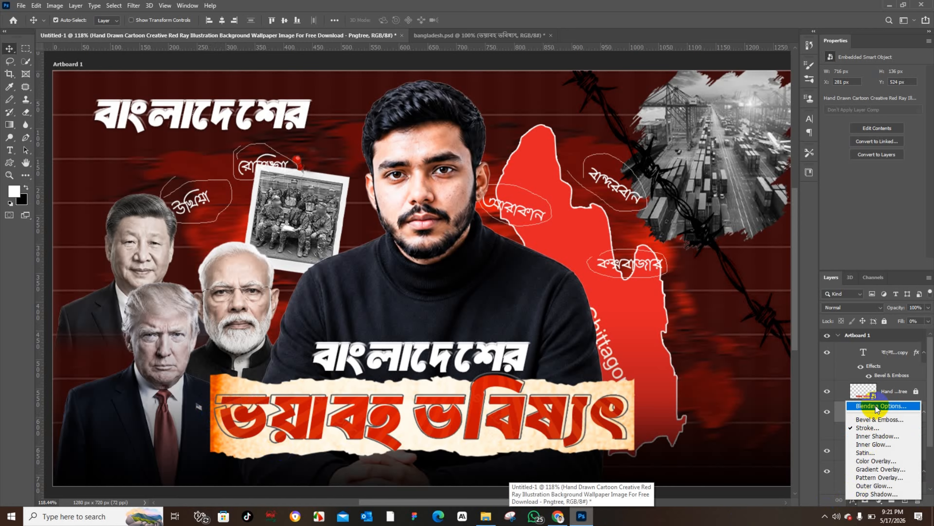
click(872, 425)
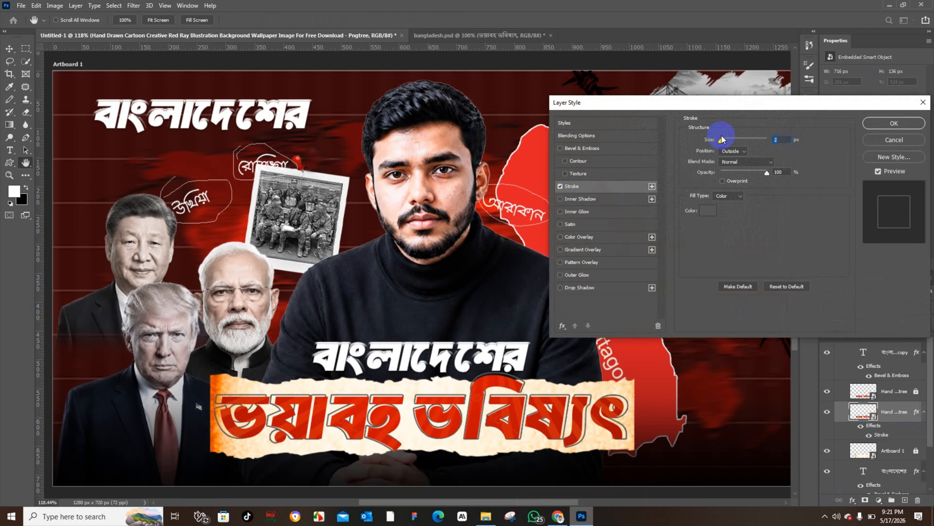
key(Down)
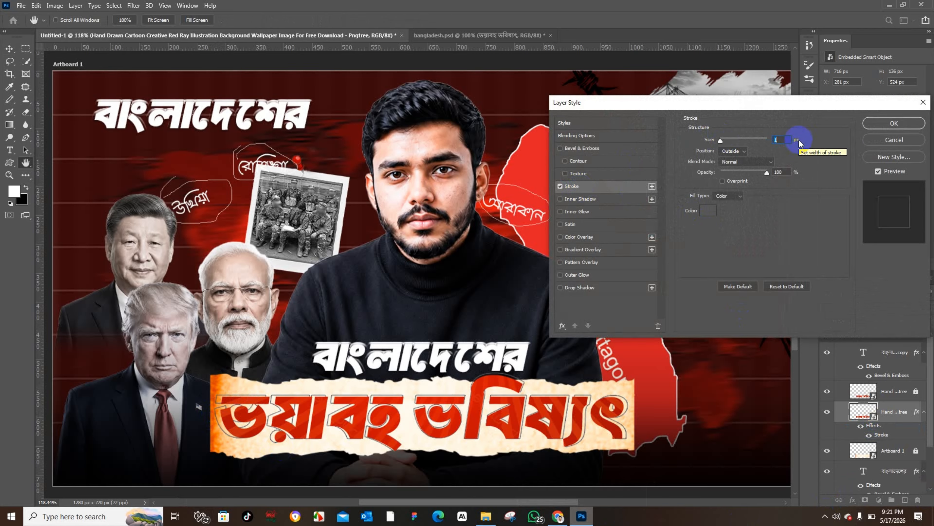
click(708, 210)
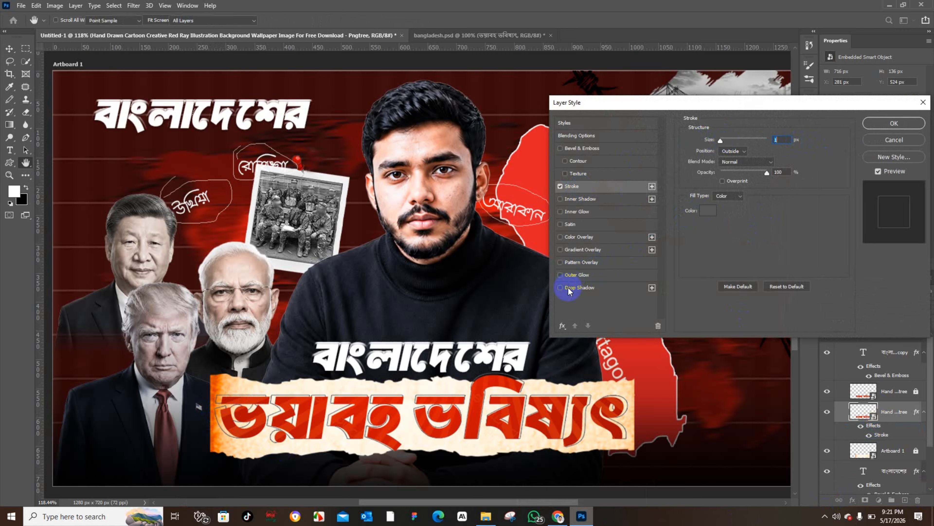
mouse_move(591, 355)
mouse_down()
mouse_move(548, 409)
mouse_move(560, 409)
mouse_up()
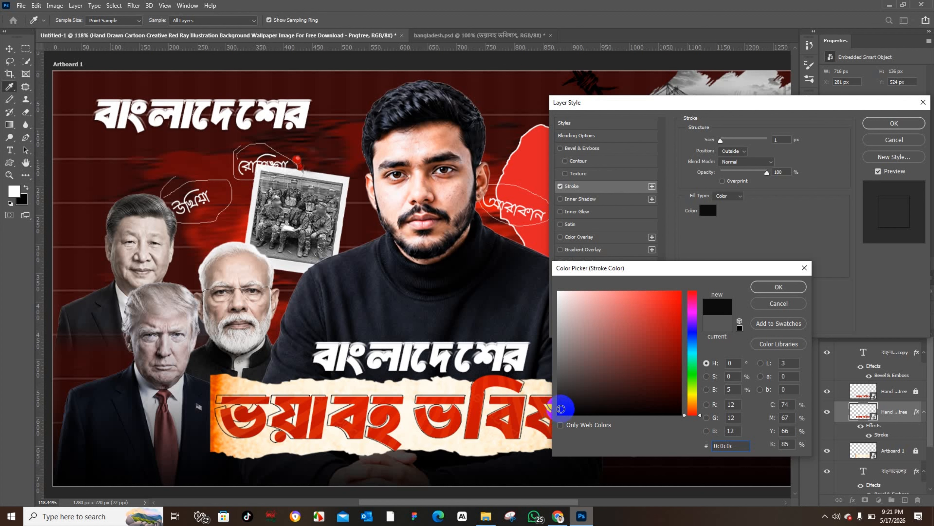
click(226, 380)
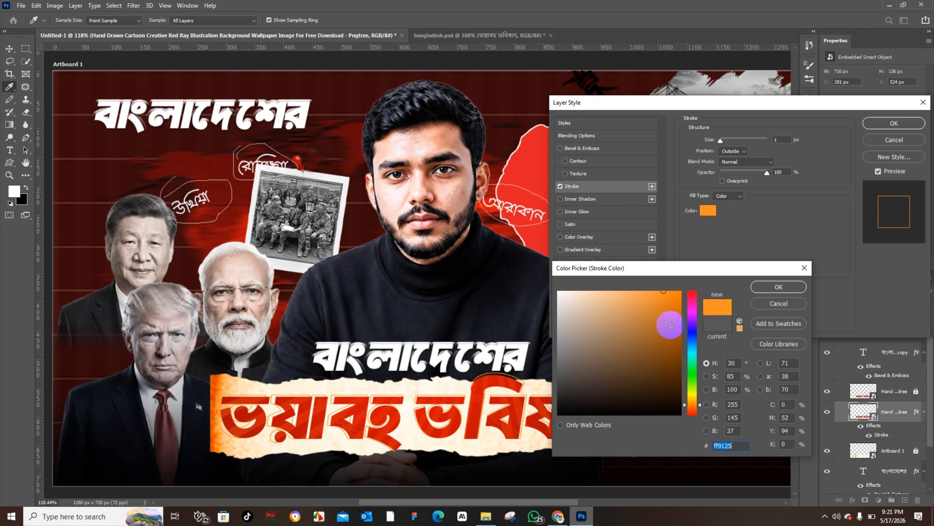
drag(667, 324, 678, 353)
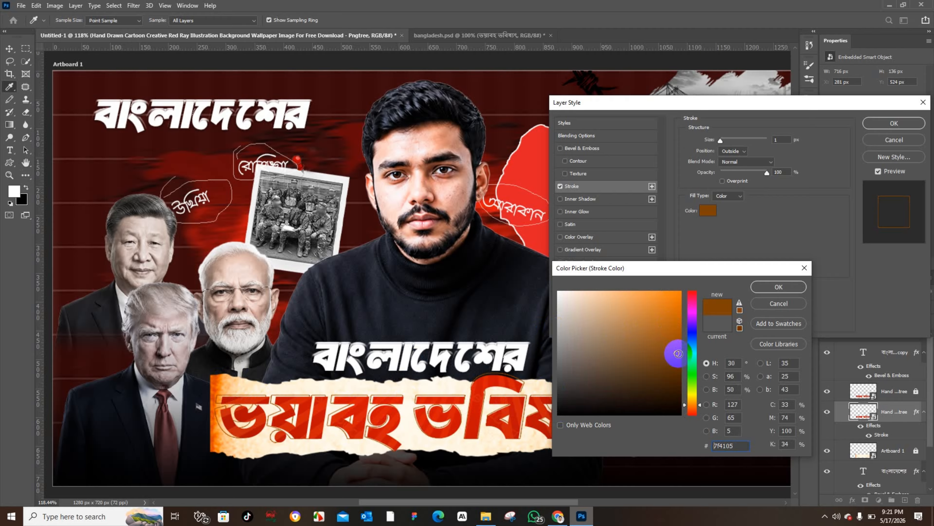
click(795, 290)
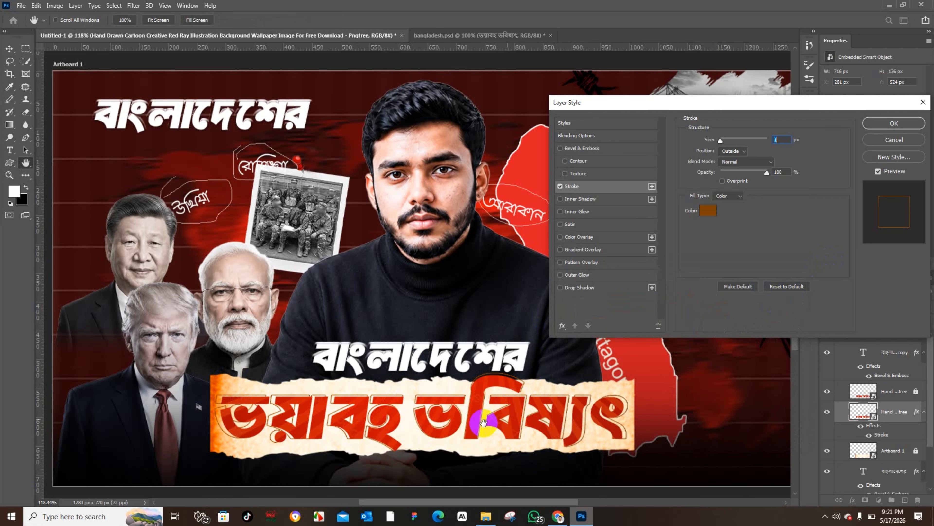
click(901, 132)
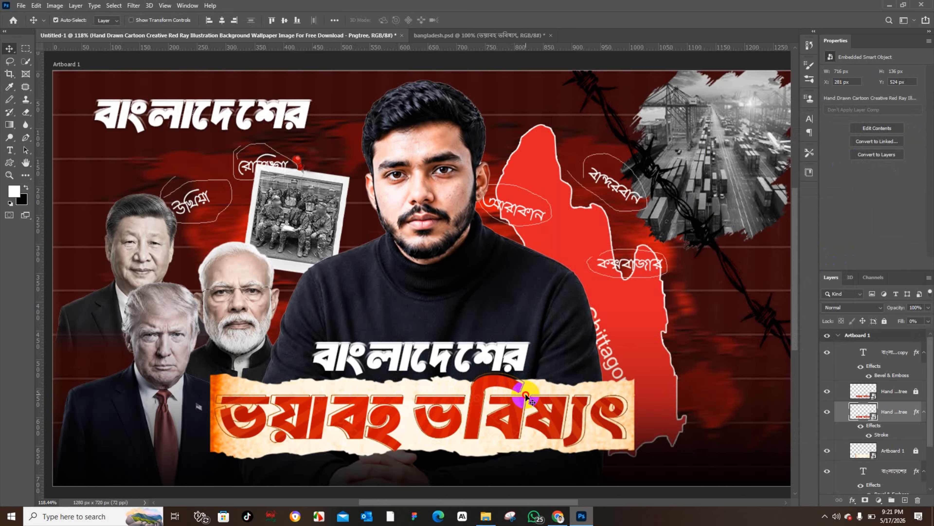
Step: Nudge the lower headline copy 1 px down and 2 px right
drag(526, 400, 526, 399)
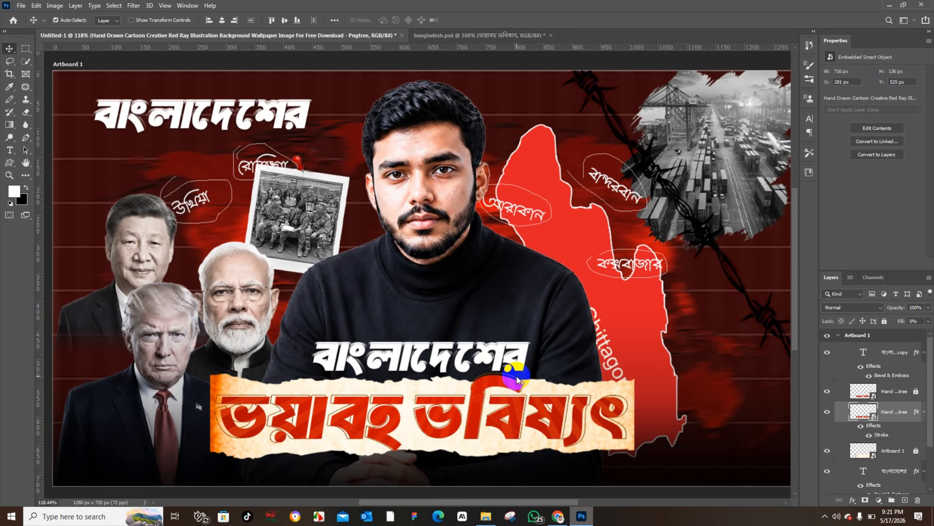
key(Down)
key(Down)
key(Up)
key(Right)
key(Right)
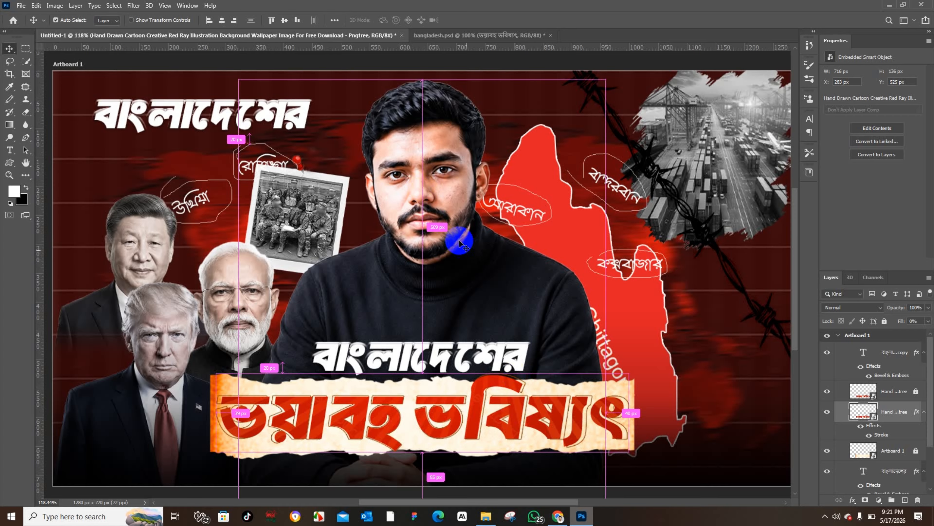
Step: Free-transform the lower headline copy to about 100.5% and shift it slightly to realign it
key(ctrl+t)
drag(705, 296, 628, 360)
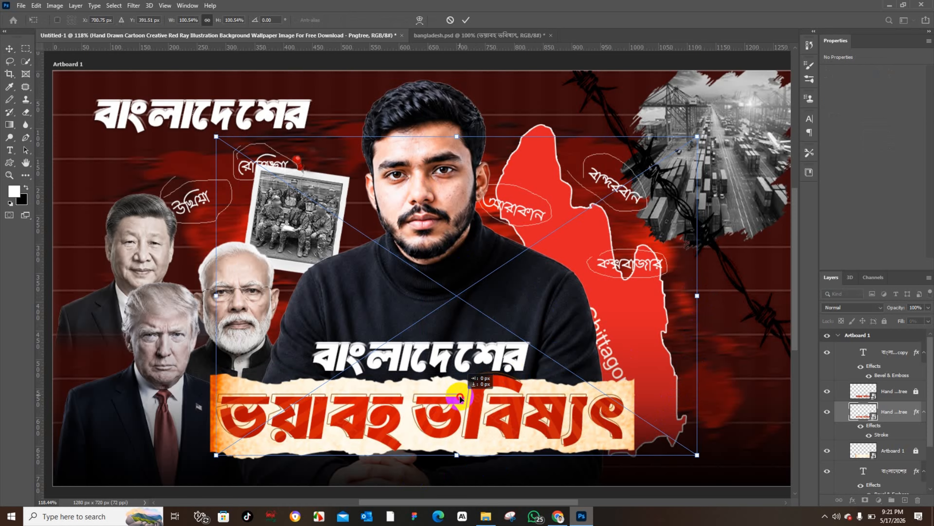
drag(460, 398, 461, 399)
key(Left)
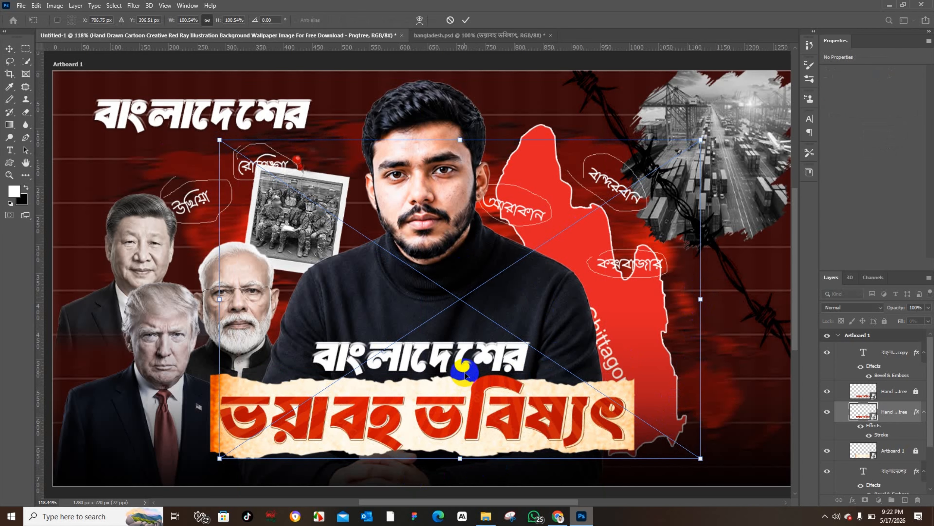
click(466, 20)
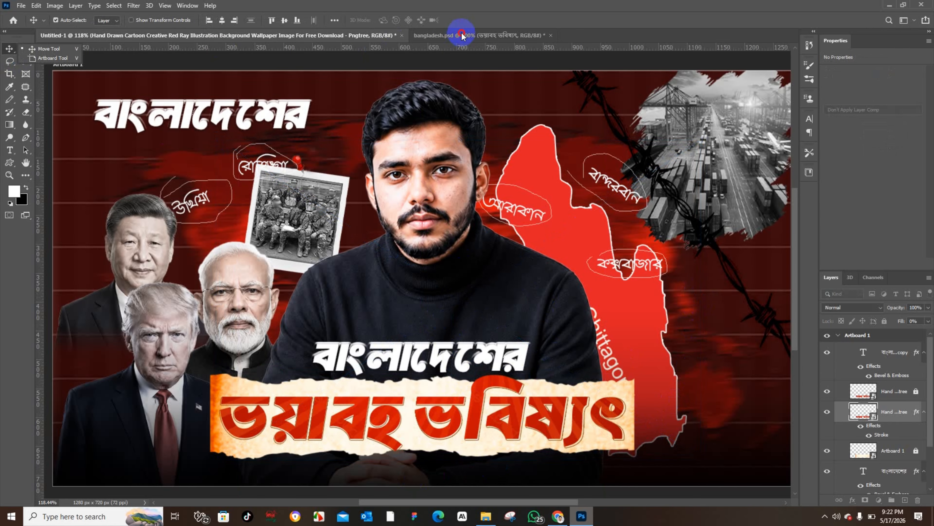
Step: Inspect the headline text layer's stroke size and colour in the reference bangladesh.psd document
click(468, 35)
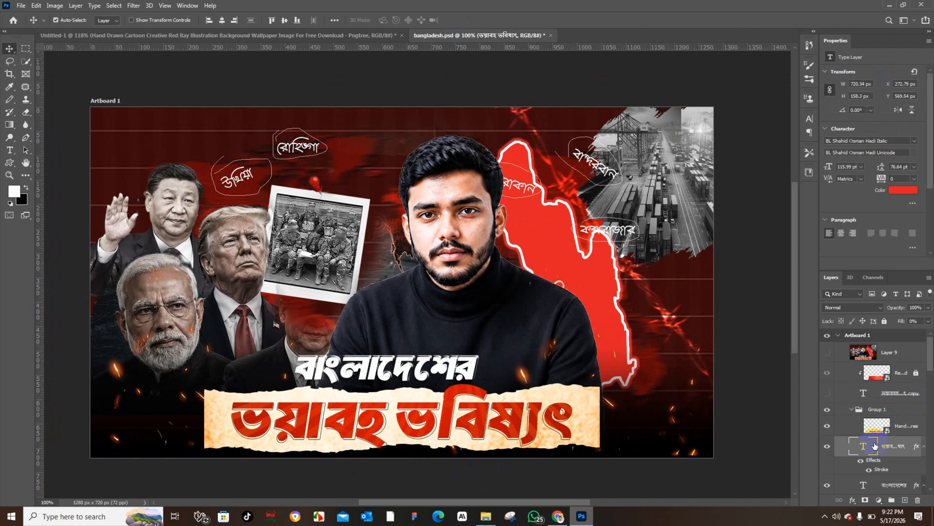
scroll(889, 446, down, 1)
drag(913, 437, 841, 502)
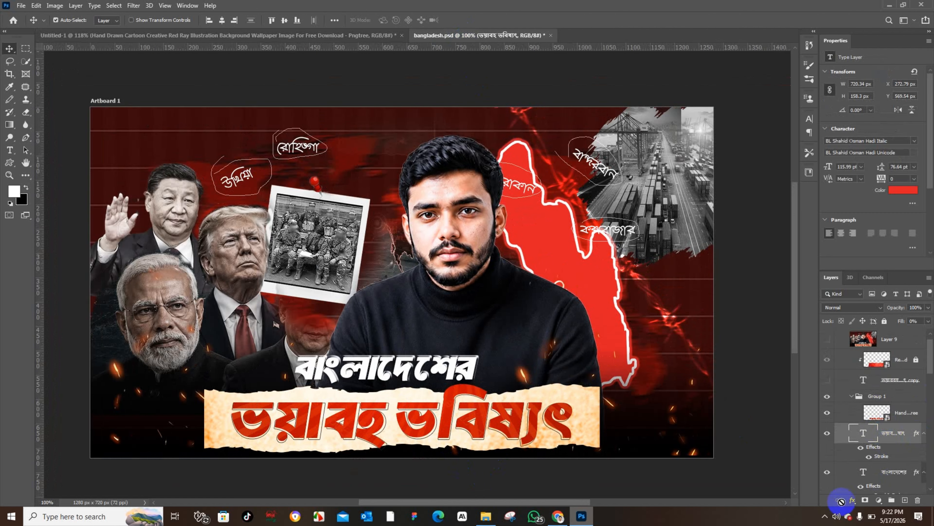
click(853, 502)
click(864, 428)
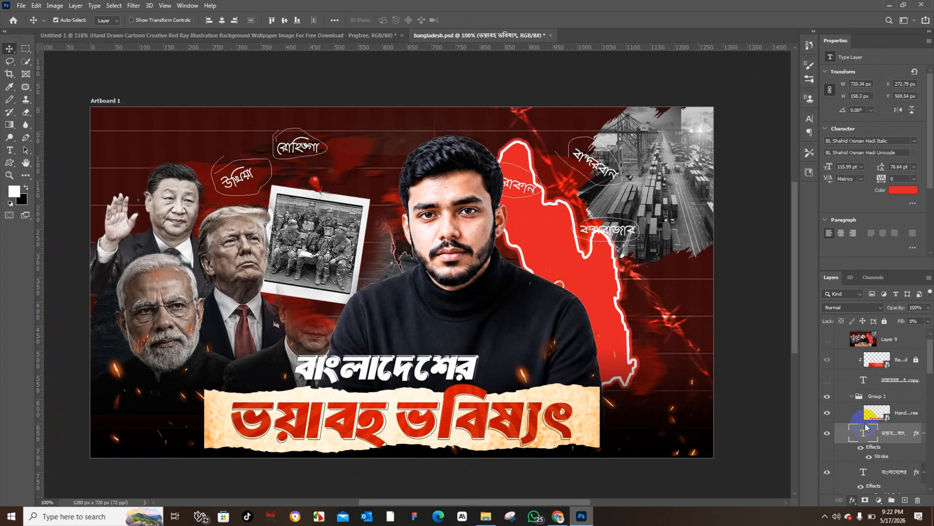
double_click(865, 428)
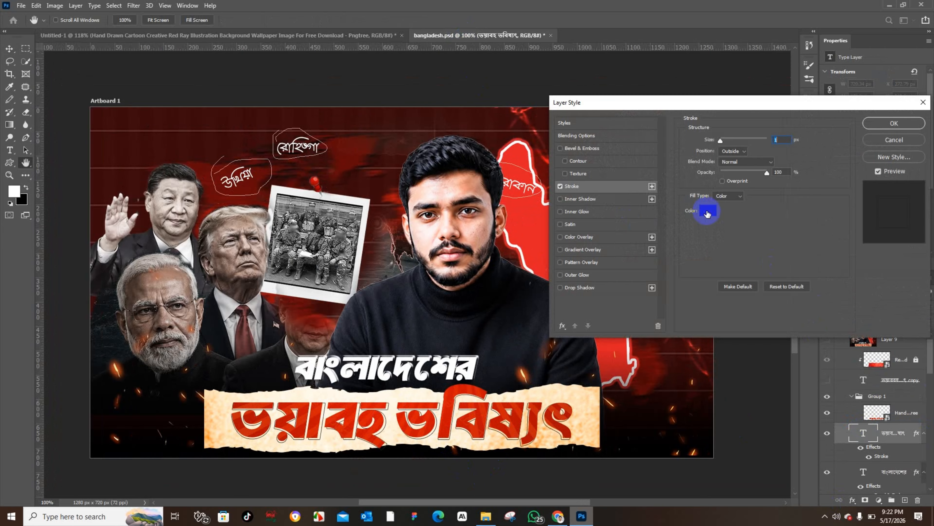
click(707, 213)
click(735, 463)
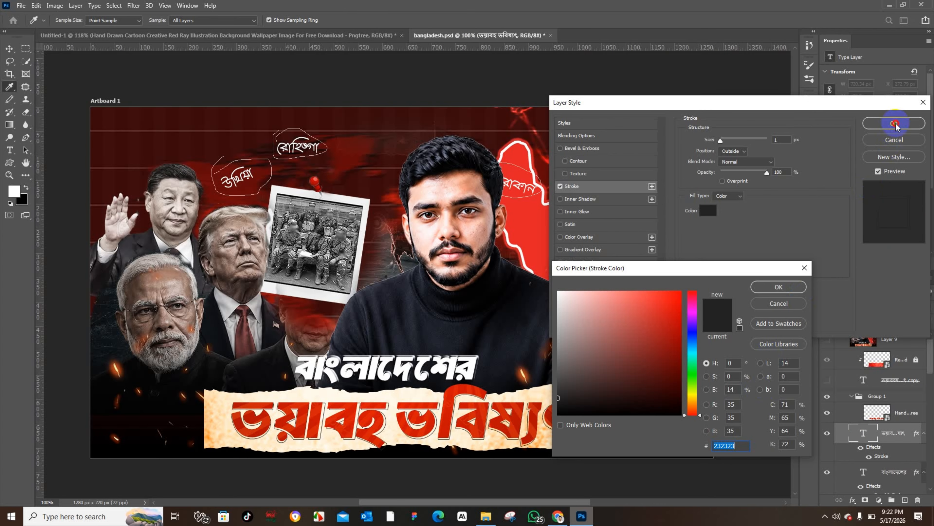
click(779, 286)
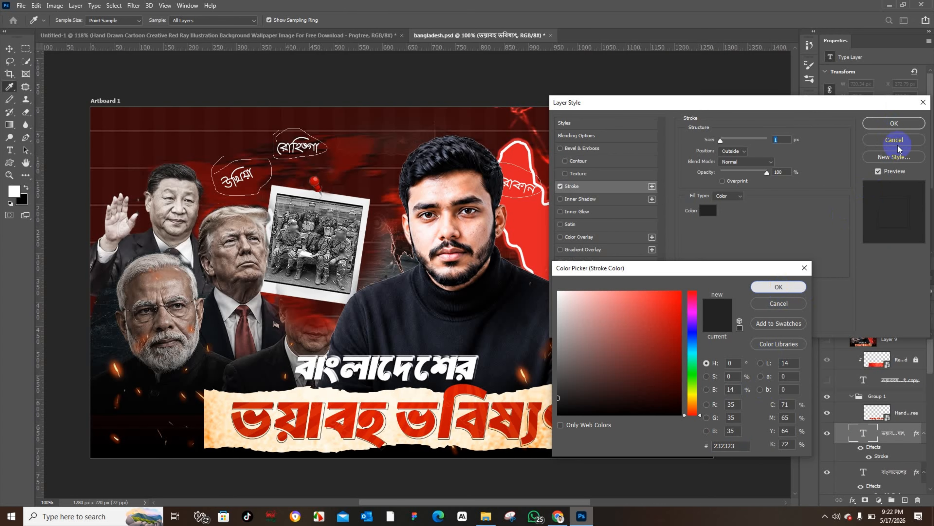
click(905, 123)
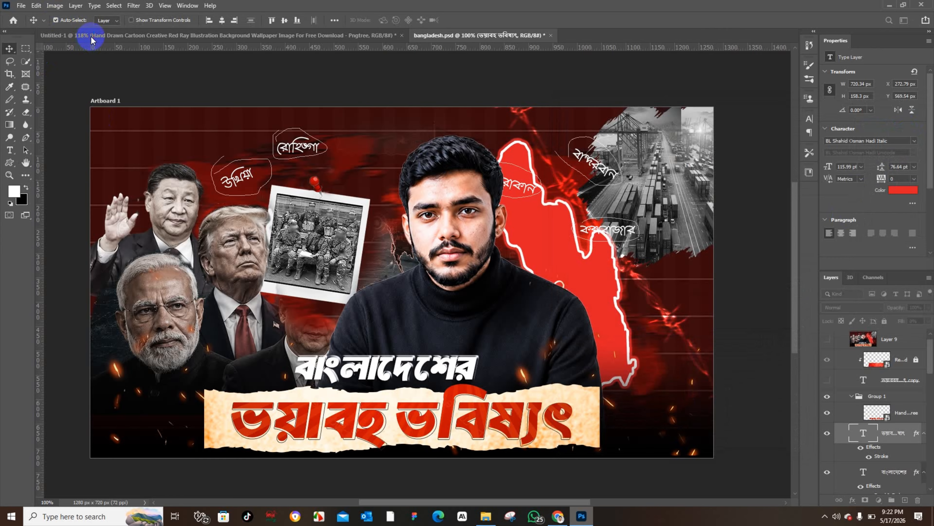
Step: Change the torn-paper banner's stroke colour to #232323 and attempt a 0.5 px stroke size
click(155, 35)
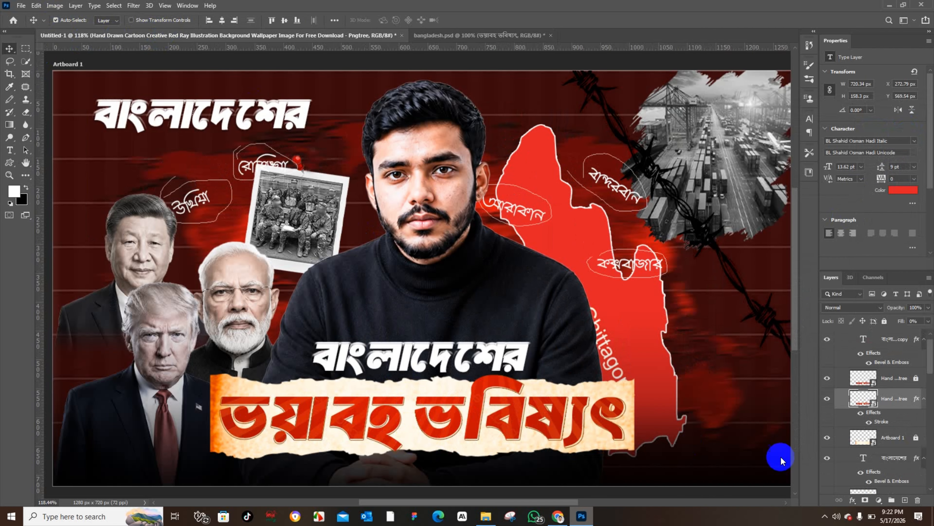
click(892, 420)
click(852, 500)
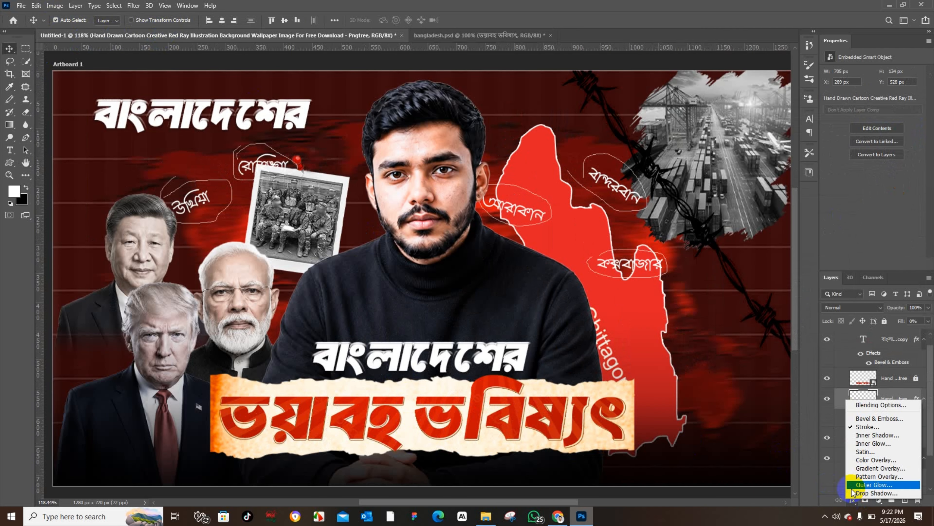
click(863, 427)
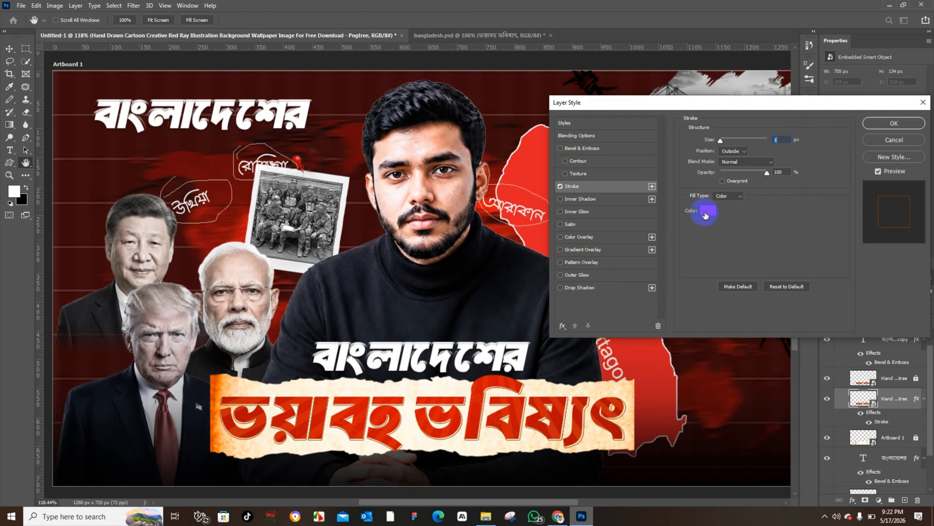
click(711, 214)
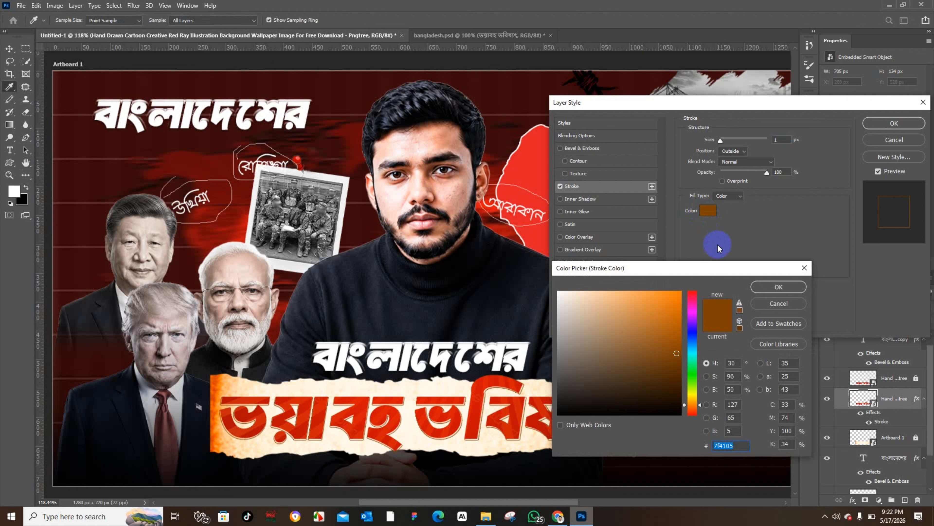
text(232323)
click(779, 287)
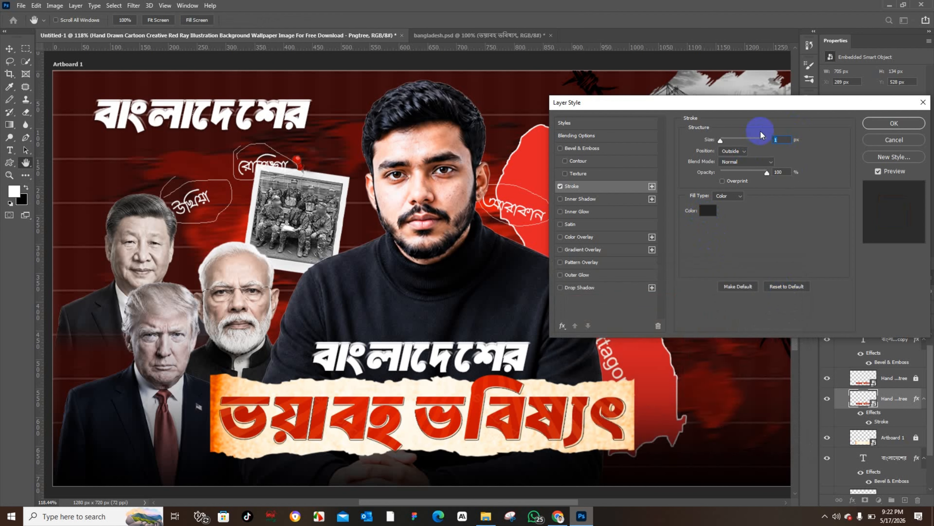
text(.5)
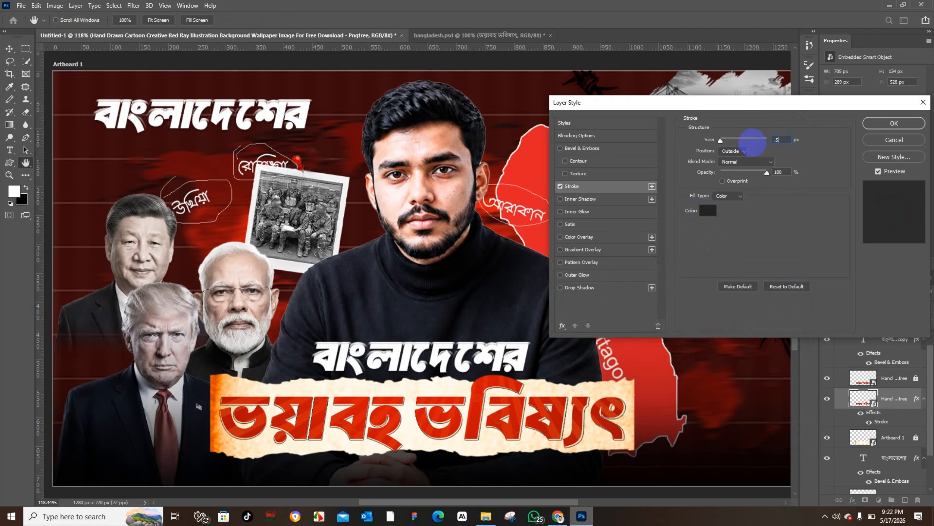
click(897, 124)
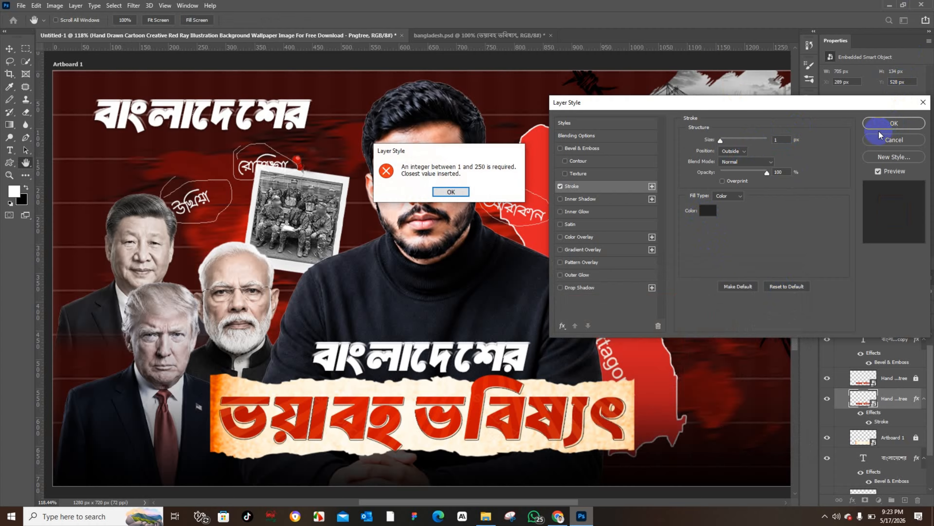
click(451, 192)
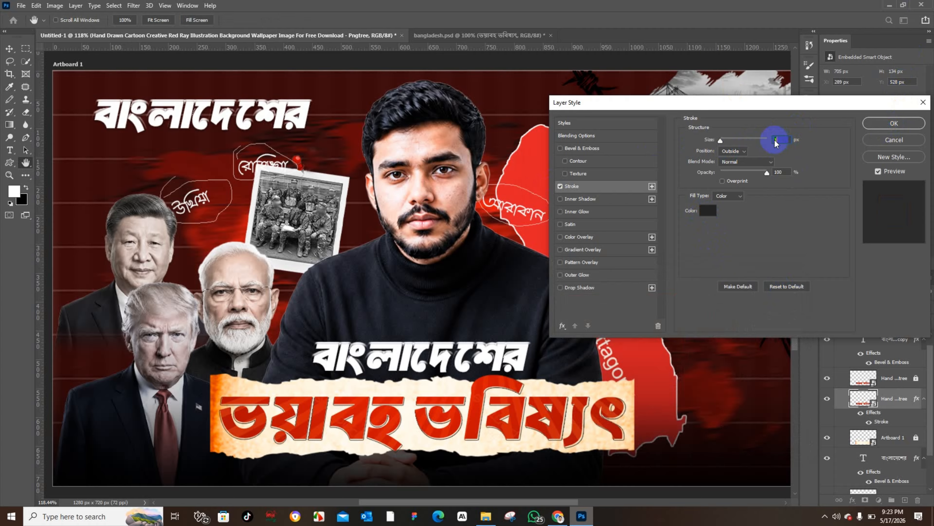
click(884, 124)
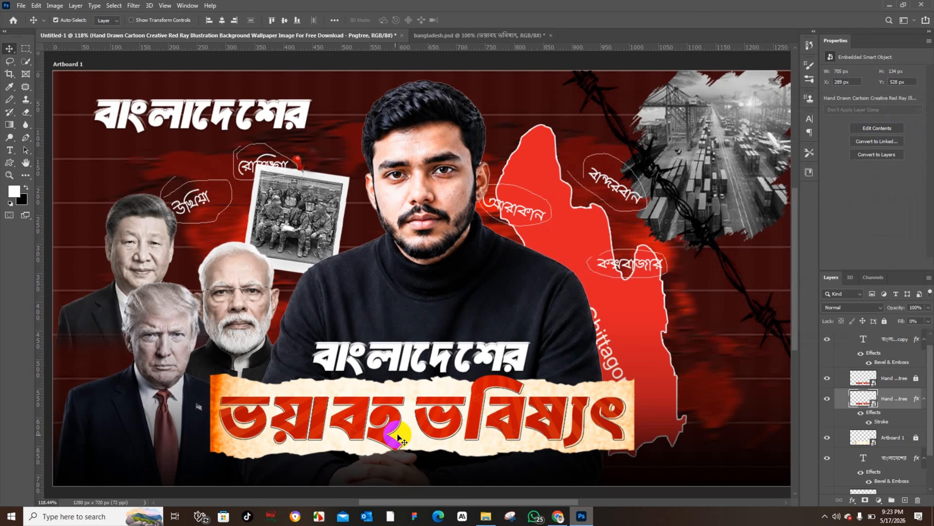
Step: Compare the reference bangladesh.psd headline's stroke settings with the banner's stroke settings in the working document
click(438, 35)
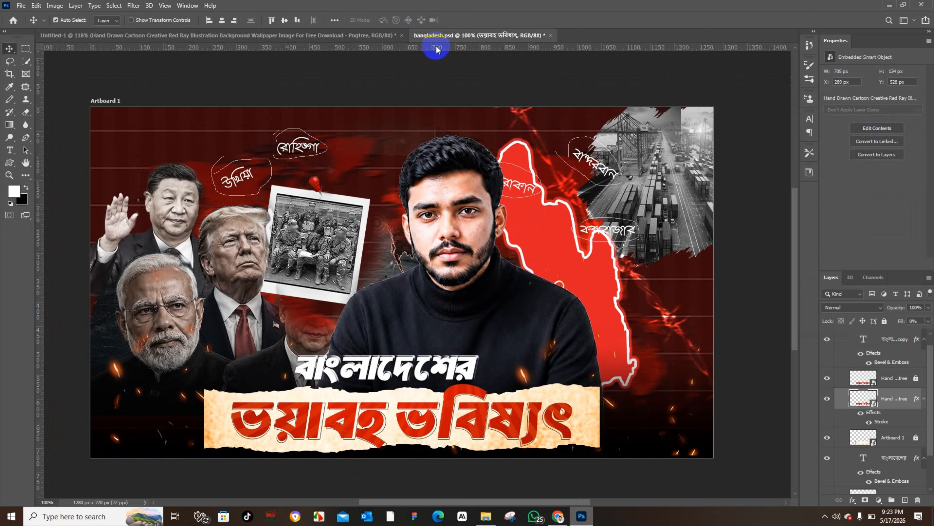
click(453, 430)
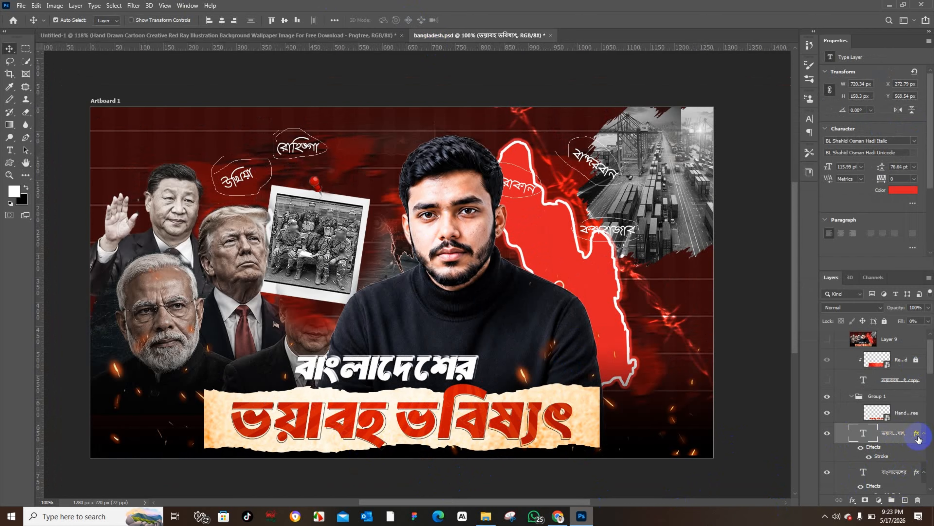
scroll(909, 439, down, 1)
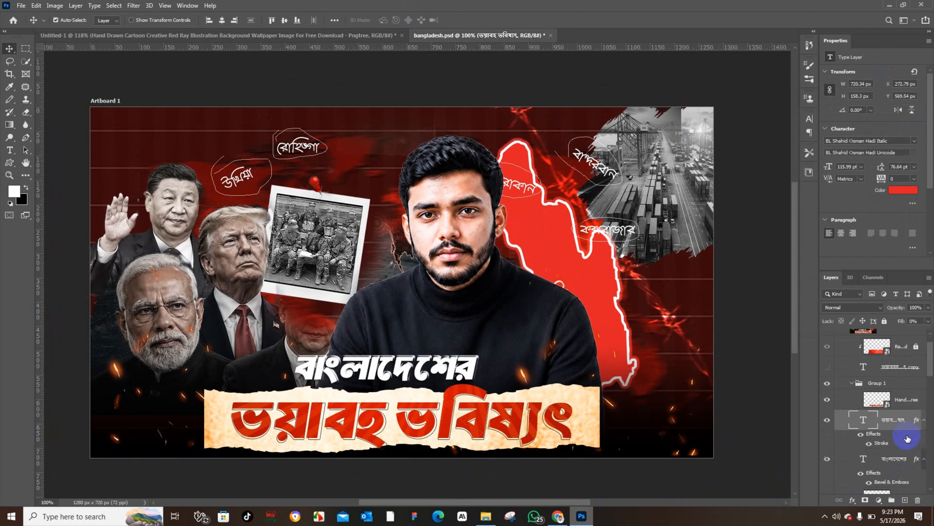
double_click(915, 422)
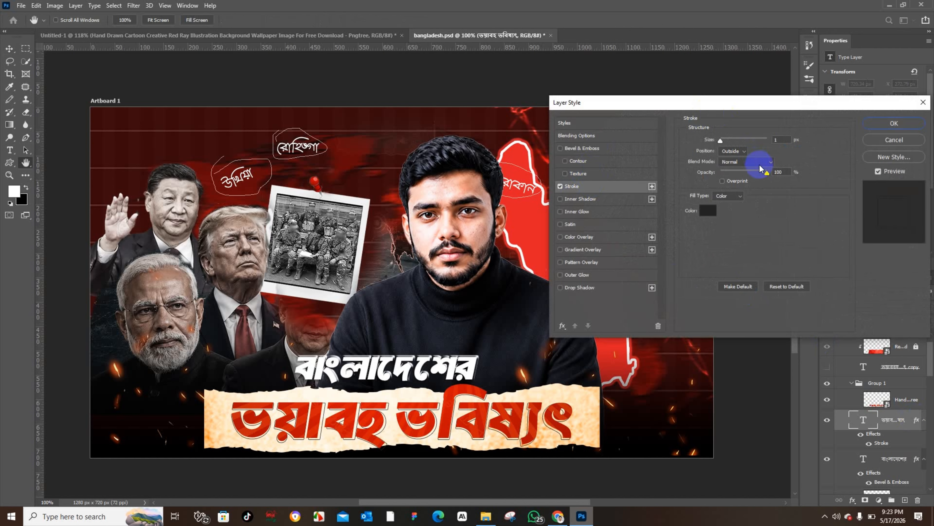
double_click(776, 139)
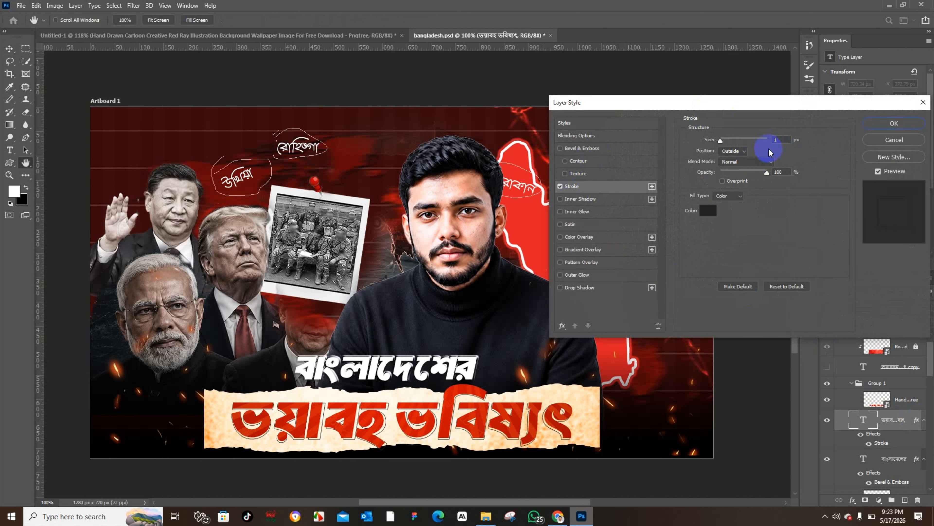
click(884, 127)
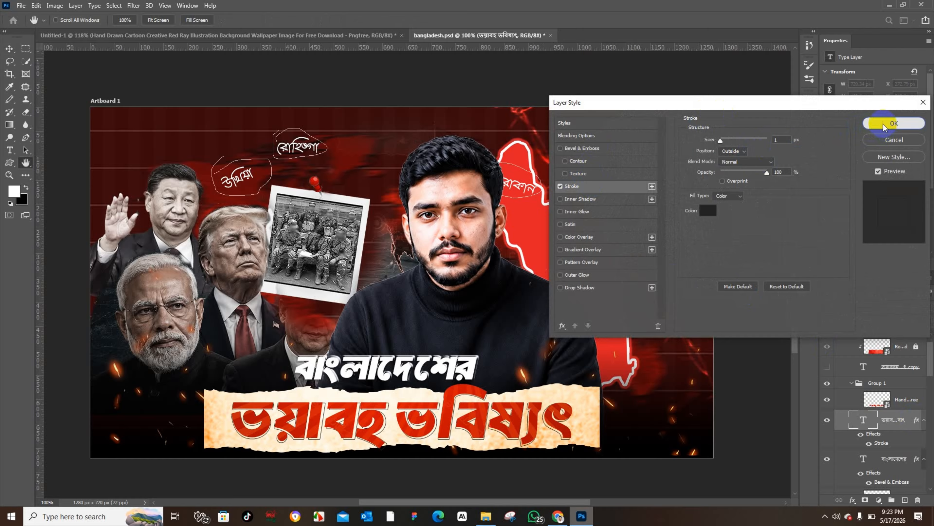
click(146, 37)
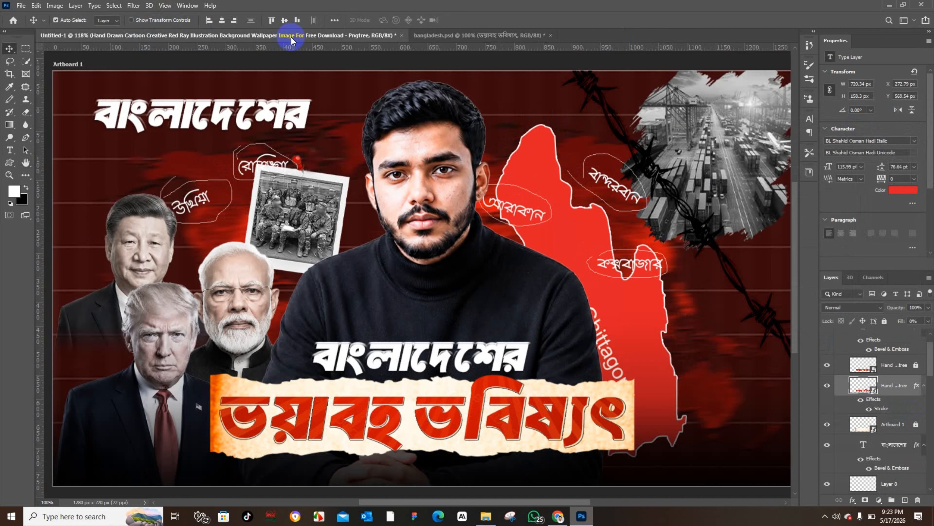
double_click(917, 385)
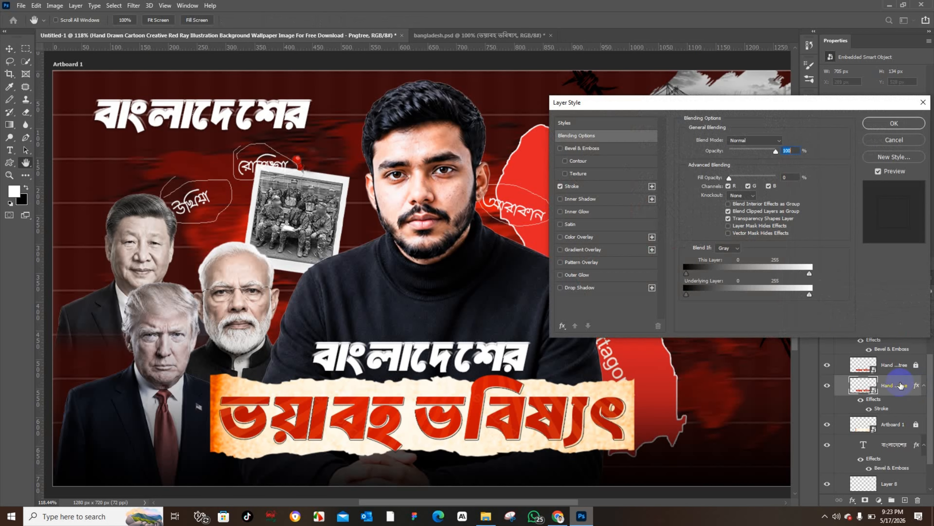
click(600, 187)
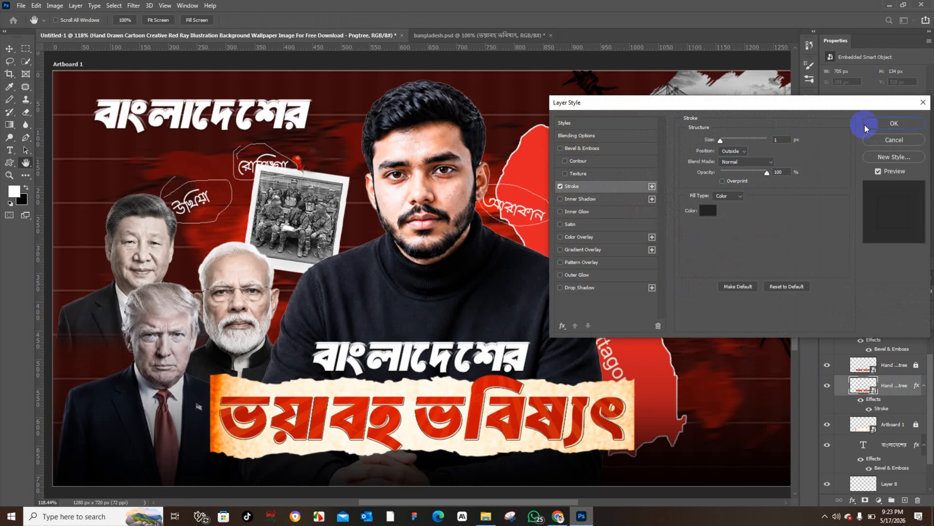
click(879, 124)
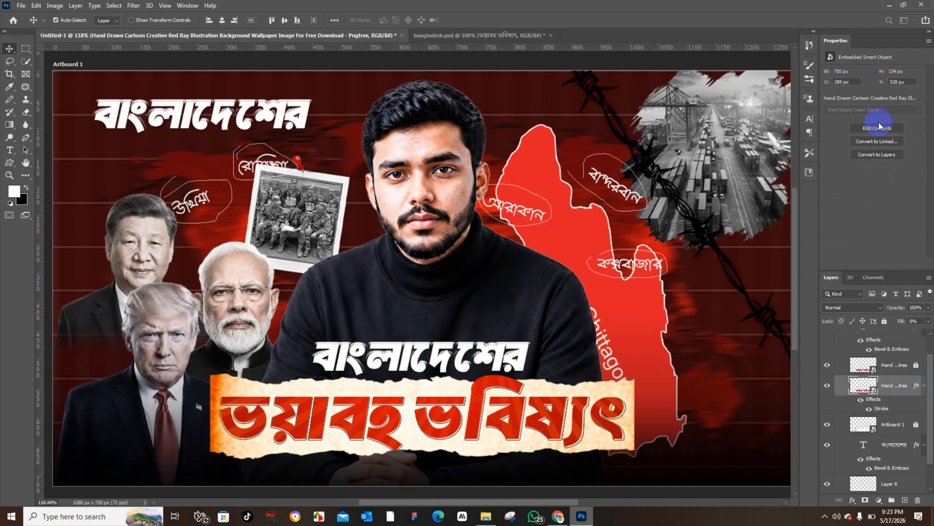
Step: Free-transform the torn-paper banner to about 101.5% wide and 101.9% tall, then nudge it slightly to realign
drag(900, 323, 720, 318)
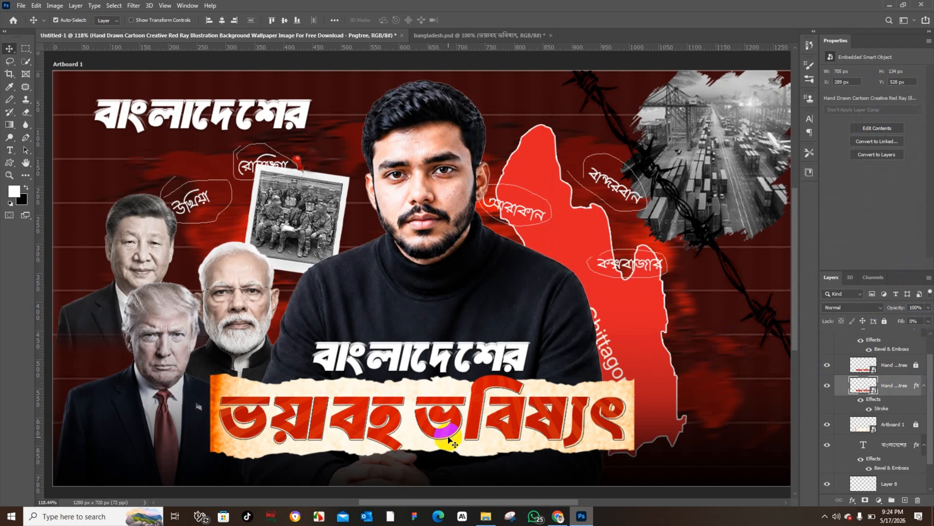
key(ctrl+t)
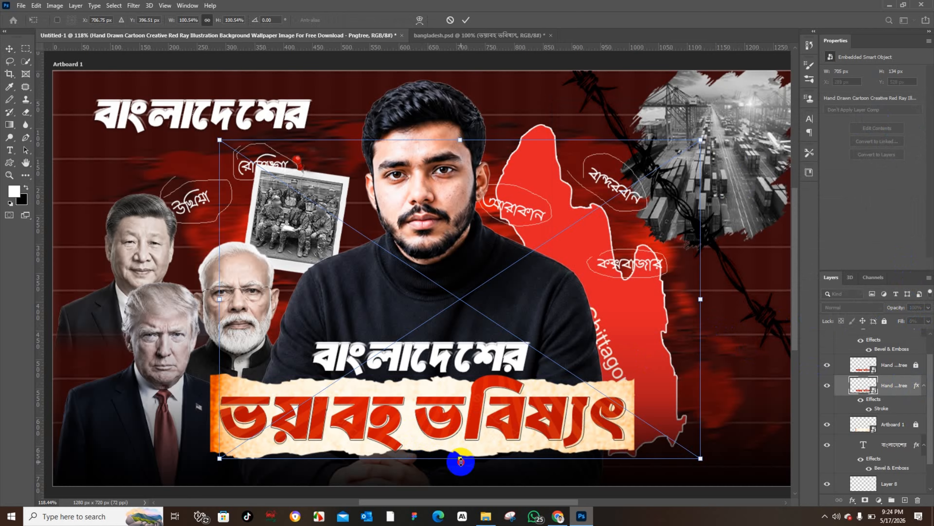
drag(460, 459, 459, 467)
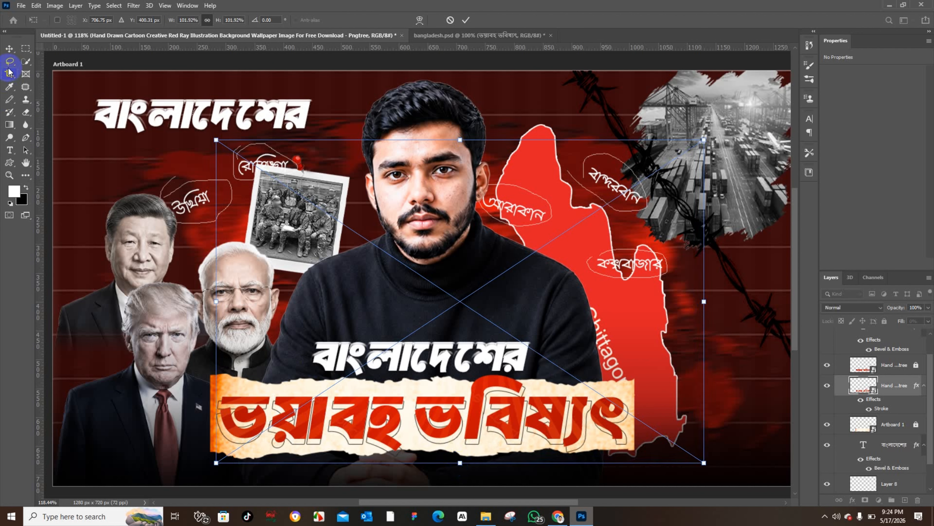
click(10, 48)
click(142, 119)
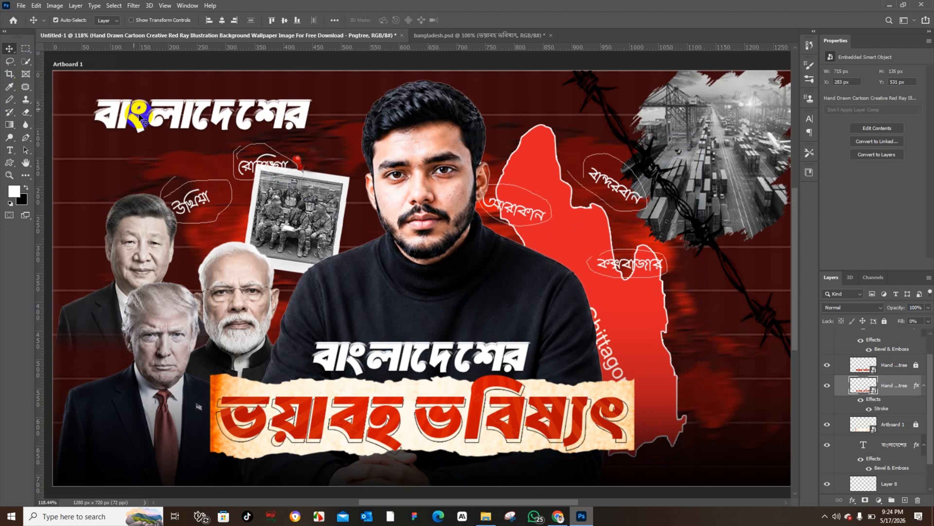
key(Up)
key(Up)
key(Right)
key(Right)
key(Right)
key(Right)
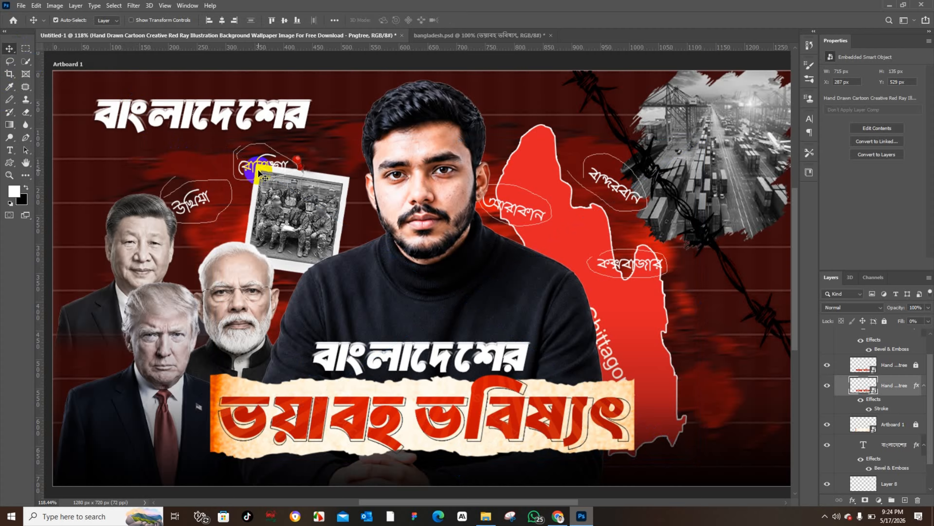
key(Left)
key(Left)
key(Left)
key(Left)
key(Right)
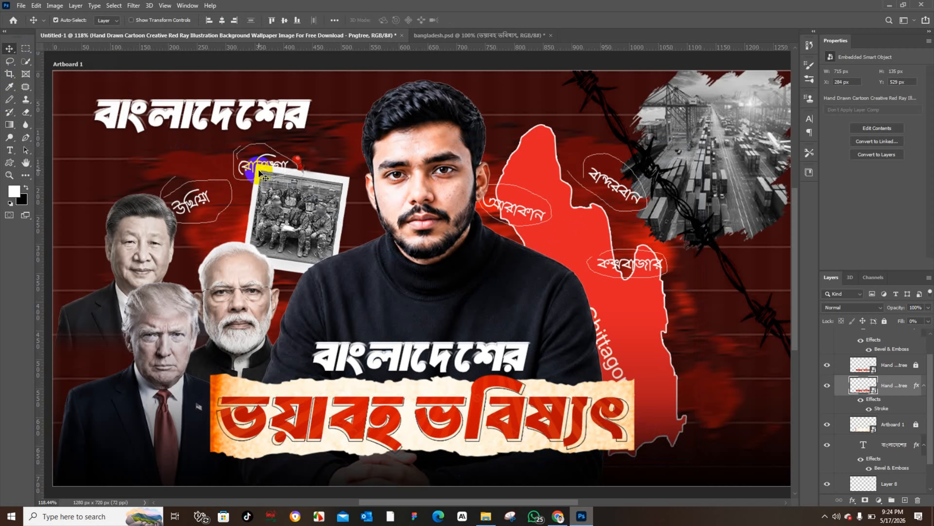
key(Up)
Step: Remove the extra headline copy from the upper-left corner of the canvas
click(146, 102)
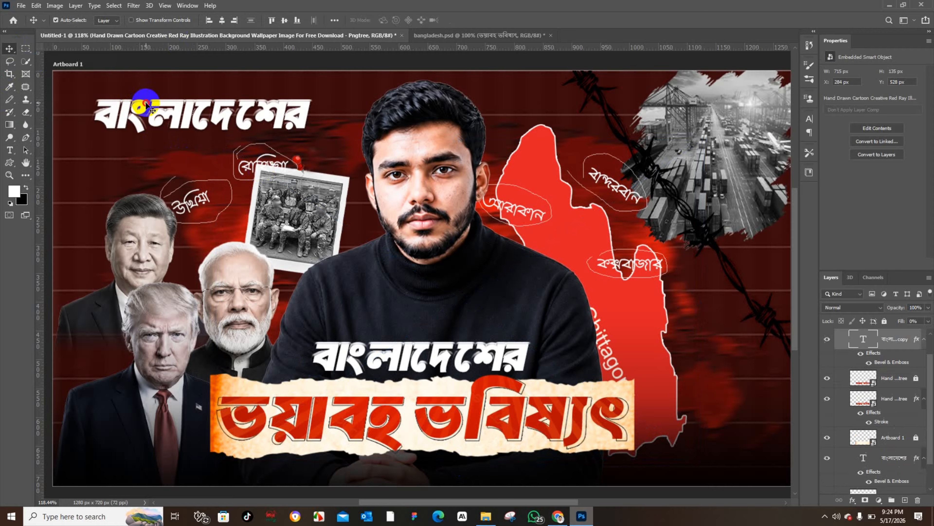
click(152, 114)
drag(224, 110, 283, 121)
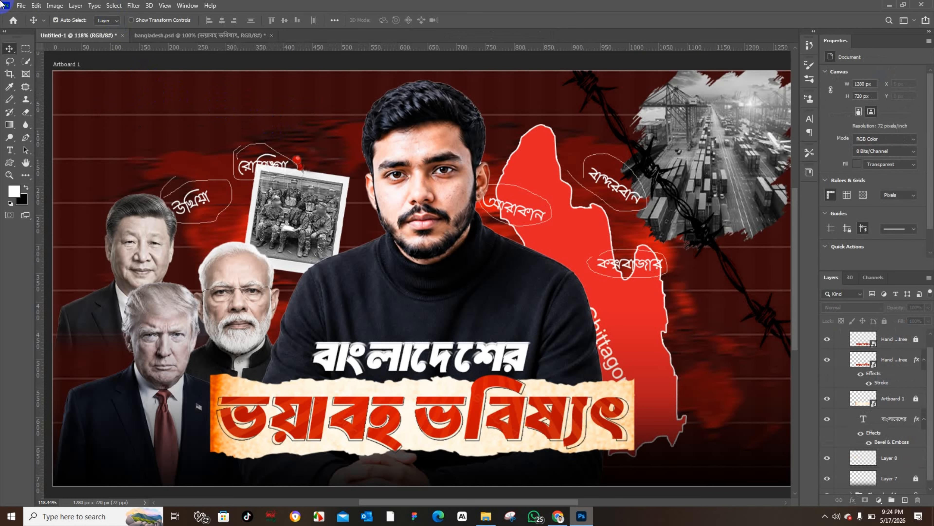
click(26, 4)
Step: Search Pinterest for fire flame images in the browser
click(198, 36)
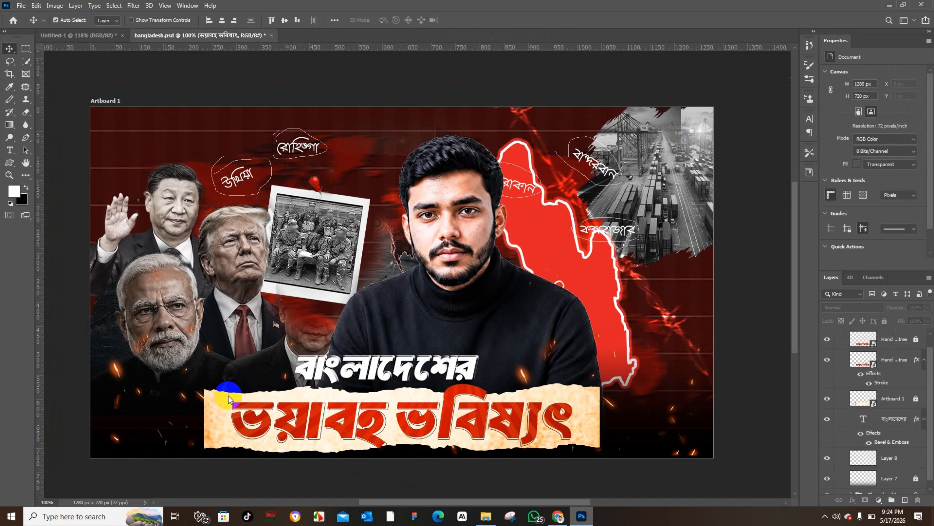
click(558, 515)
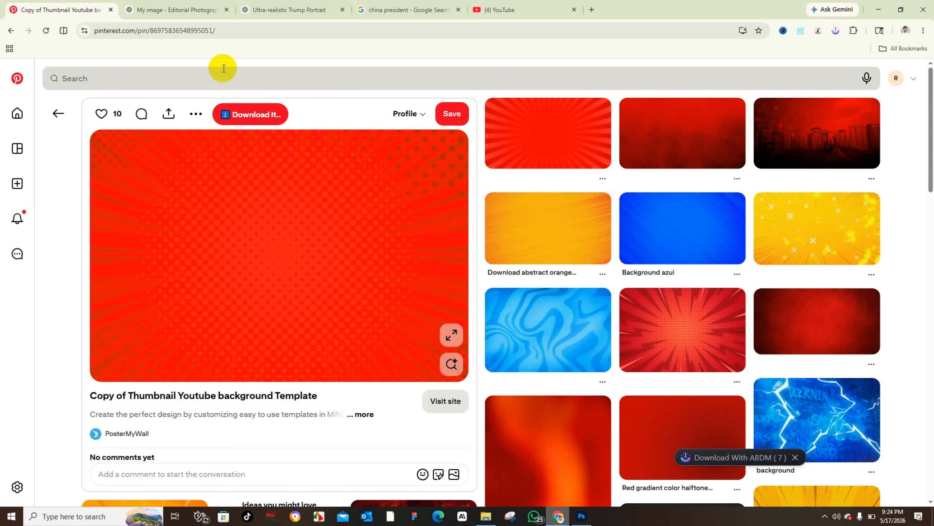
click(225, 76)
text(fir)
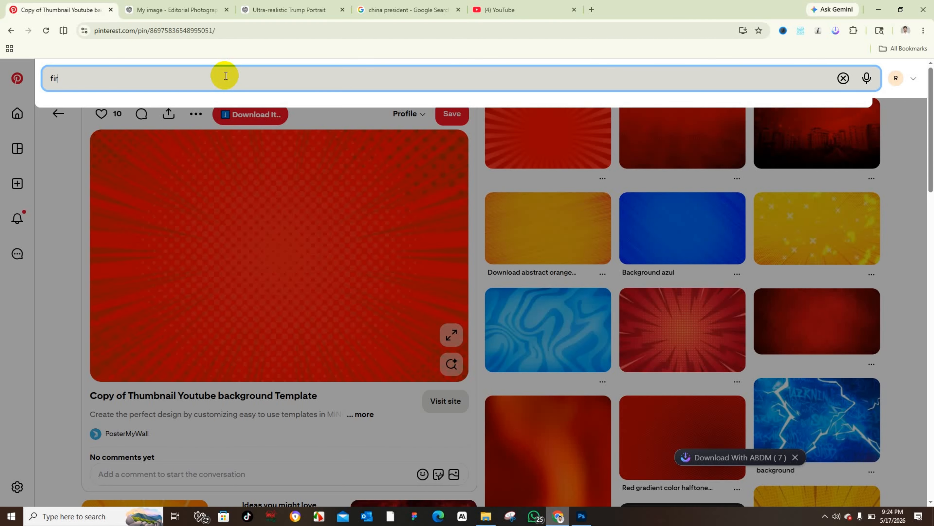
text(e f)
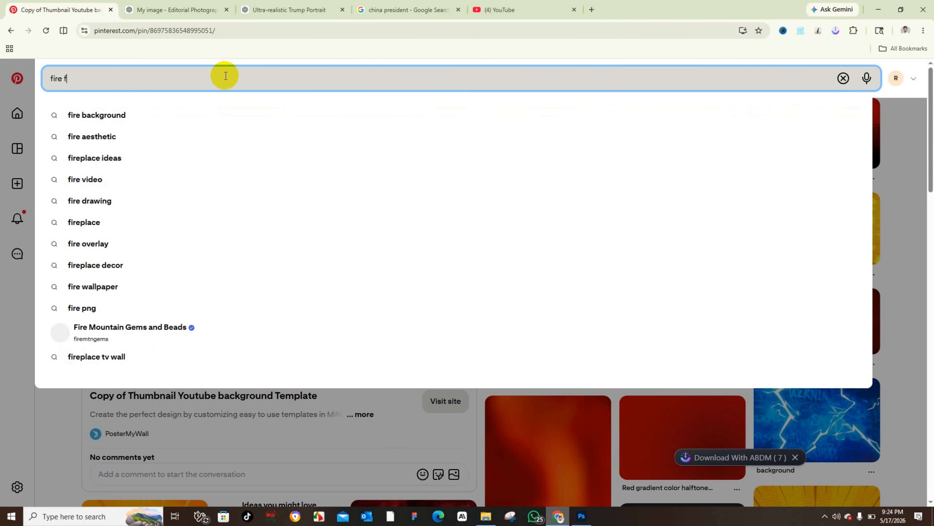
text(lame)
key(Return)
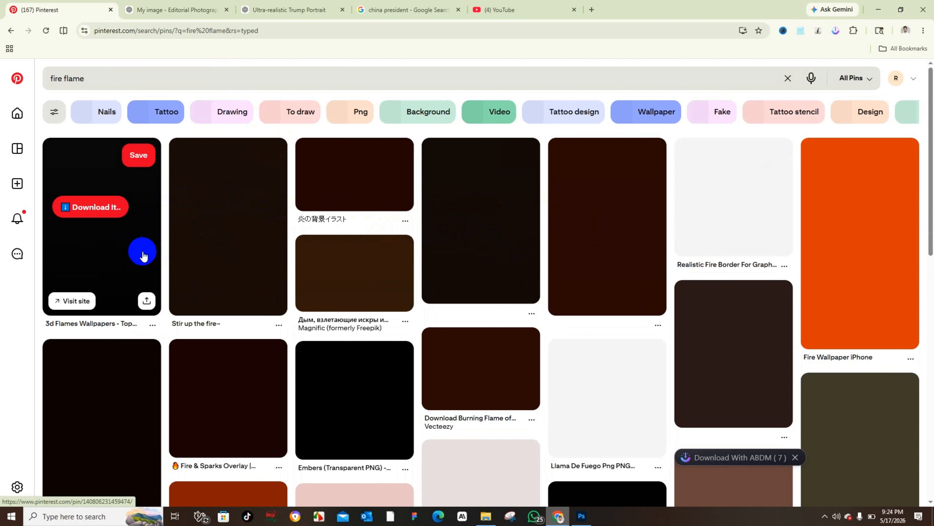
scroll(144, 254, down, 6)
Step: Switch back to Photoshop and bring the untitled working thumbnail document to the front
click(582, 516)
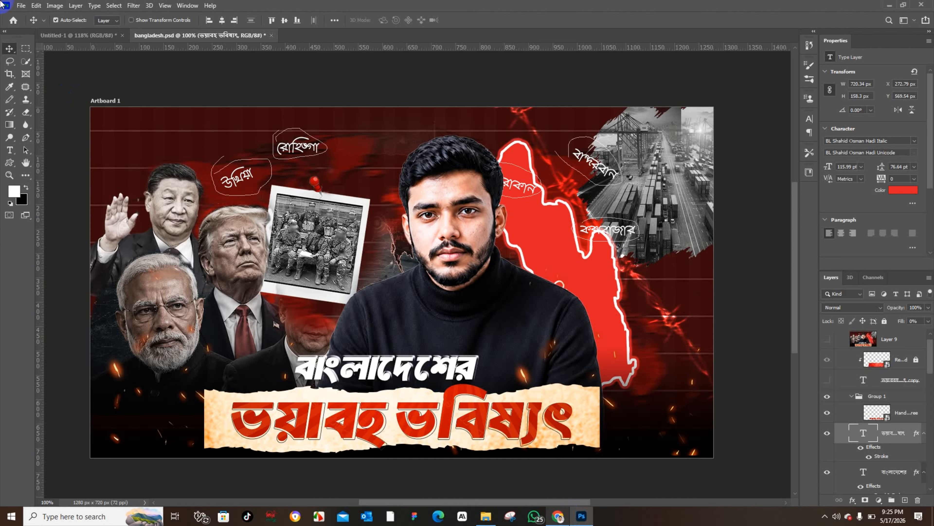
click(21, 5)
click(166, 41)
click(77, 40)
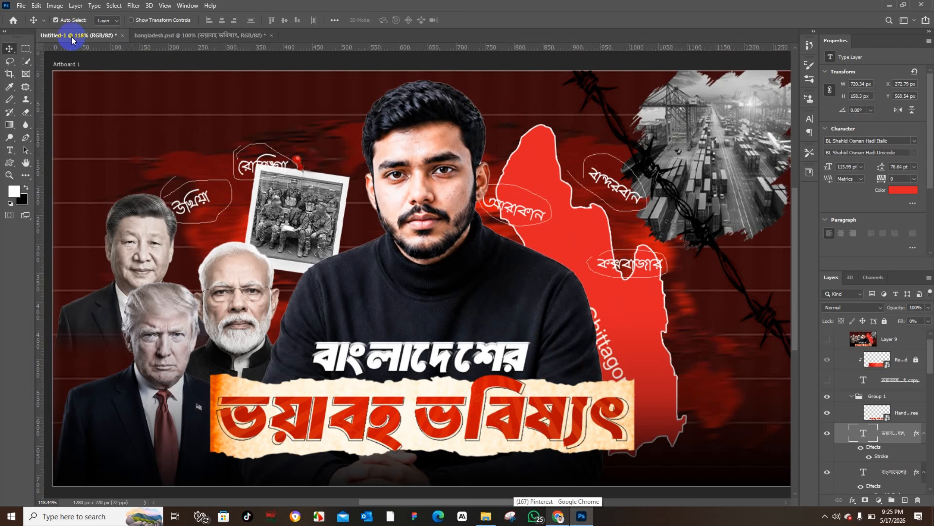
click(20, 6)
click(47, 198)
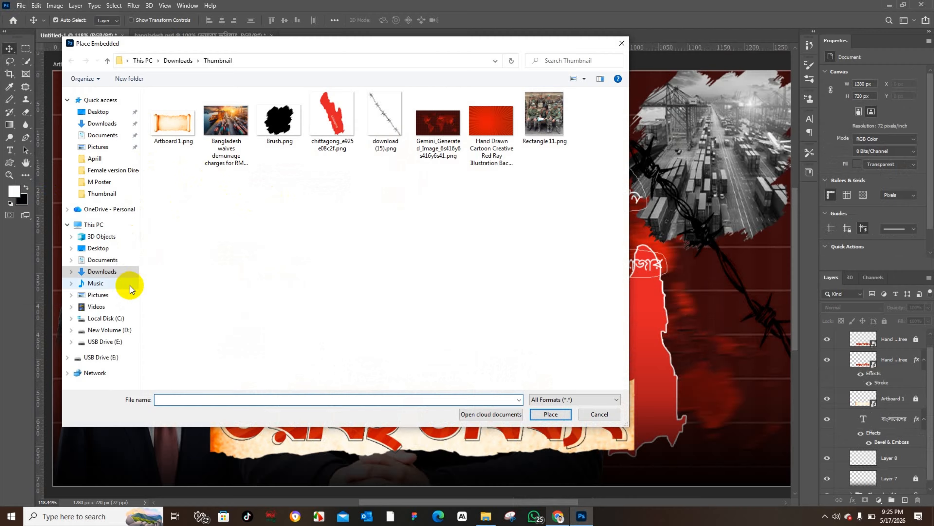
click(130, 333)
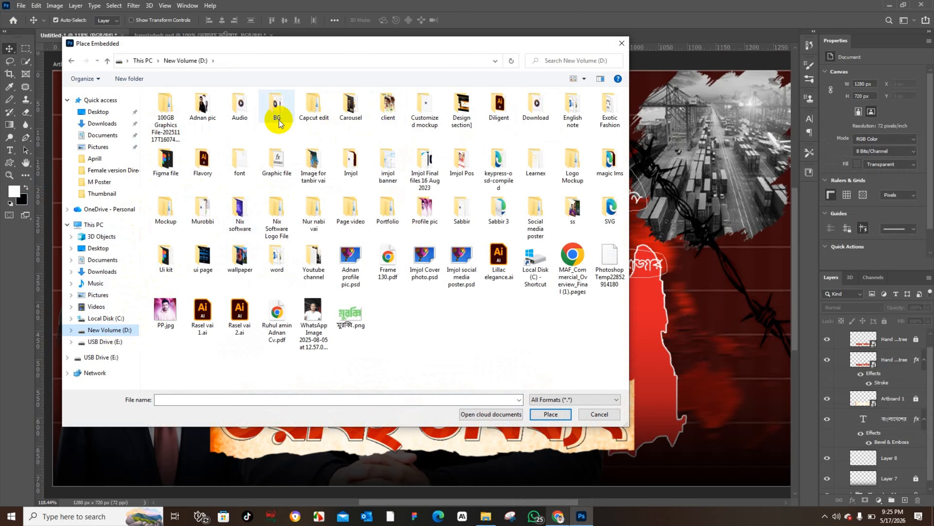
double_click(286, 170)
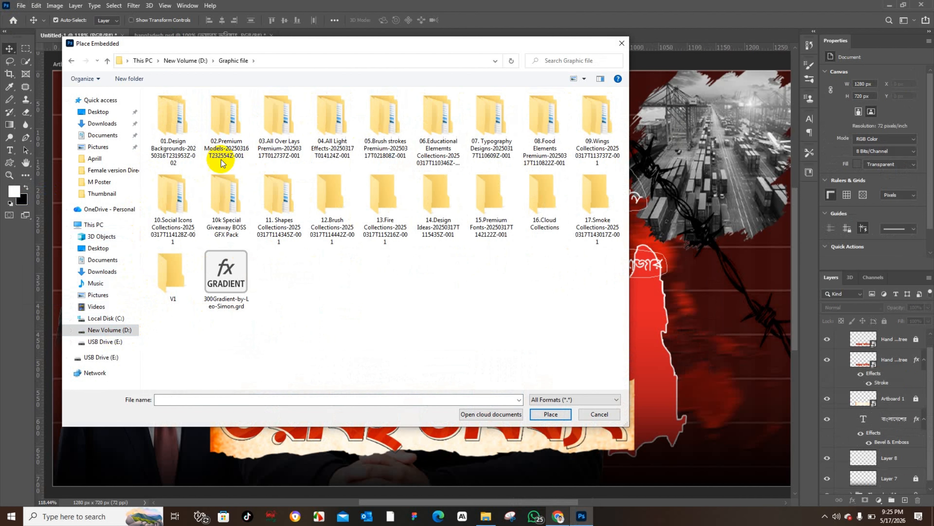
double_click(223, 221)
double_click(197, 107)
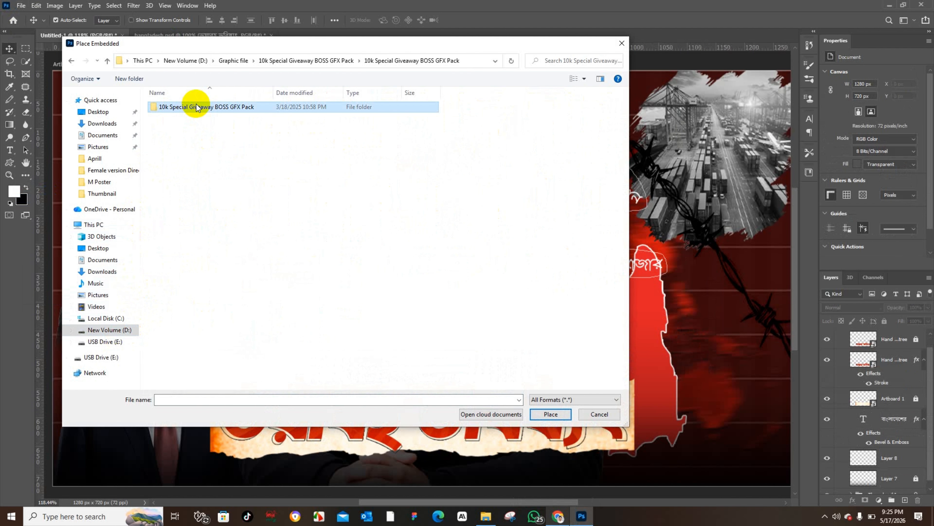
double_click(191, 110)
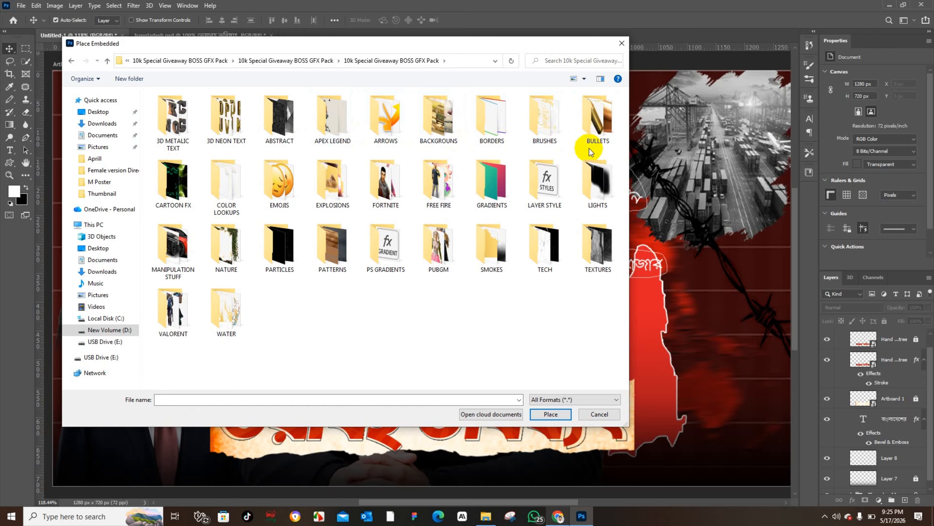
click(595, 191)
double_click(594, 192)
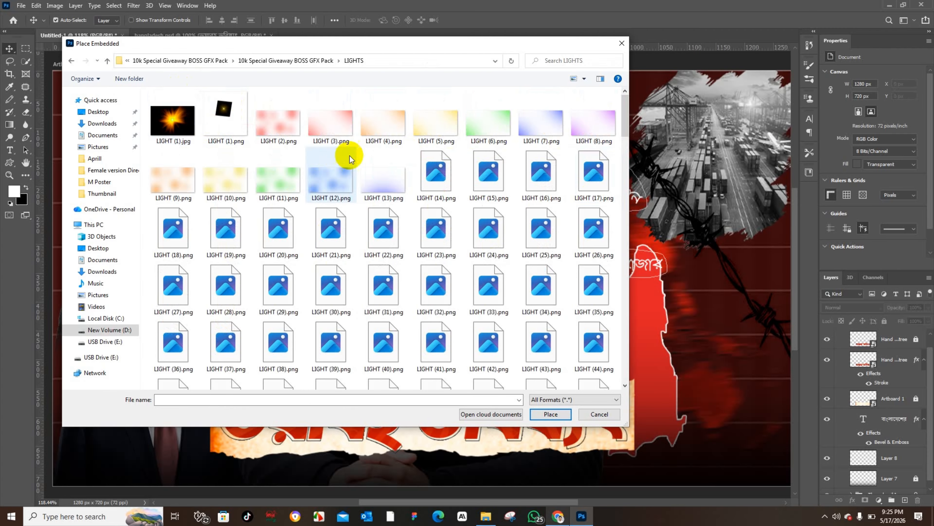
click(107, 61)
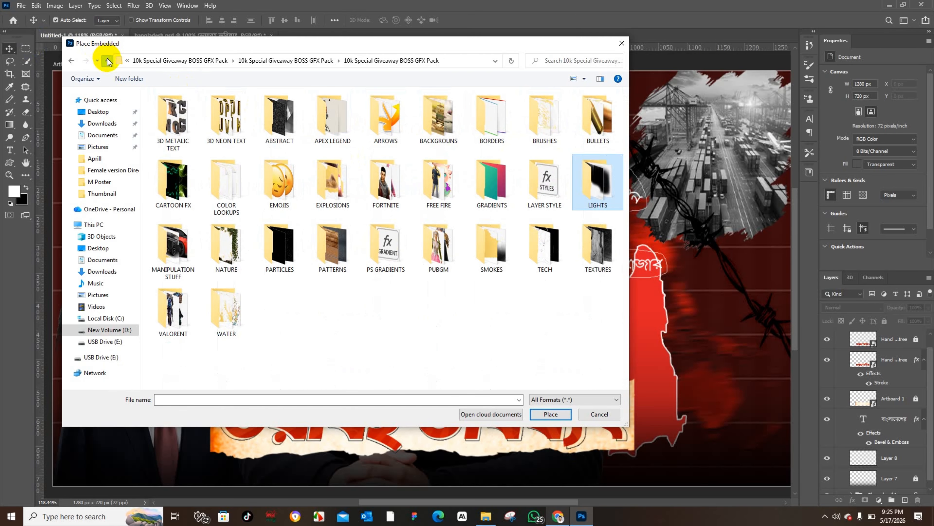
click(107, 61)
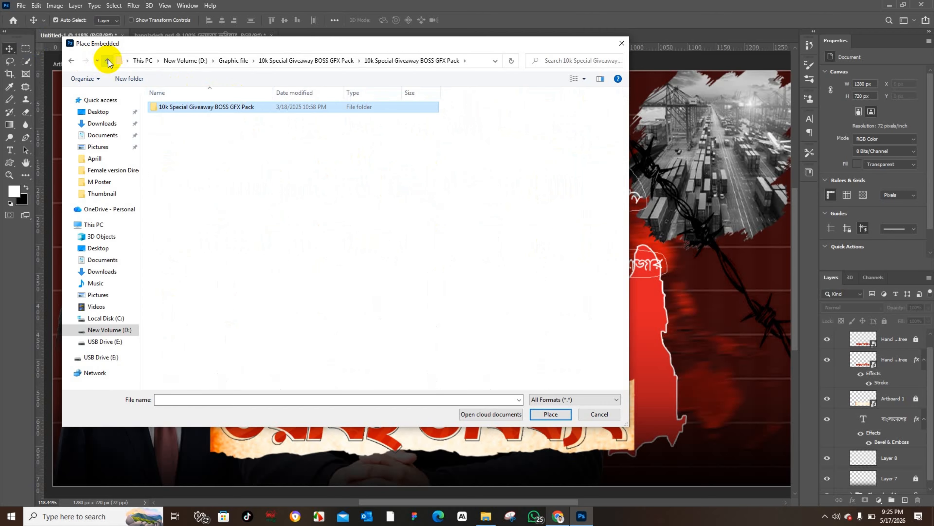
click(108, 61)
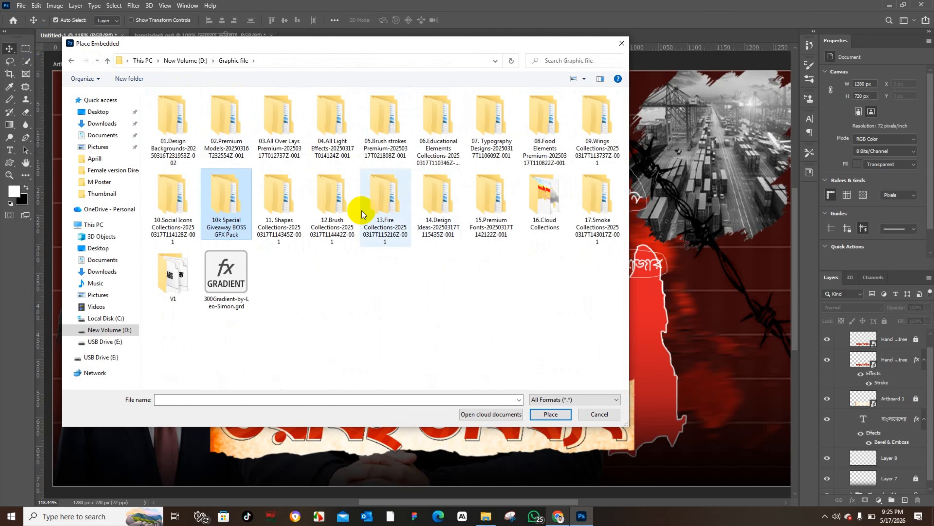
double_click(333, 151)
click(173, 106)
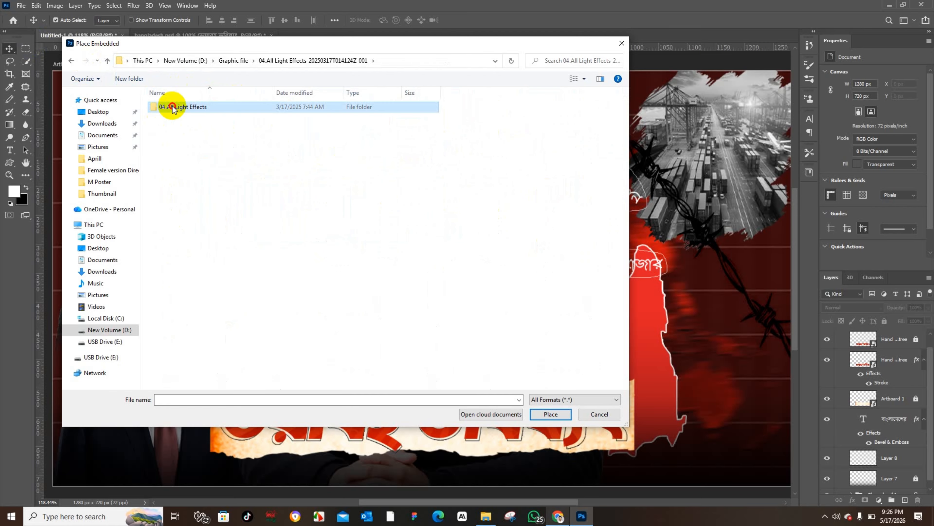
double_click(173, 107)
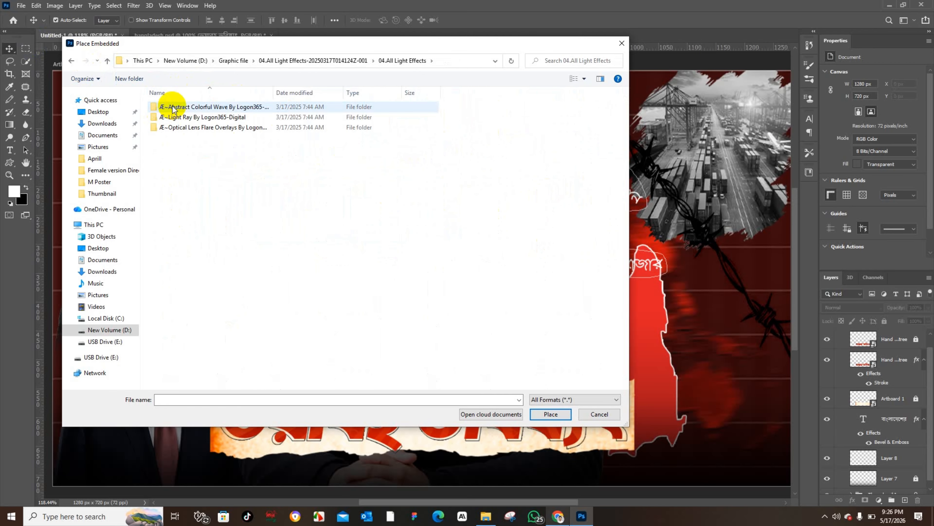
click(599, 414)
Step: Download the 'Rising Burning Embers Sparks' image from the Pinterest fire flame results
click(558, 515)
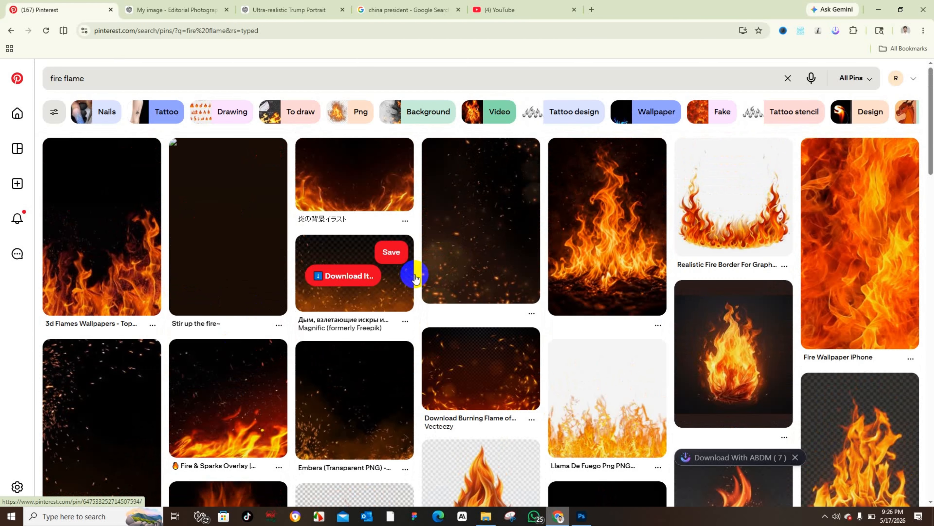
scroll(494, 275, down, 3)
scroll(493, 275, down, 2)
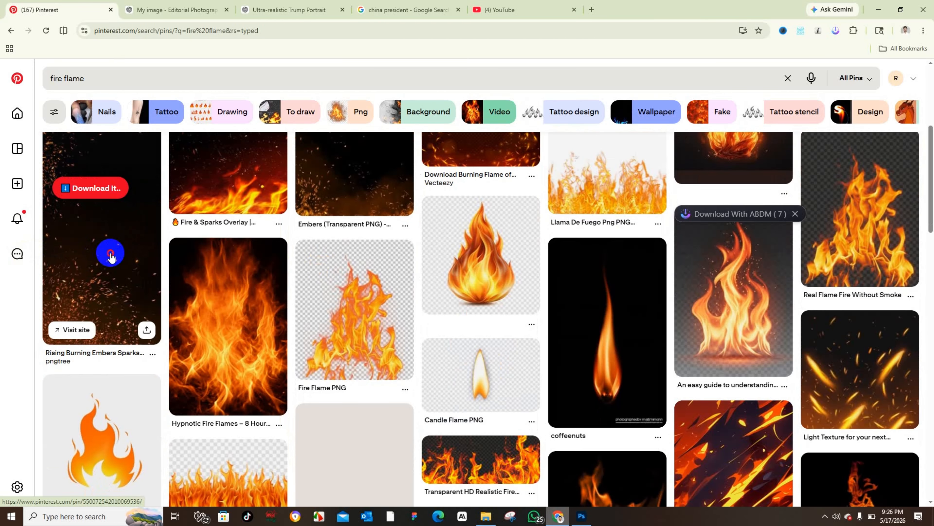
click(111, 258)
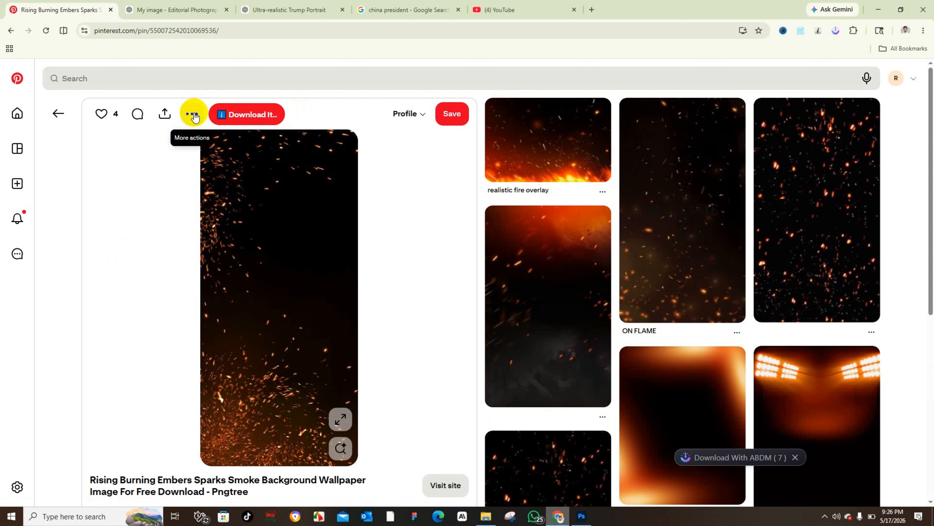
click(194, 114)
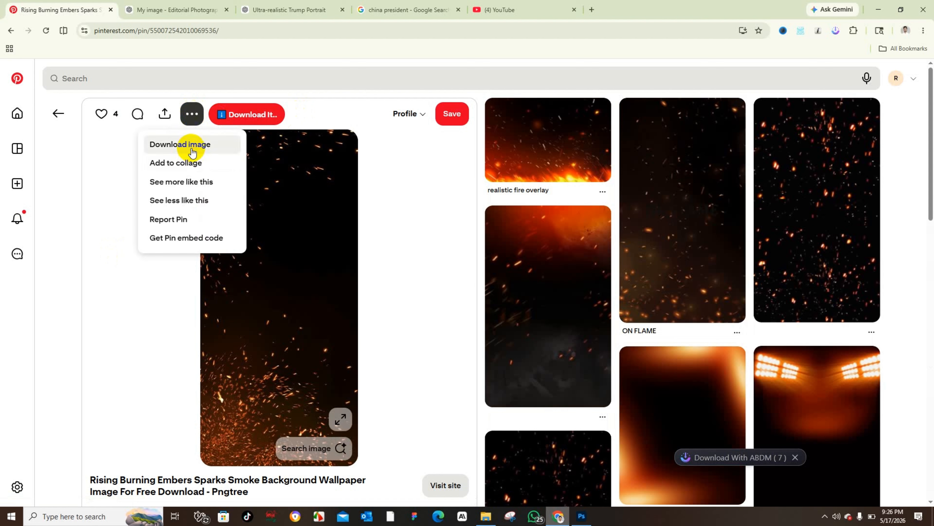
click(191, 148)
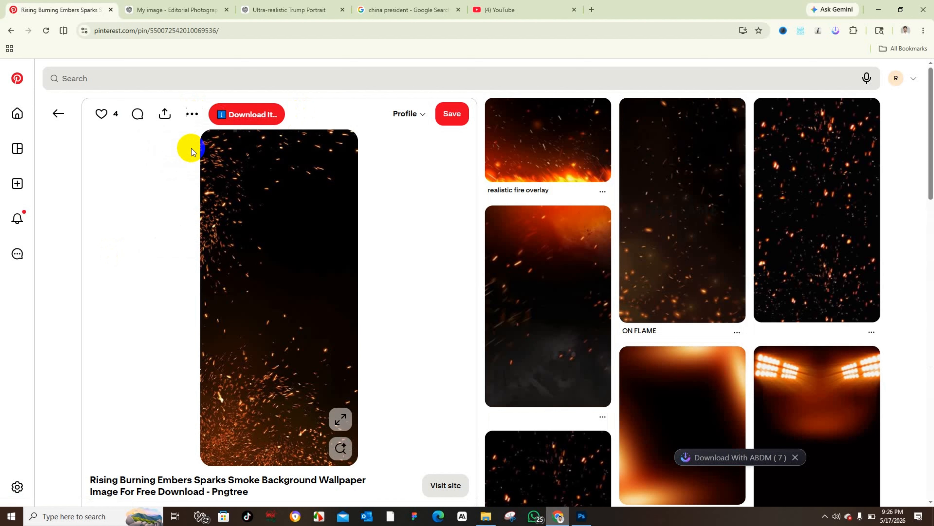
Step: Place the downloaded embers image from Downloads into the working thumbnail as an embedded object
click(582, 514)
click(23, 6)
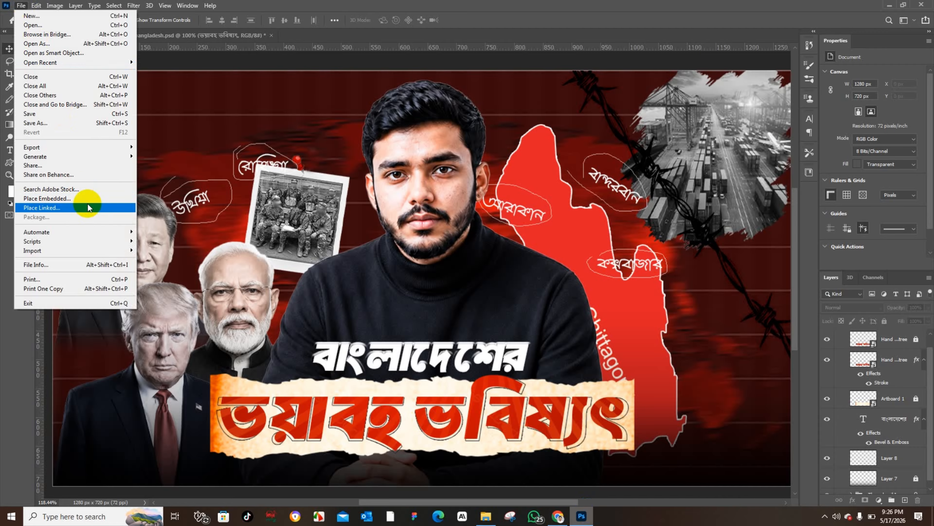
click(89, 179)
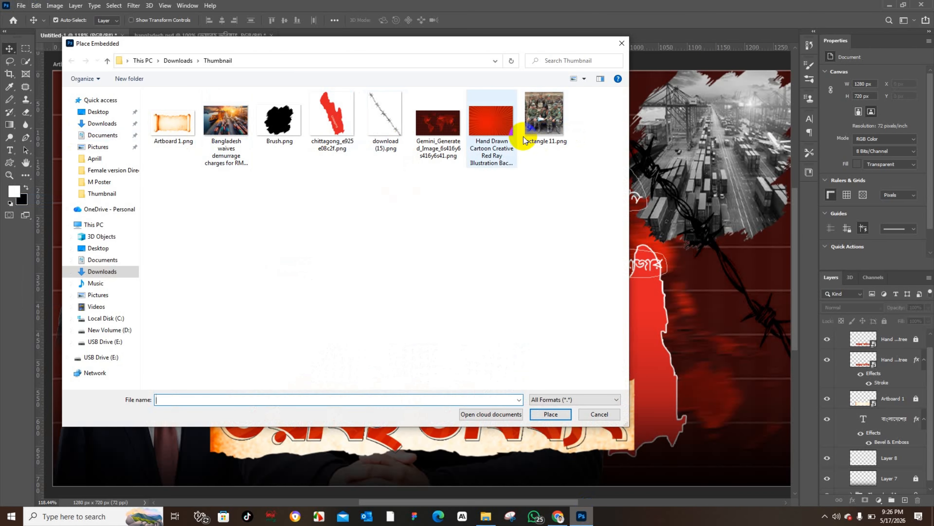
click(102, 123)
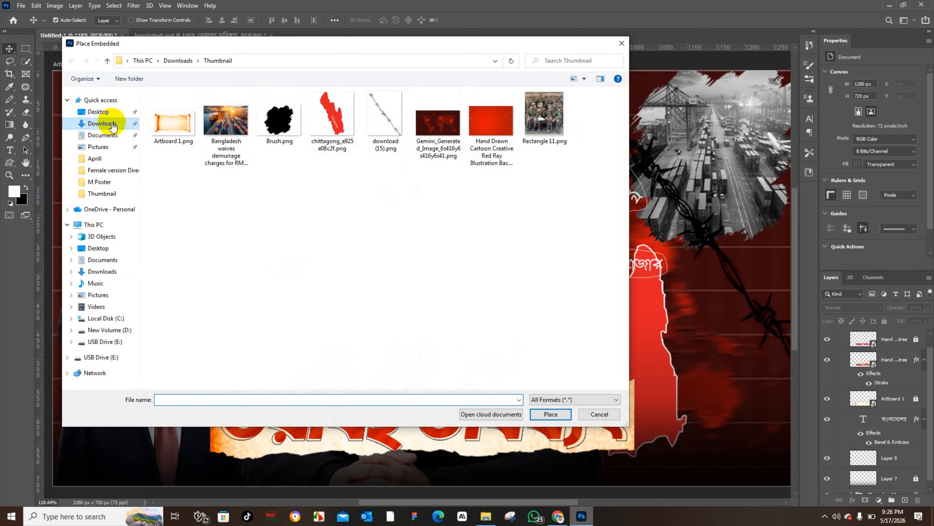
click(190, 134)
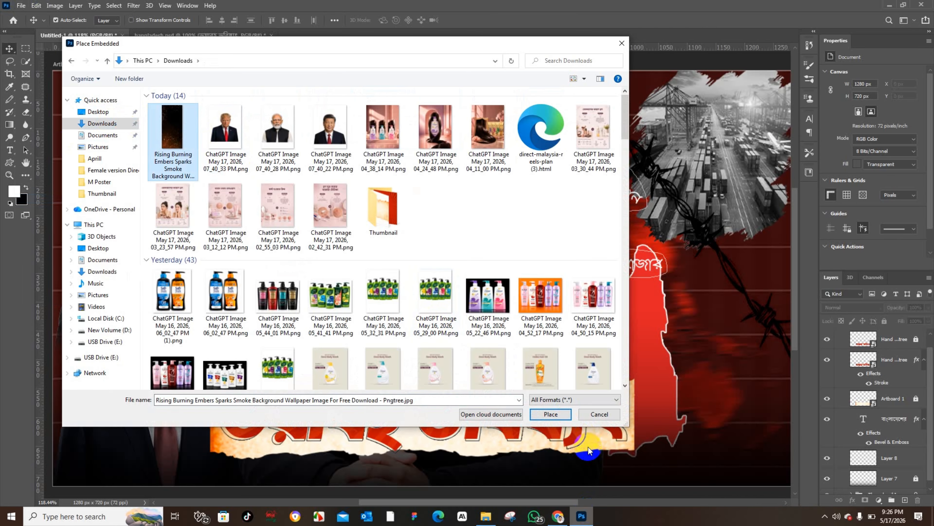
click(545, 420)
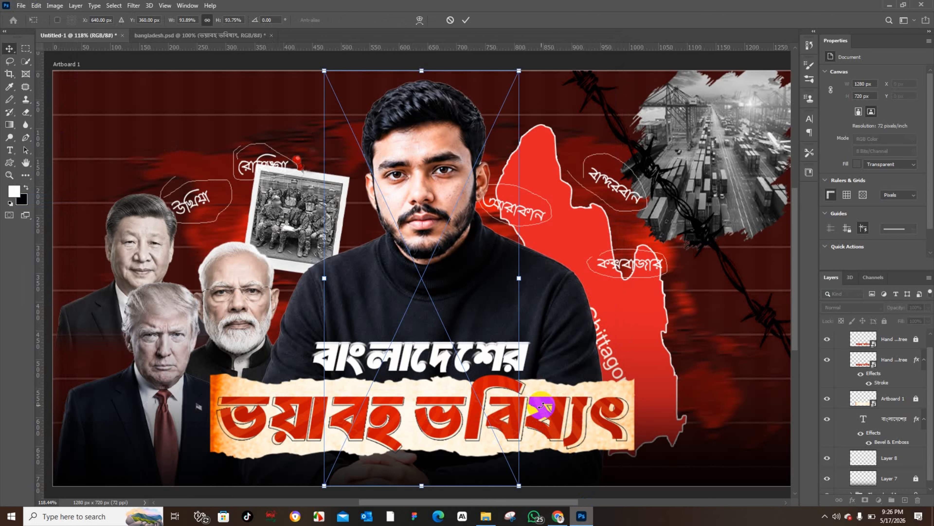
Step: Rotate the embers image -90° and stretch it to cover the whole canvas, about 1368 × 642 px
drag(541, 284, 307, 248)
drag(385, 167, 412, 143)
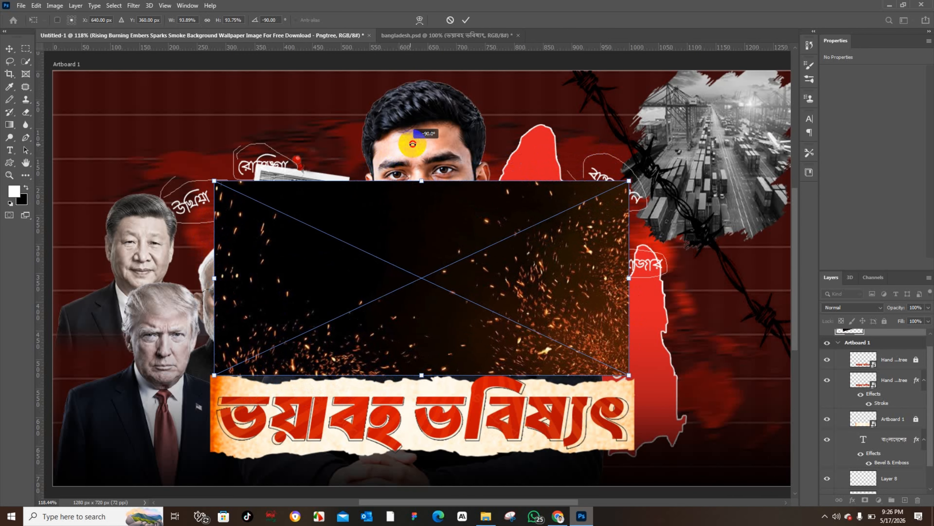
drag(219, 282, 68, 273)
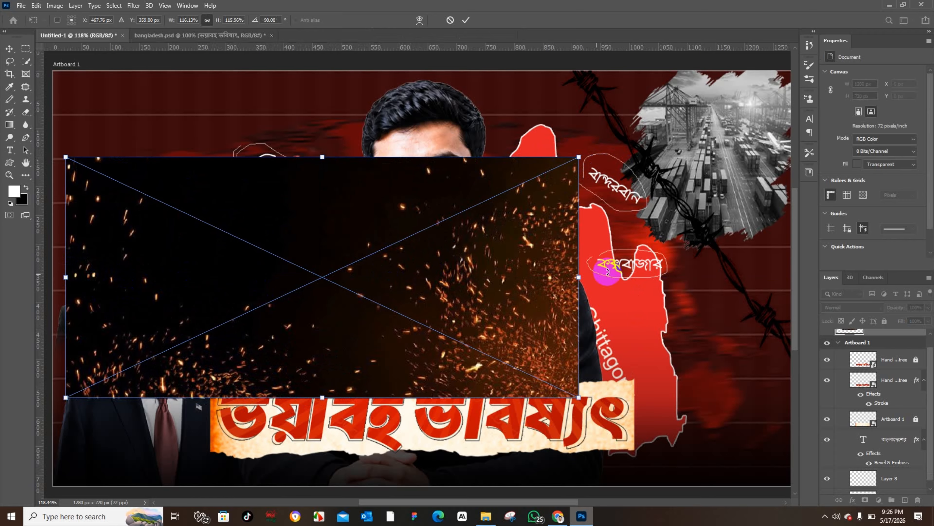
drag(579, 277, 798, 300)
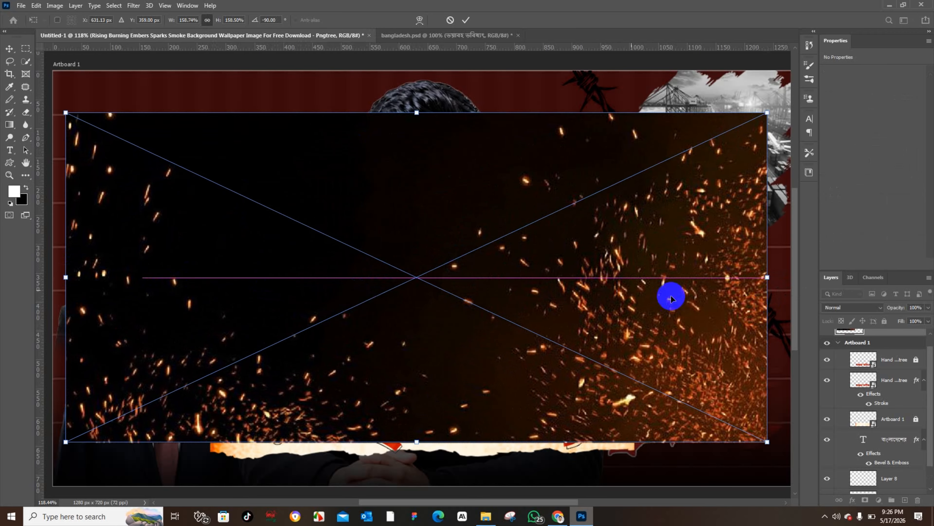
drag(594, 292, 609, 334)
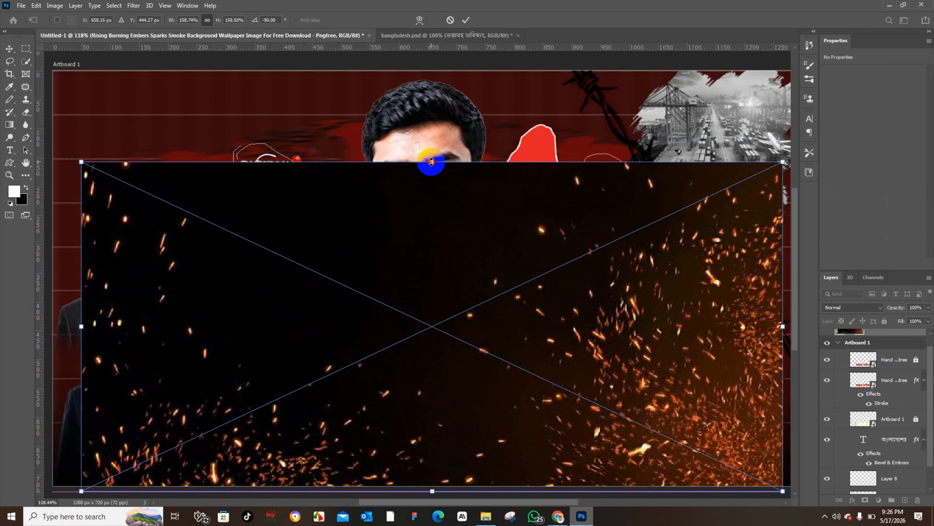
drag(431, 162, 432, 119)
click(11, 48)
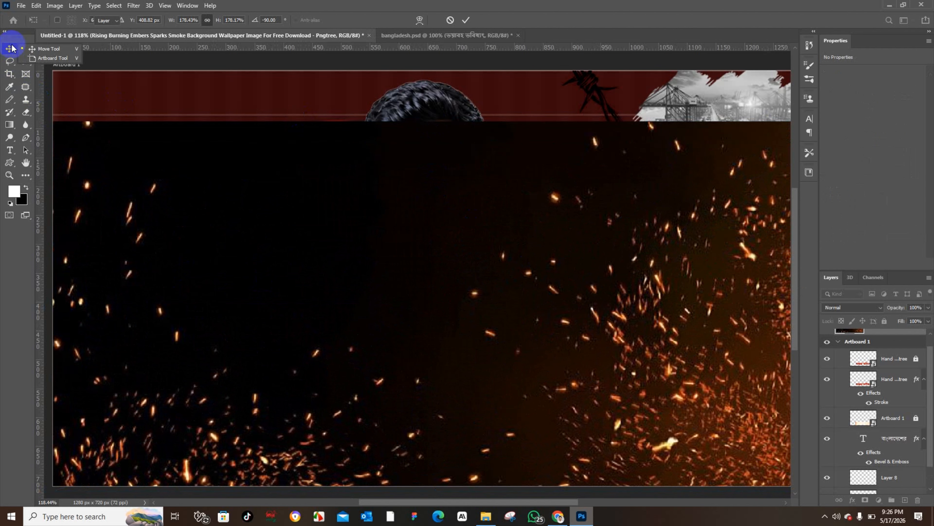
click(52, 57)
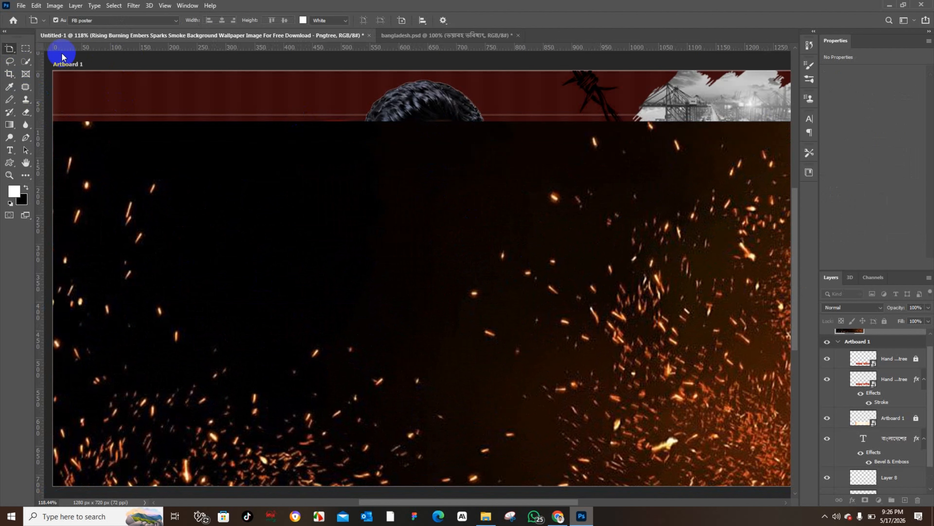
Step: Set the embers layer's blend mode to Screen and move it down toward the bottom of the thumbnail
click(845, 313)
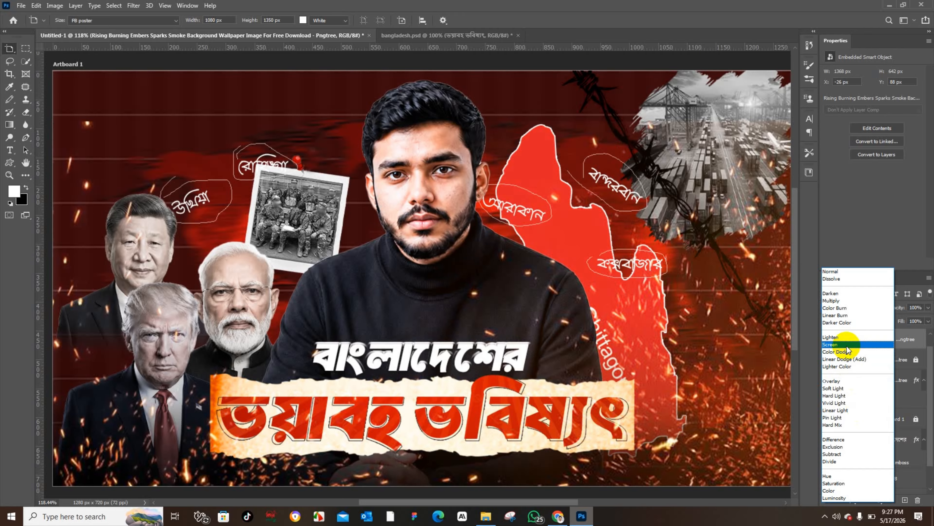
click(847, 350)
key(v)
drag(720, 378, 732, 438)
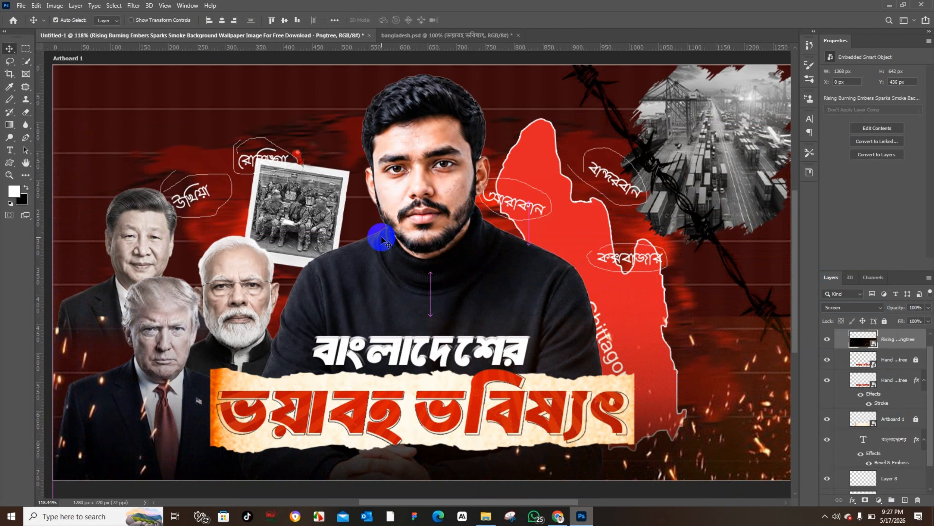
scroll(382, 240, down, 2)
scroll(379, 242, up, 1)
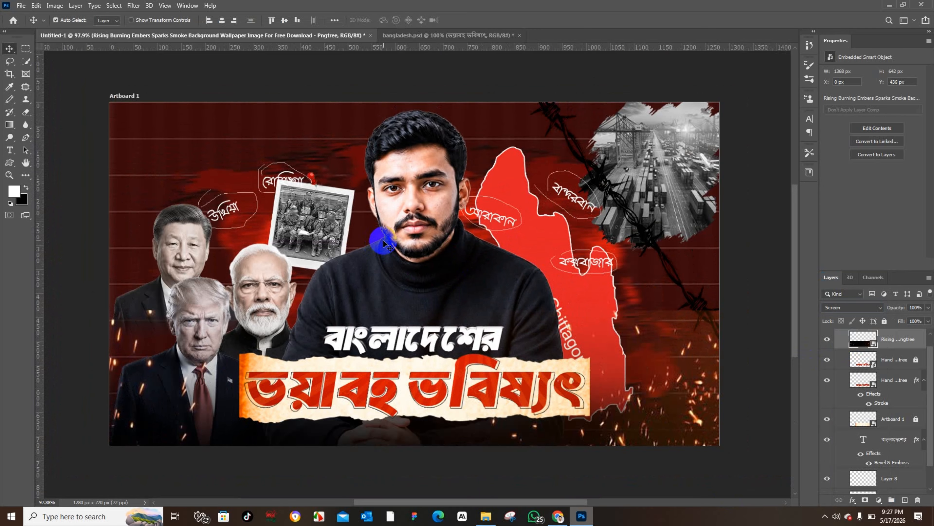
scroll(367, 250, up, 1)
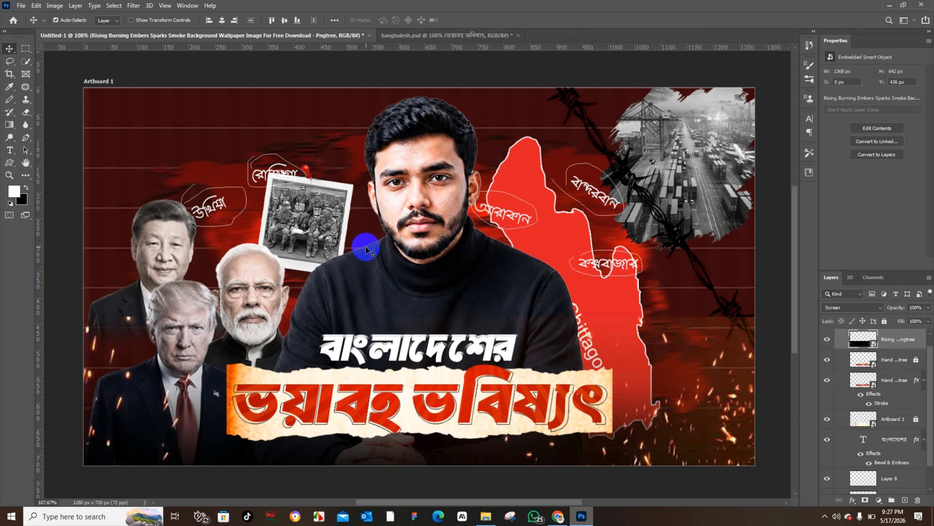